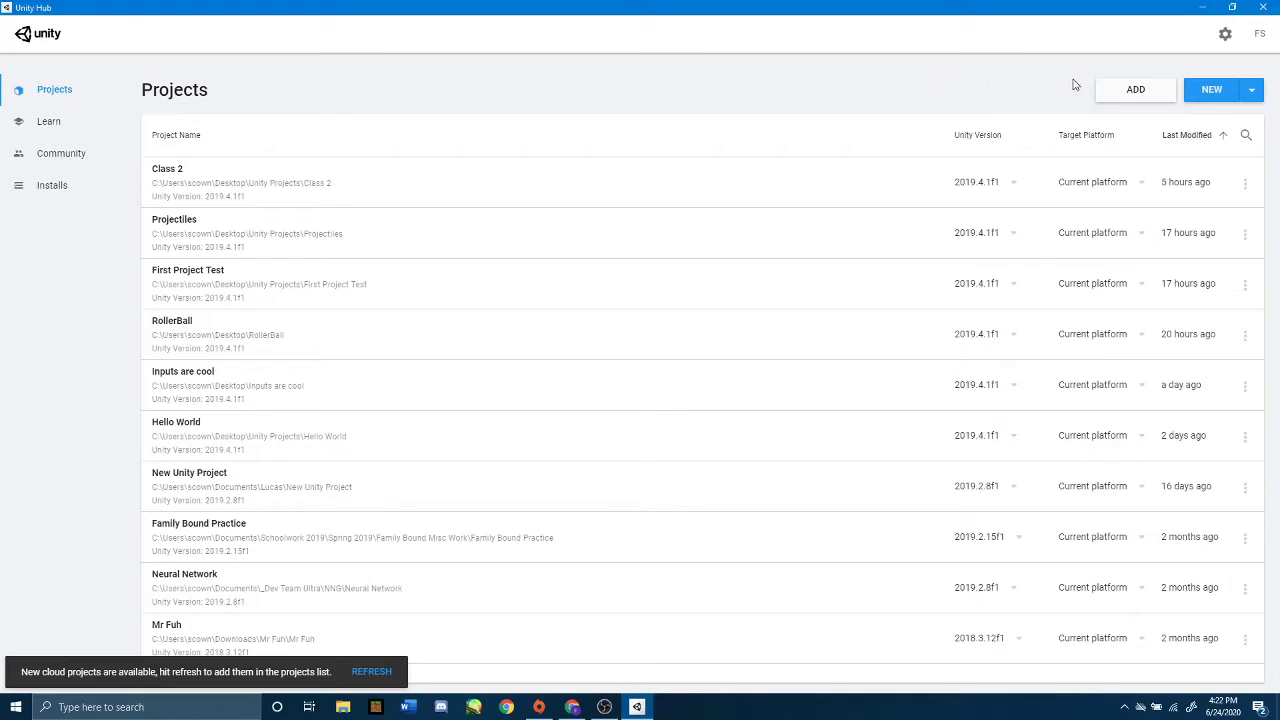
- Create a new project from the 3D template named UnityStandardAssets
click(1228, 95)
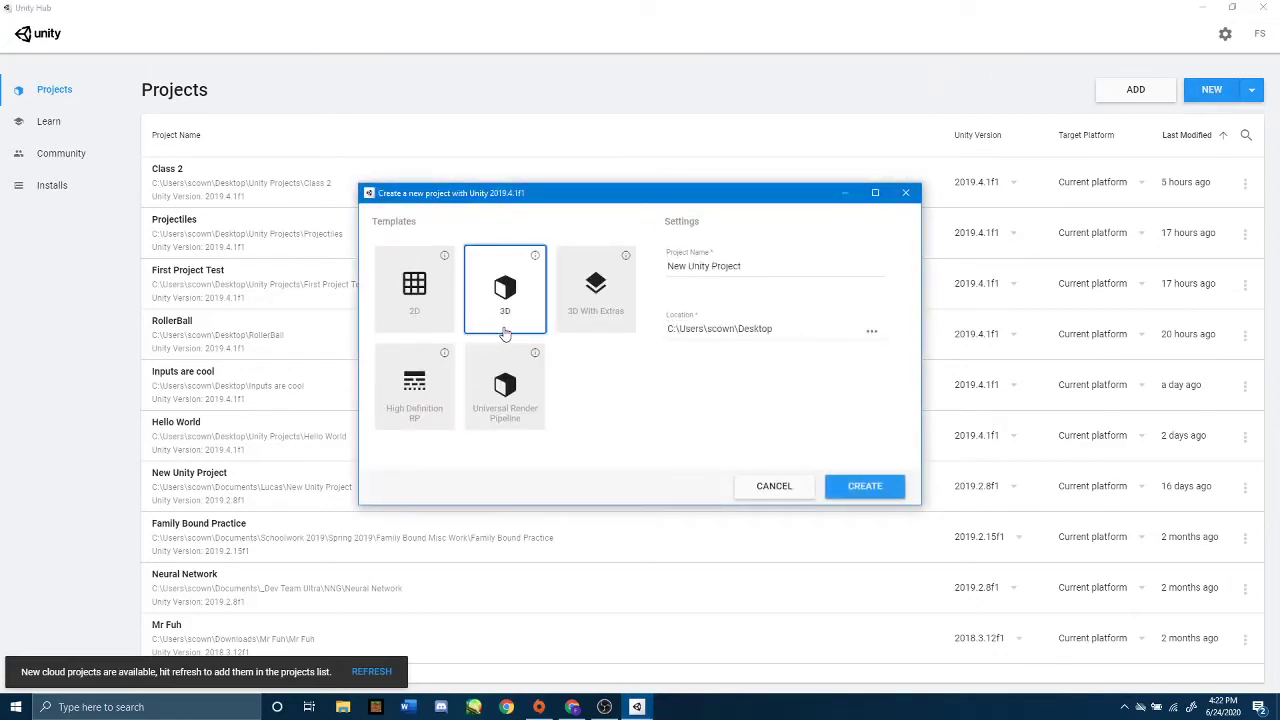
click(773, 266)
key(ctrl+a)
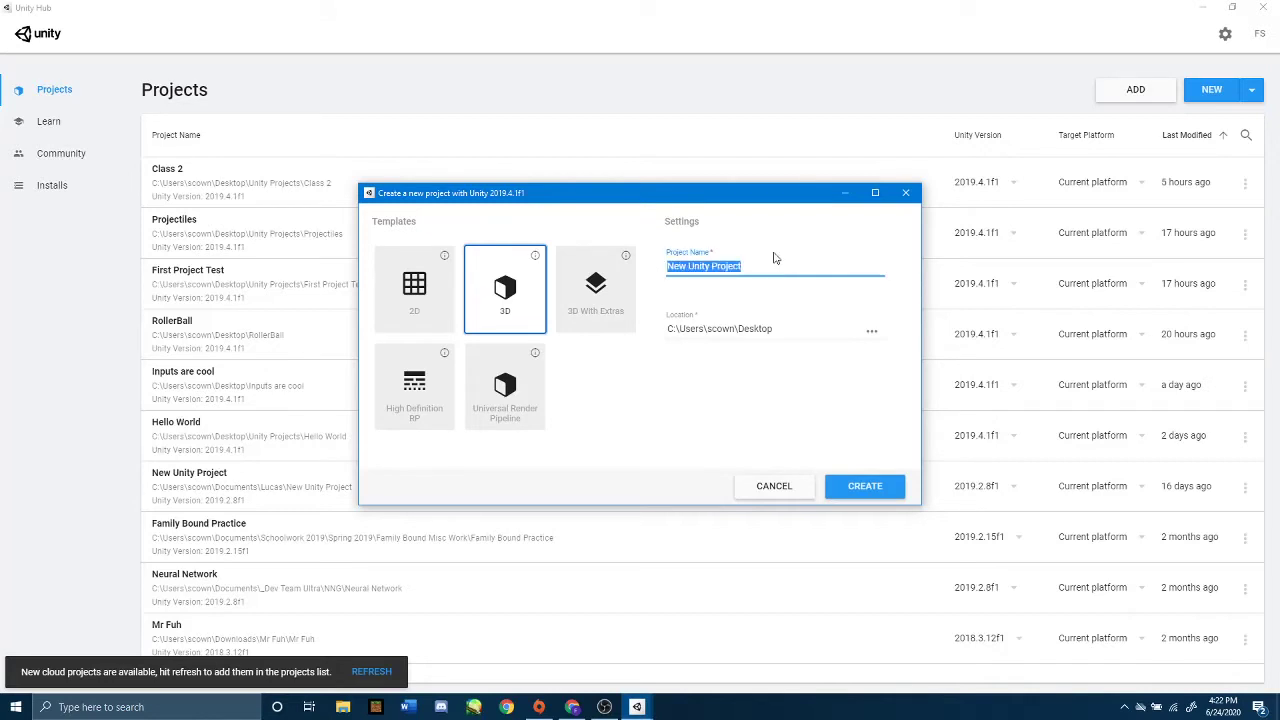
text(UnityStan)
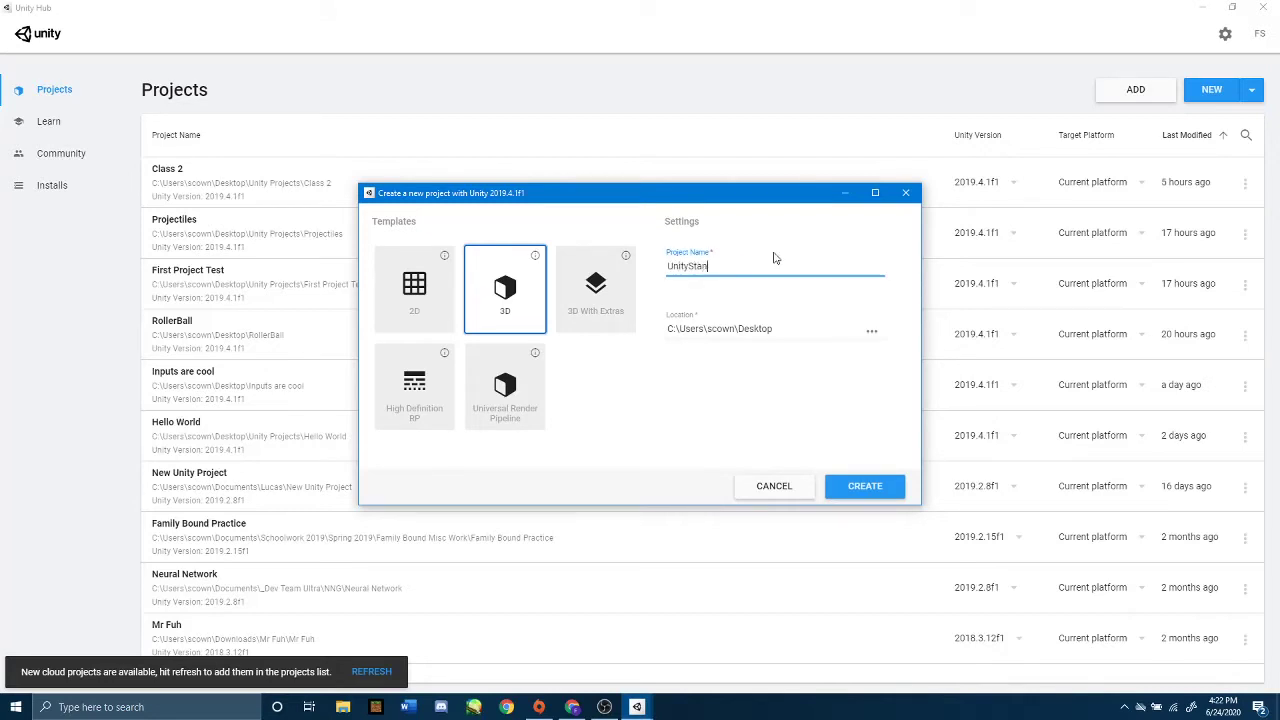
text(dardAssets)
click(865, 486)
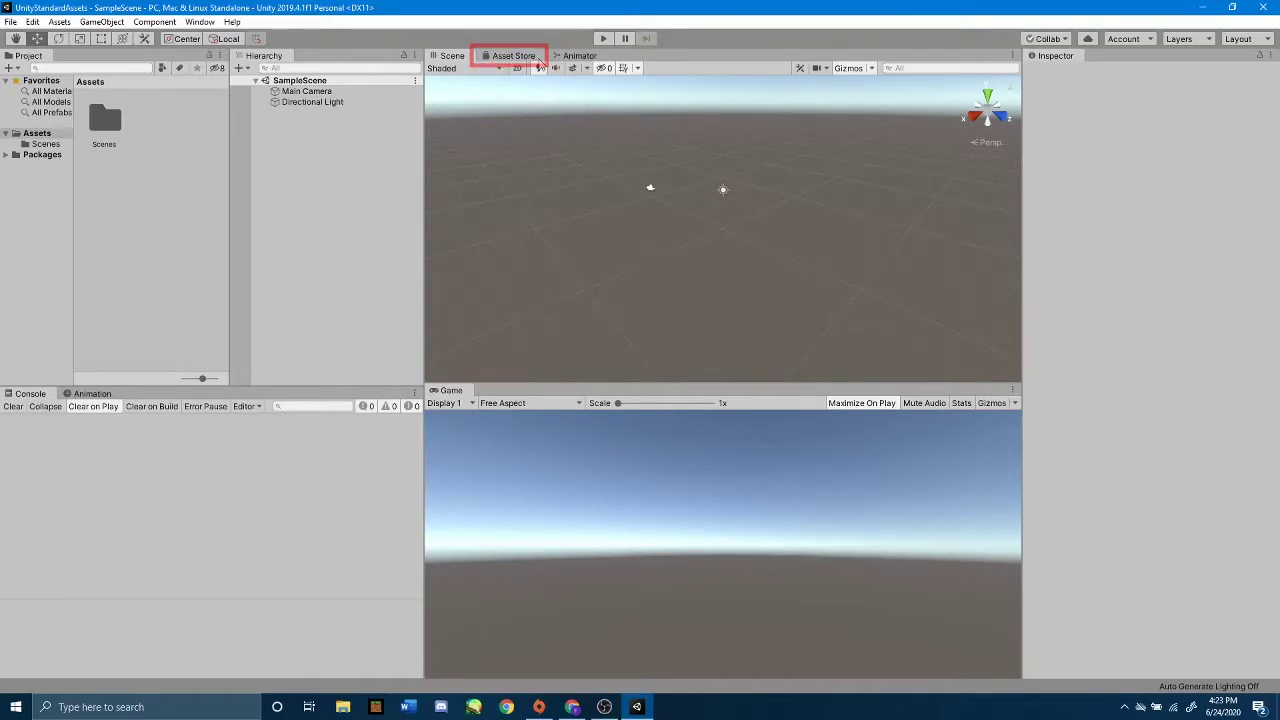
- Open the Asset Store and search it for "Standard Assets"
click(533, 58)
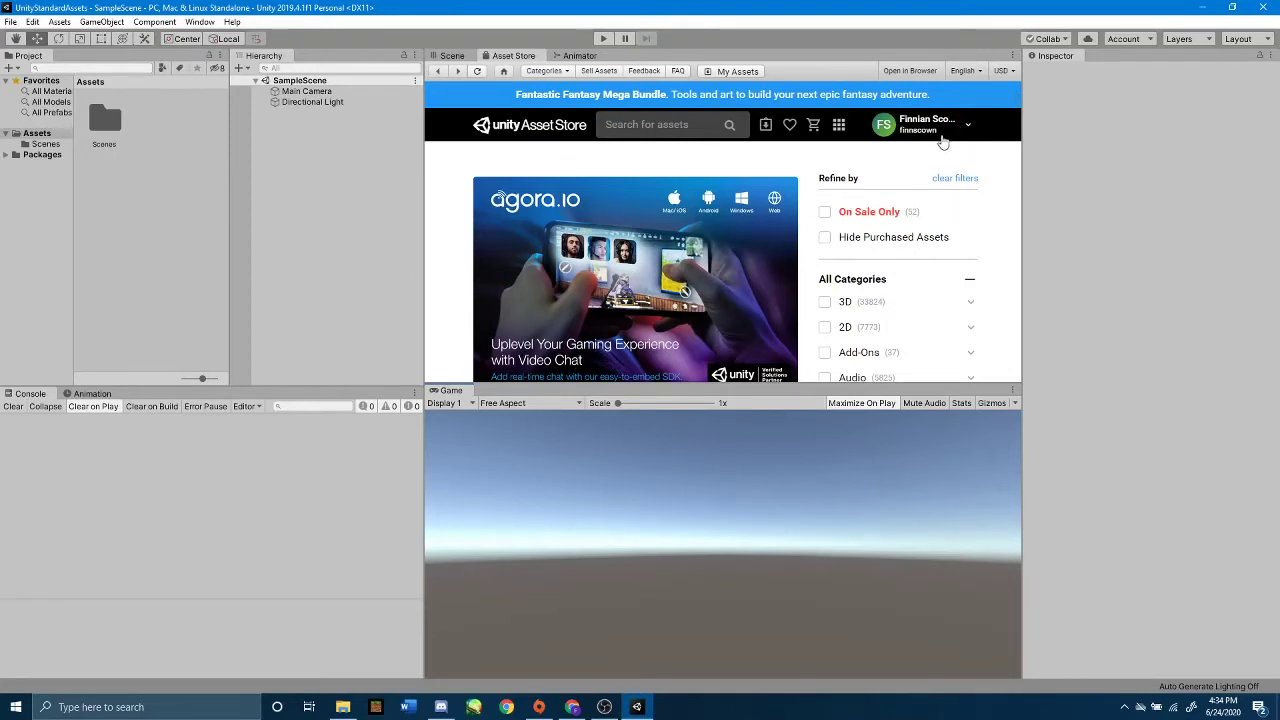
click(673, 125)
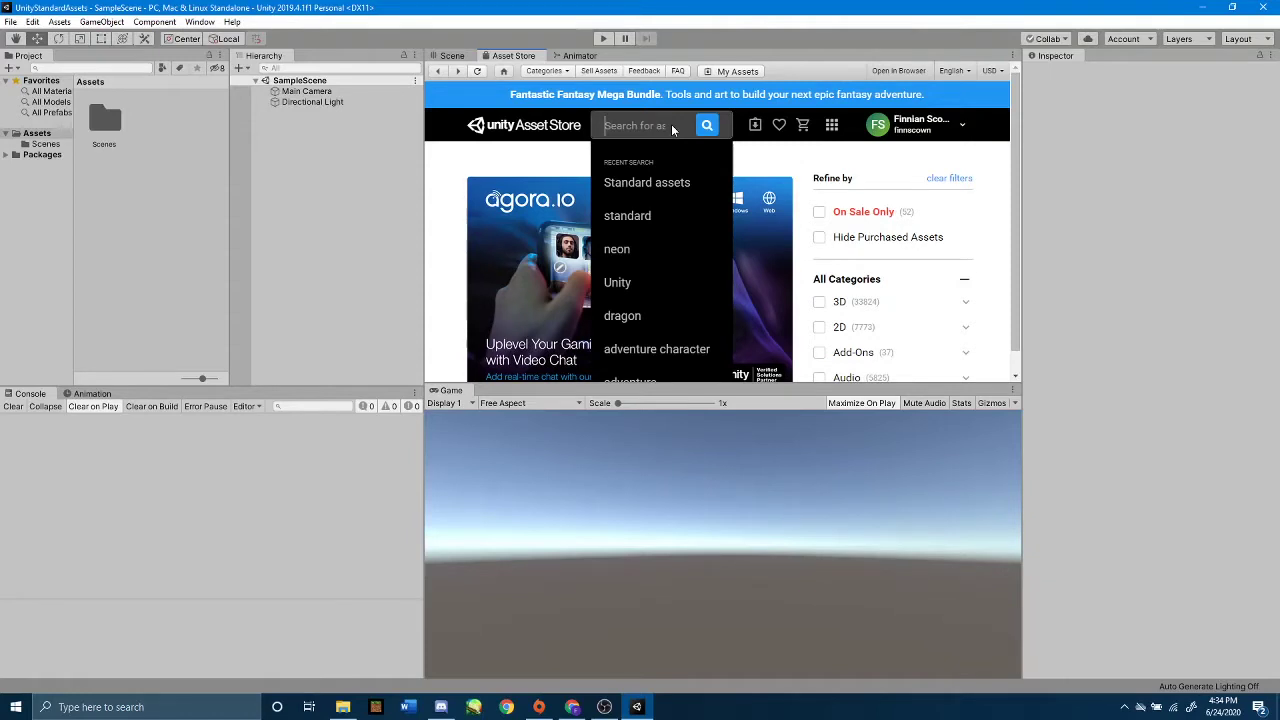
text(Sta)
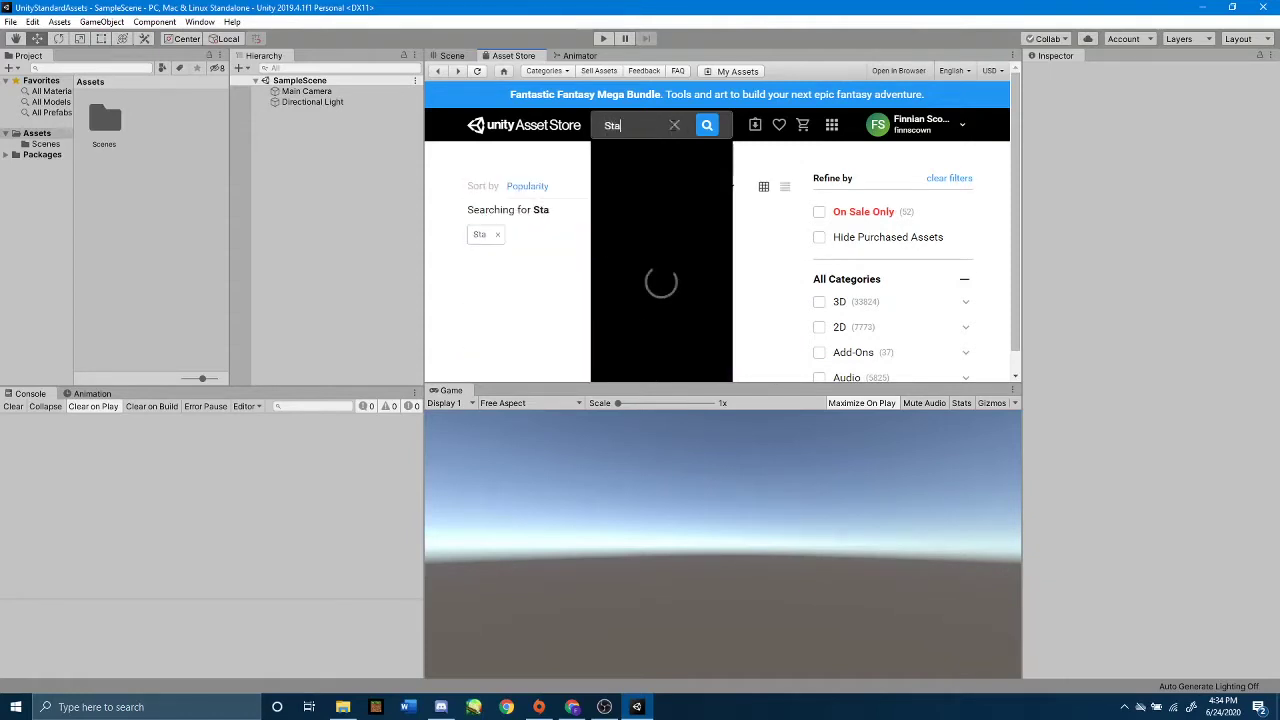
text(rndard )
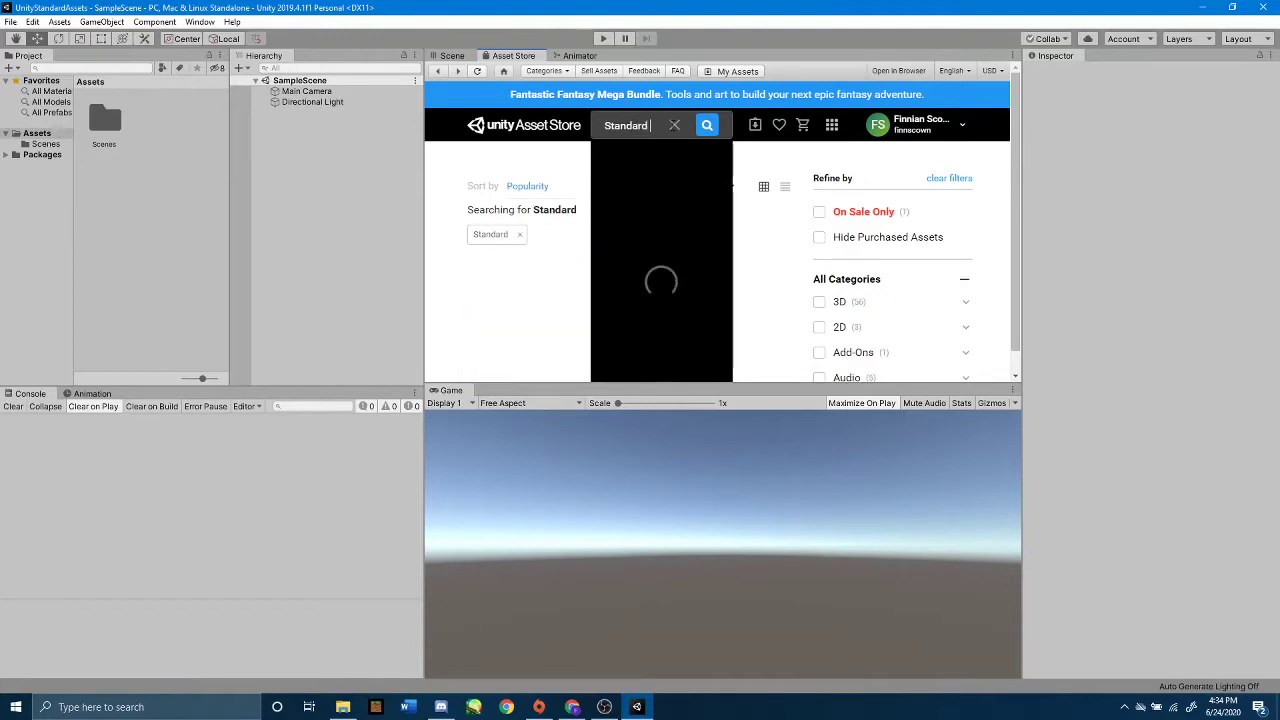
text(Assets)
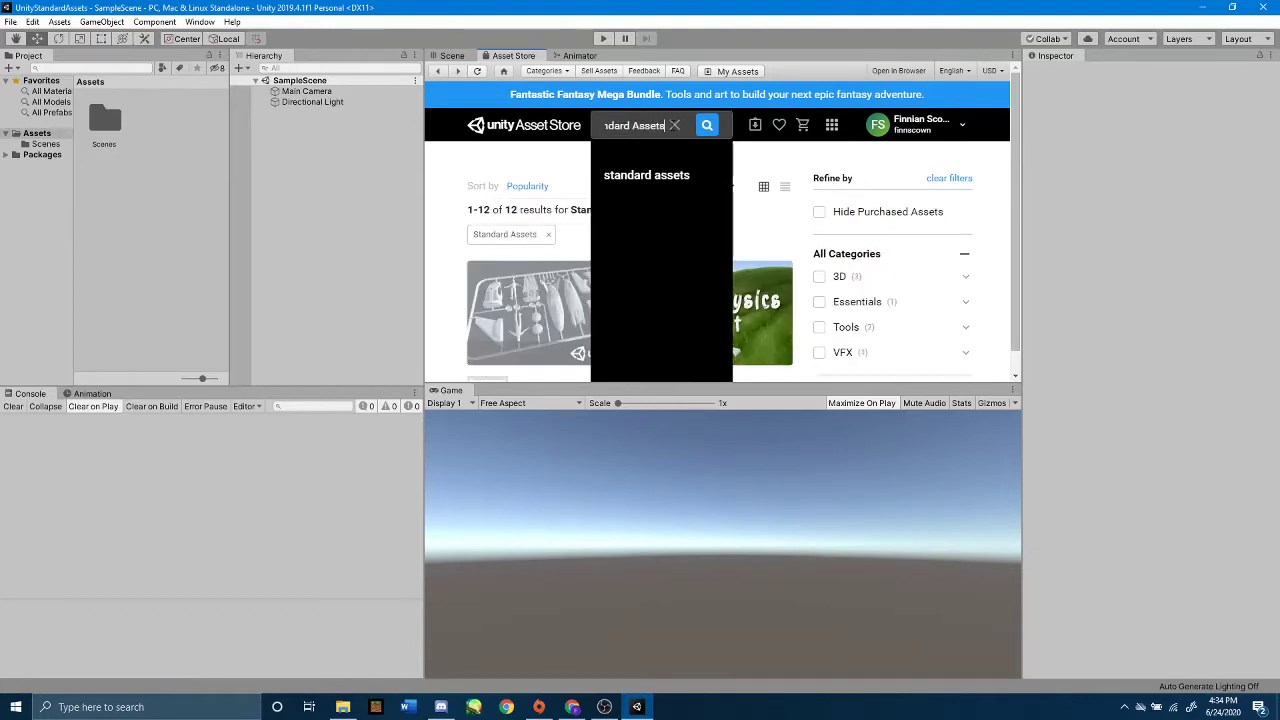
key(Return)
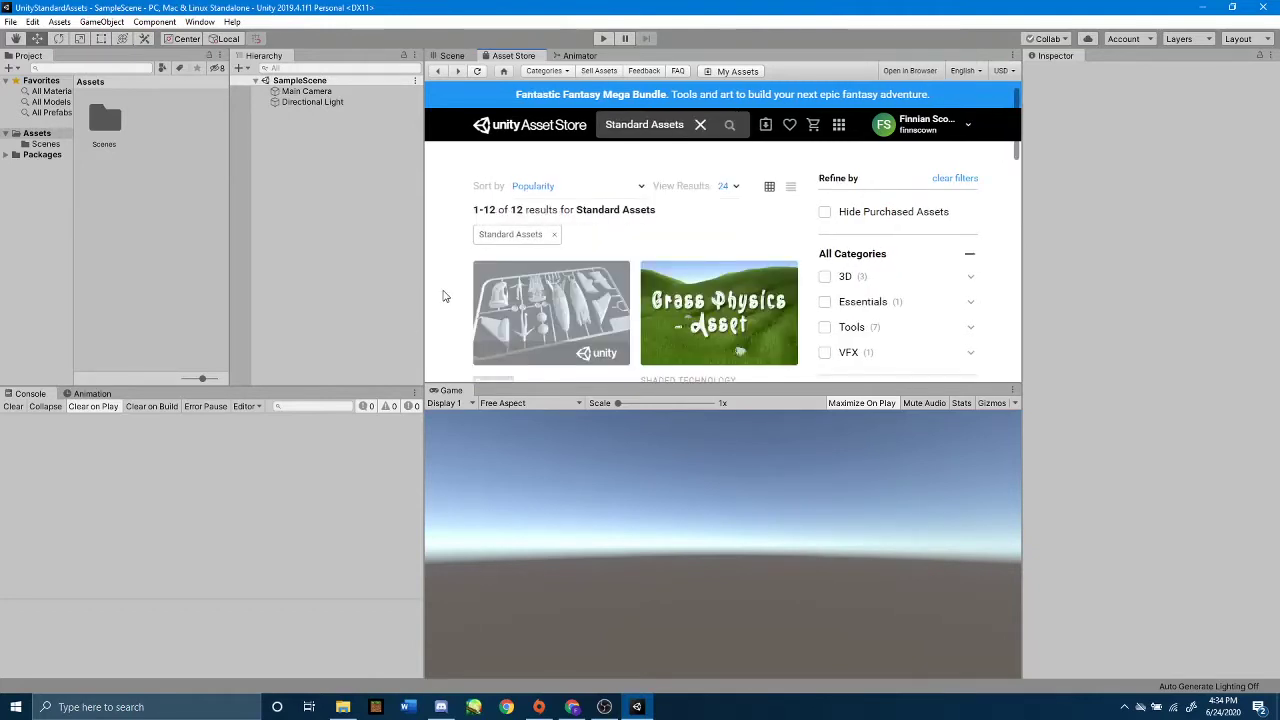
- Open the Standard Assets (for Unity 2017.3) asset page and start importing the package
scroll(451, 304, down, 2)
scroll(451, 300, up, 1)
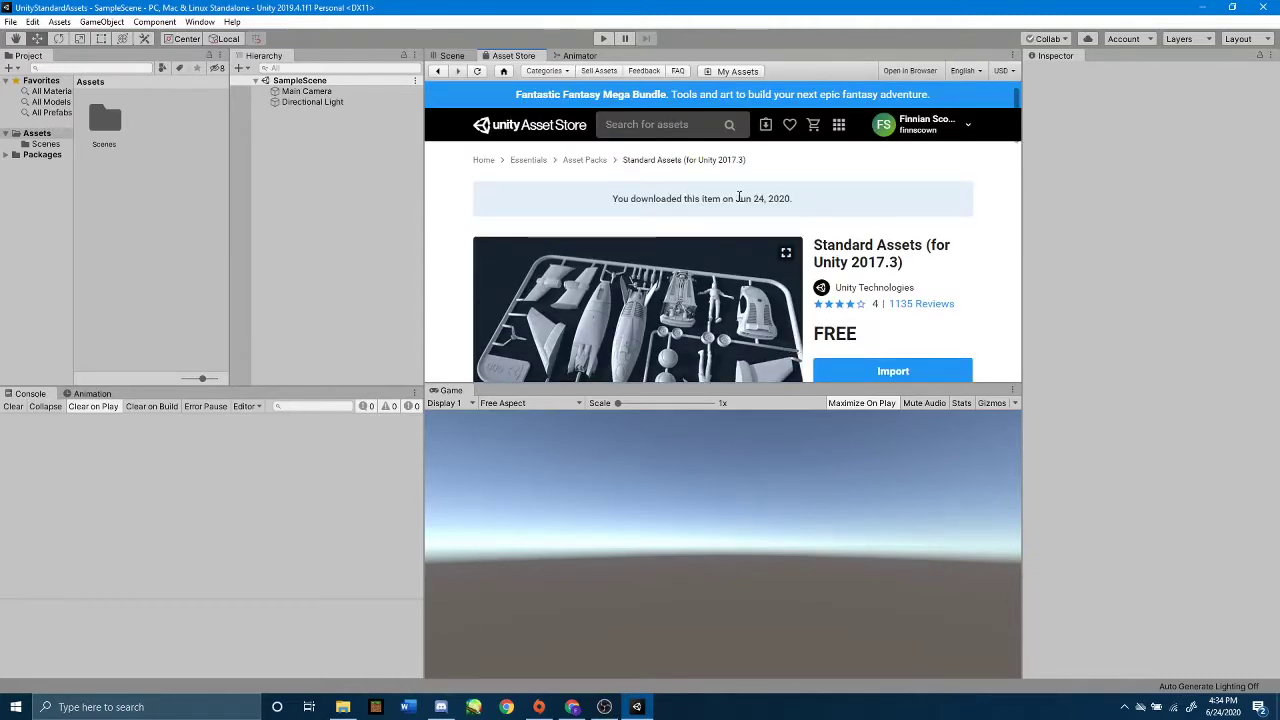
scroll(770, 252, down, 2)
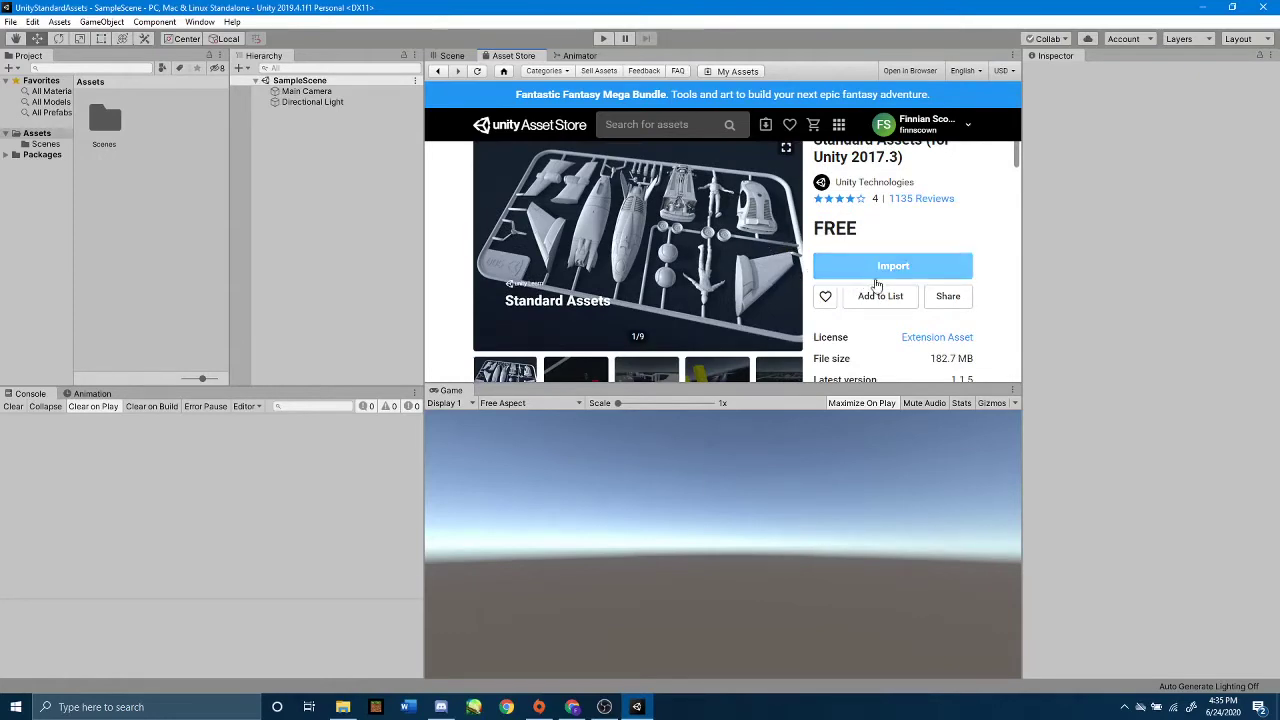
scroll(900, 268, up, 2)
scroll(760, 278, down, 2)
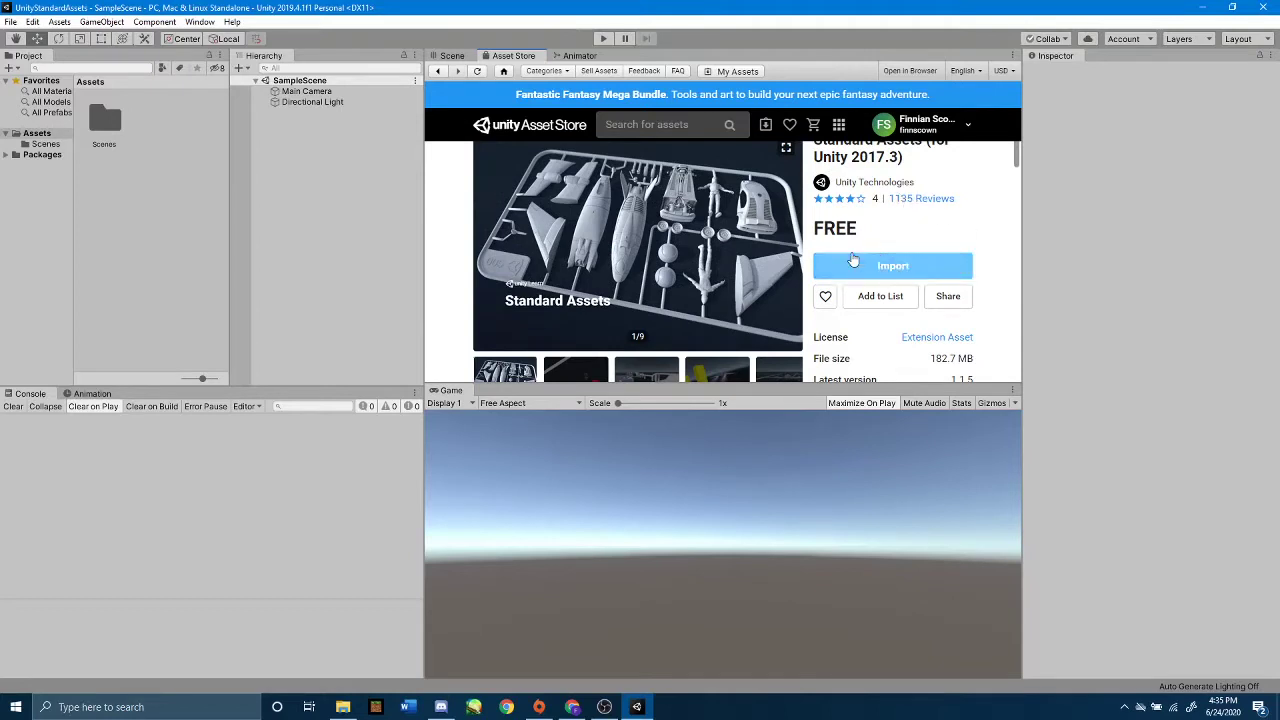
click(948, 273)
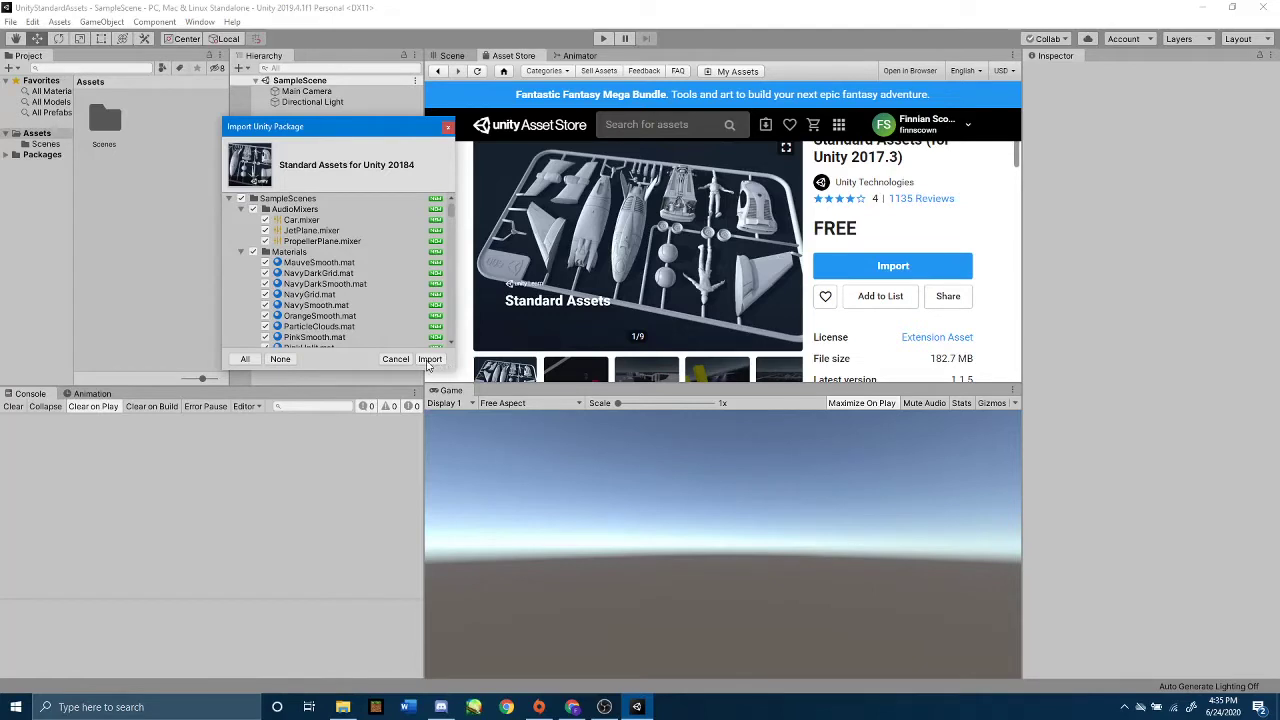
- Look through the package's file list and import all of its contents into the project
scroll(313, 254, down, 6)
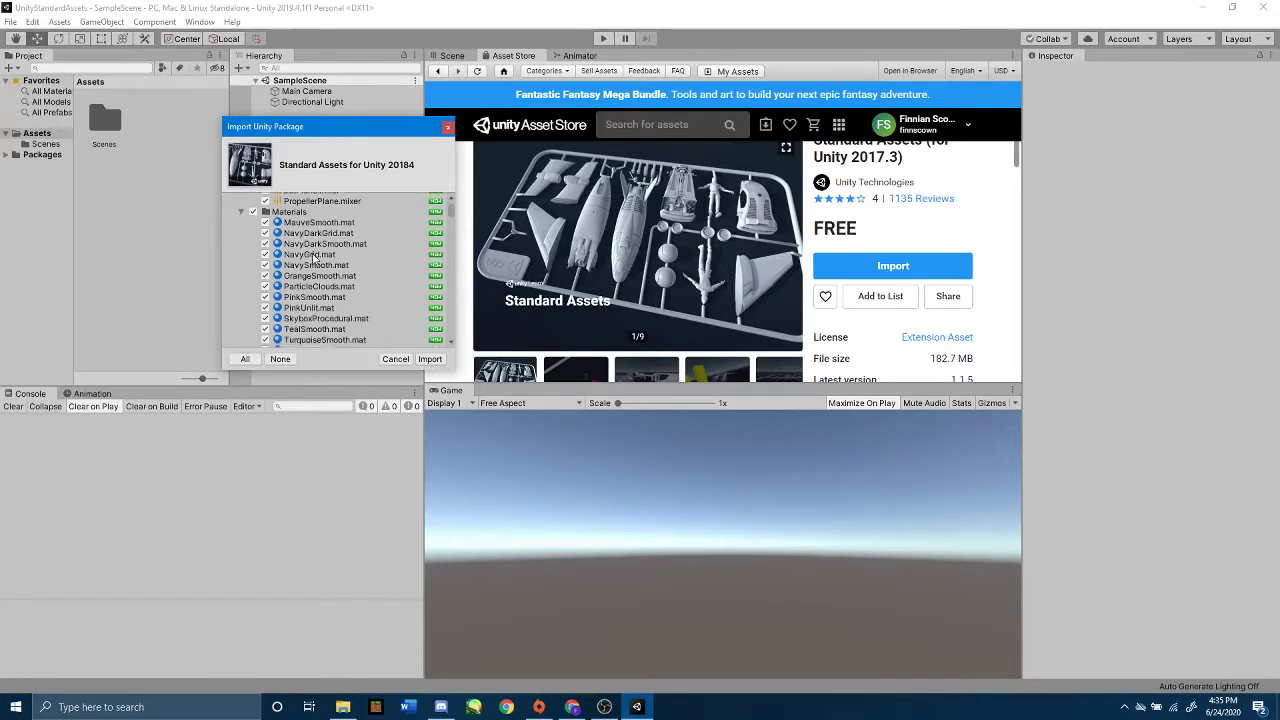
scroll(313, 254, down, 8)
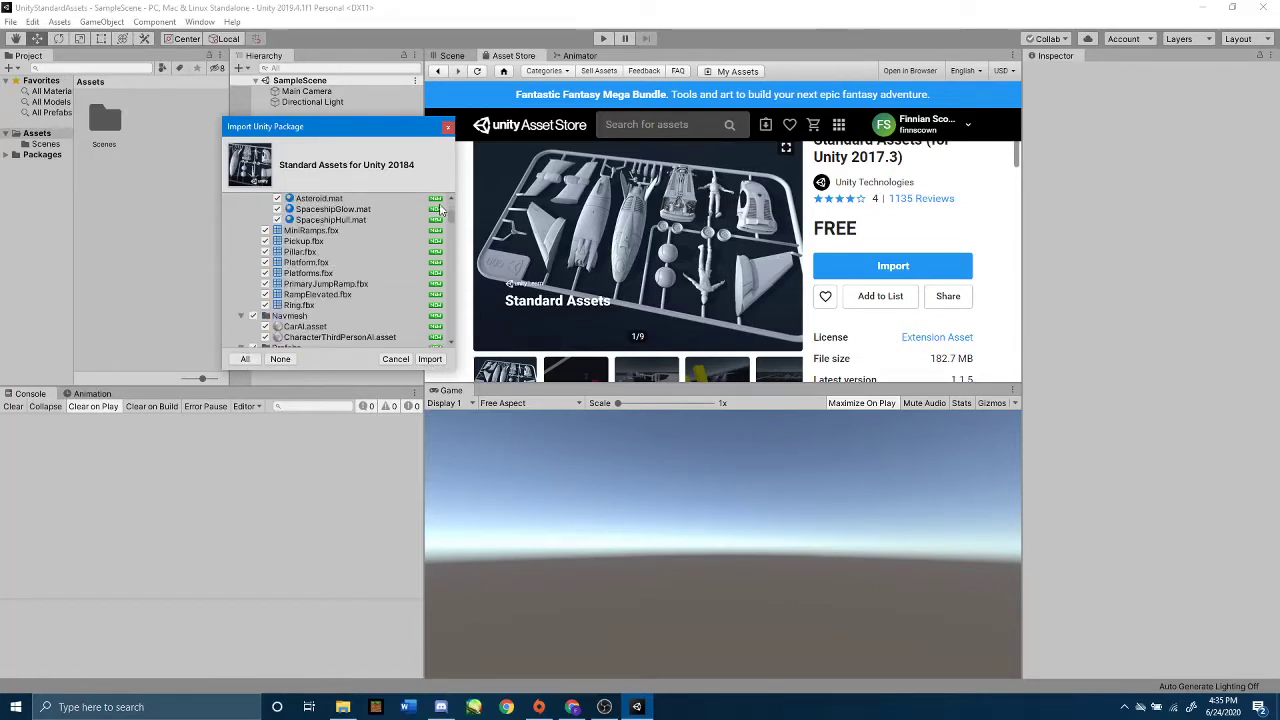
drag(453, 226, 452, 201)
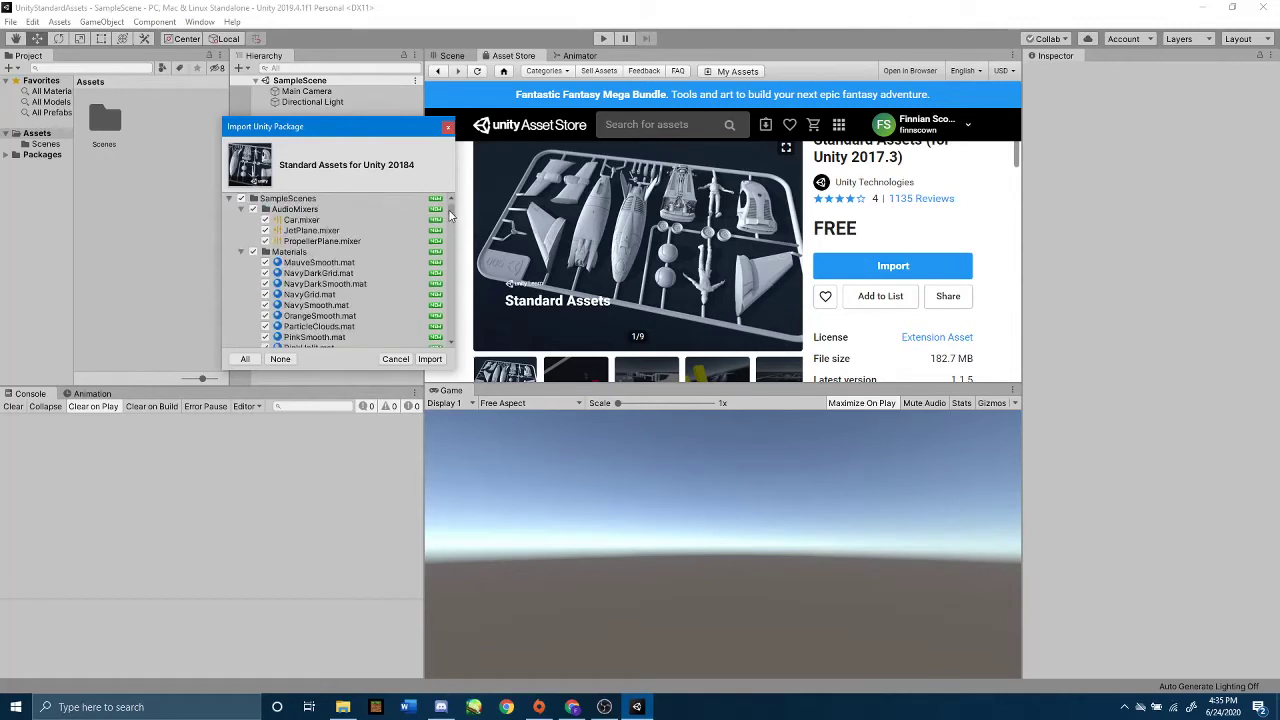
click(430, 359)
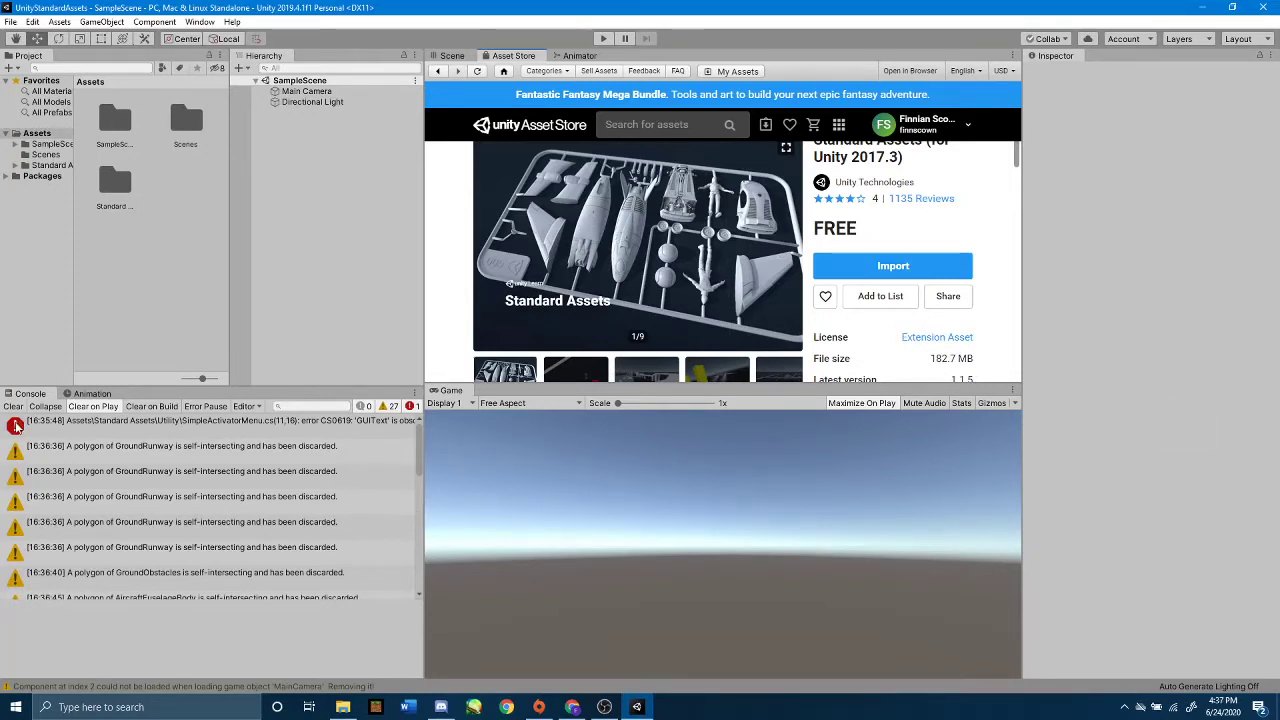
- Review the error and warnings logged in the Console after the import, and bring back the Scene view
scroll(136, 524, down, 5)
scroll(136, 524, down, 5)
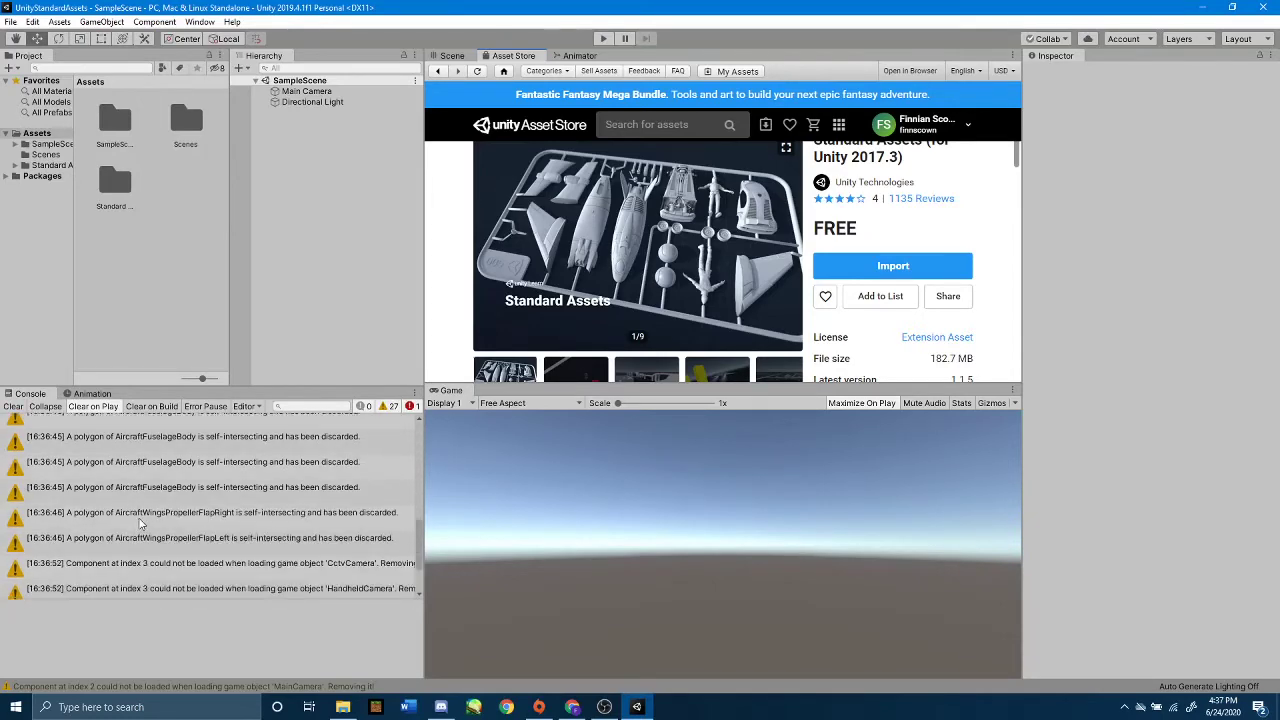
scroll(178, 535, up, 3)
scroll(180, 537, up, 5)
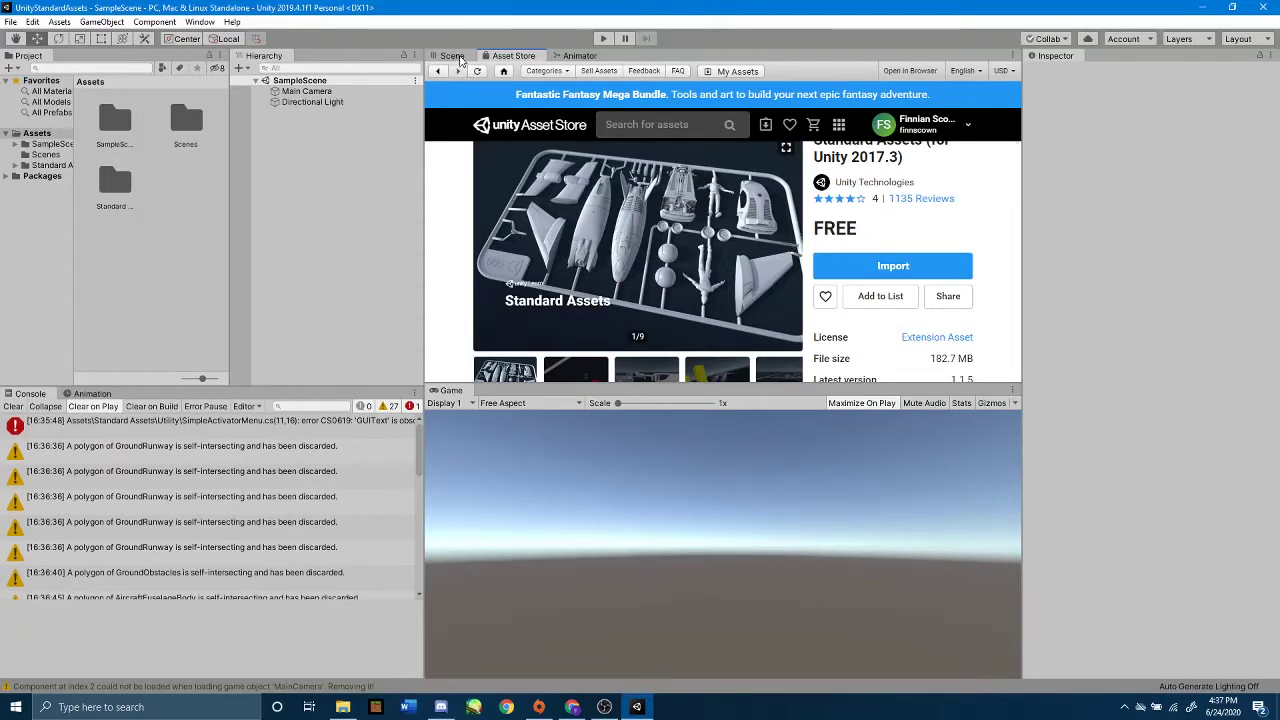
click(453, 56)
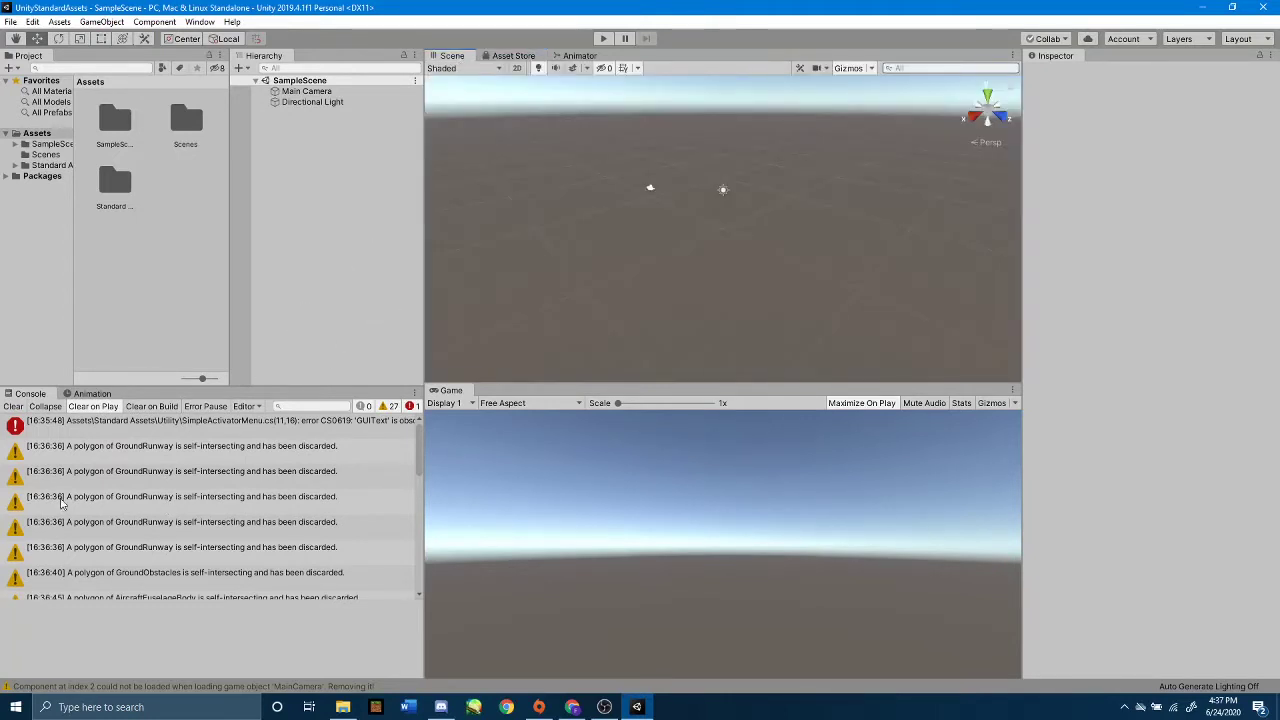
scroll(86, 466, down, 6)
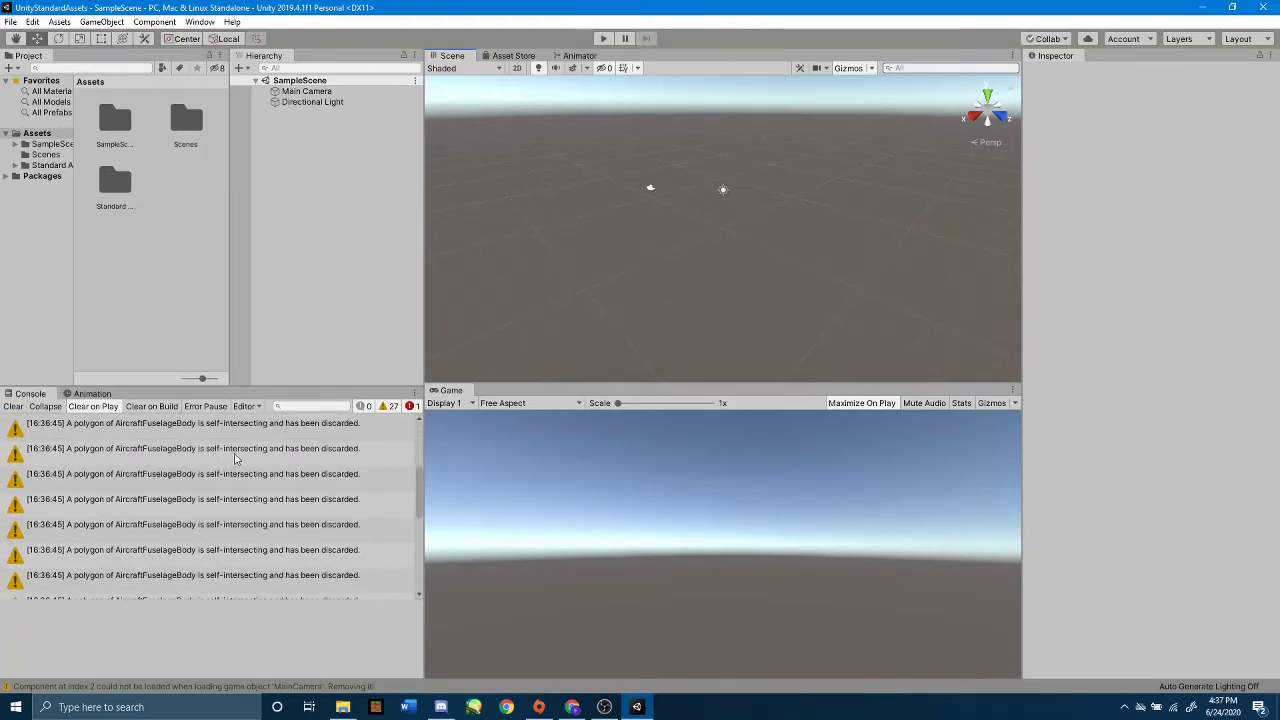
scroll(300, 464, down, 4)
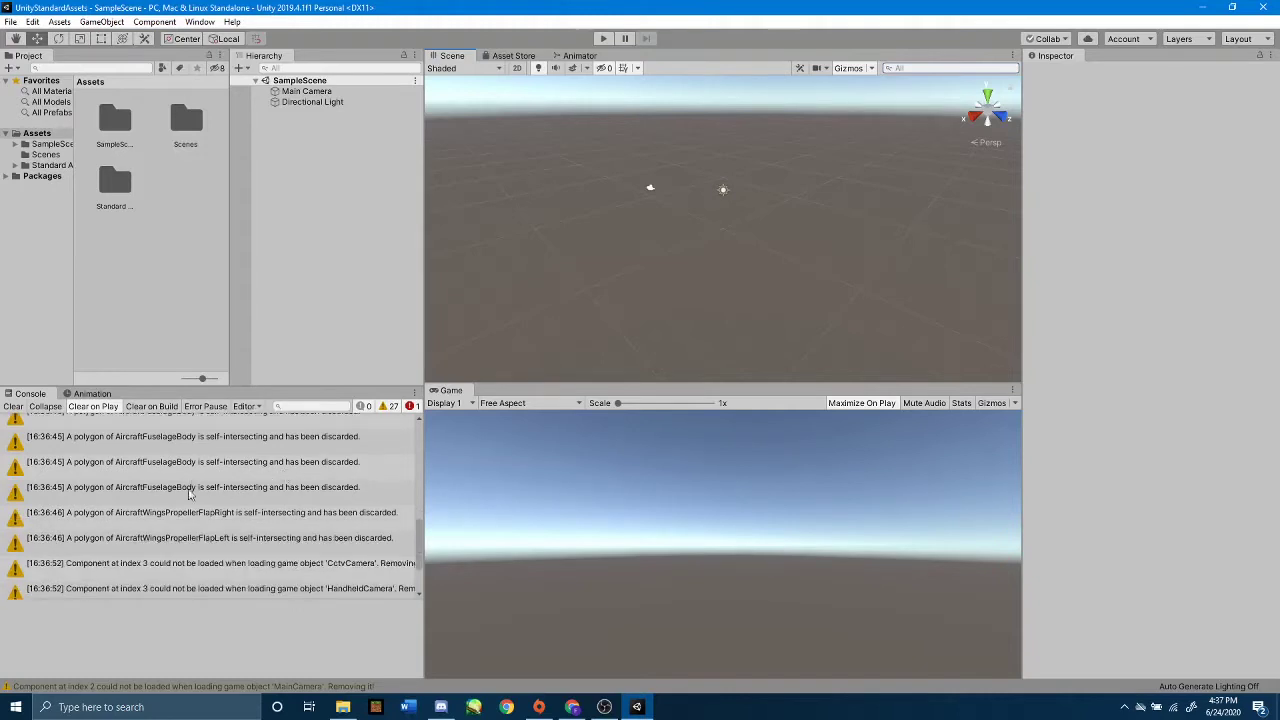
scroll(248, 497, down, 3)
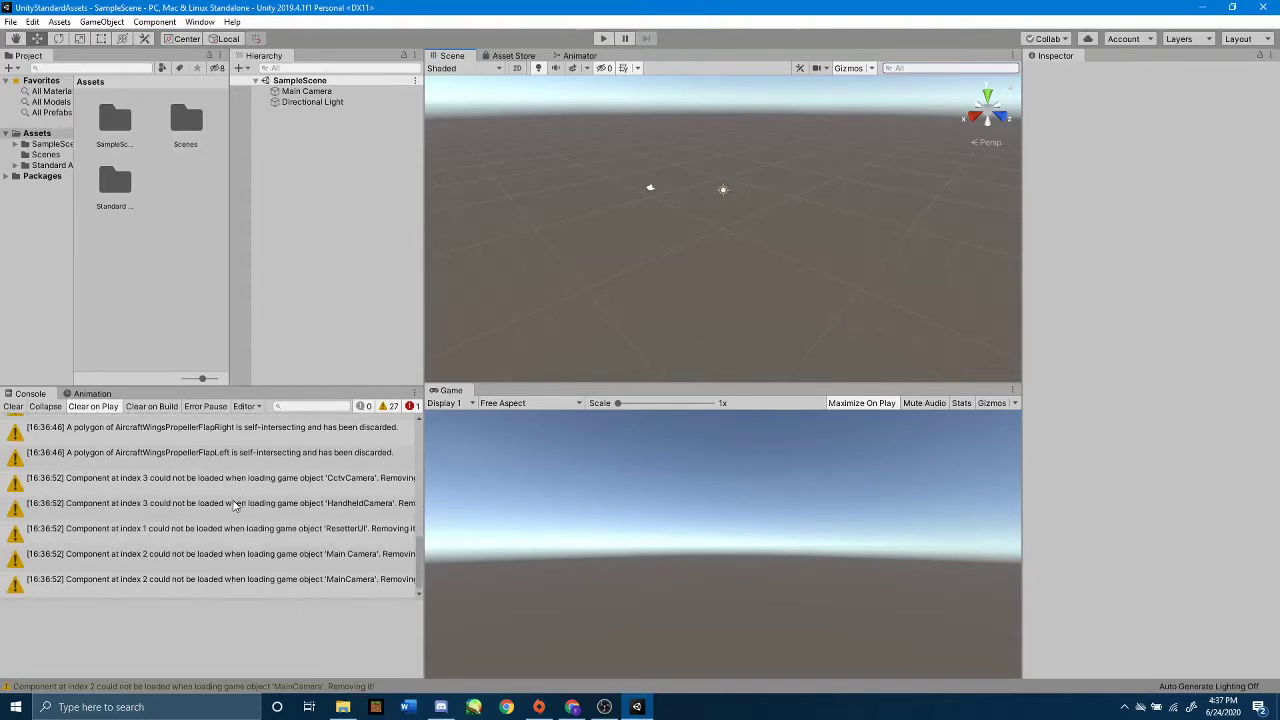
scroll(266, 503, up, 5)
scroll(266, 503, up, 5)
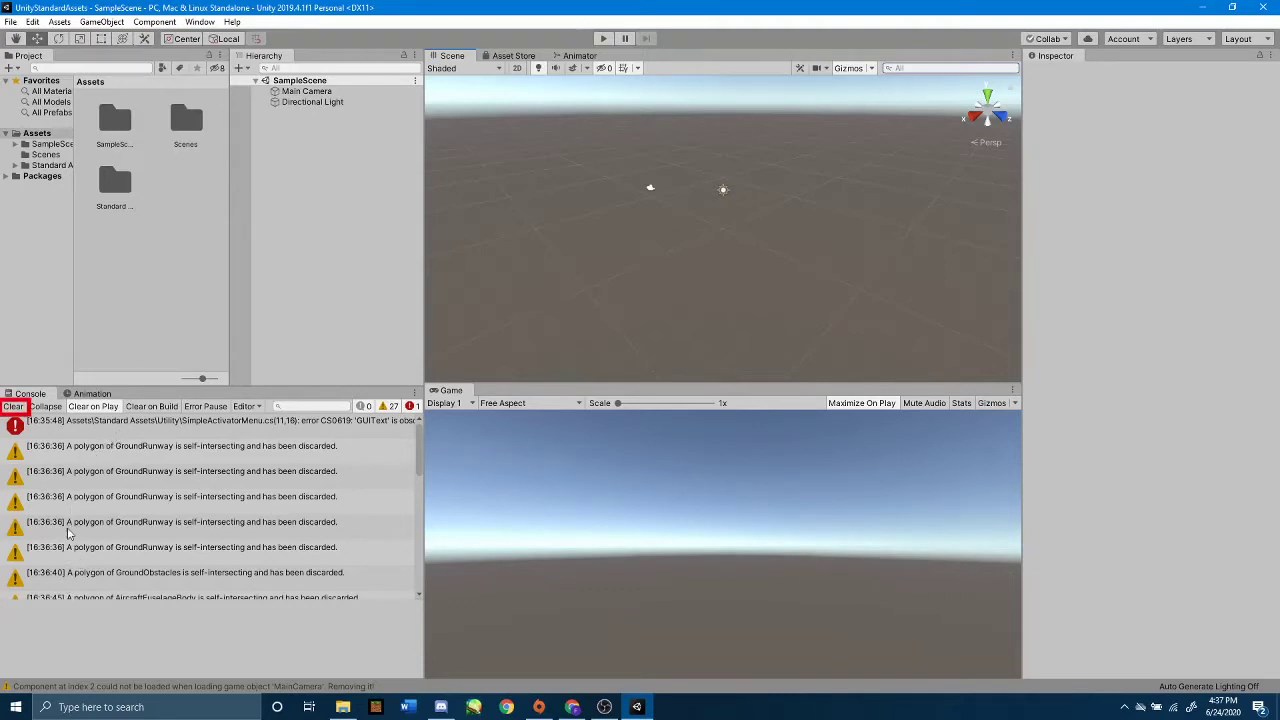
- Clear the Console and open the SimpleActivatorMenu.cs script from the GUIText error in Visual Studio
click(13, 407)
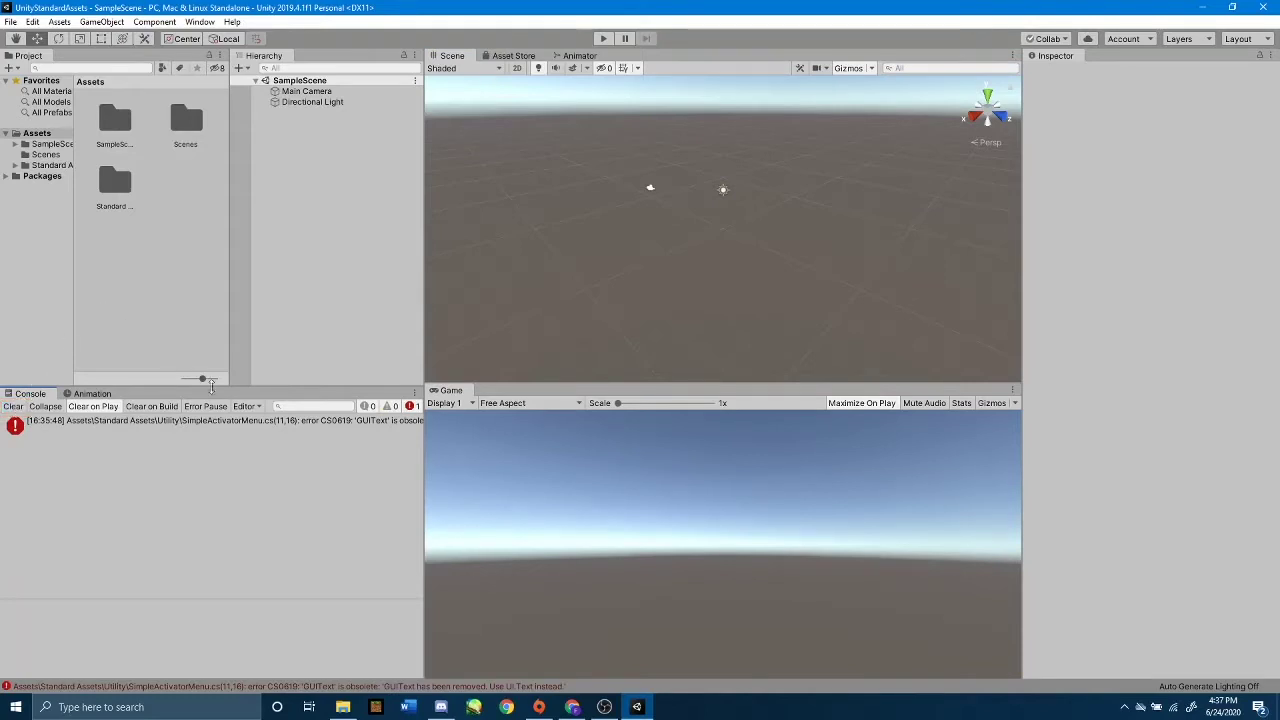
click(232, 422)
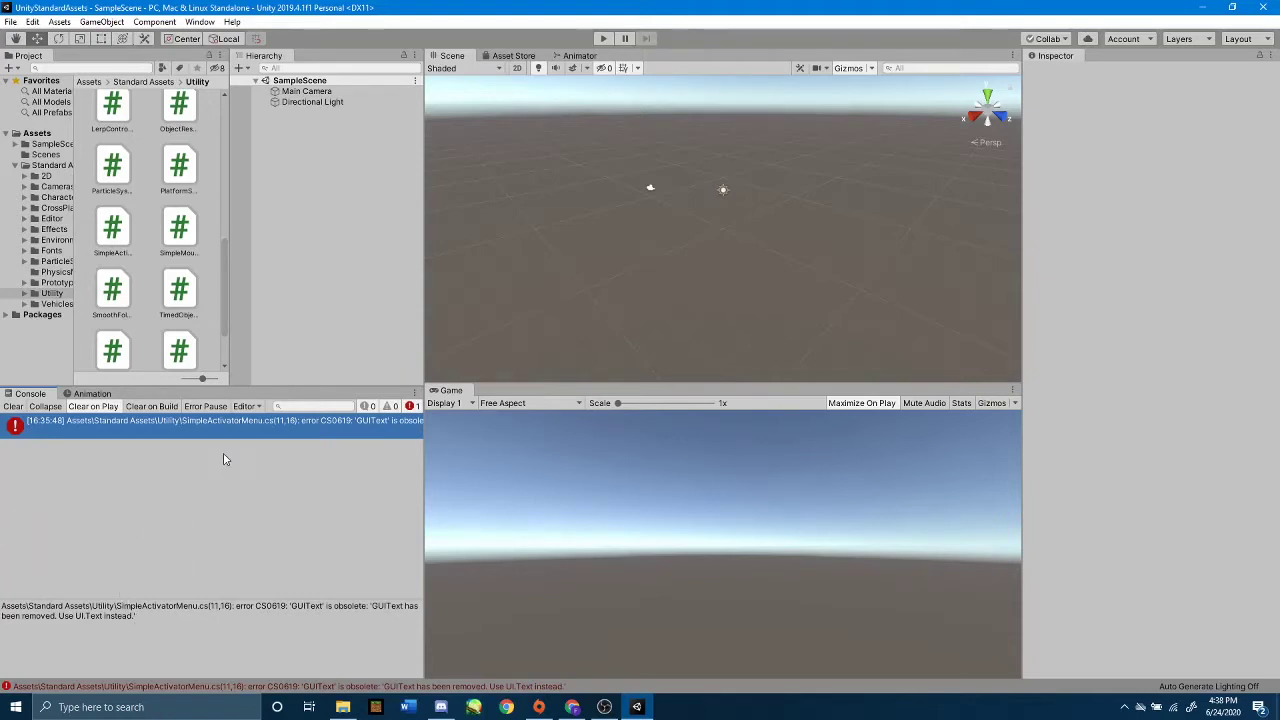
double_click(308, 420)
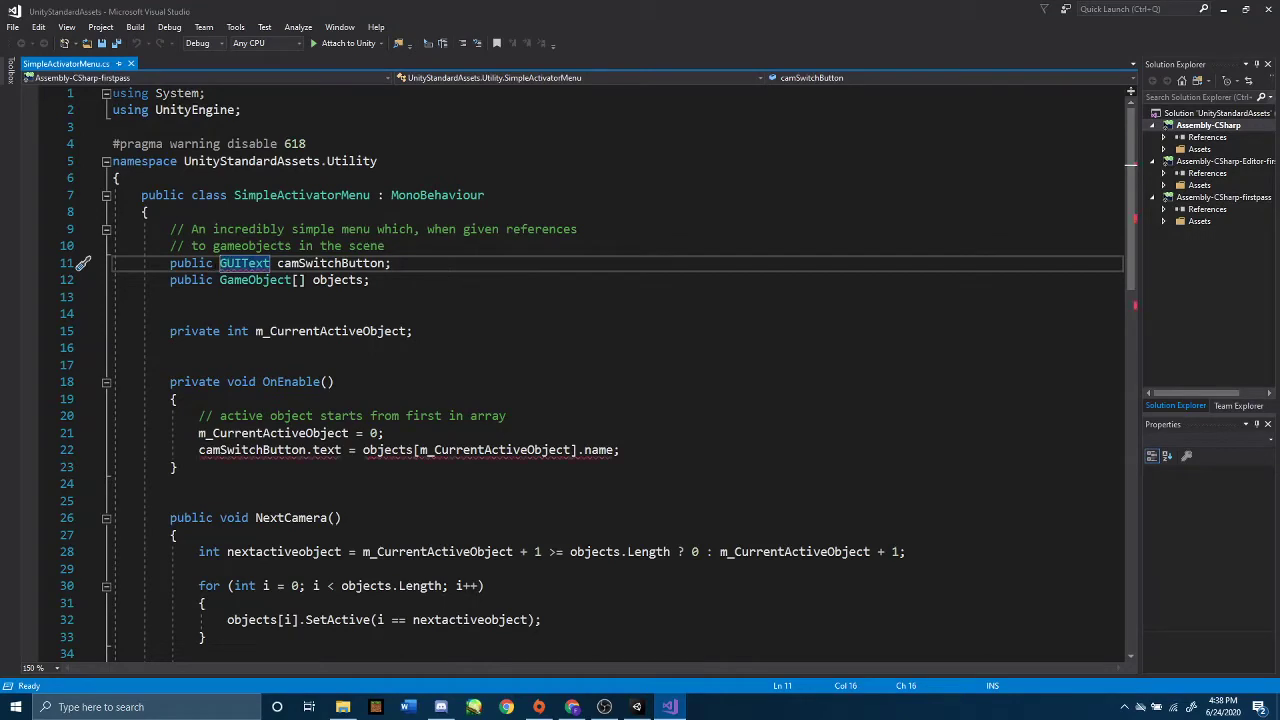
- Examine the deprecation hint for the GUIText type in the camSwitchButton declaration
double_click(245, 263)
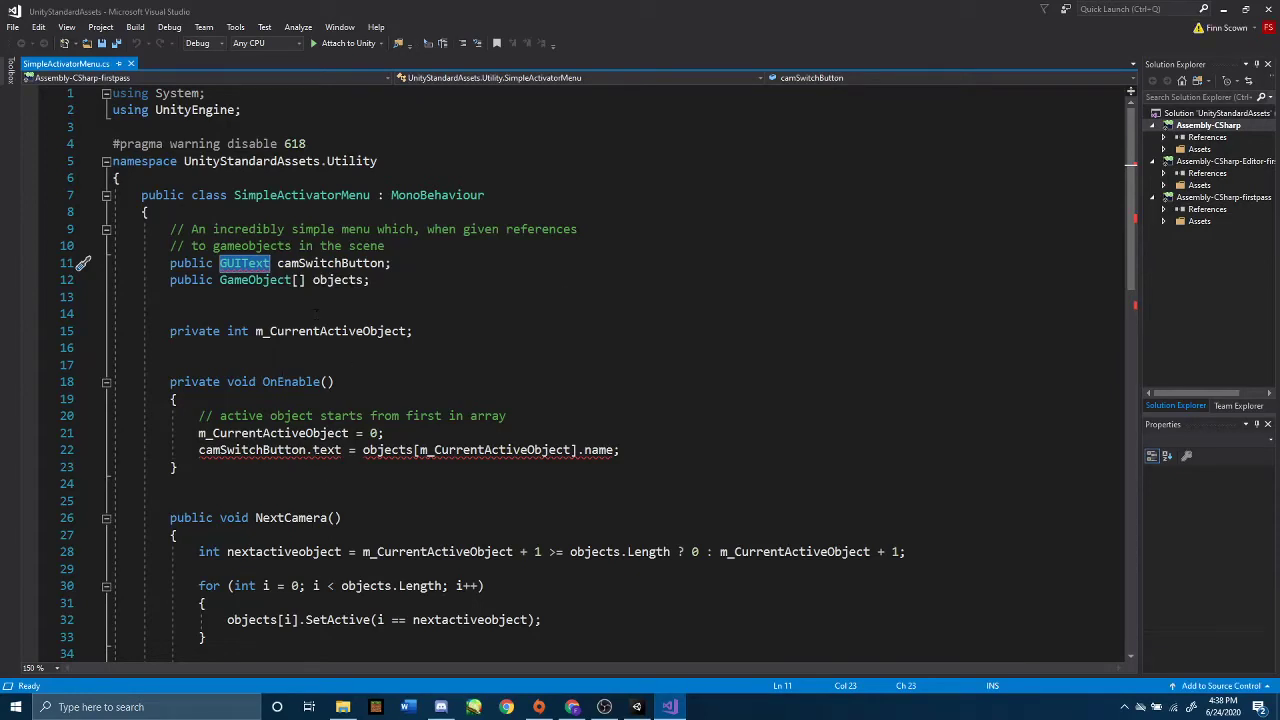
click(221, 263)
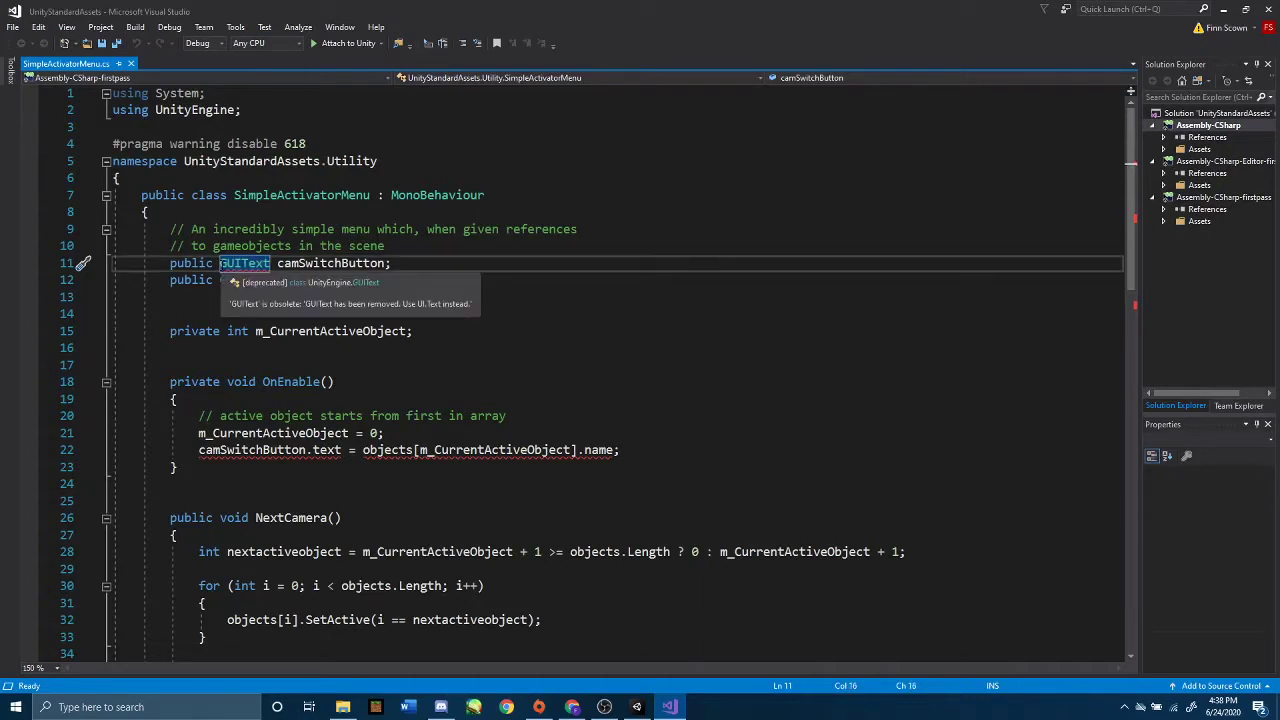
drag(221, 263, 270, 267)
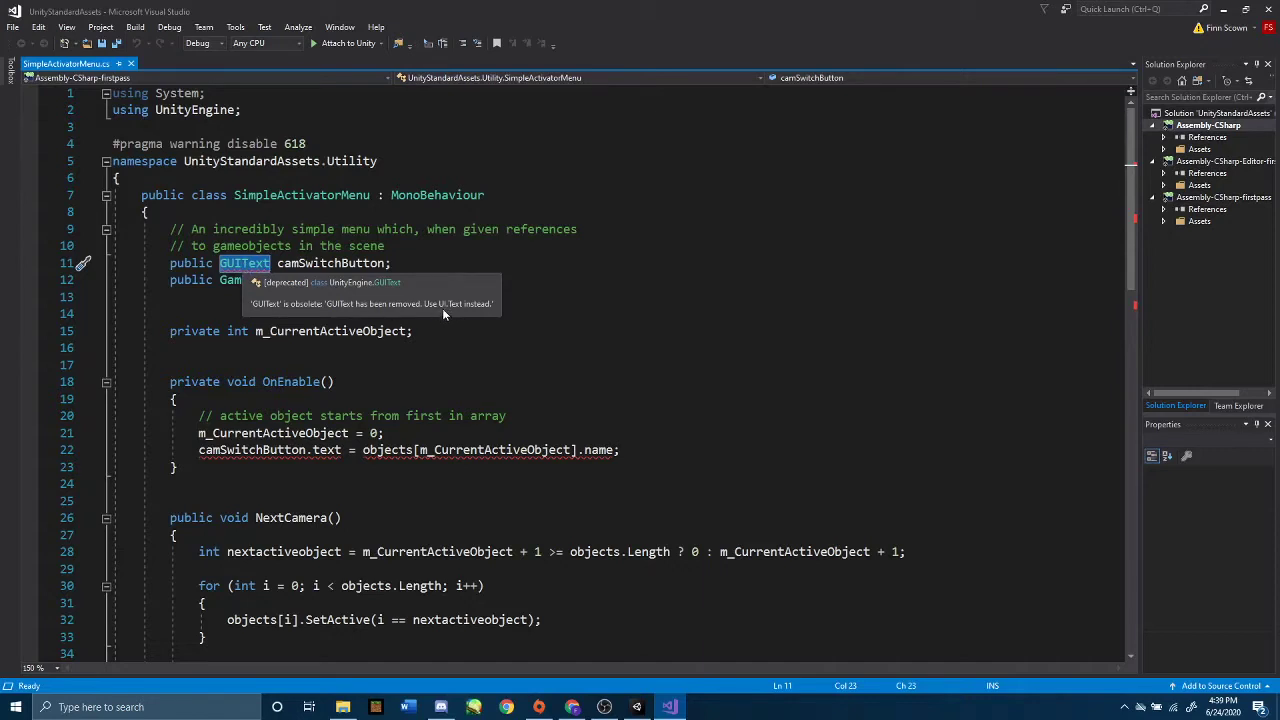
- Add a using UnityEngine.UI; directive on its own line below using UnityEngine; in the script
click(249, 111)
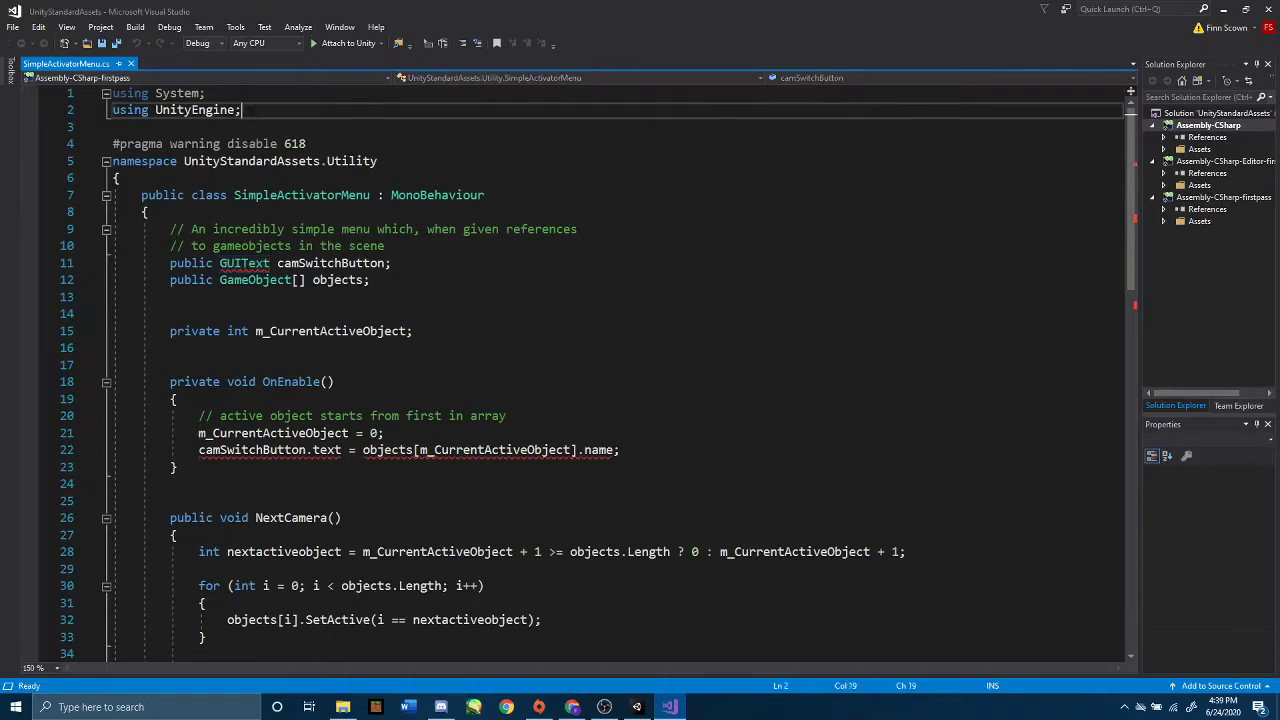
key(Return)
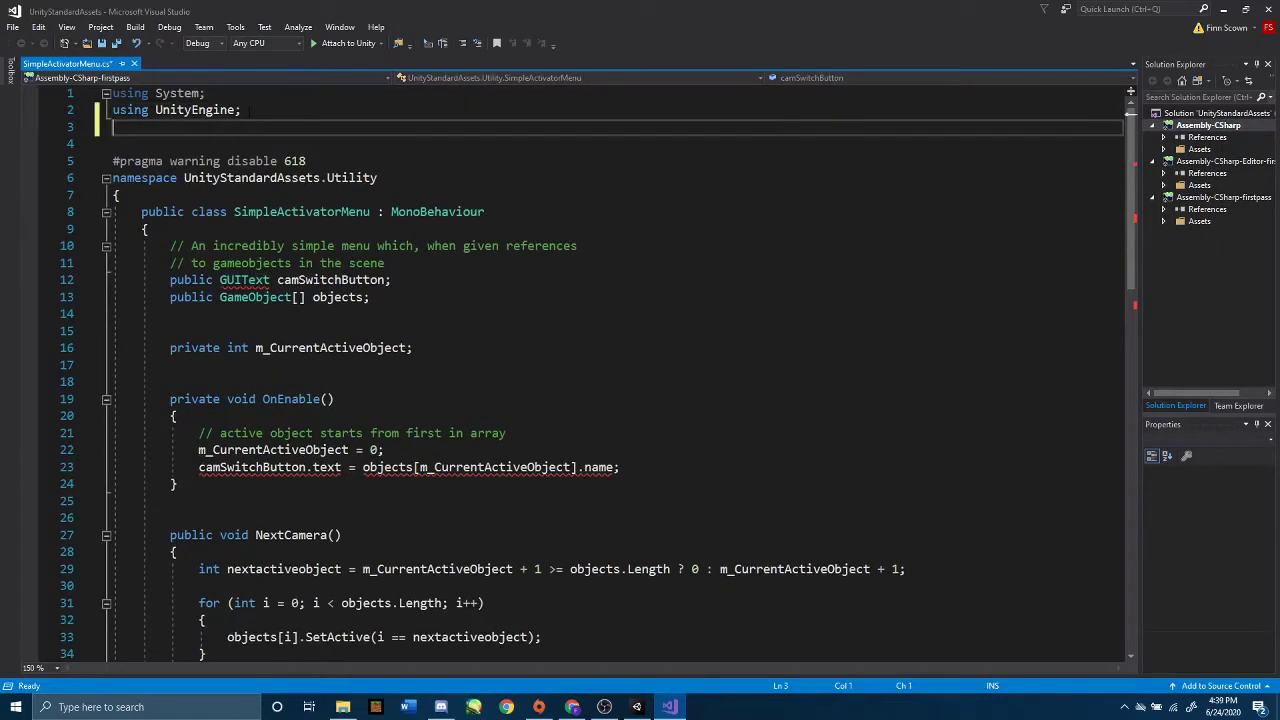
text(using Unity)
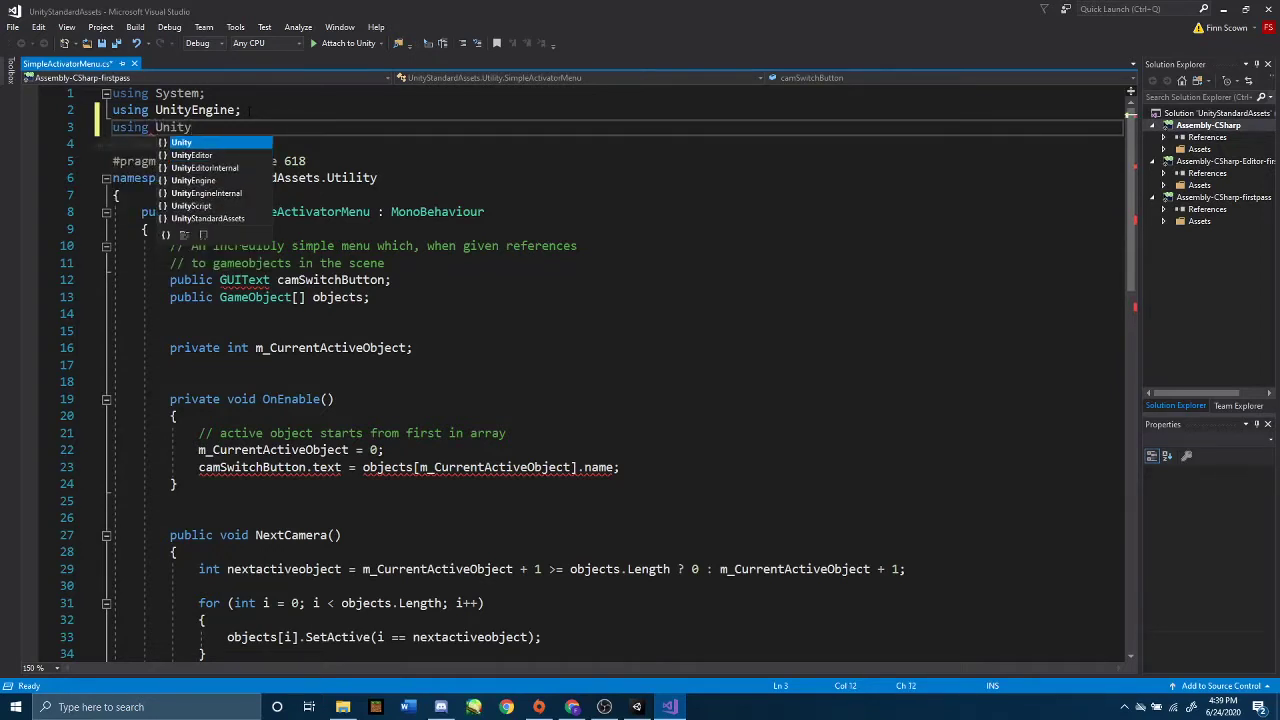
text(Engine)
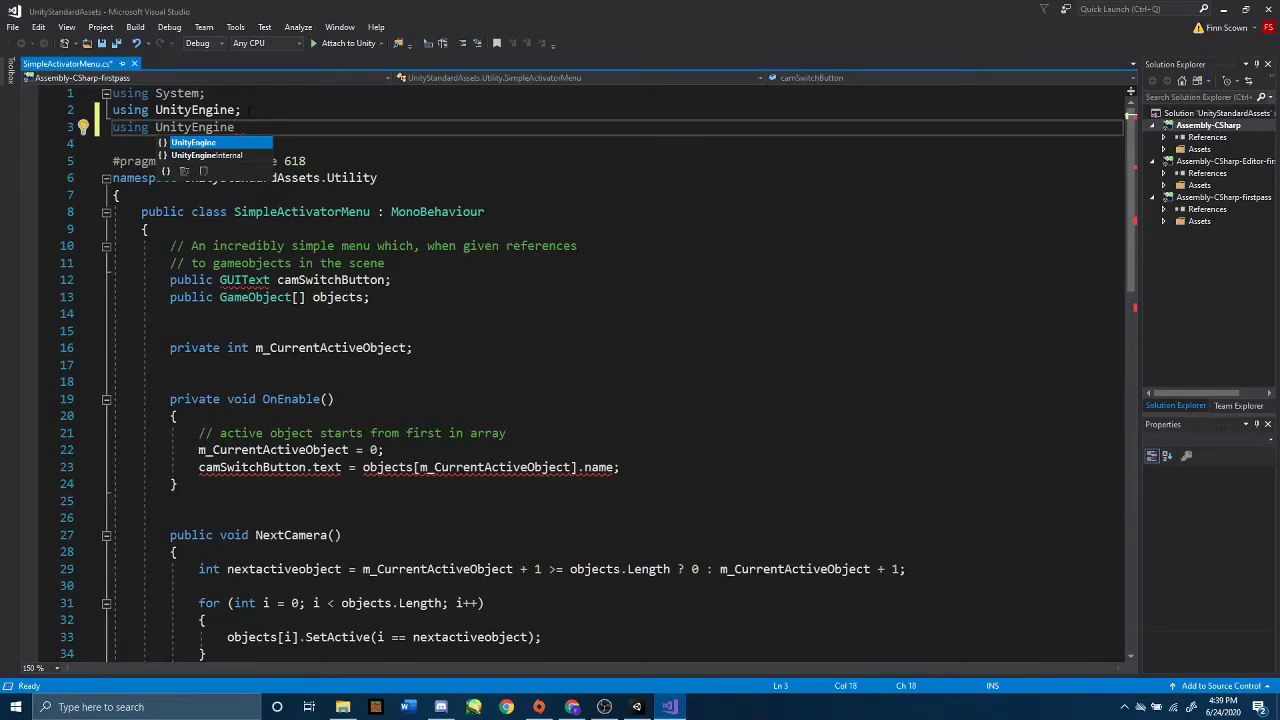
text(.)
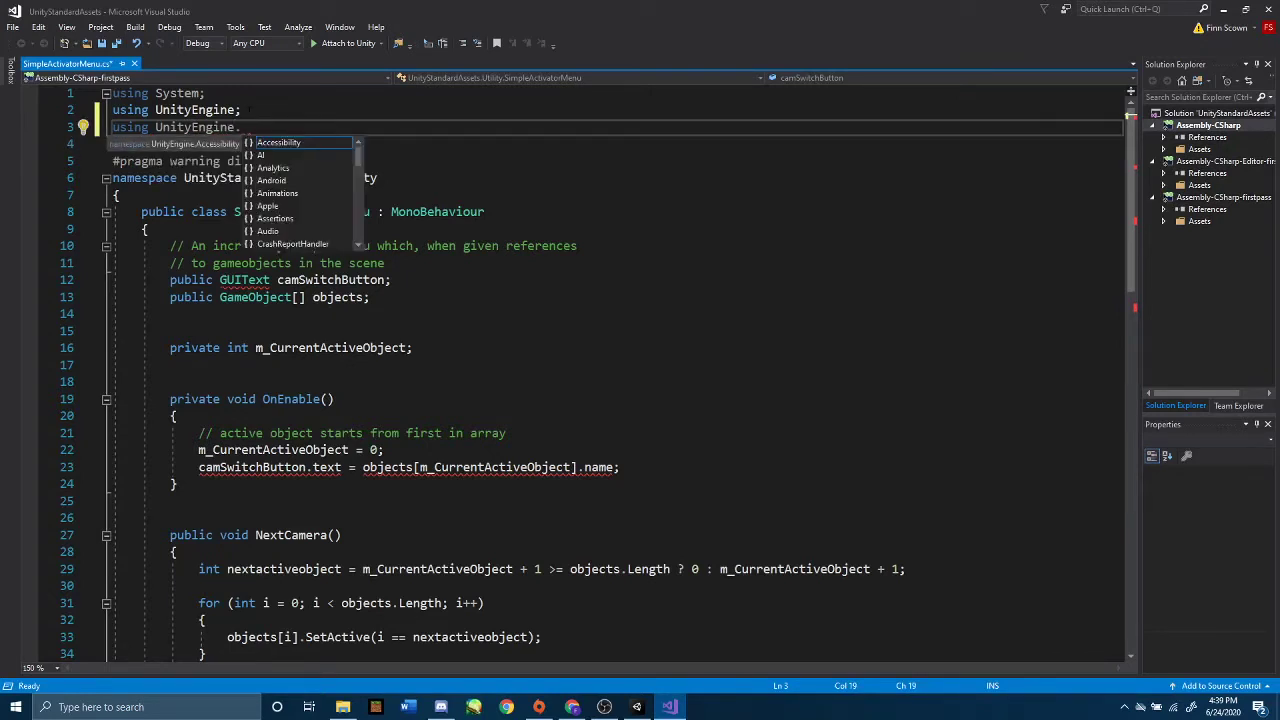
text(UI)
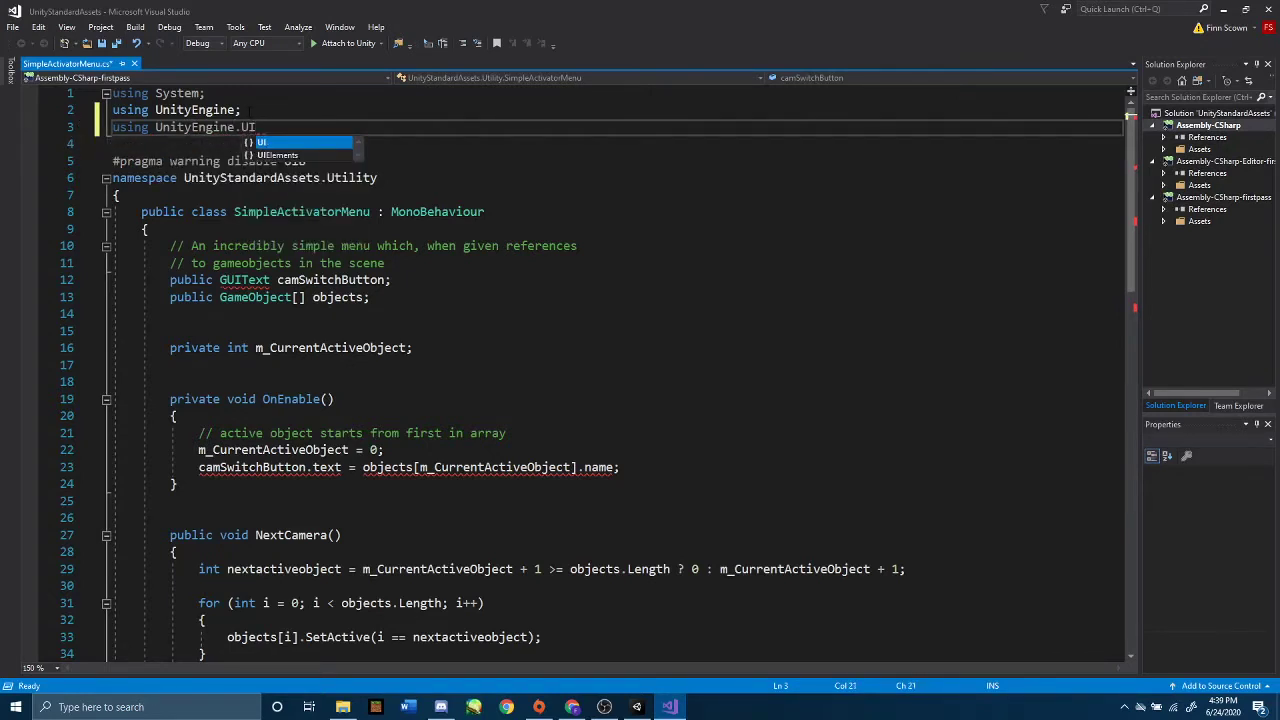
key(Escape)
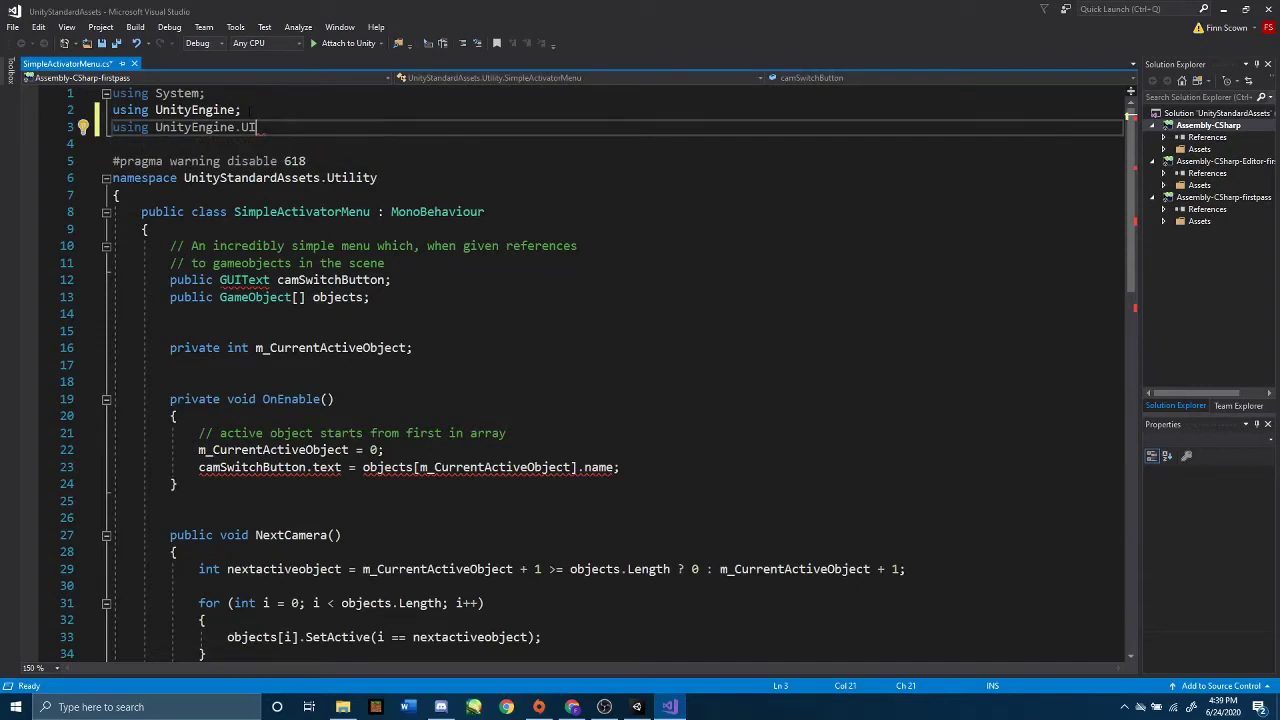
text(;)
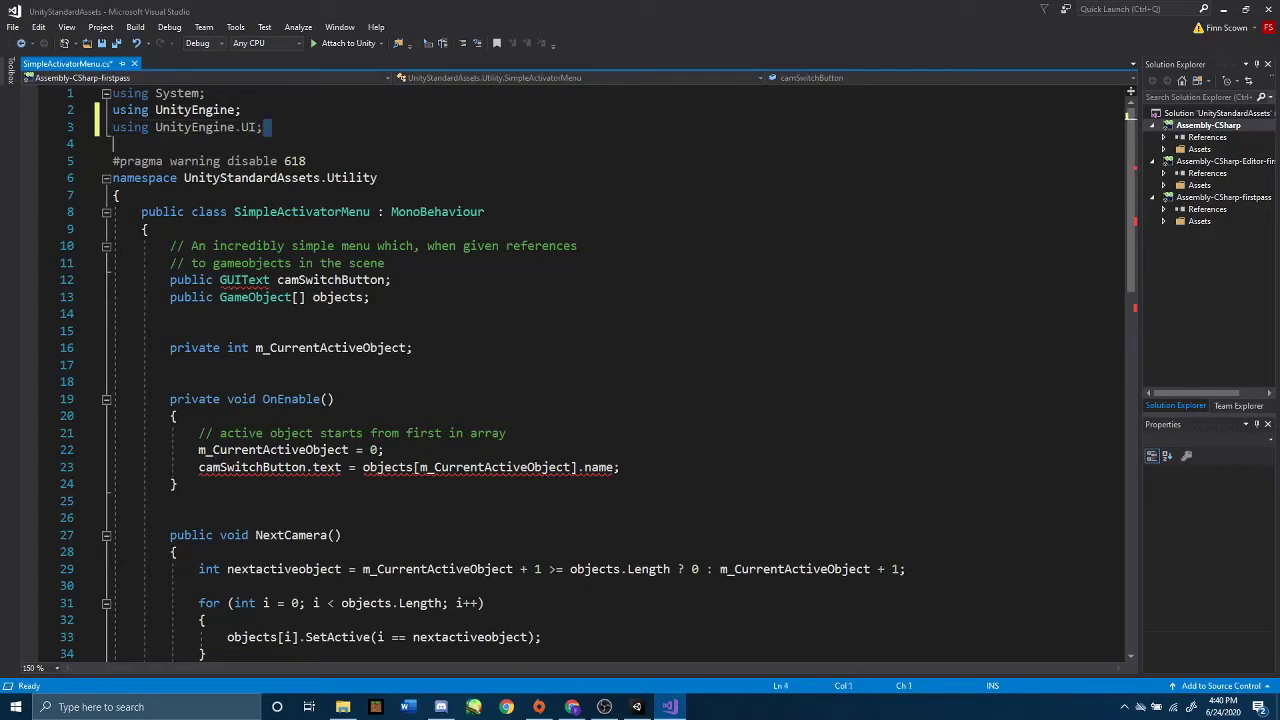
key(shift+Home)
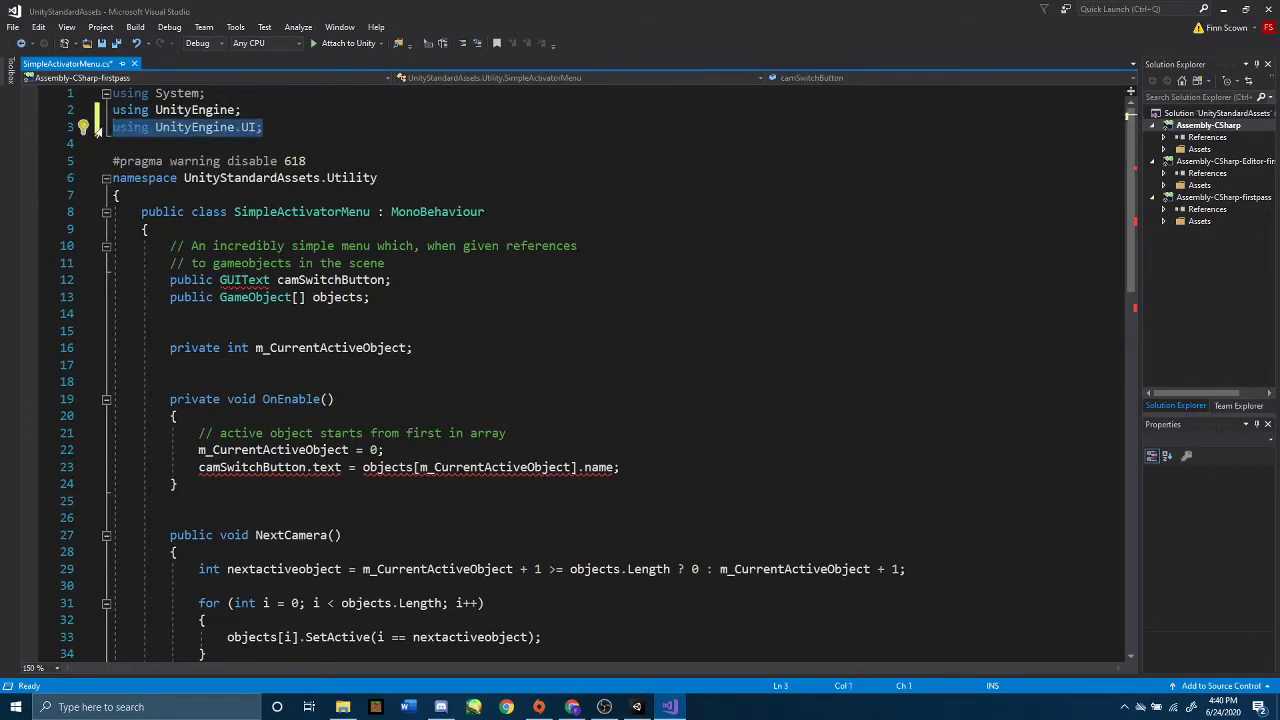
key(End)
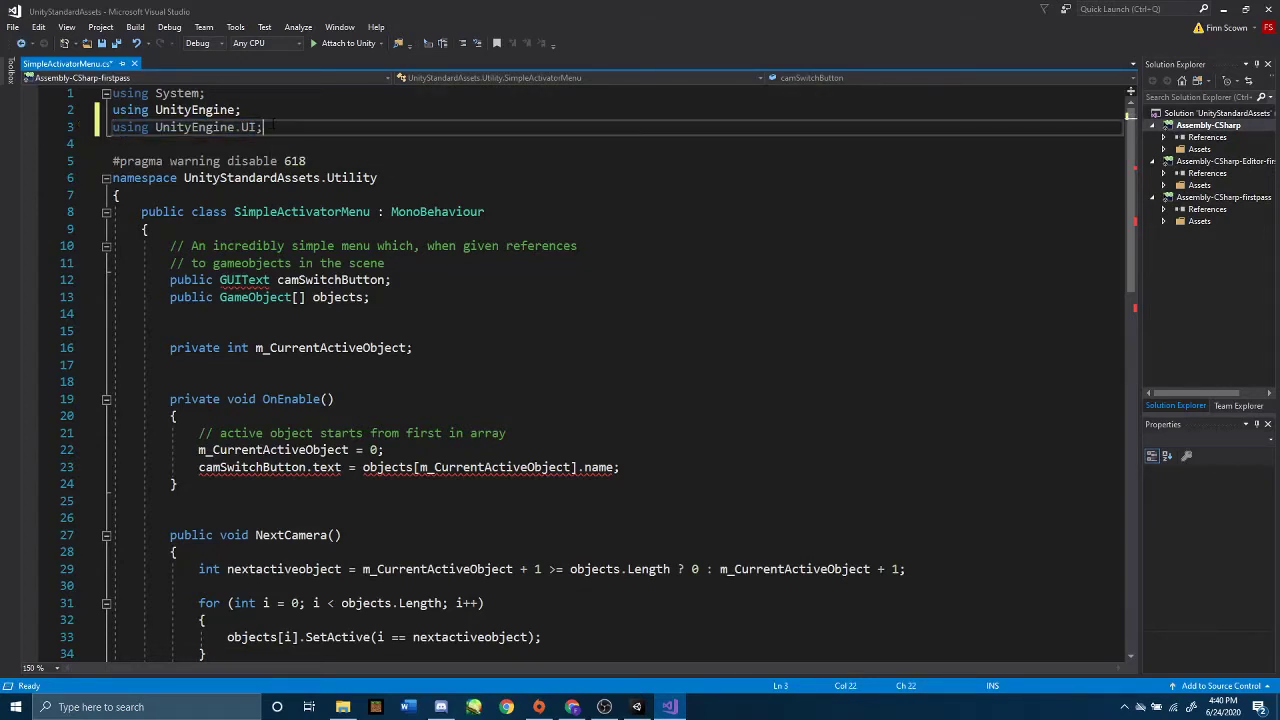
- Replace the GUIText type with Text in the camSwitchButton declaration
click(226, 280)
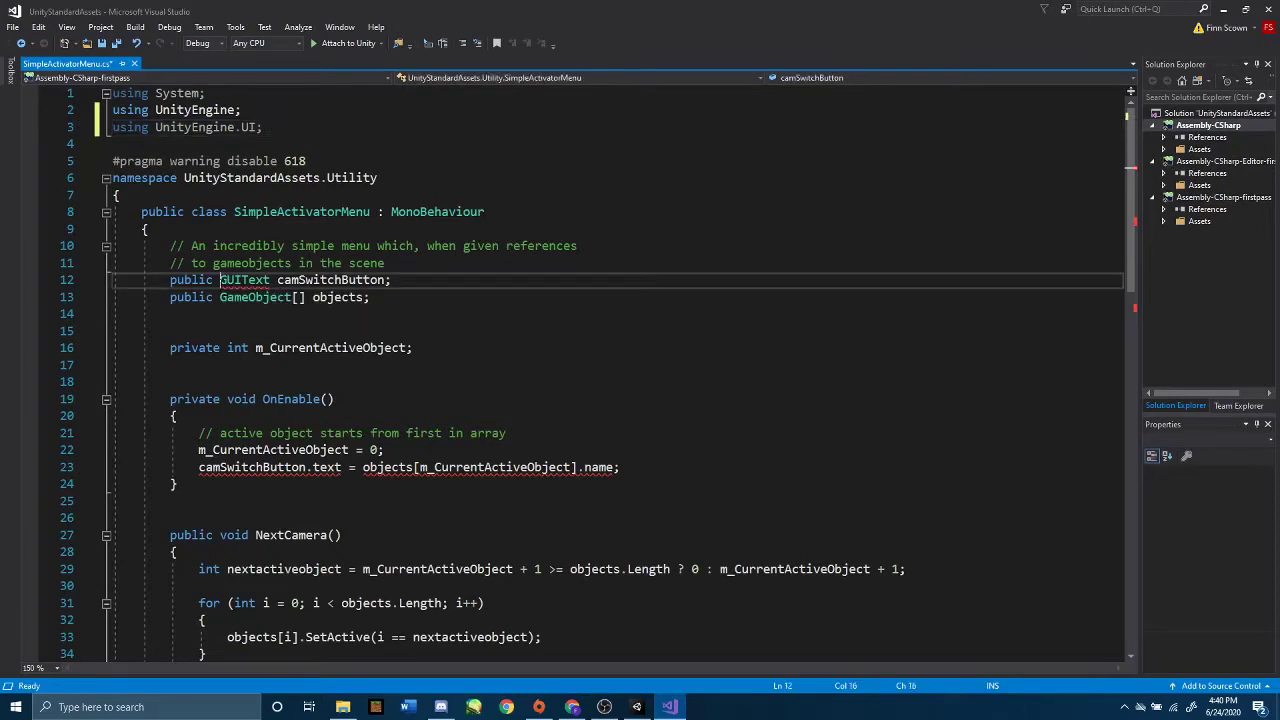
click(233, 281)
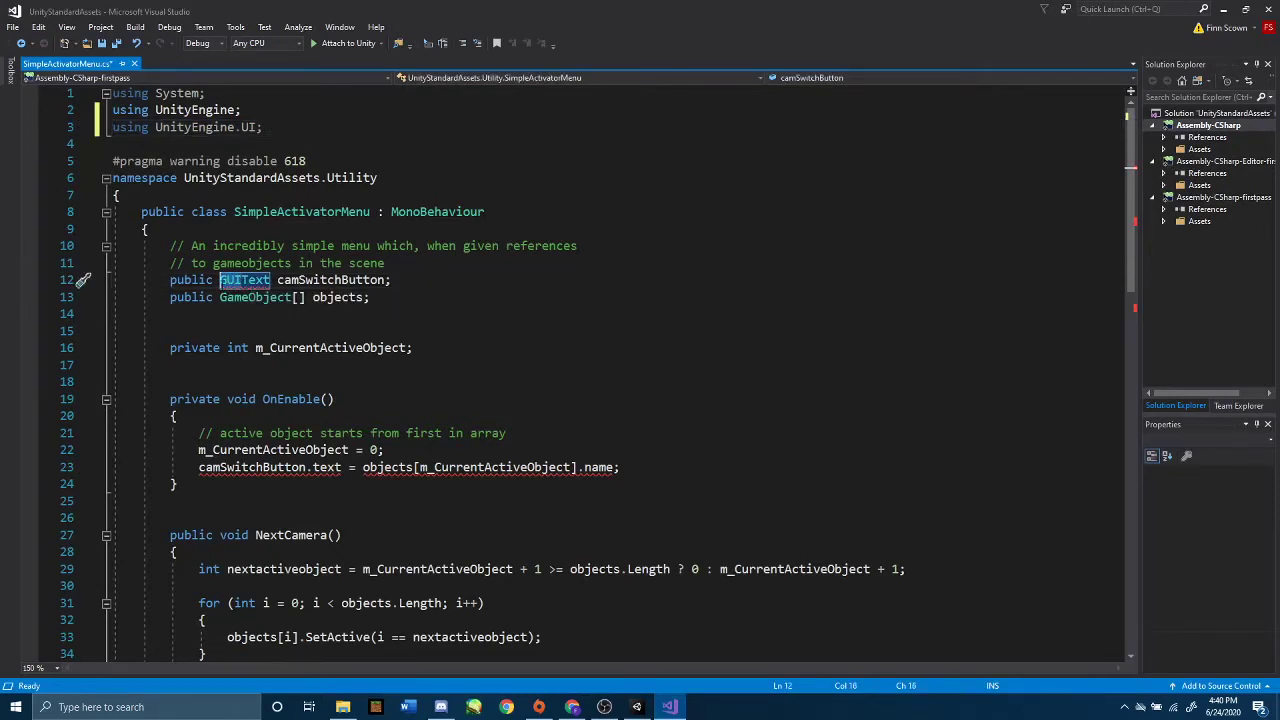
click(255, 297)
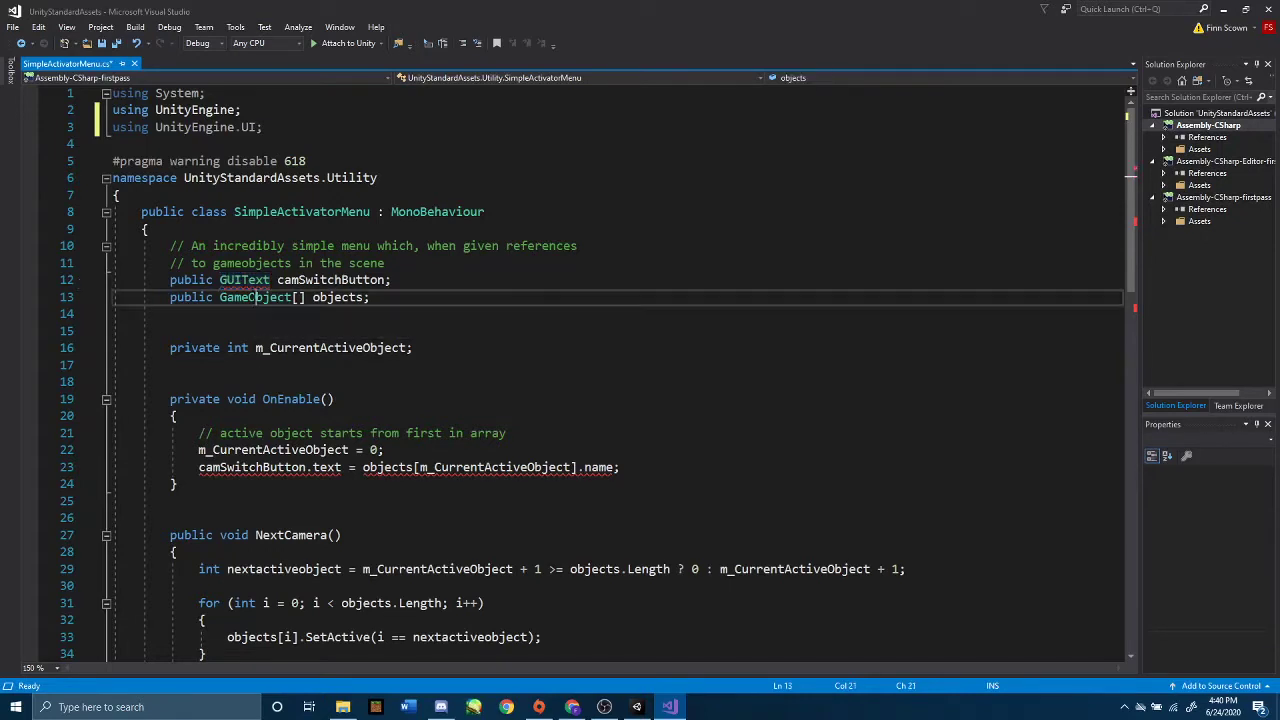
click(270, 280)
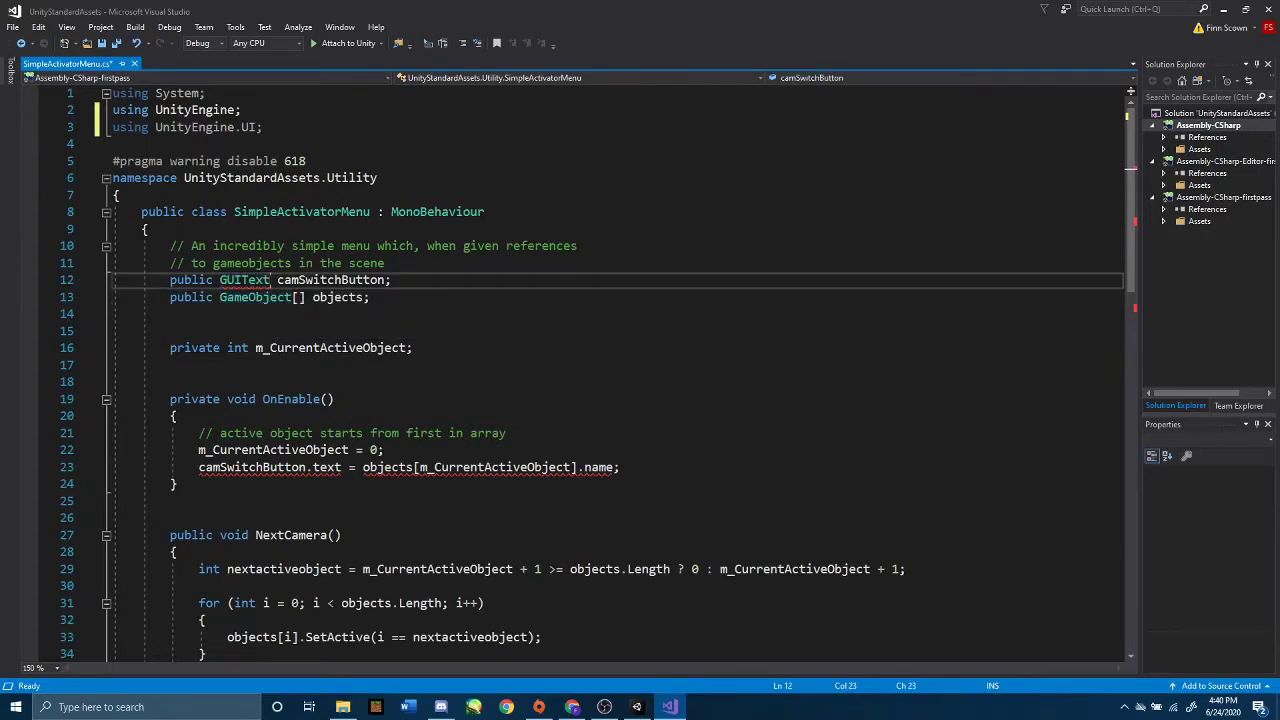
key(BackSpace)
key(BackSpace)
key(BackSpace)
key(BackSpace)
key(BackSpace)
key(BackSpace)
key(BackSpace)
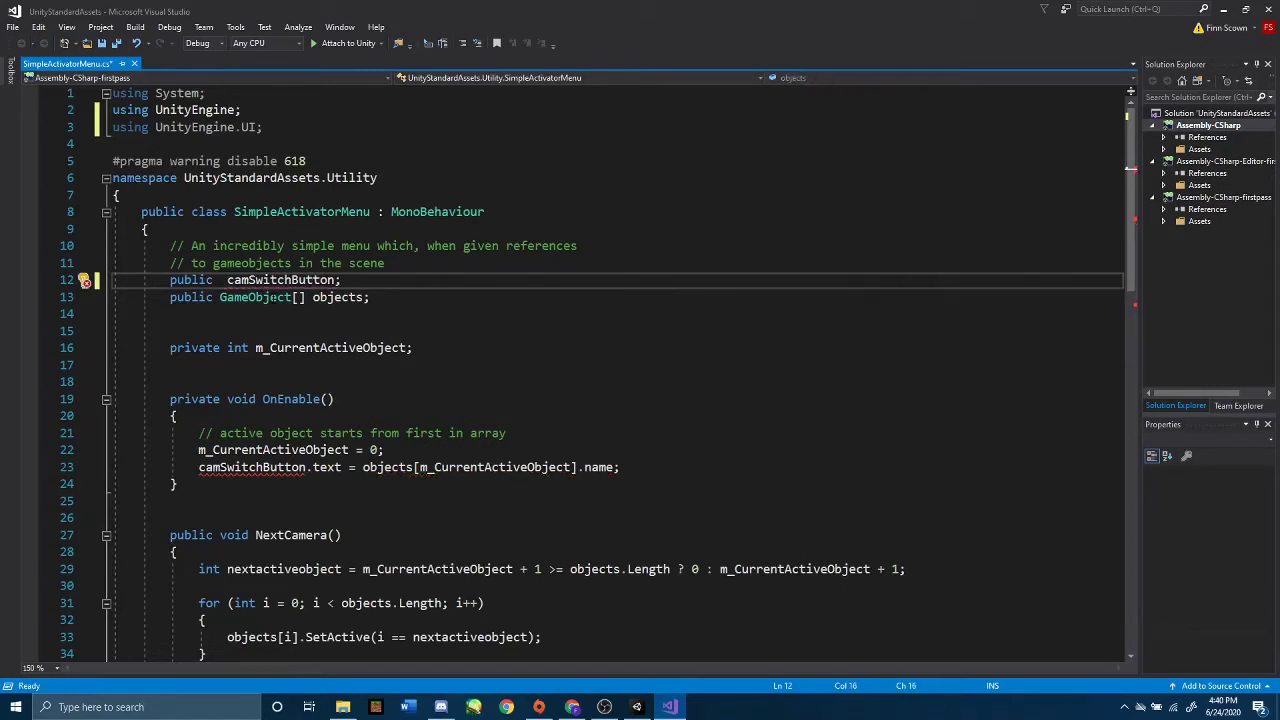
text(Text)
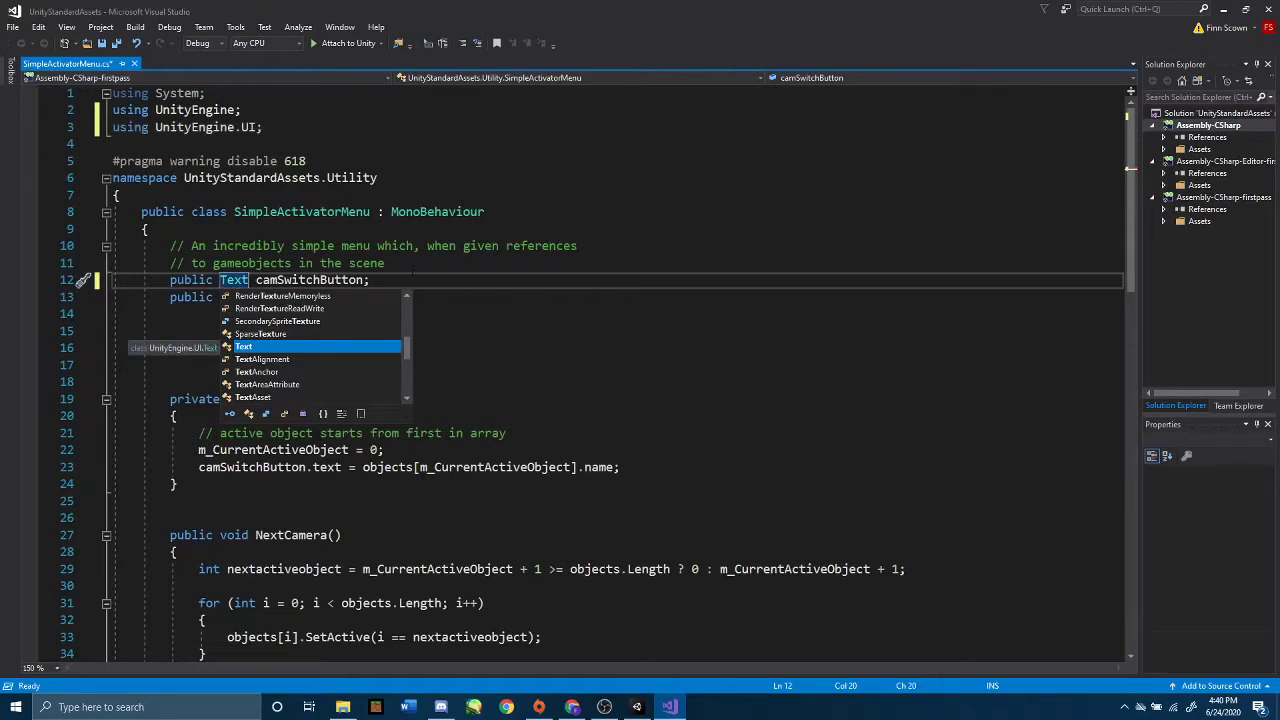
key(End)
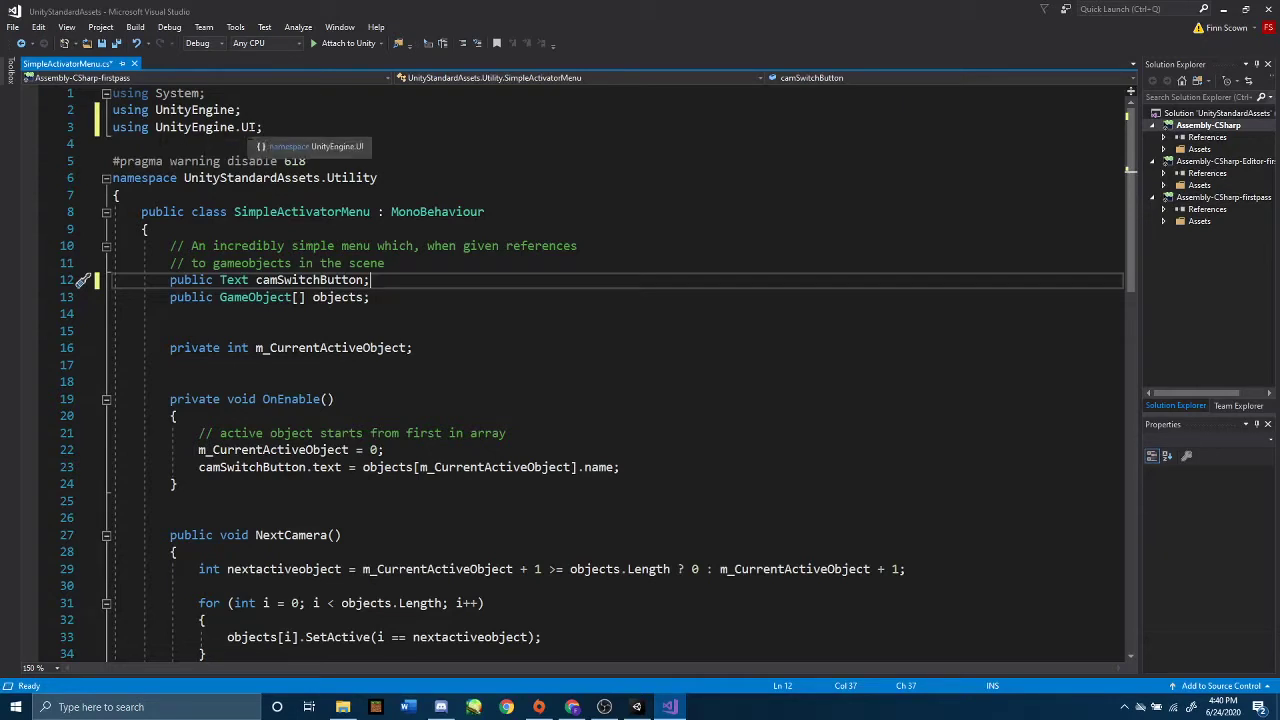
- Comment out the using UnityEngine.UI directive to check its effect on the Text type, and restore the directive
click(114, 127)
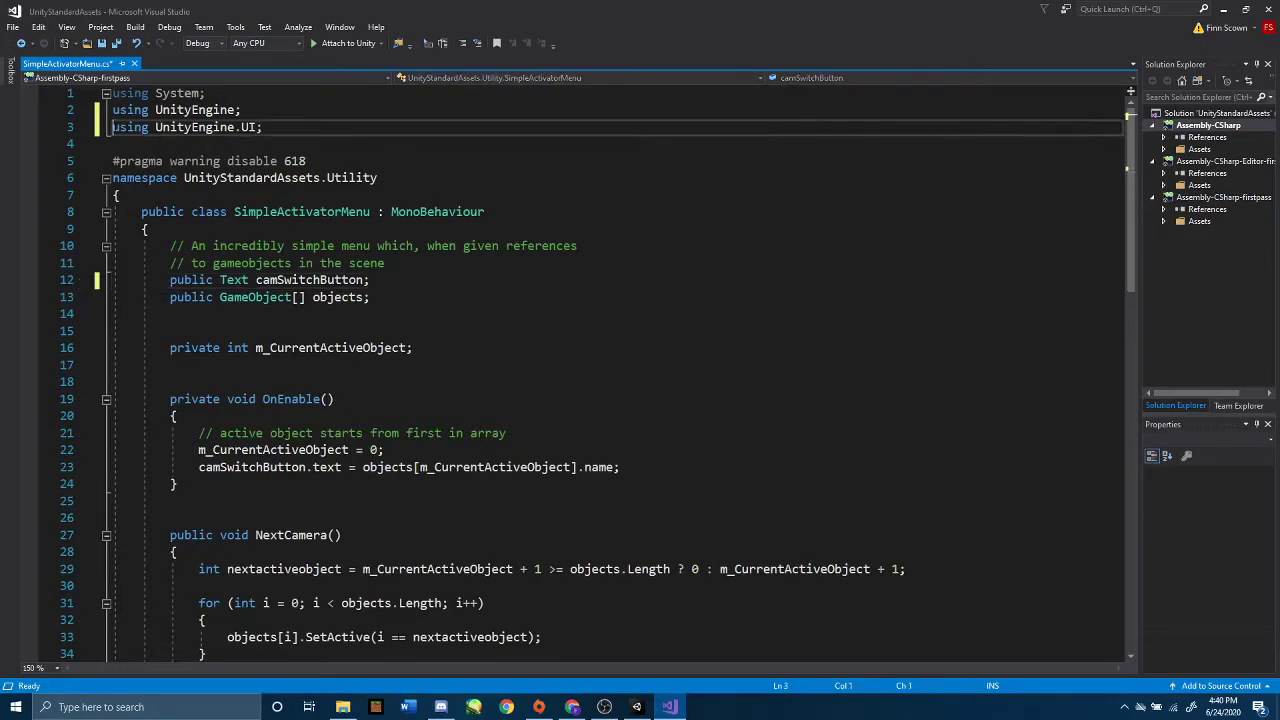
text(//)
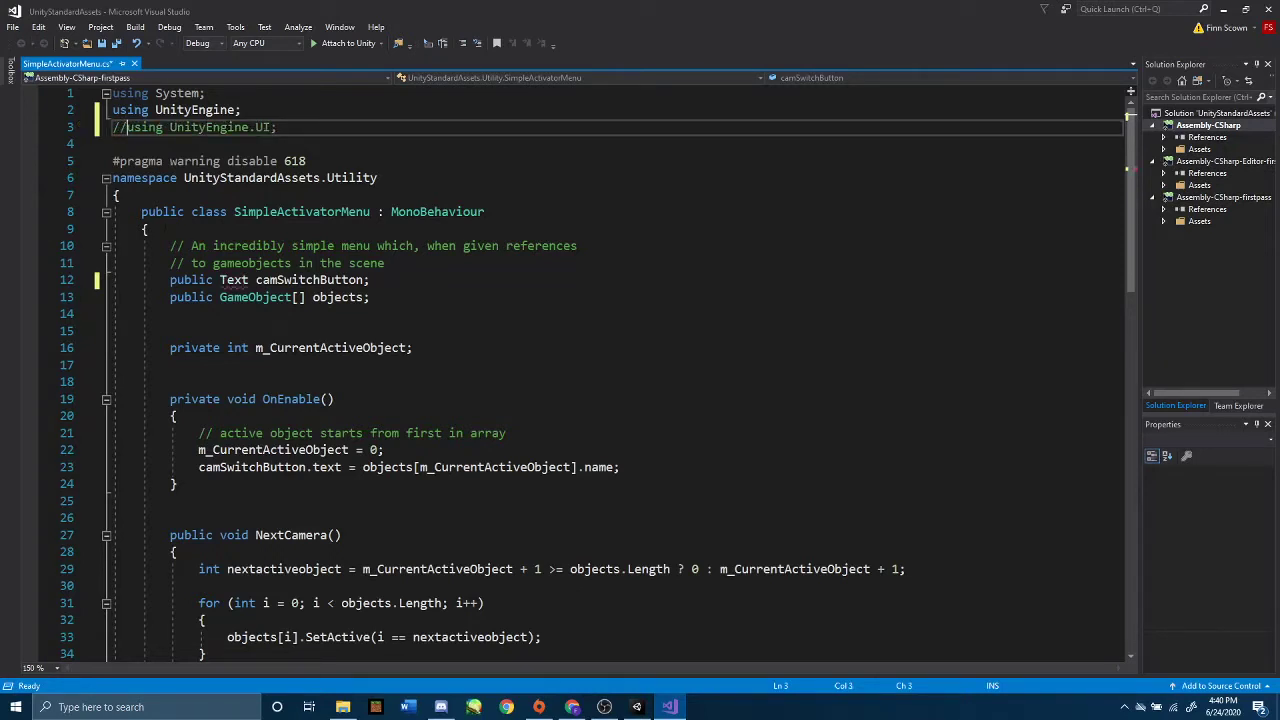
mouse_move(235, 283)
key(BackSpace)
key(BackSpace)
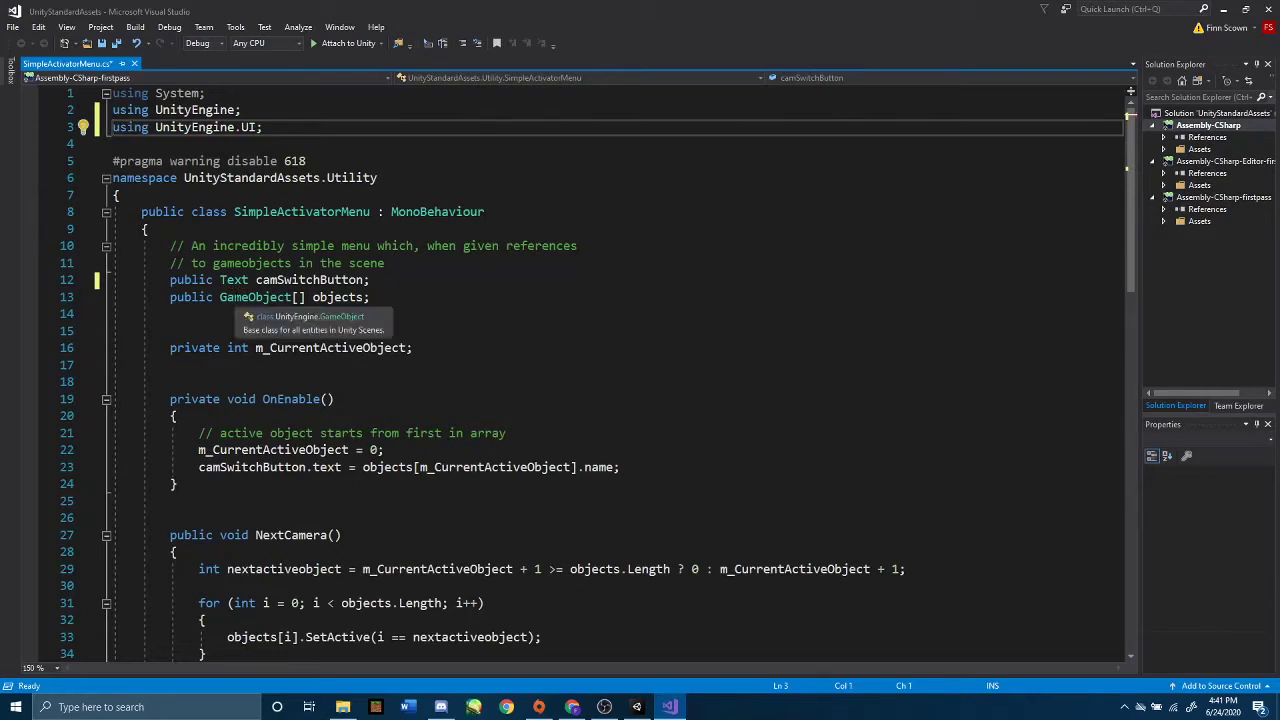
mouse_move(238, 281)
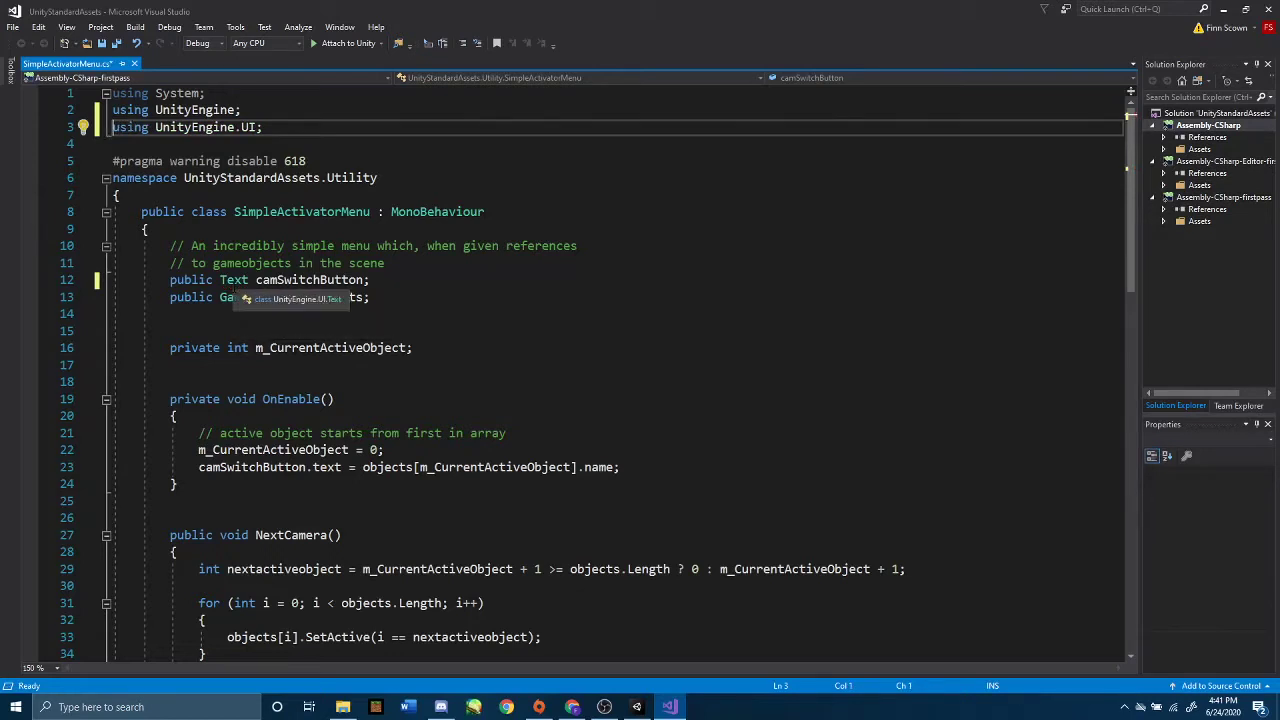
- Save the edited SimpleActivatorMenu.cs script, look over the code, and close the file
click(467, 304)
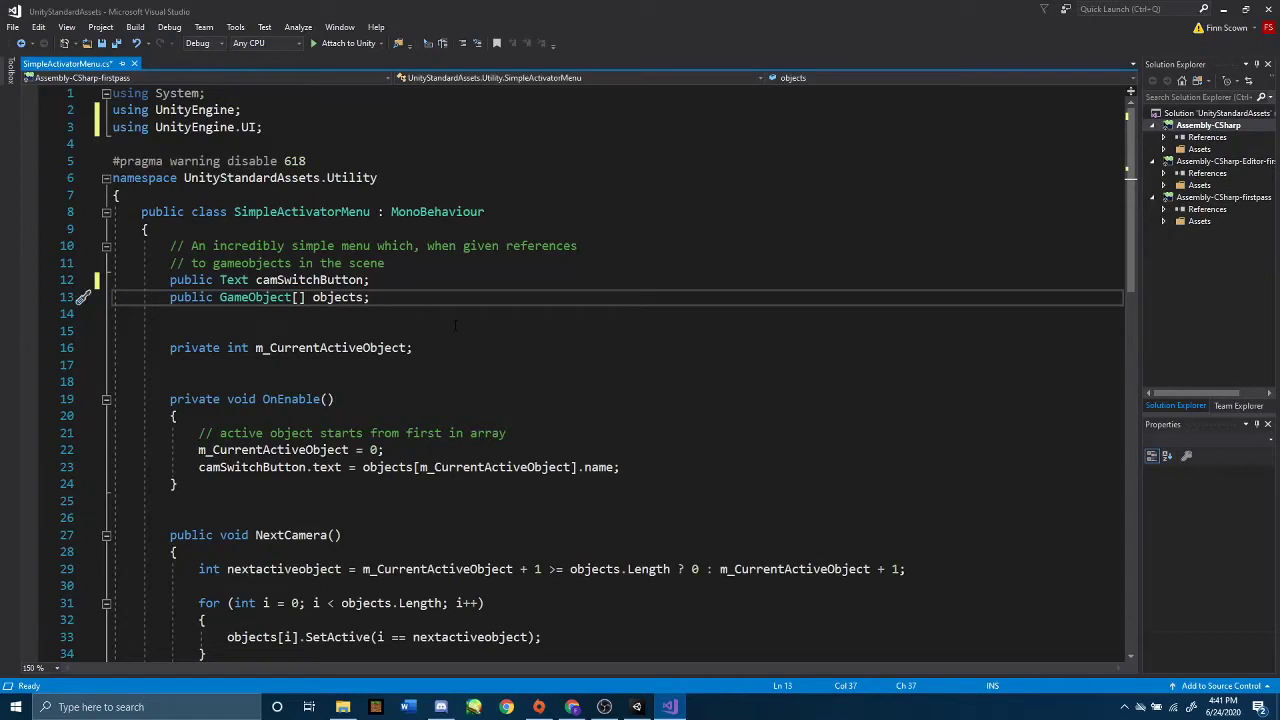
key(ctrl+s)
scroll(473, 379, down, 6)
scroll(445, 398, up, 6)
click(130, 63)
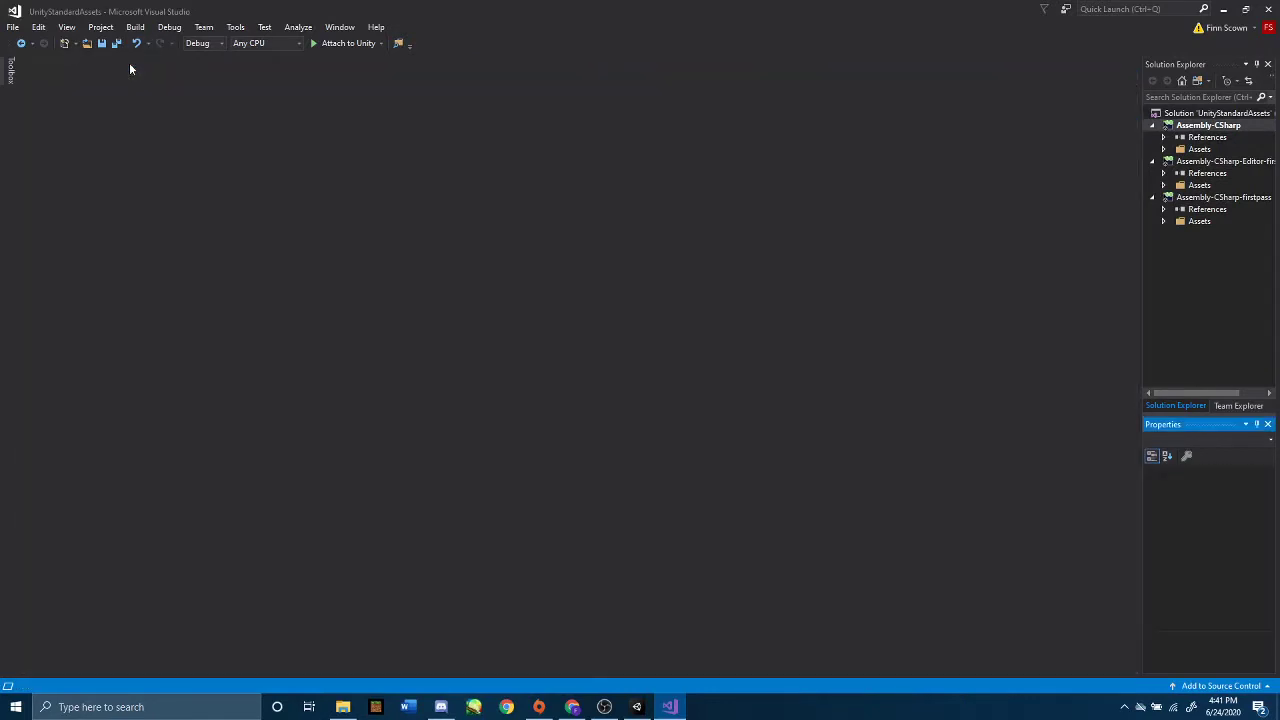
- Switch back to Unity, clear the warnings from the Console, and collapse the Standard Assets folder in the project tree
click(636, 707)
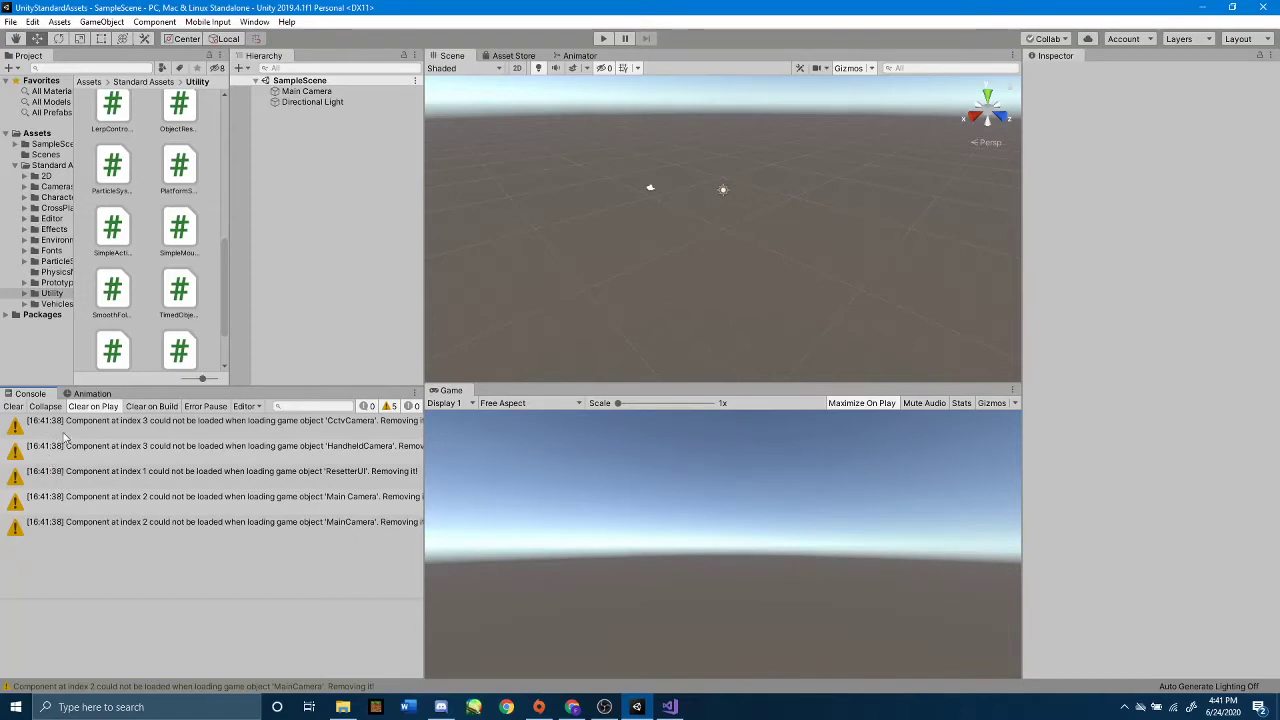
click(13, 406)
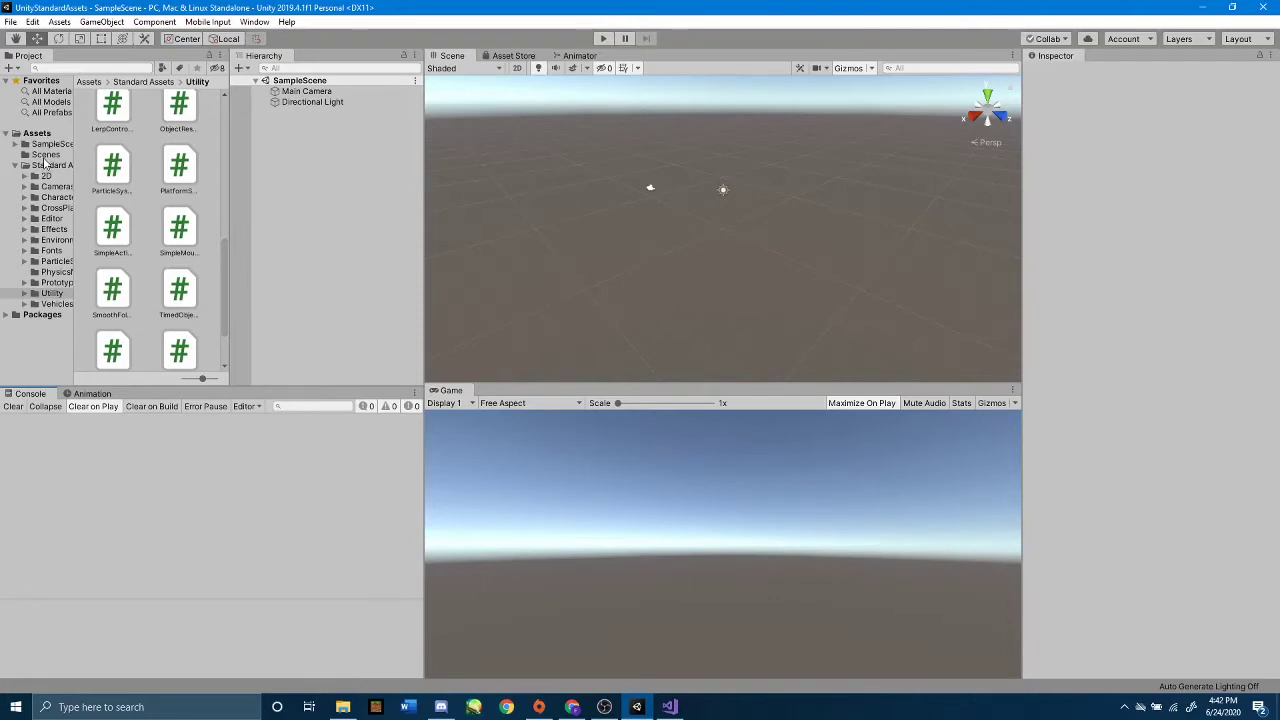
click(14, 168)
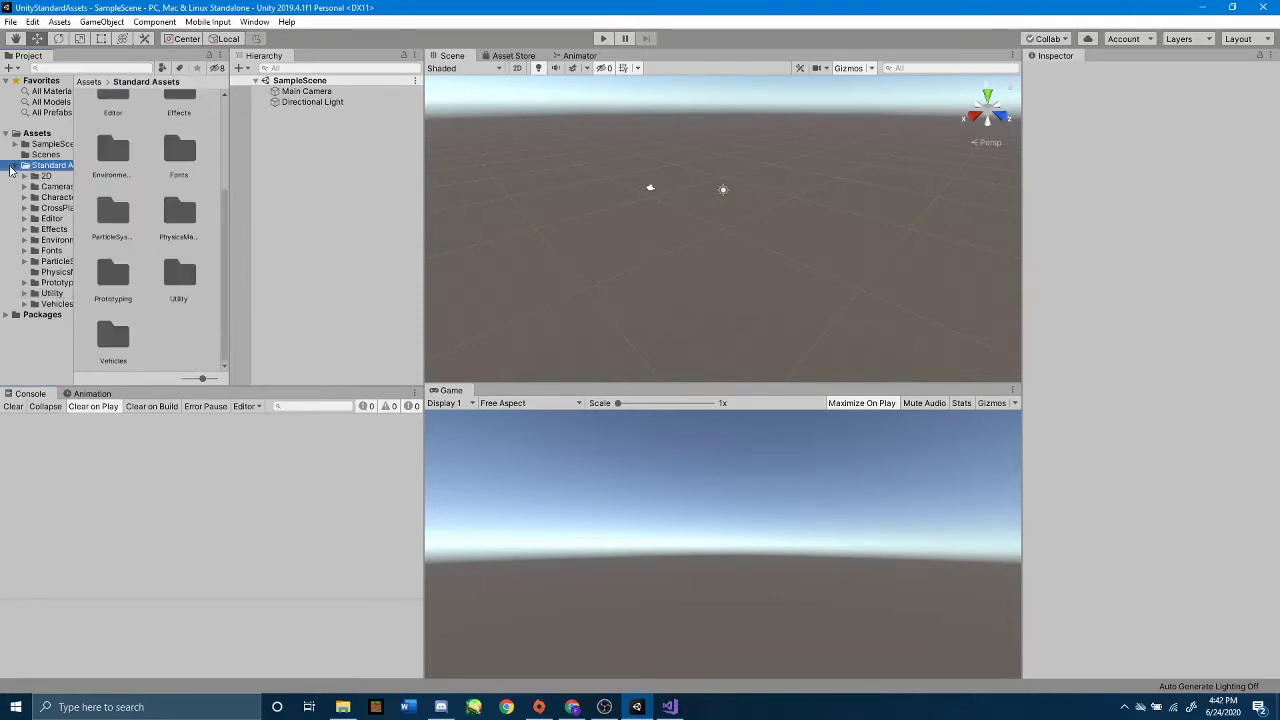
click(15, 166)
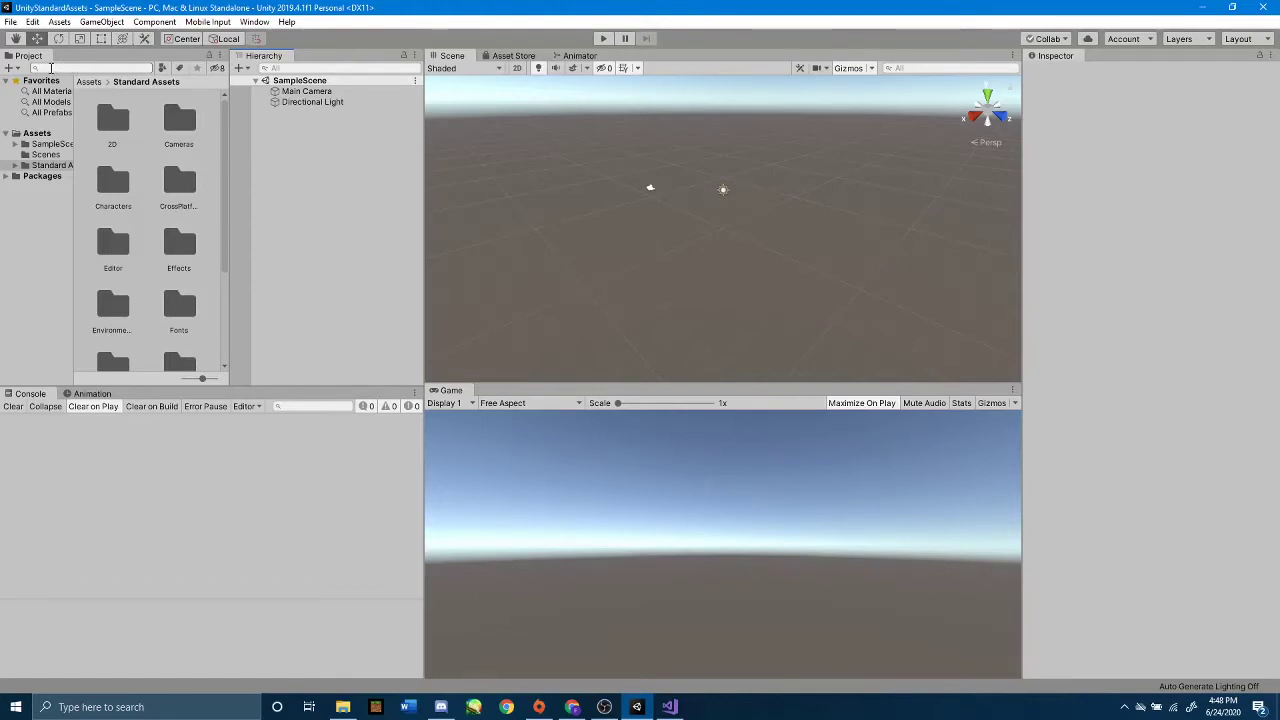
- Search the project's assets for "floor" and look through the matching items
click(48, 68)
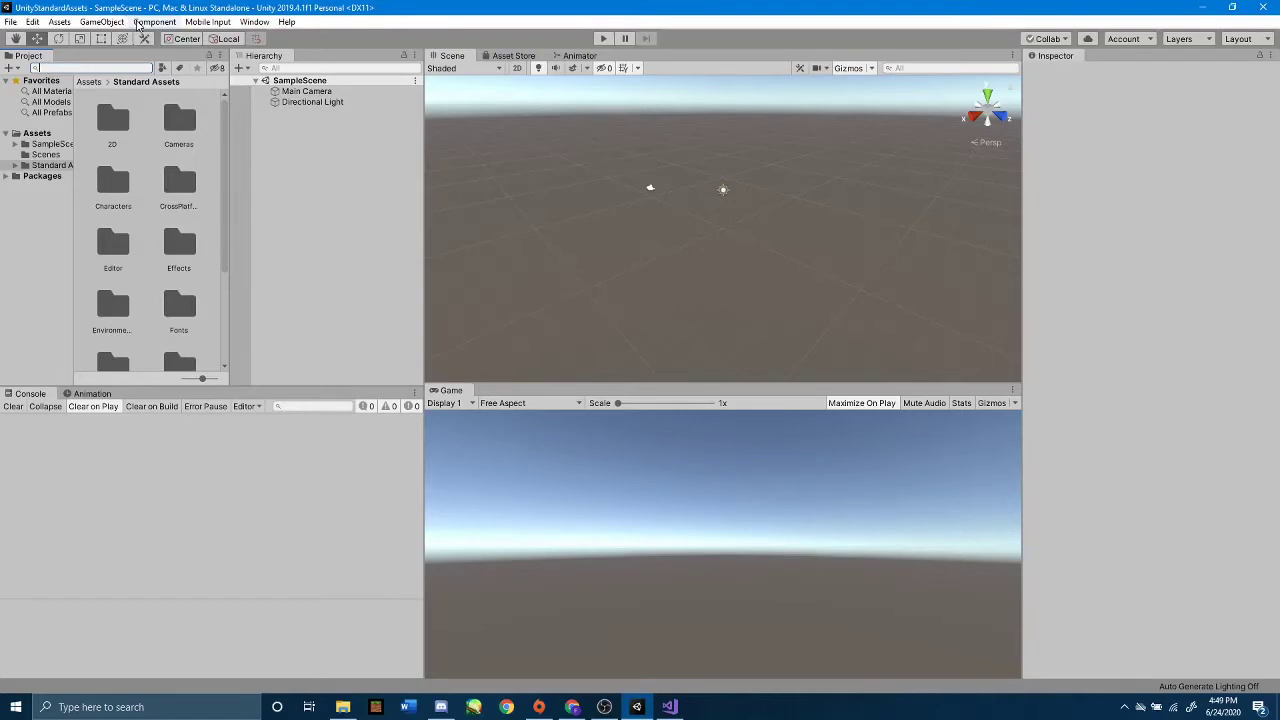
text(floor)
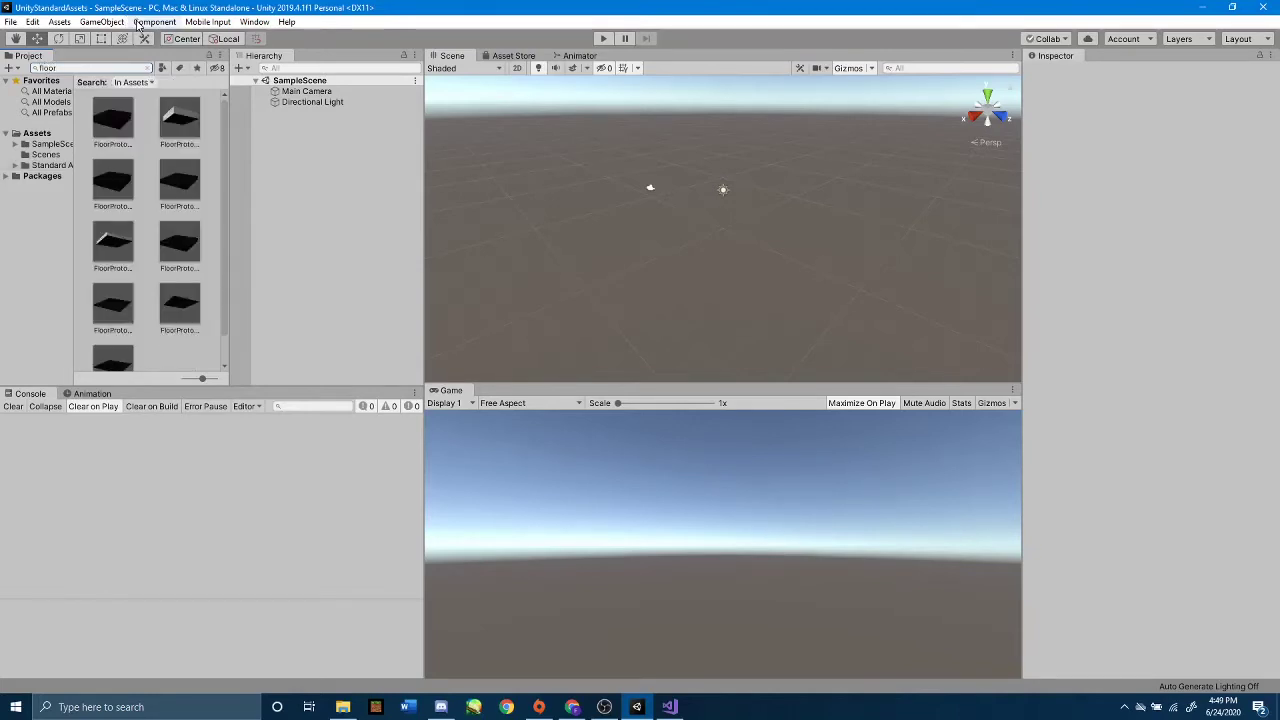
scroll(138, 292, down, 1)
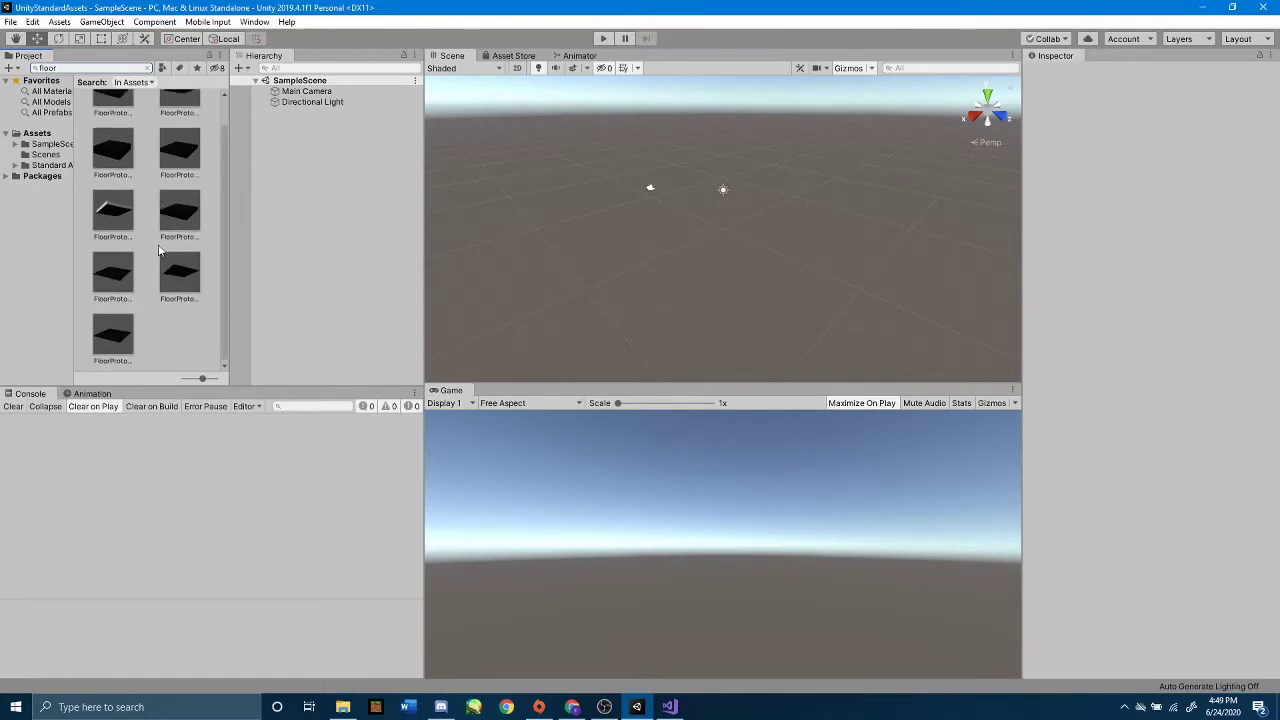
scroll(136, 290, up, 1)
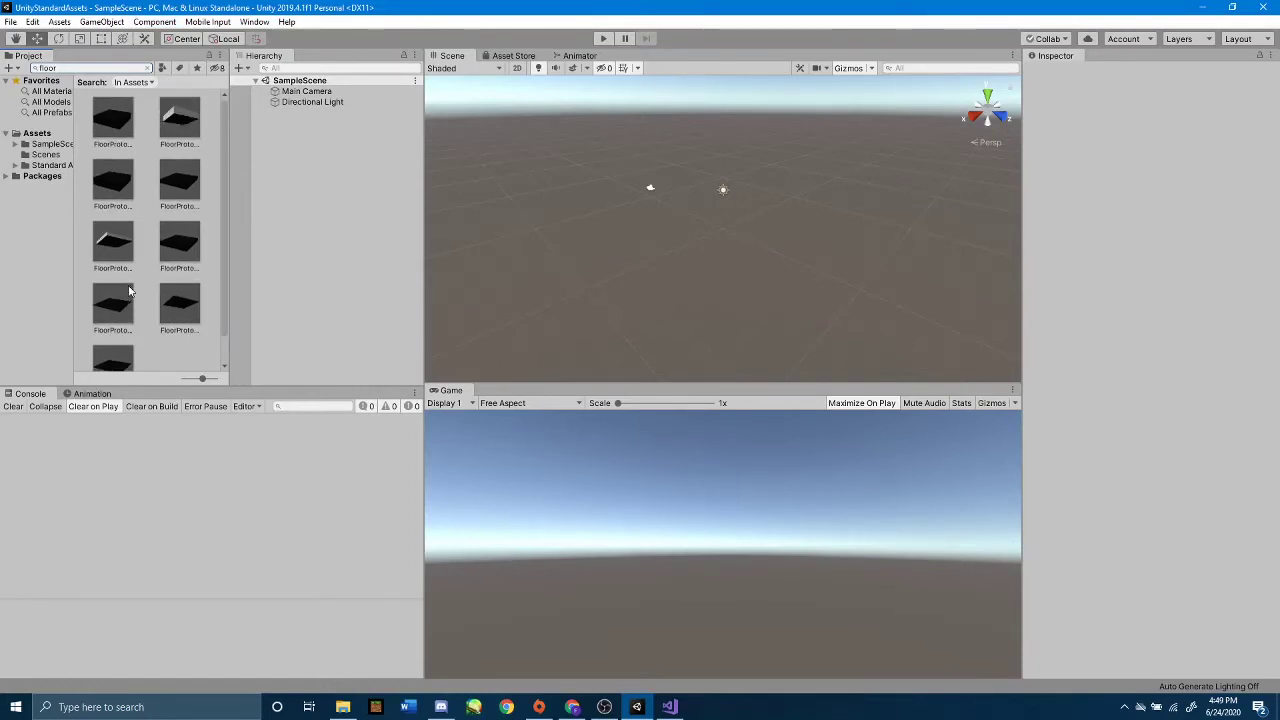
- Inspect the FloorPrototype08x01x08 and FloorPrototype64x01x64 meshes by rotating each one's preview
click(109, 242)
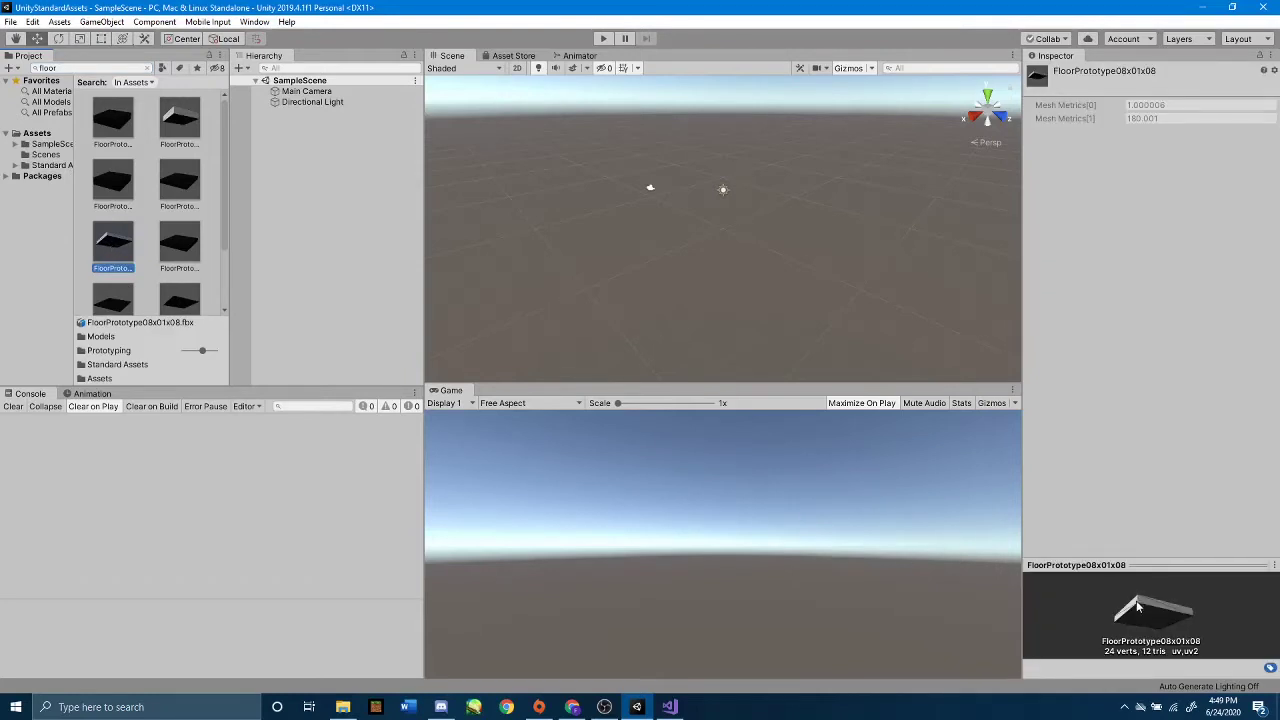
drag(1140, 607, 1120, 576)
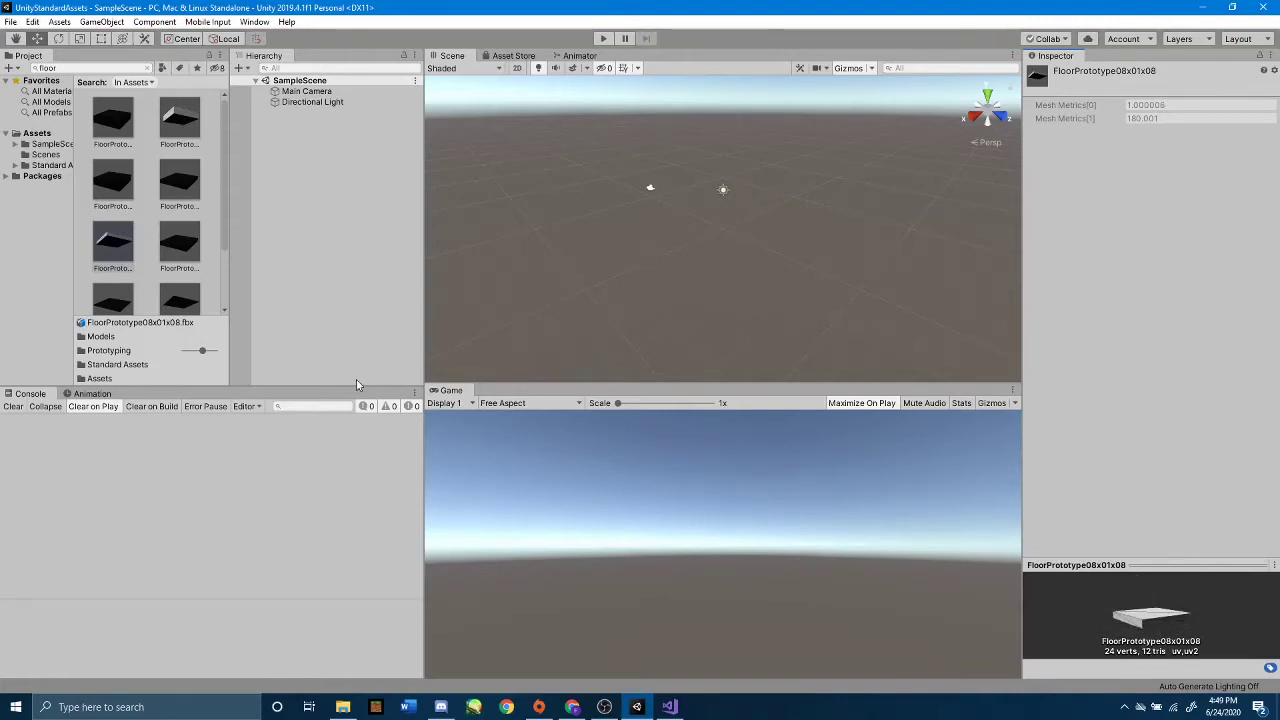
scroll(172, 216, down, 1)
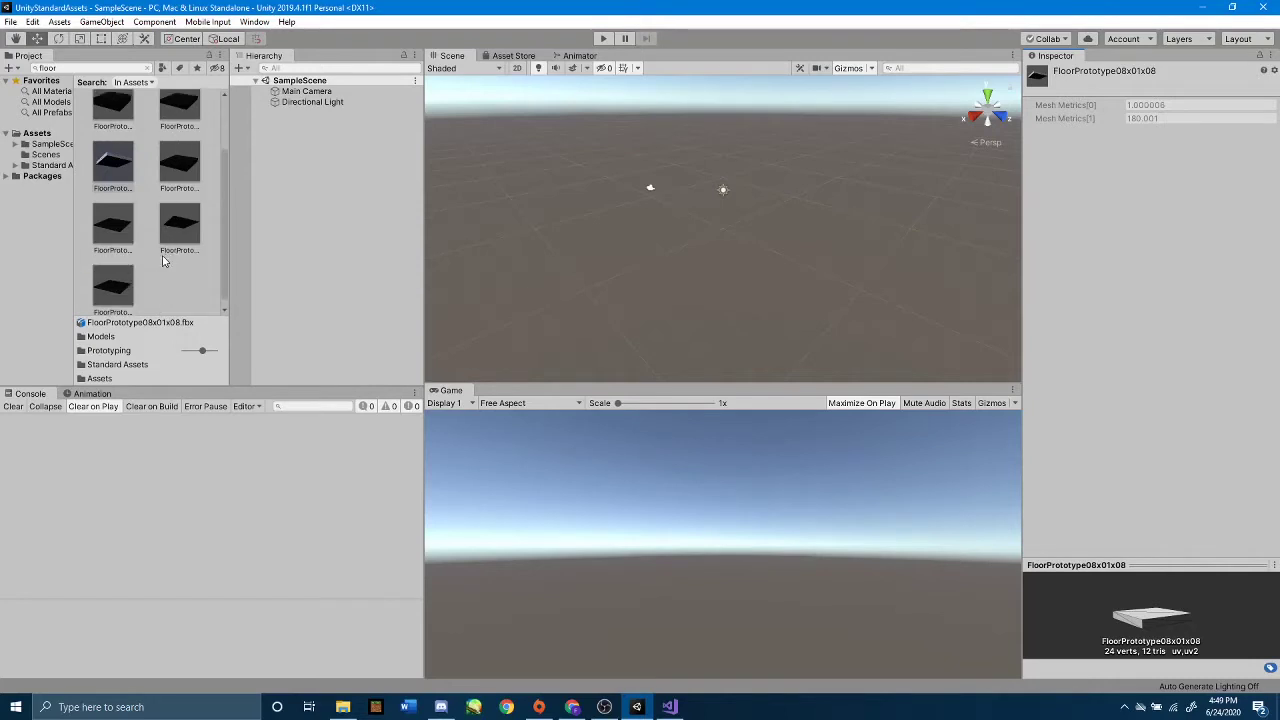
click(160, 238)
mouse_move(1156, 621)
mouse_down()
mouse_move(1155, 645)
mouse_move(1137, 609)
mouse_move(1177, 633)
mouse_move(1156, 613)
mouse_up()
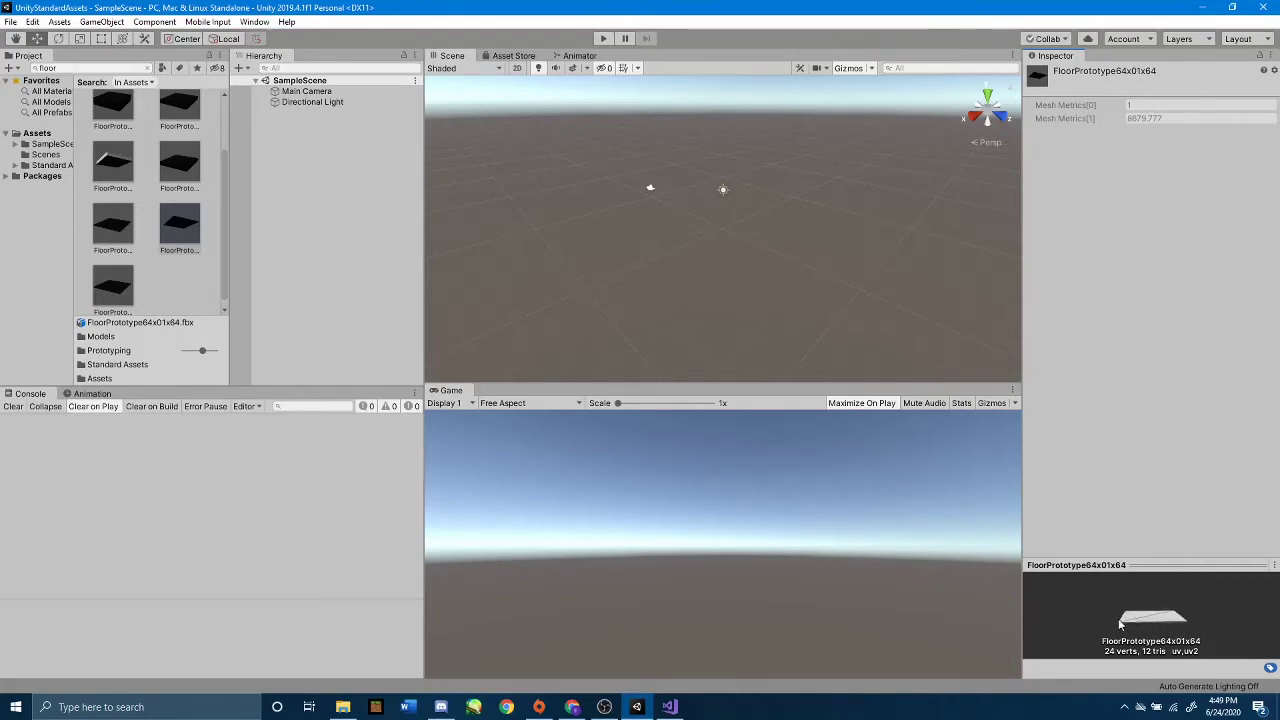
- Preview the FloorPrototype08x01x08 mesh from another angle and add it to the SampleScene hierarchy
click(112, 175)
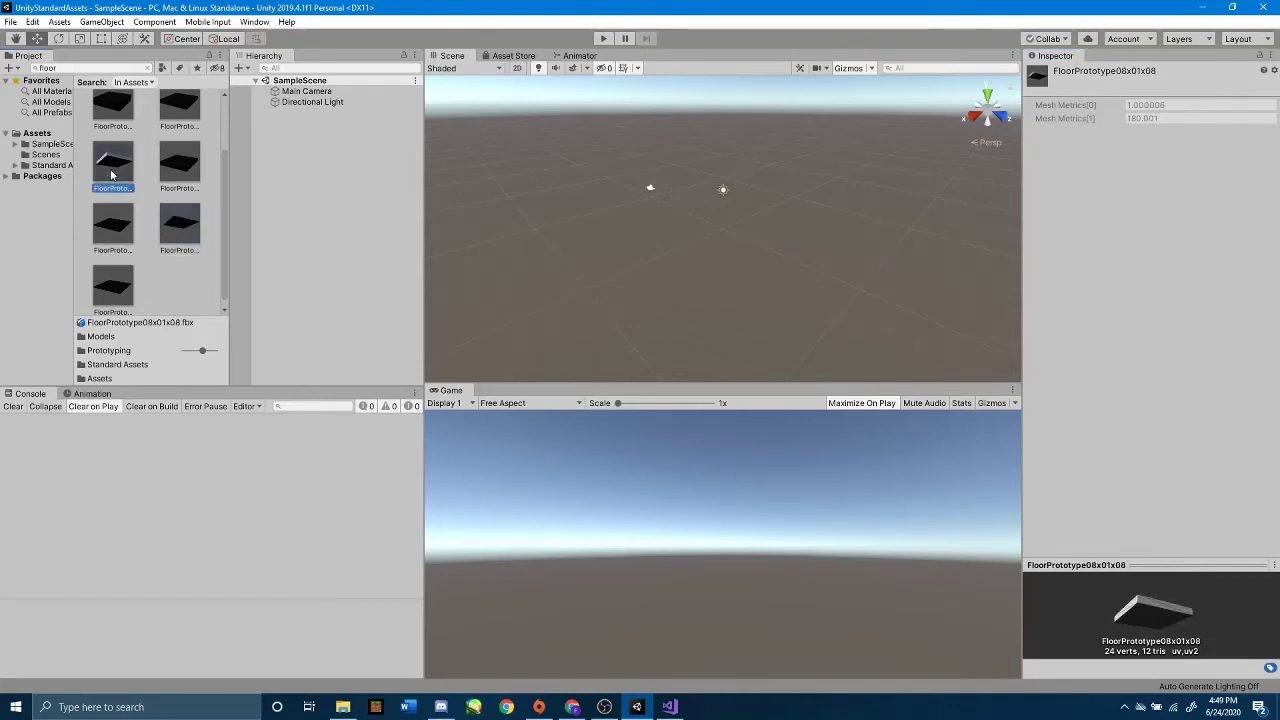
drag(1265, 631, 1176, 645)
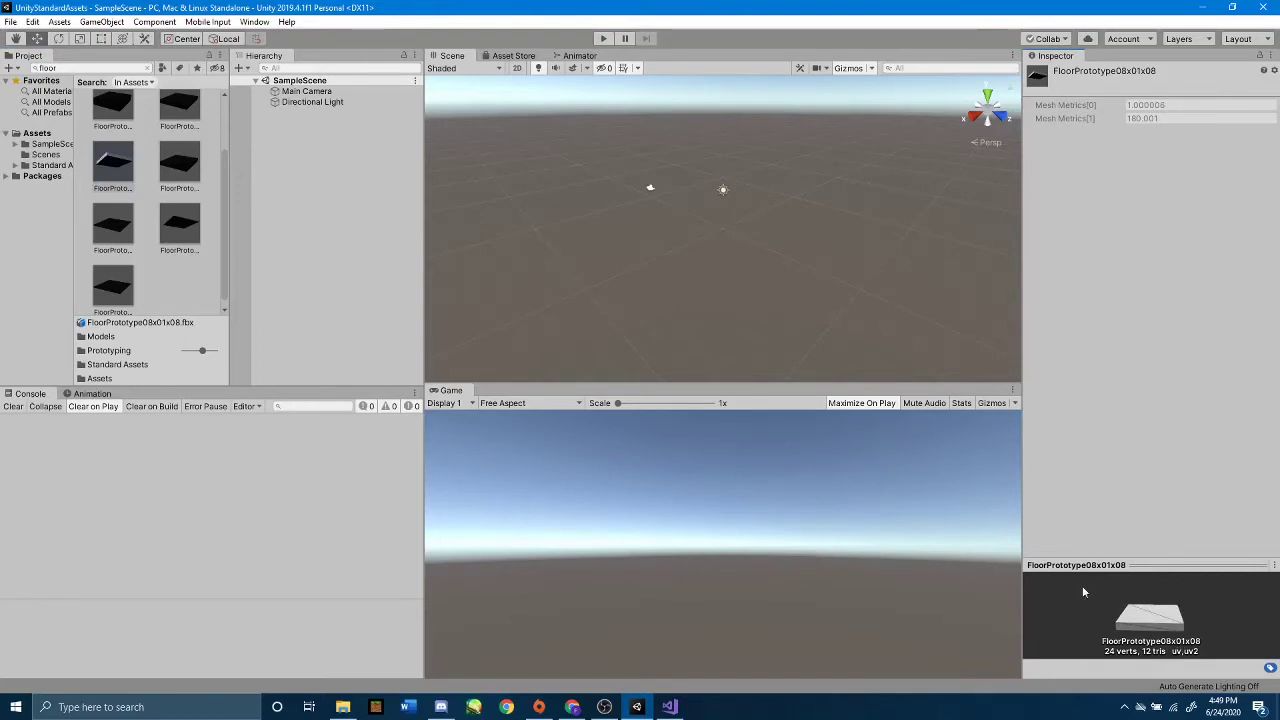
drag(112, 165, 329, 184)
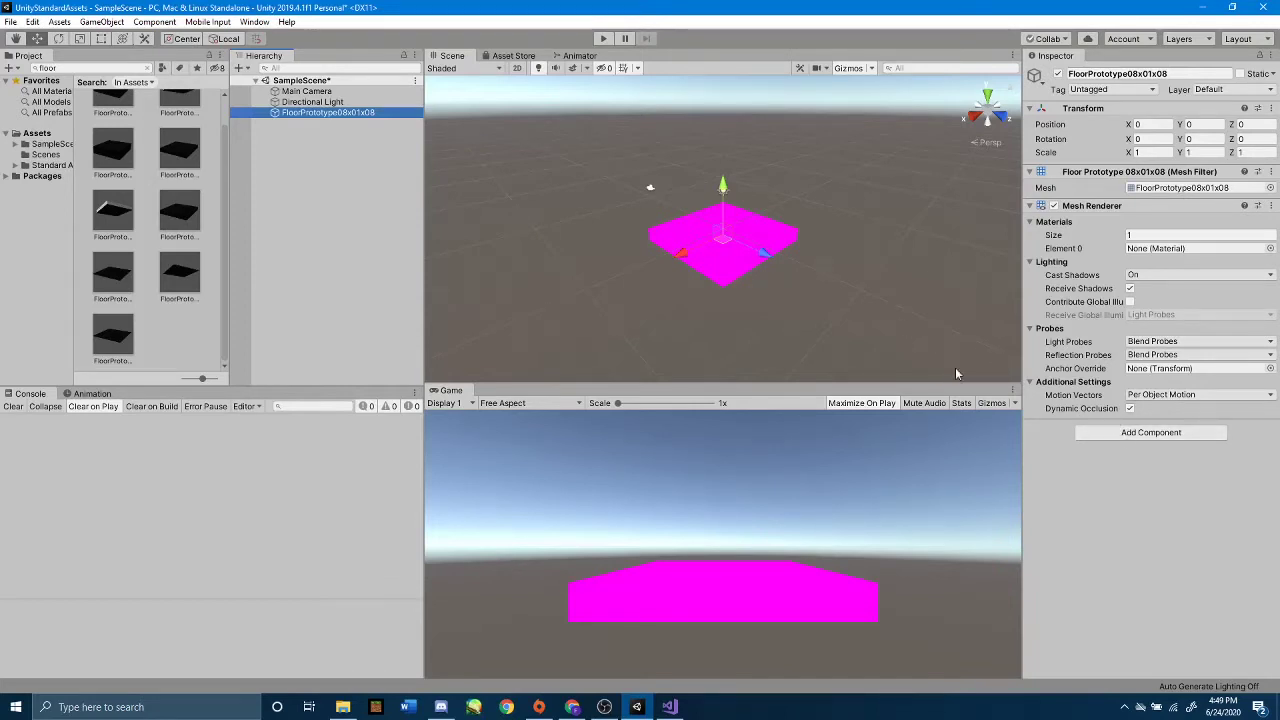
- Search the assets for "materials", open the Prototyping Materials folder, and apply its NavyGrid material to the floor
click(120, 67)
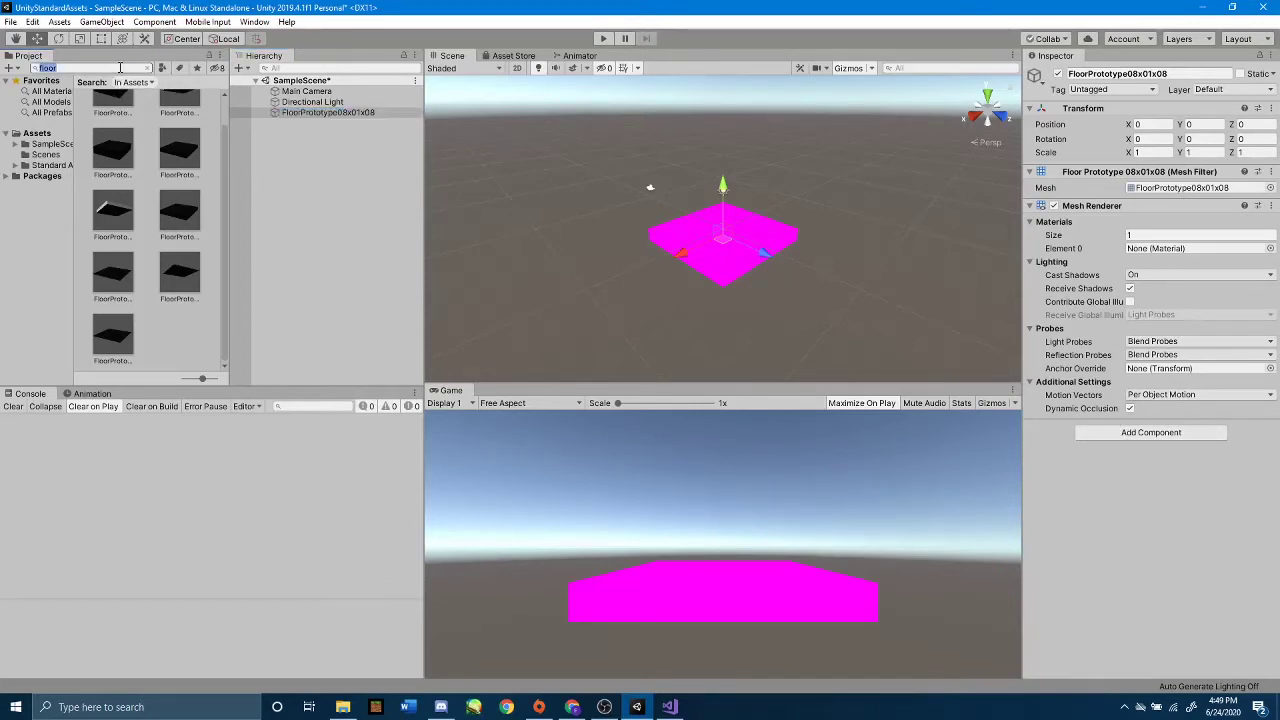
text(mate)
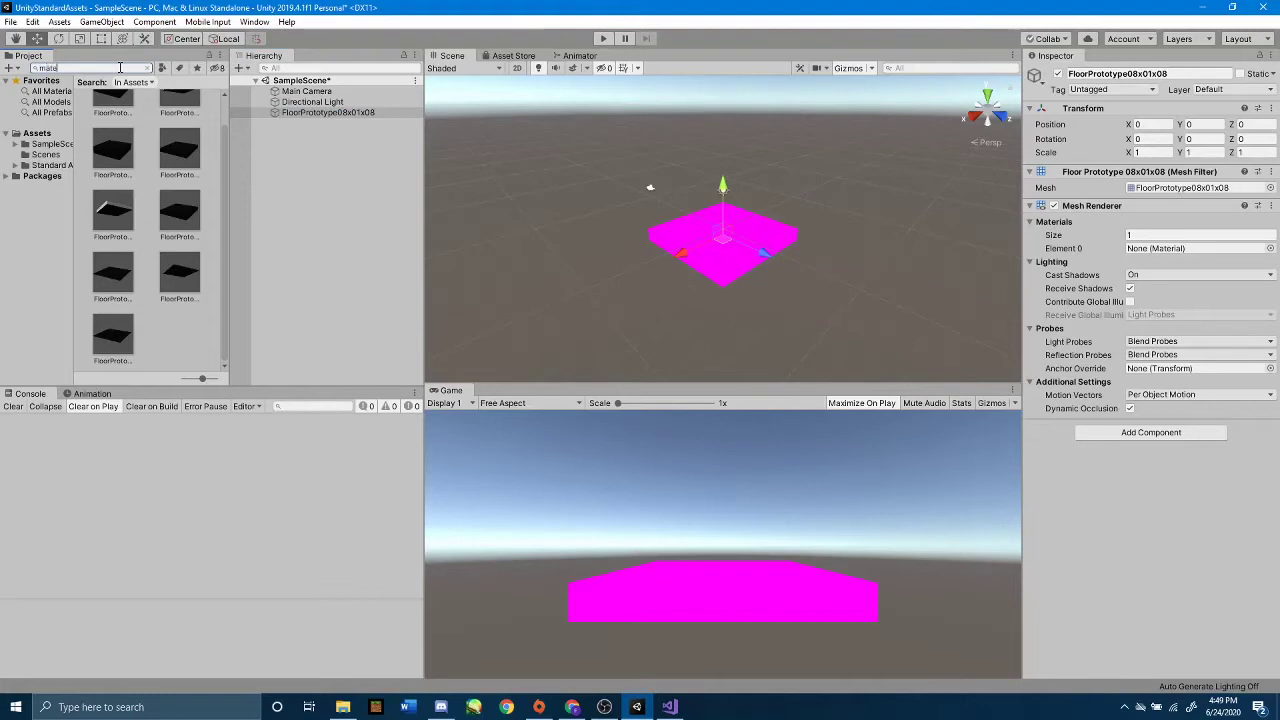
text(rials)
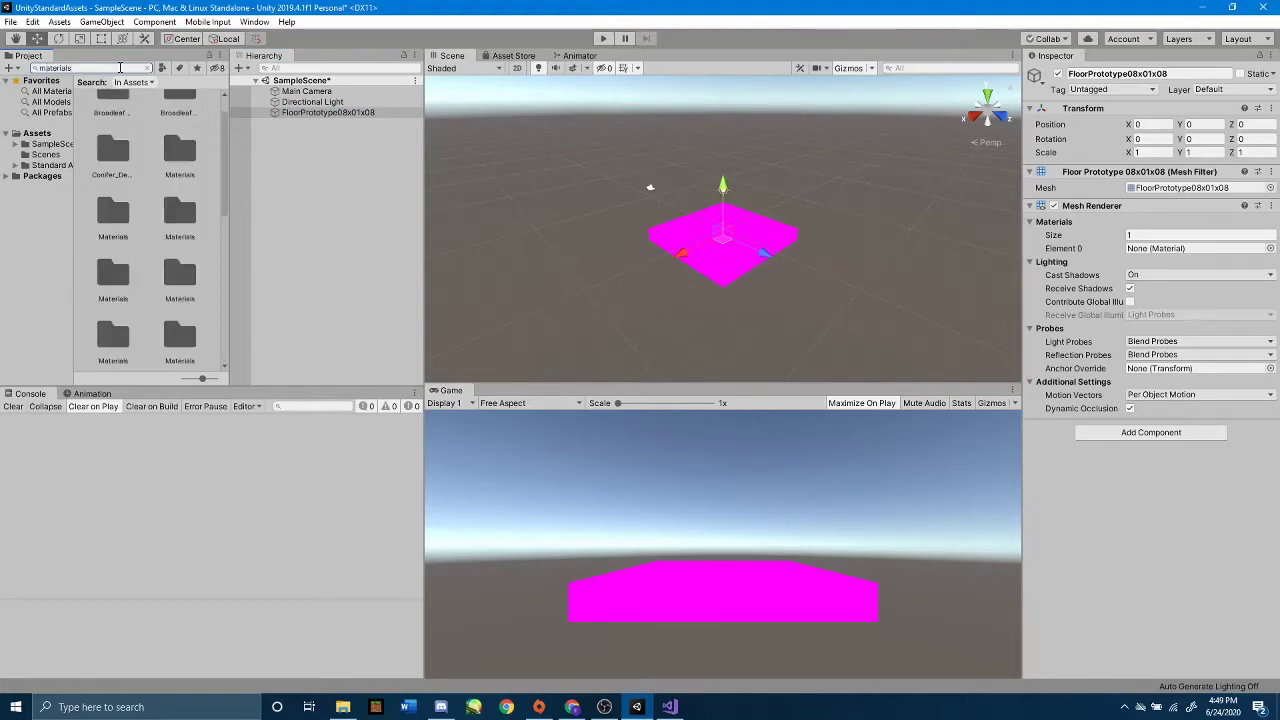
double_click(181, 147)
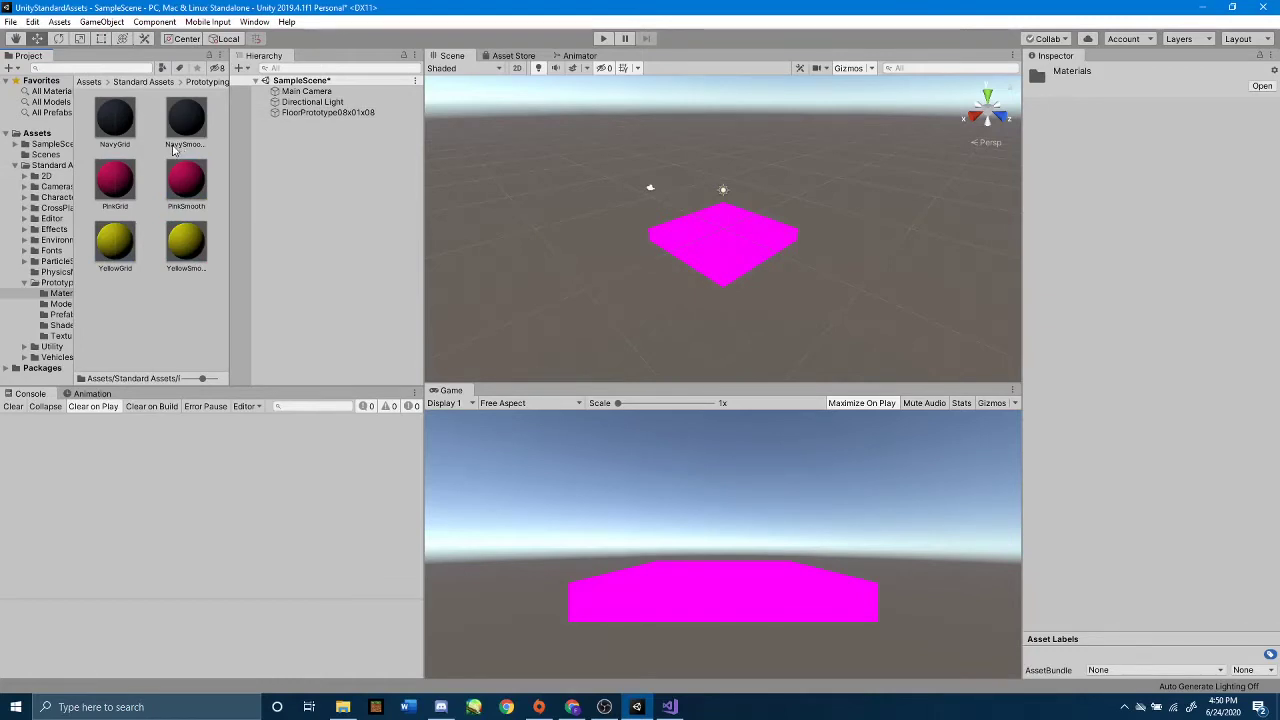
drag(109, 120, 728, 263)
scroll(742, 272, up, 5)
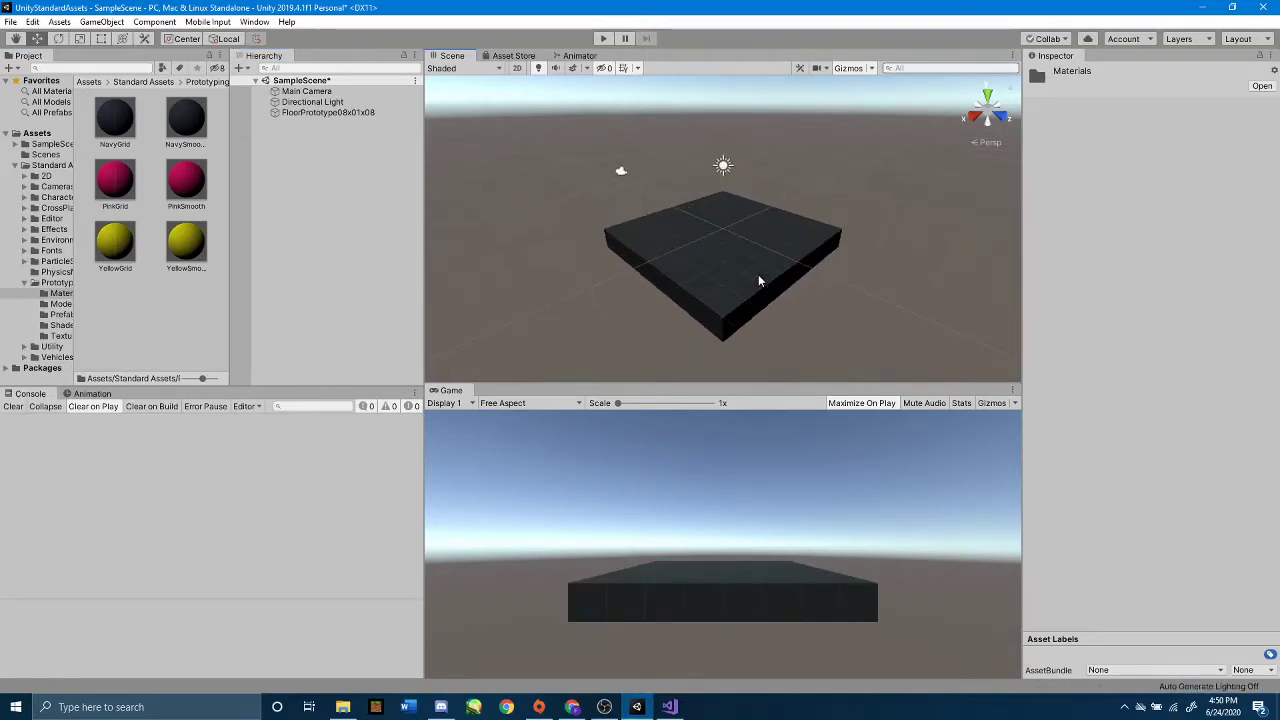
scroll(758, 274, down, 3)
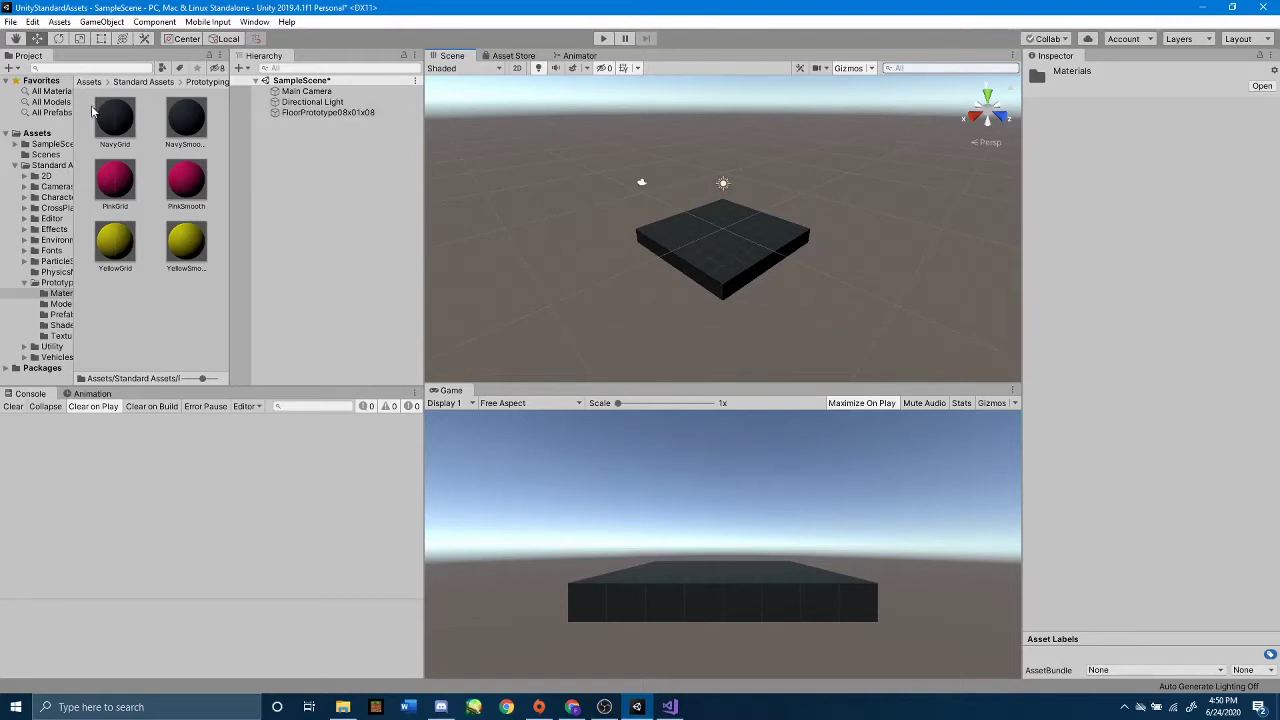
- Search the assets for "navygrid" and inspect the BackgroundNavyGridSprite and the NavyGrid material from SampleScenes
click(78, 66)
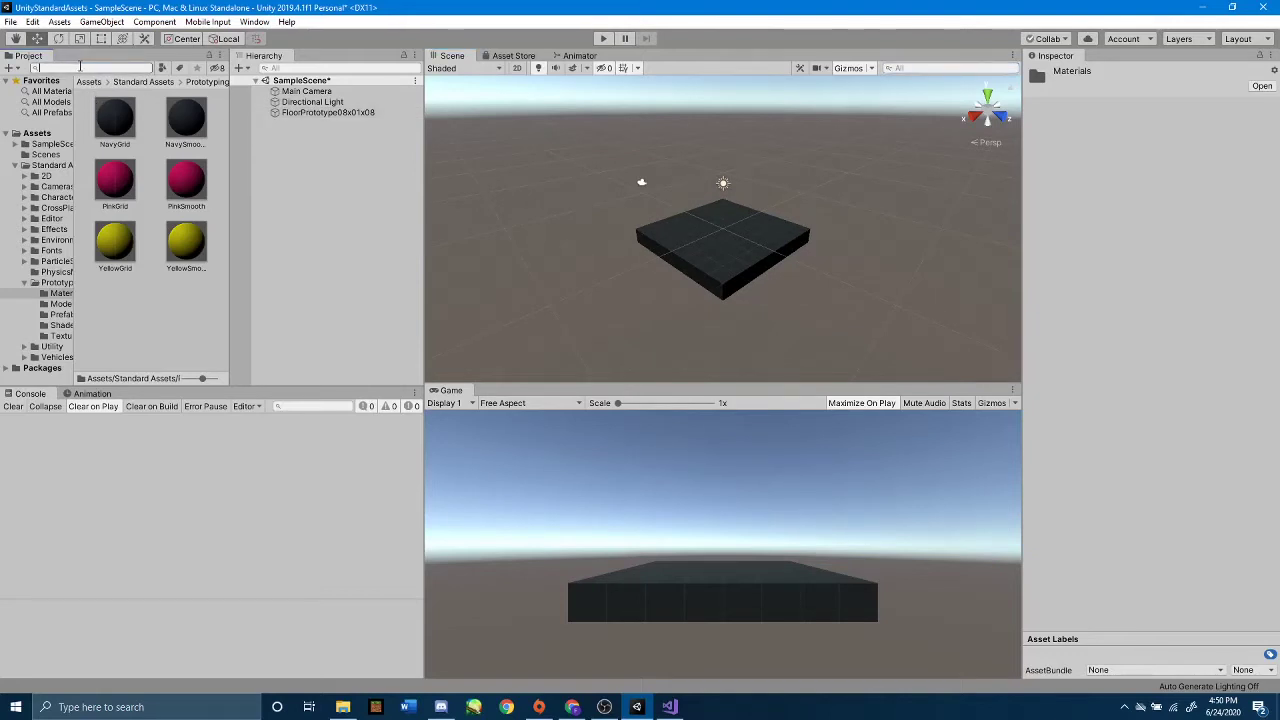
text(navy)
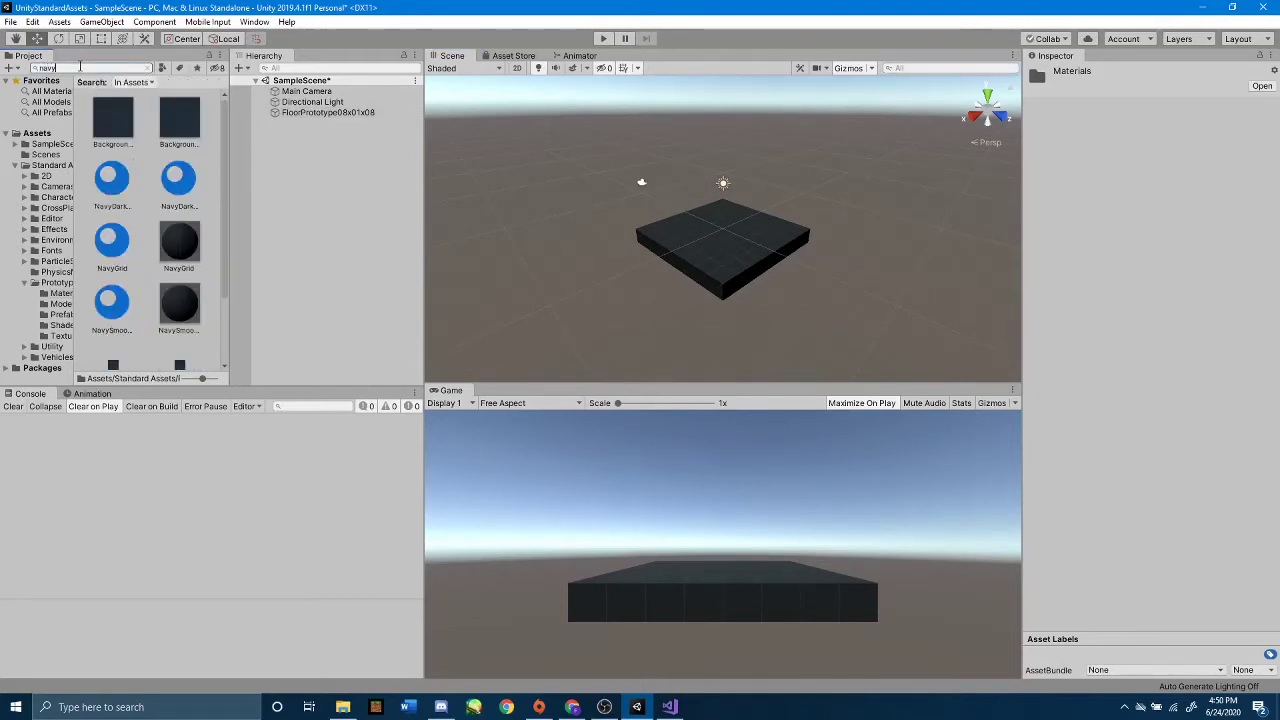
text(g)
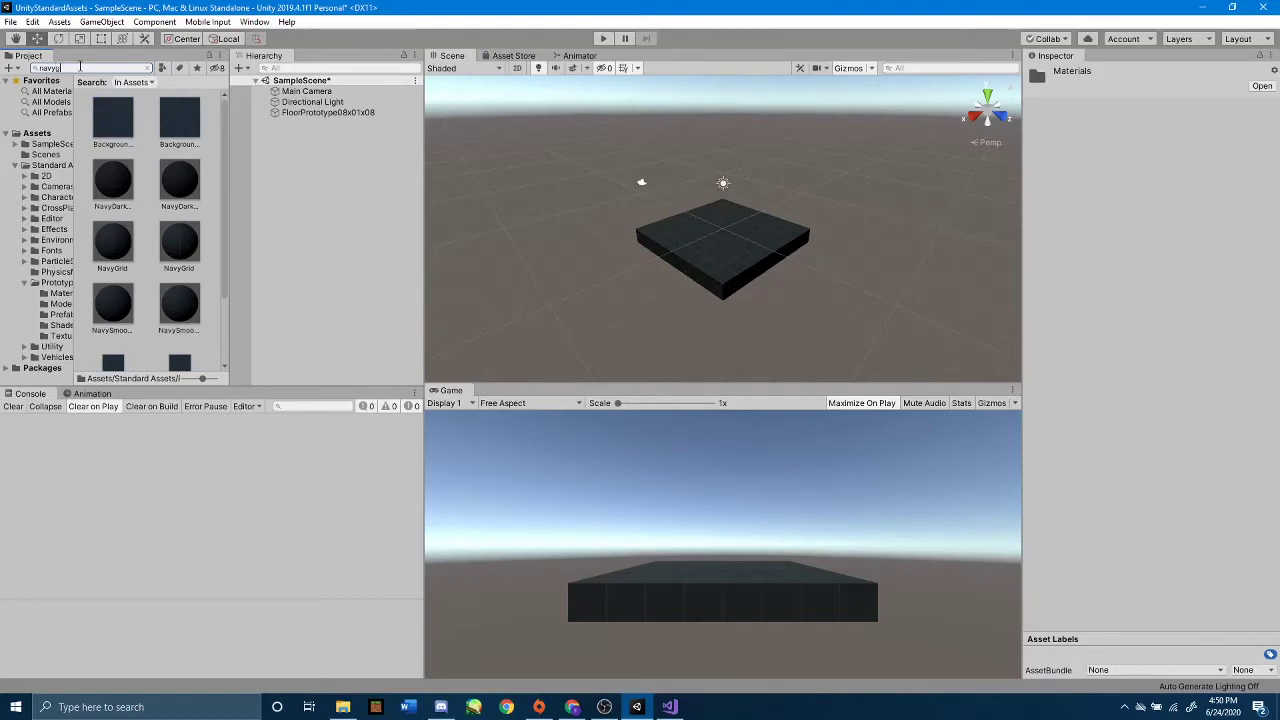
text(rid)
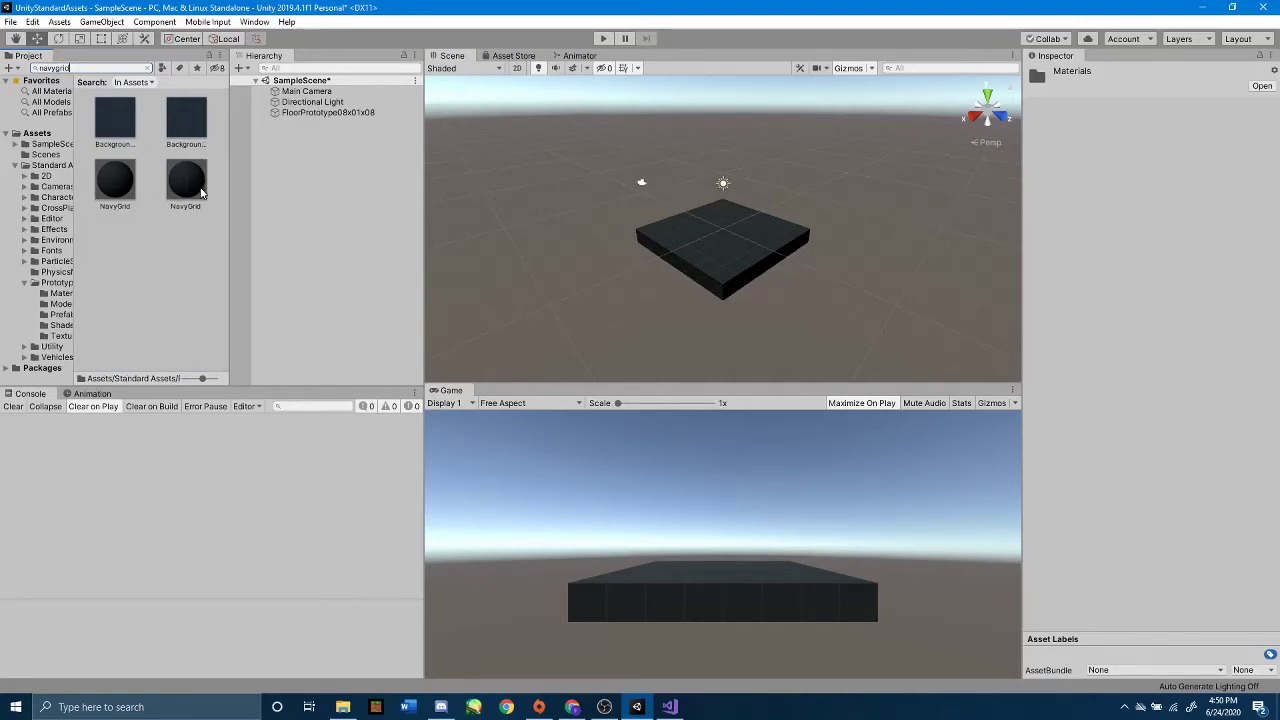
click(191, 115)
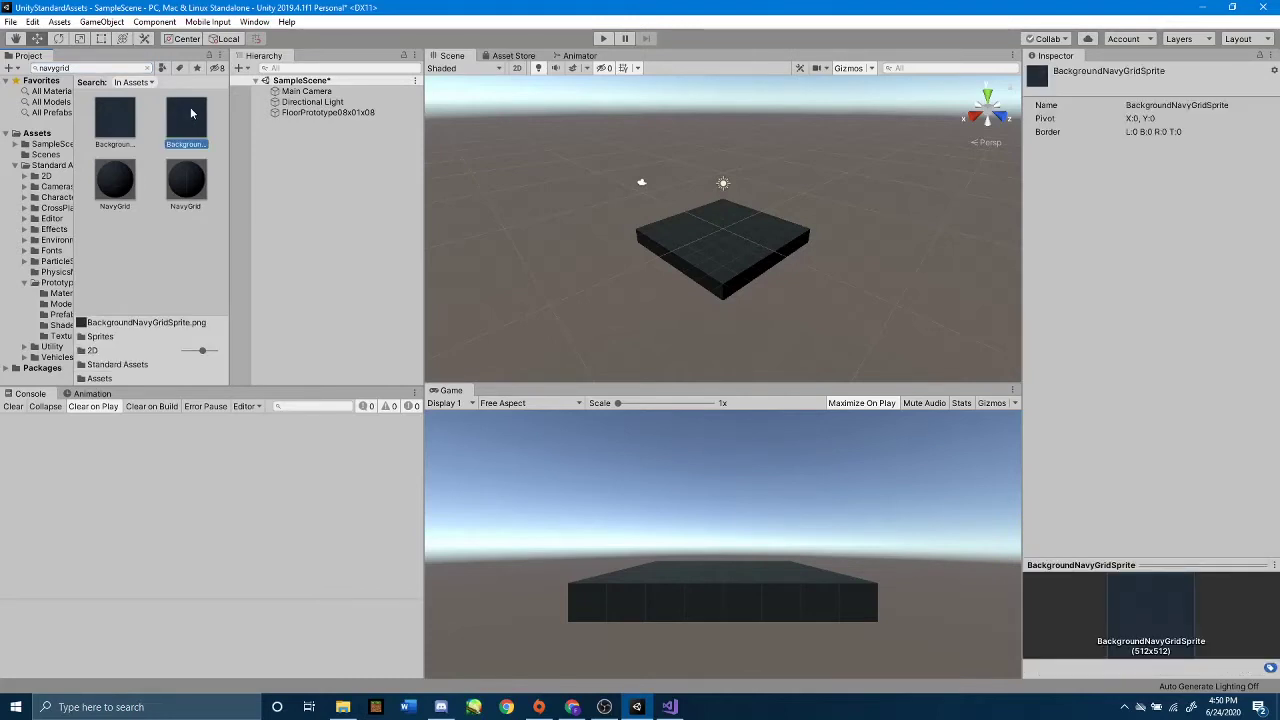
click(119, 189)
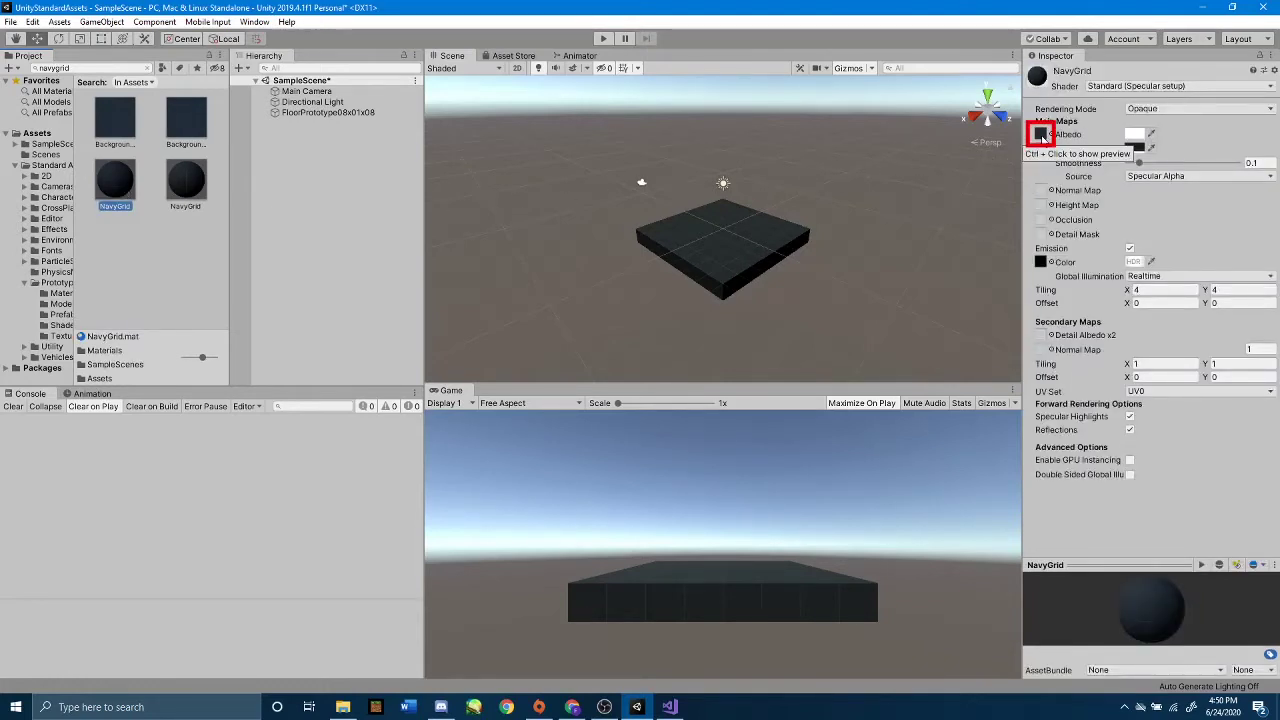
- Locate the texture used as the NavyGrid material's albedo map and inspect its import settings
click(1041, 135)
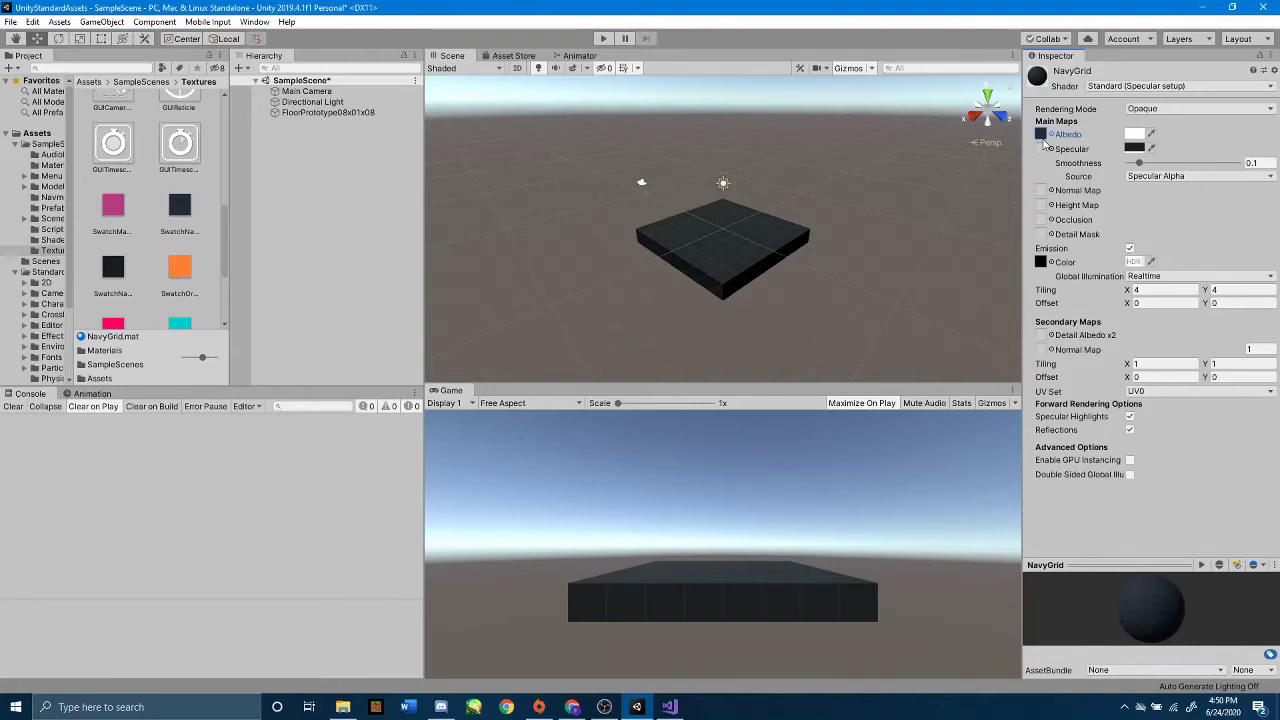
click(1041, 135)
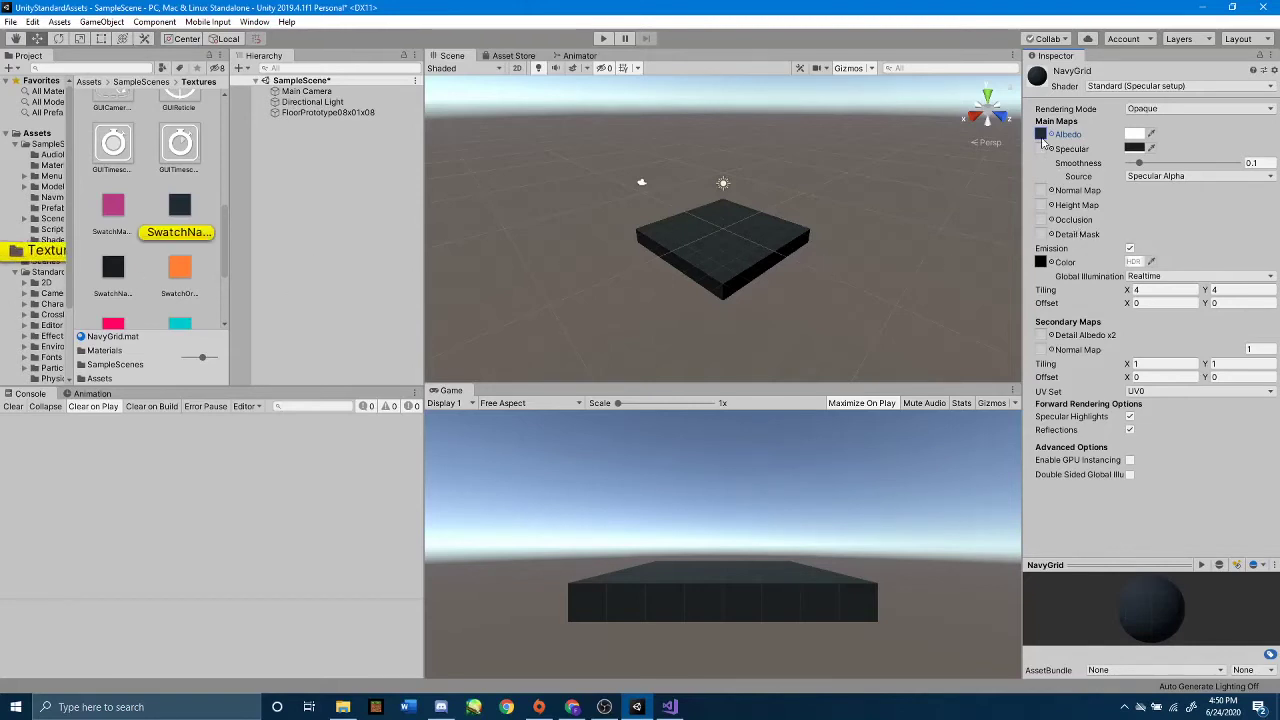
click(180, 206)
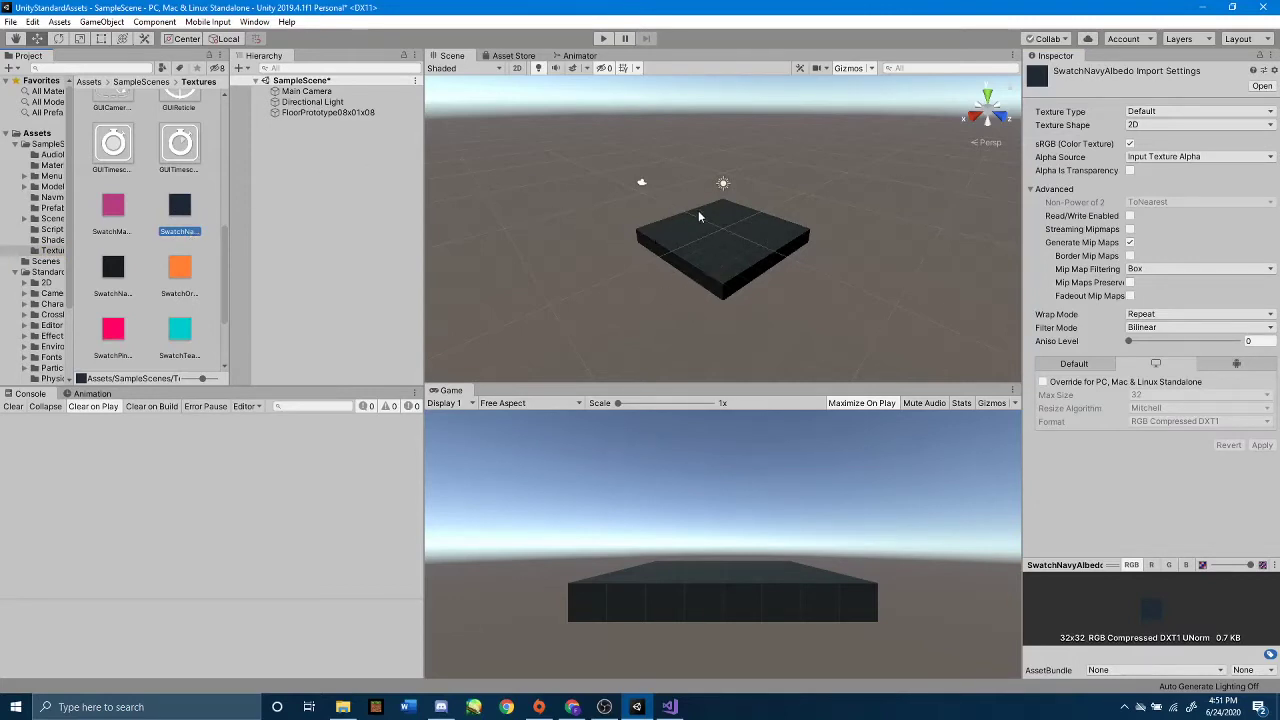
- Search the project's assets for "navygrid" again and clear the current selection
click(79, 67)
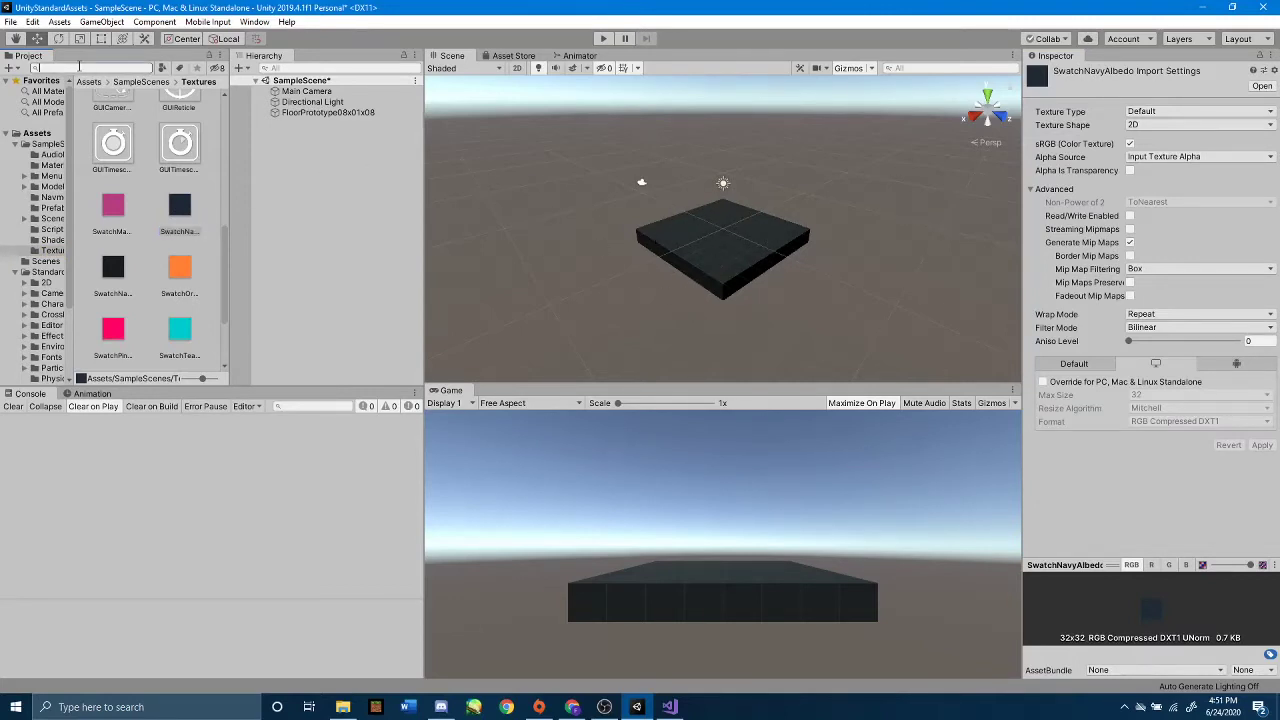
text(navy)
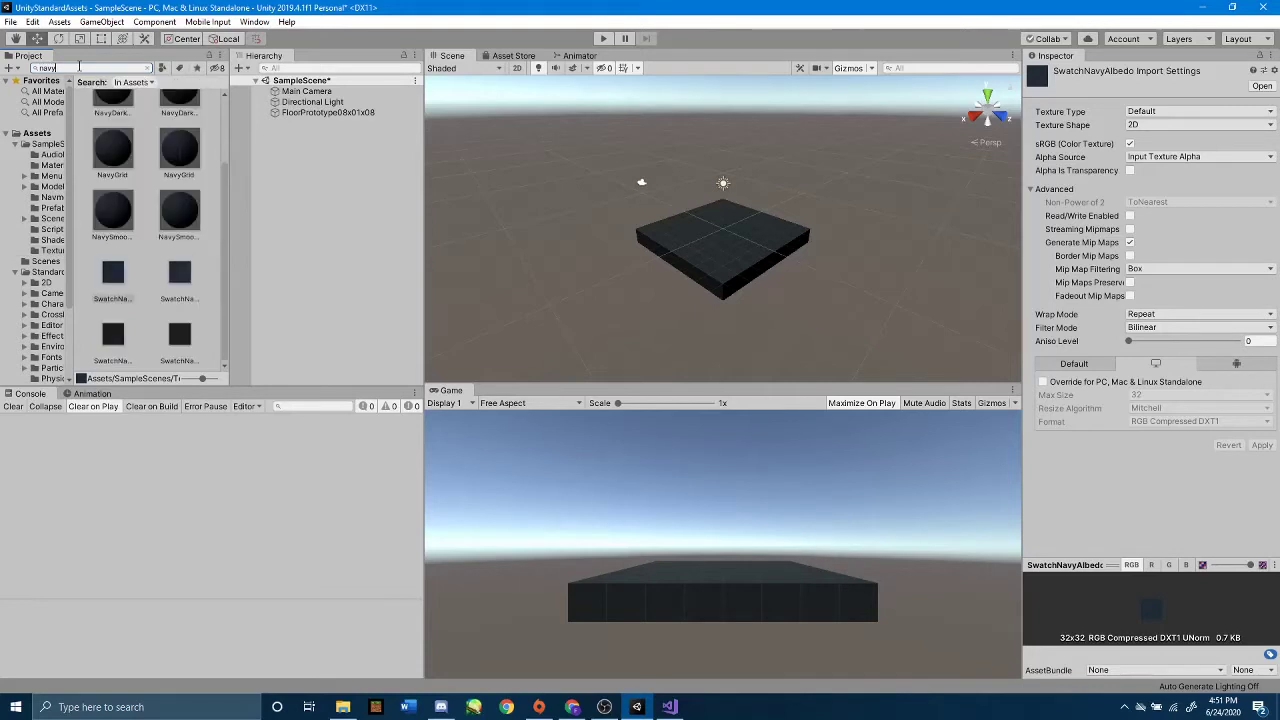
text(grid)
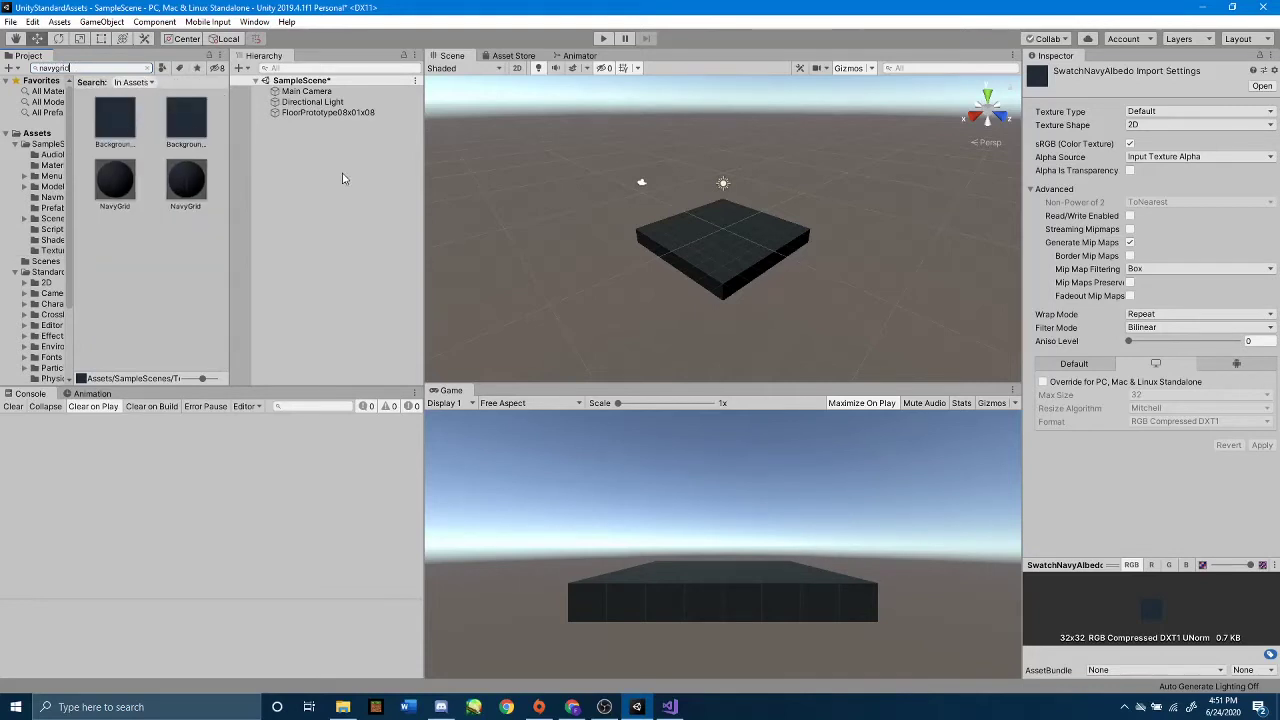
click(342, 178)
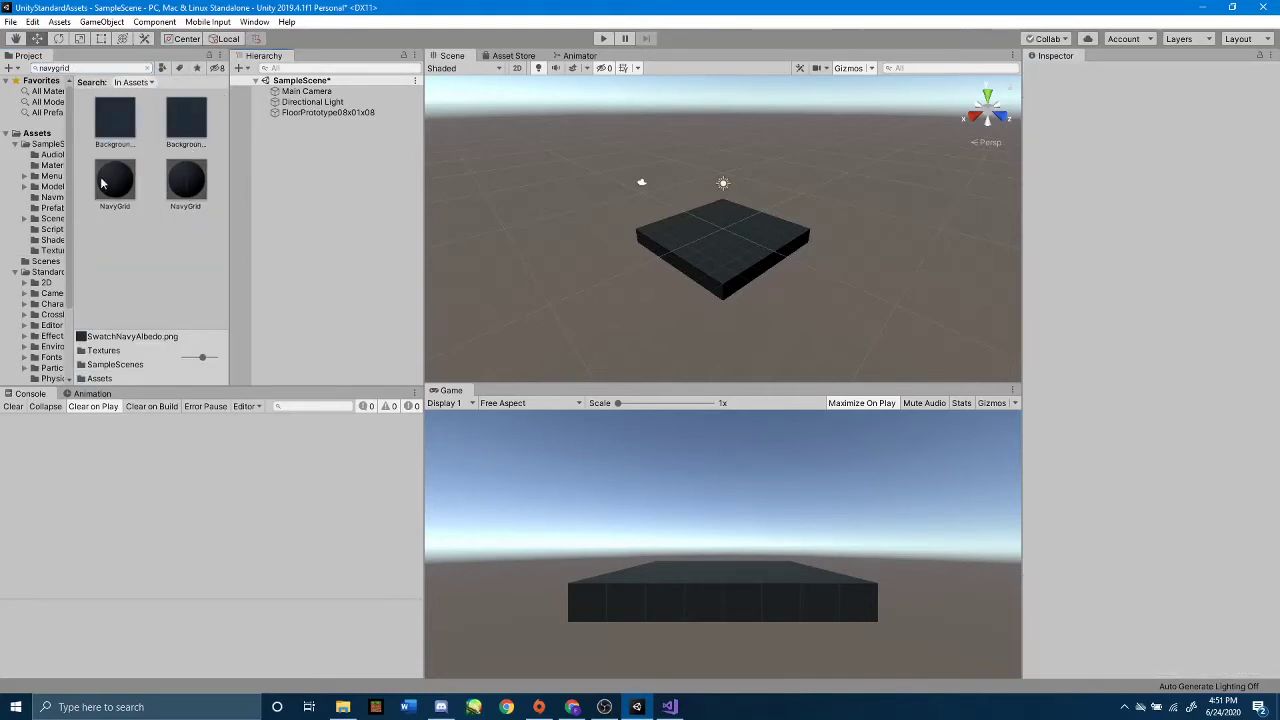
- Search the project's assets for "Floor" and for "Coin", and look over the folder tree
key(ctrl+f)
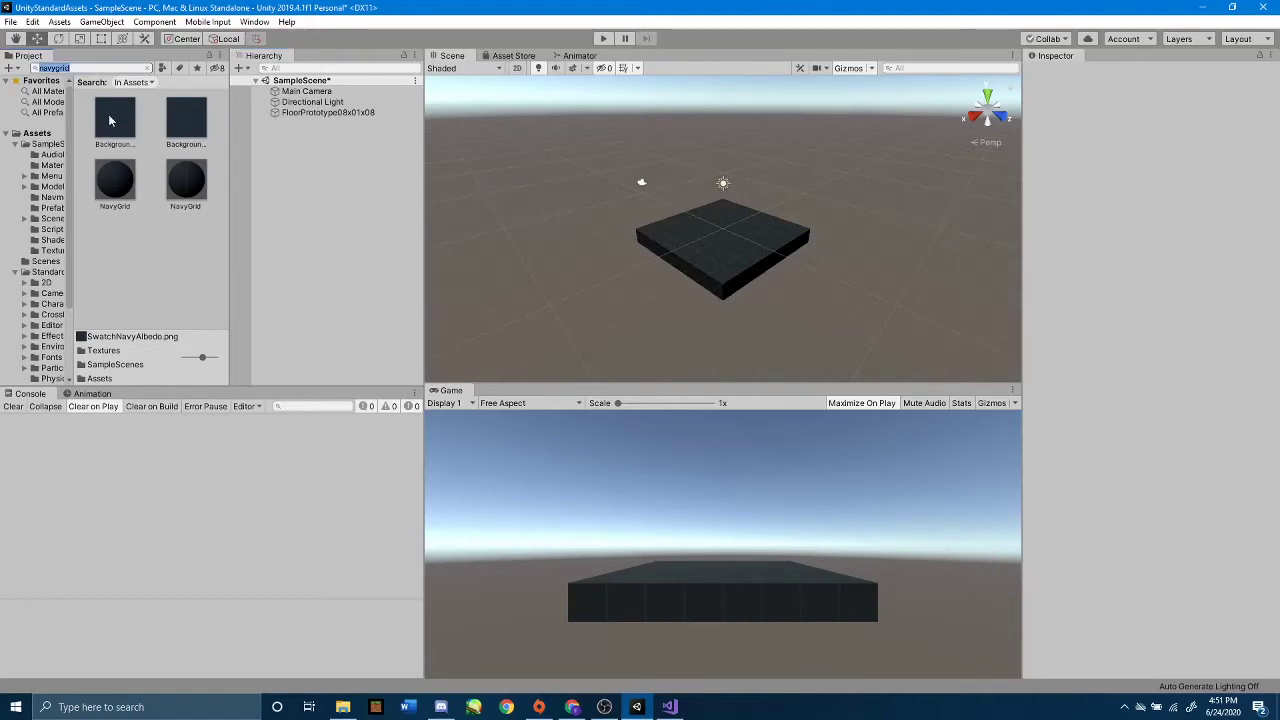
text(Floor)
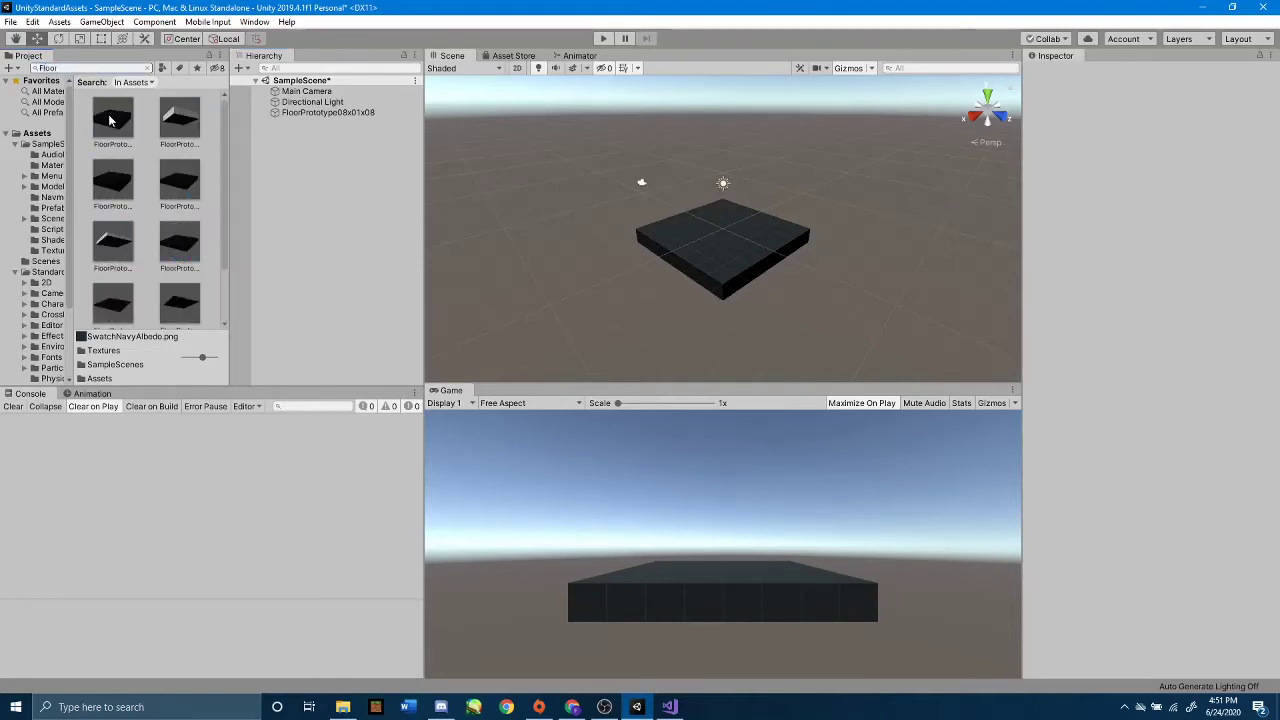
click(76, 69)
text(Coin)
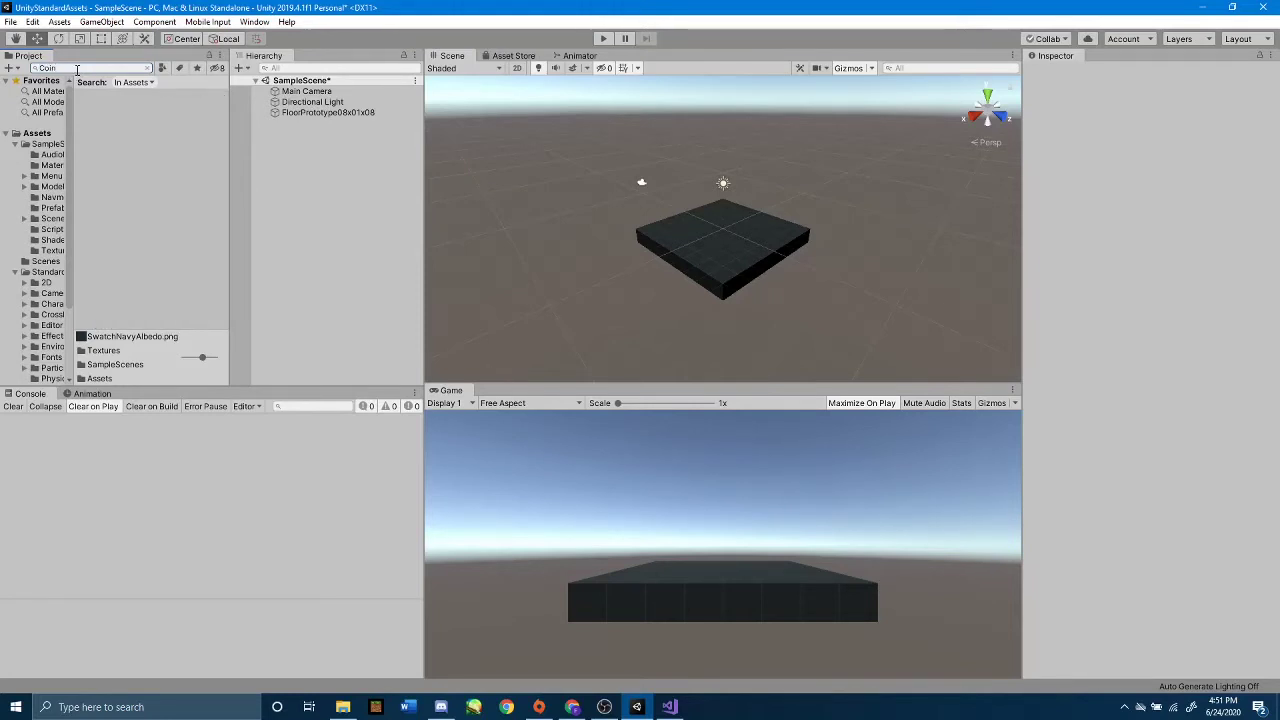
scroll(52, 200, down, 3)
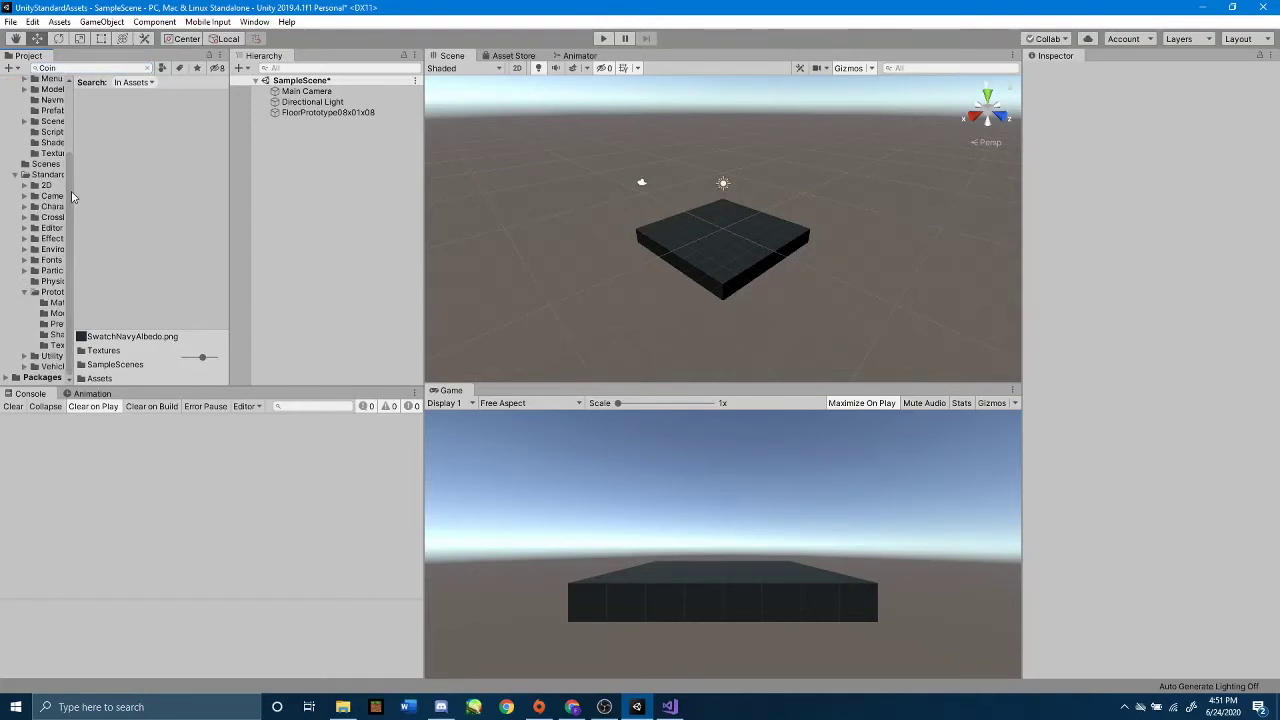
scroll(62, 125, up, 3)
- Search the project's assets for "ball" and look through the matching items
click(80, 67)
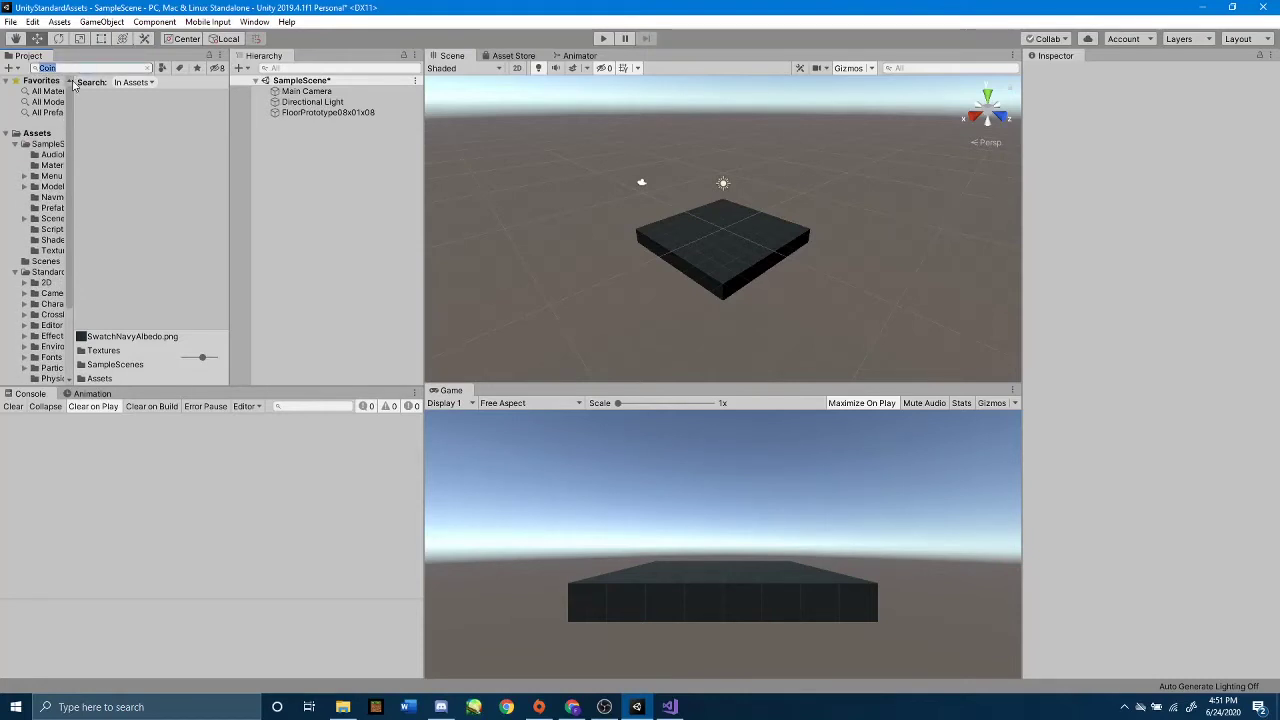
text(ball)
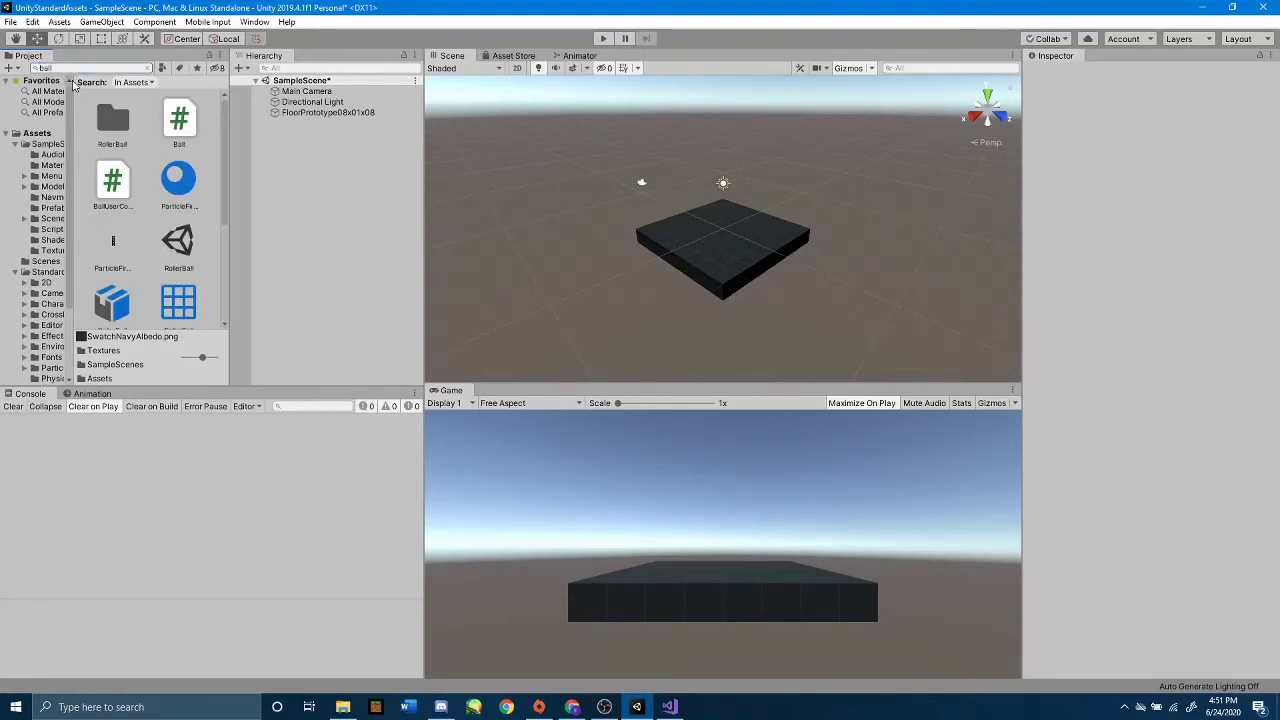
scroll(139, 237, down, 5)
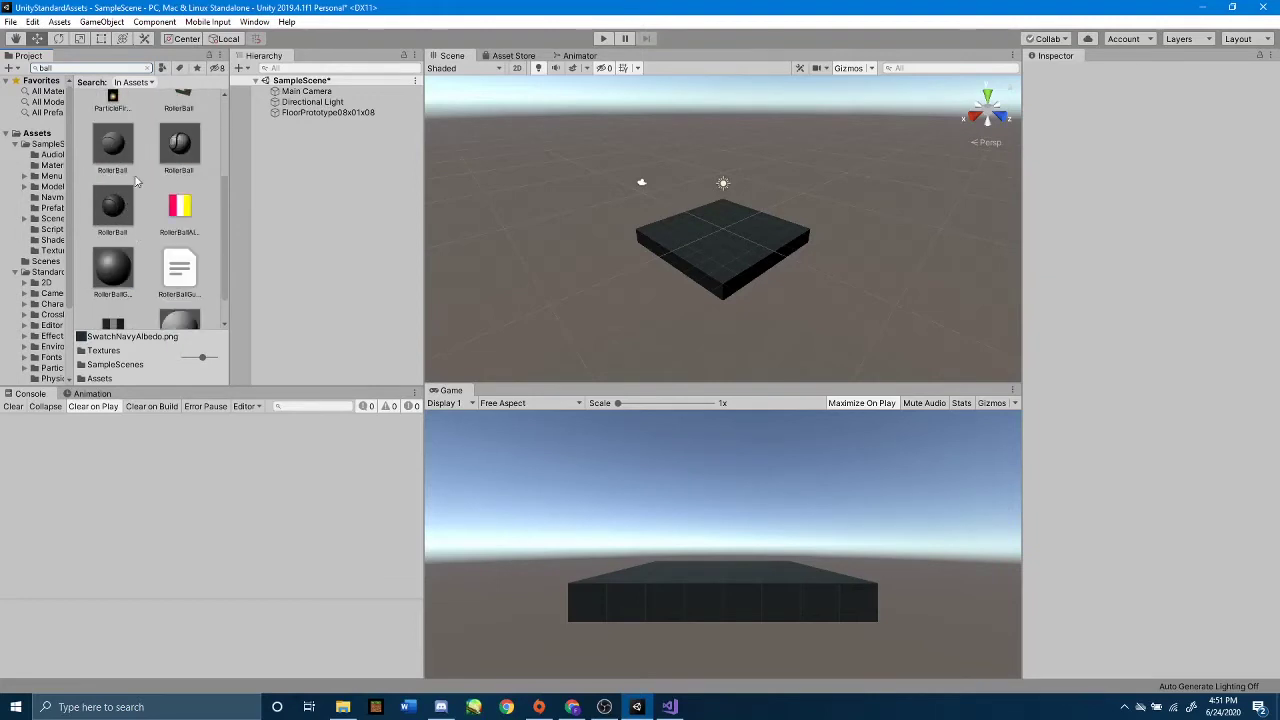
scroll(178, 172, down, 2)
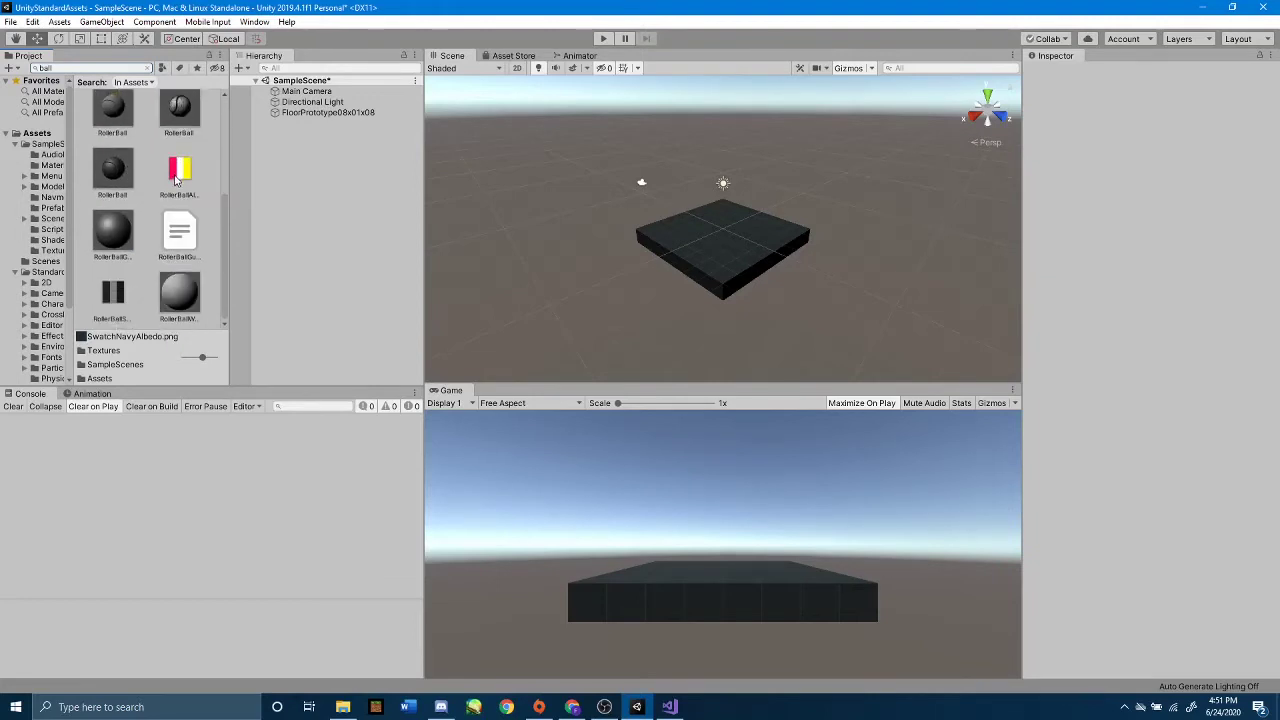
scroll(110, 200, up, 2)
scroll(110, 200, up, 2)
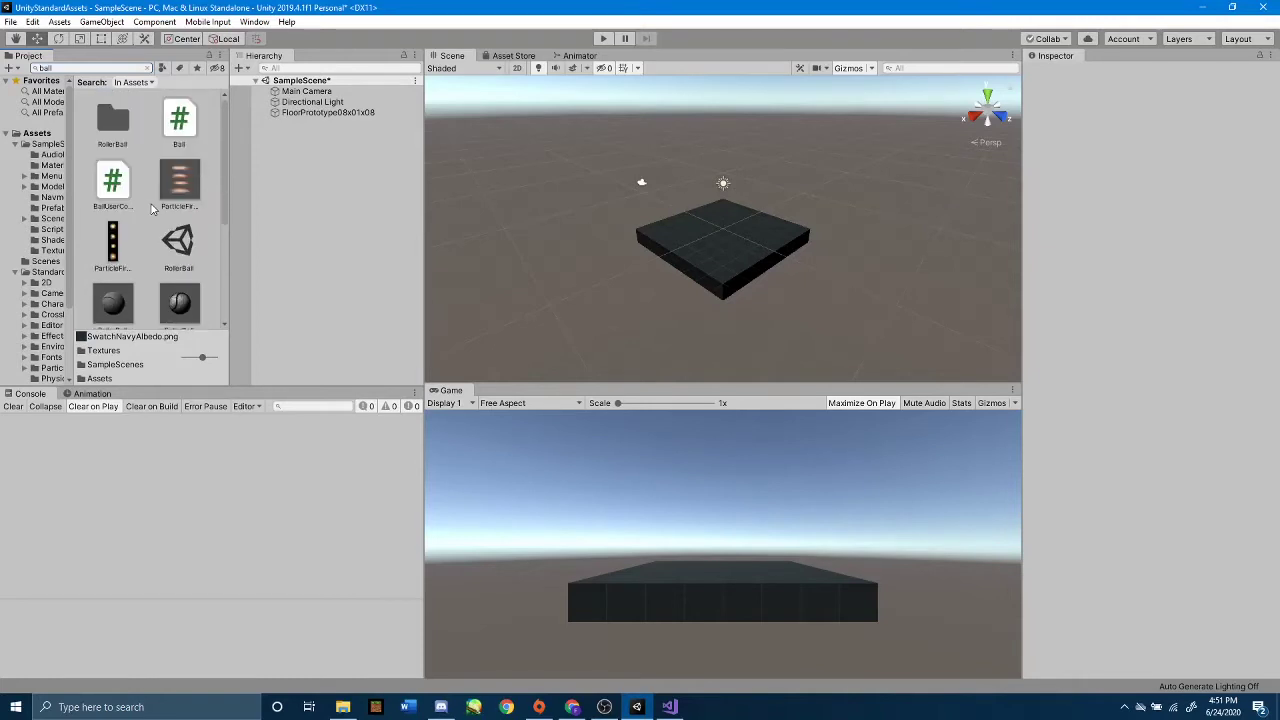
- Collapse SampleScenes in the project tree, open and expand the Standard Assets folder, and collapse its Prototyping subfolder
click(15, 145)
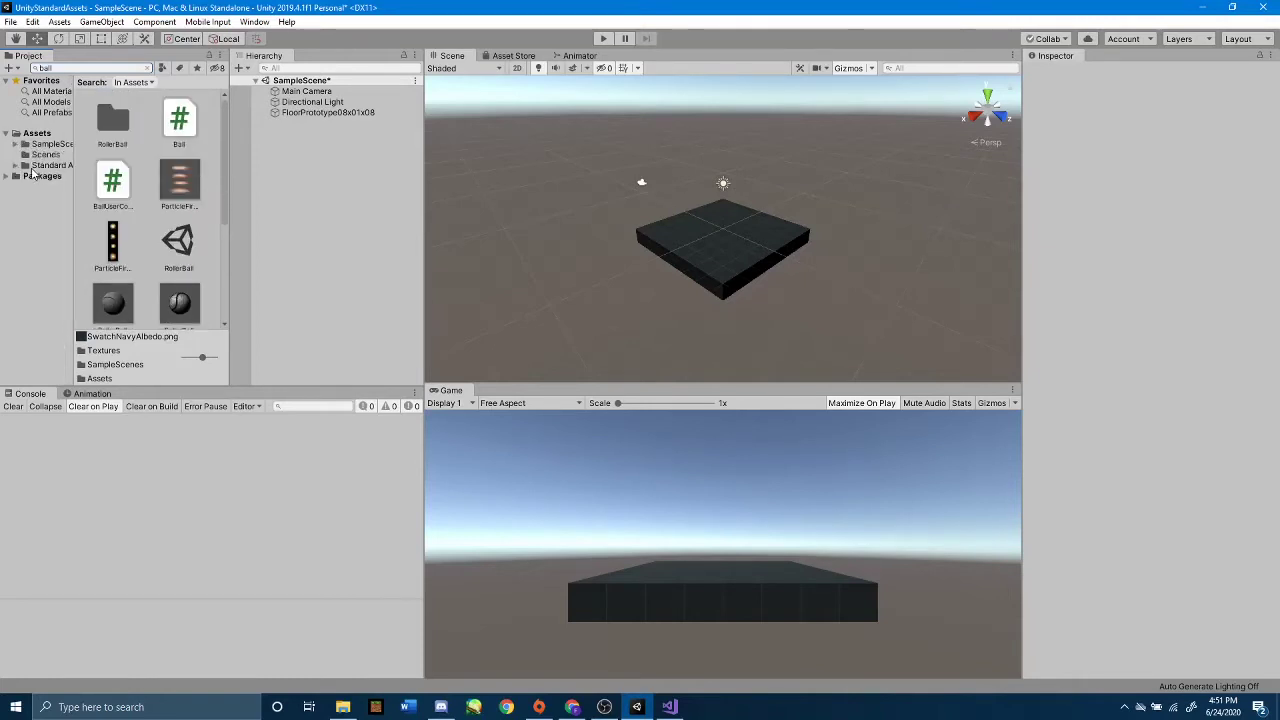
click(42, 166)
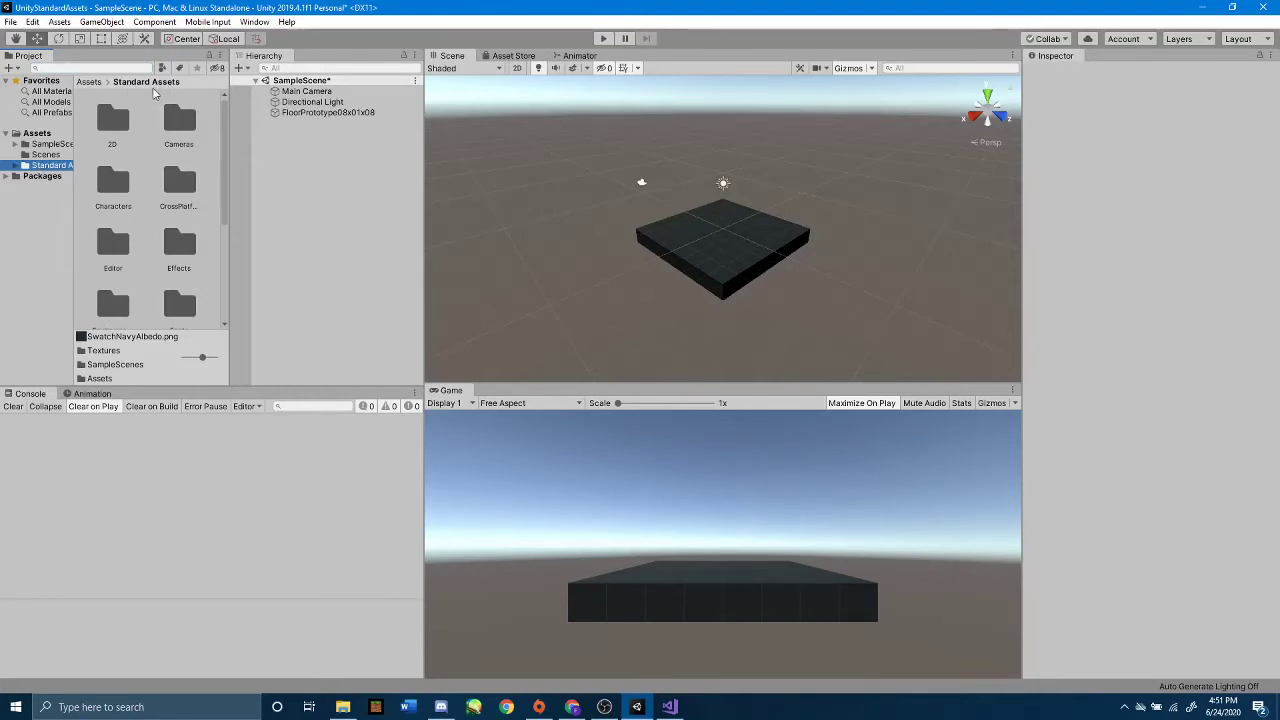
click(16, 166)
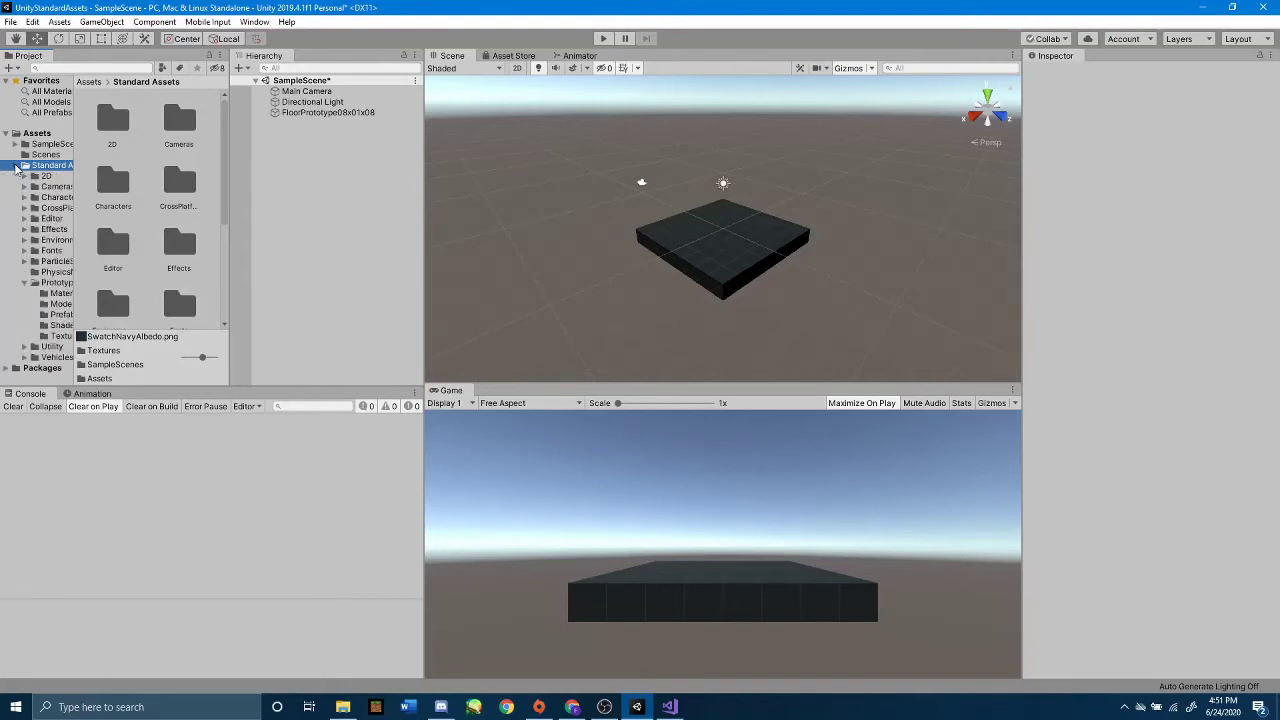
click(24, 284)
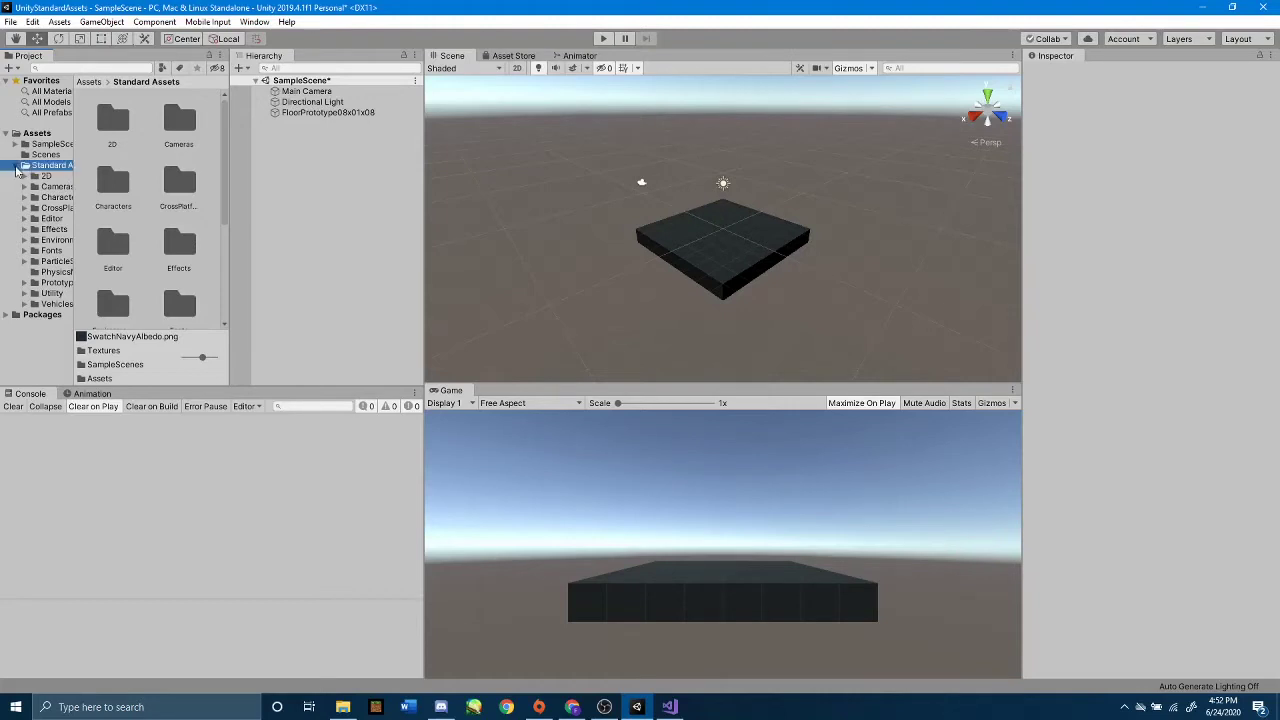
- Collapse the Standard Assets folder in the project tree and set the FloorPrototype08x01x08 object's X and Z scale to 10
click(16, 167)
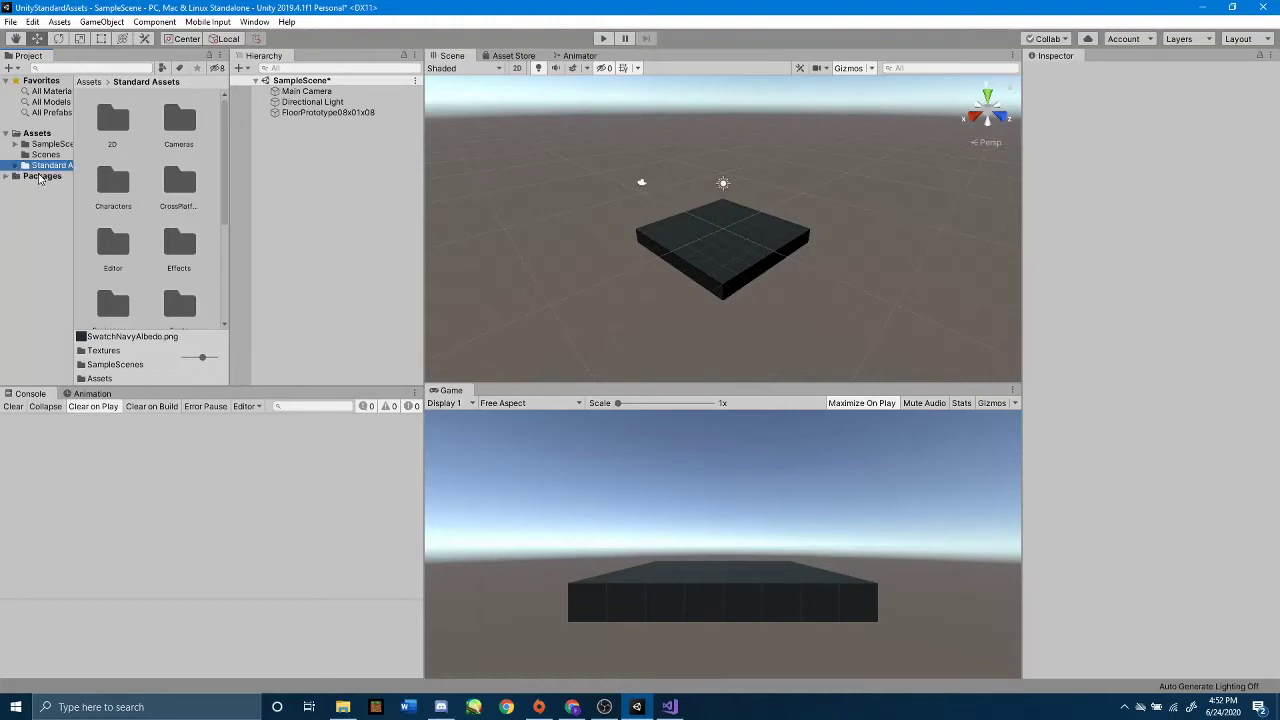
click(38, 133)
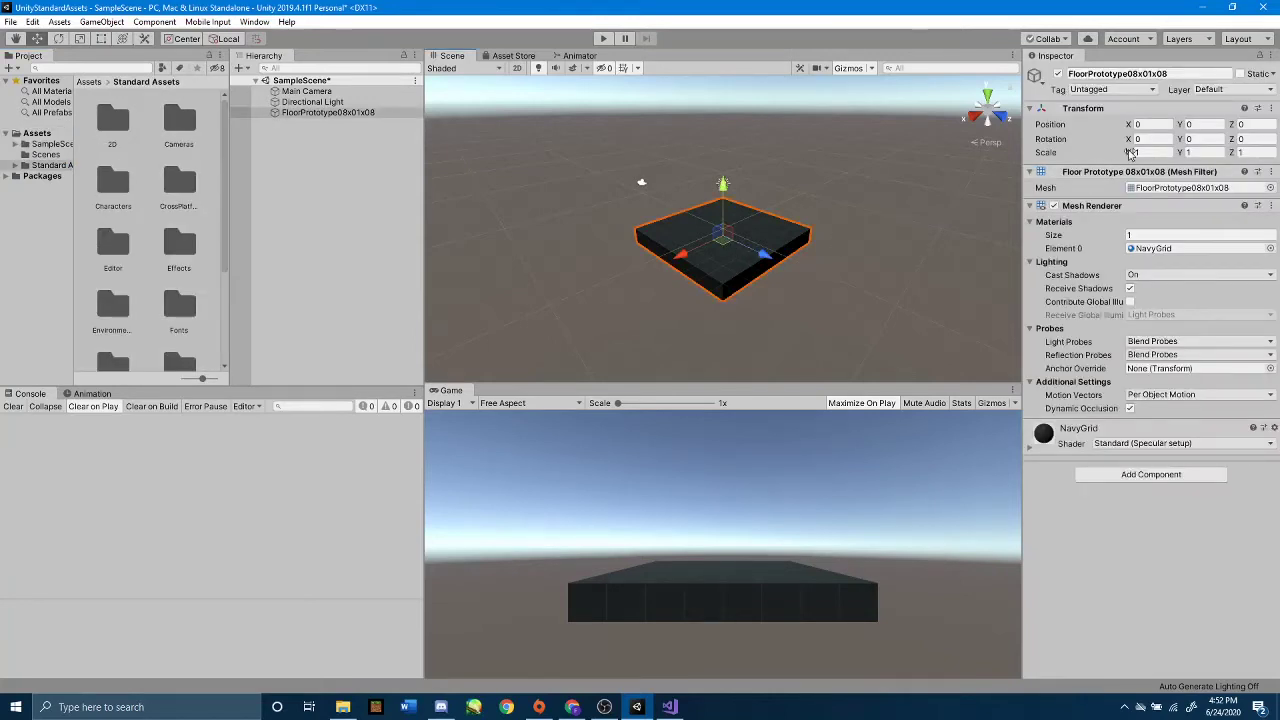
click(1154, 152)
key(Return)
click(298, 114)
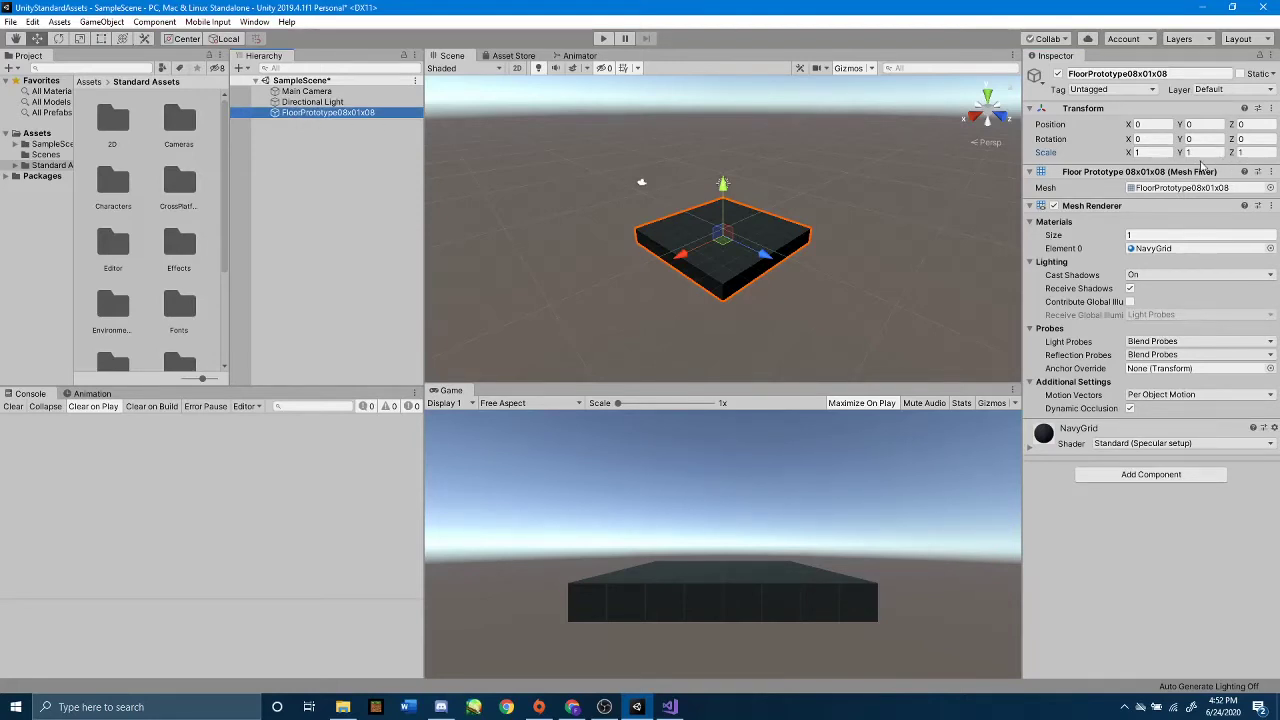
click(1155, 152)
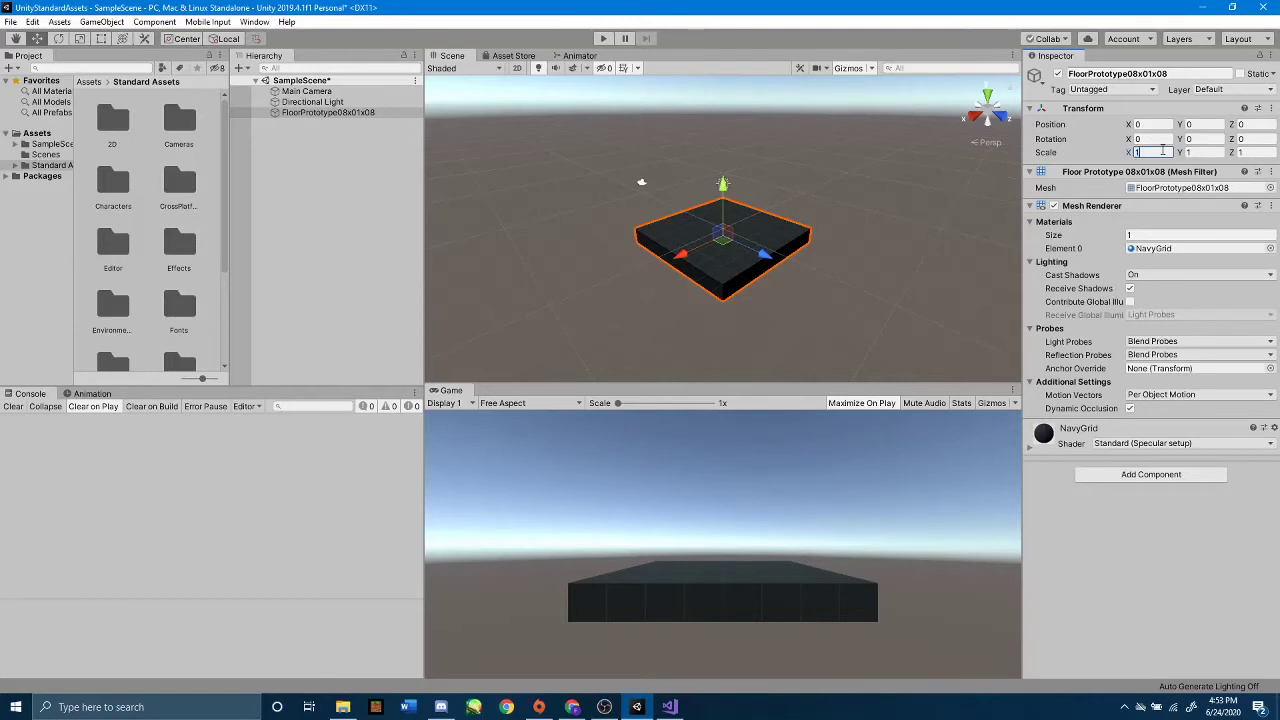
text(10)
click(1272, 151)
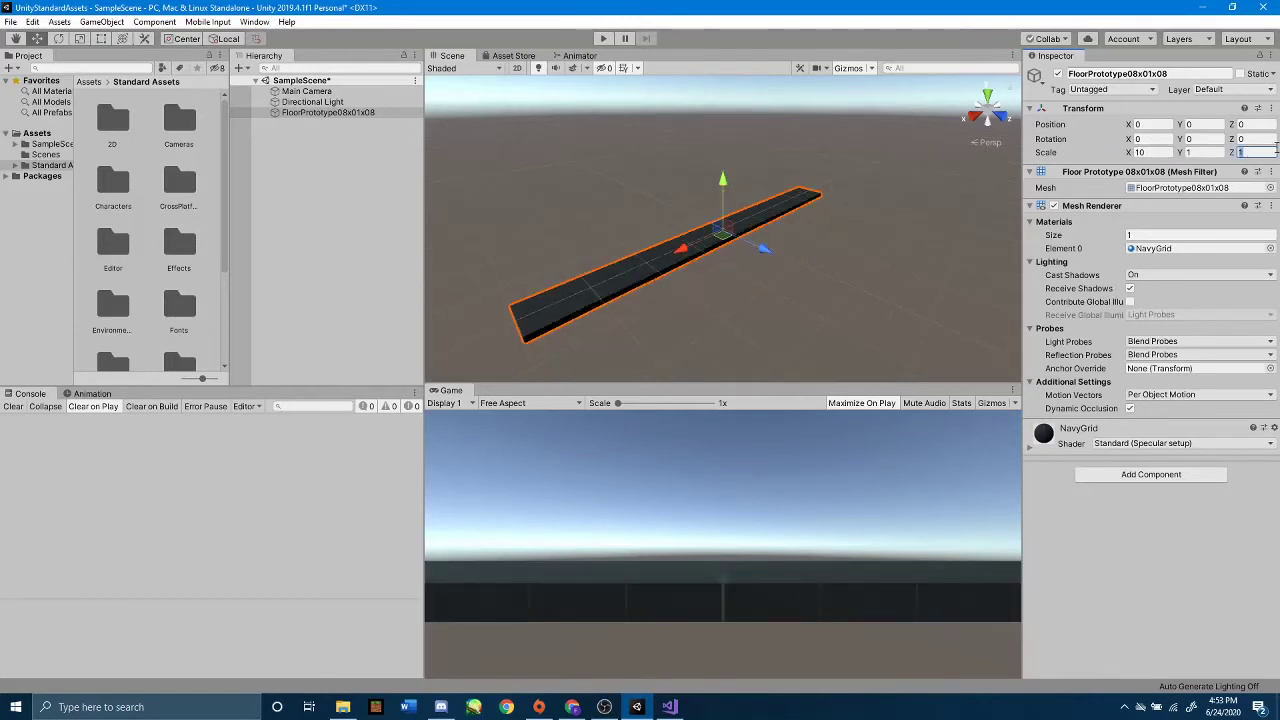
text(10)
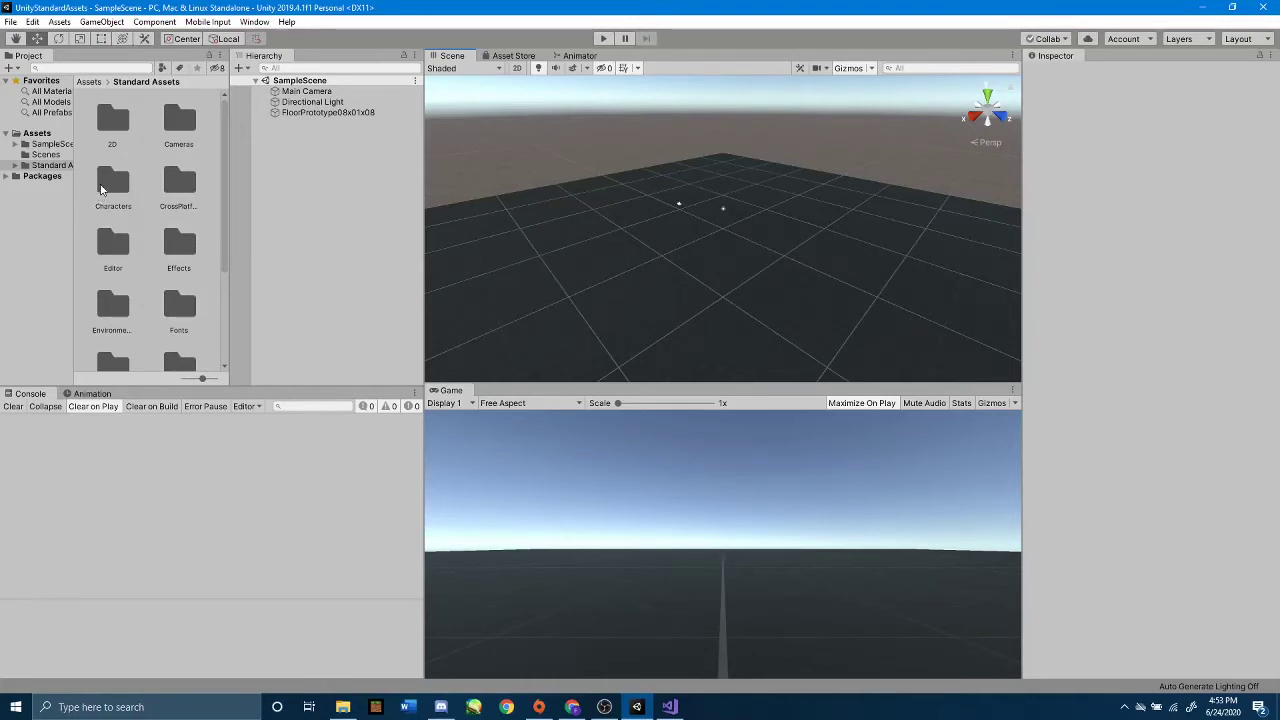
- Open the Prefabs folder of FirstPersonCharacter inside the Standard Assets Characters folder
click(115, 178)
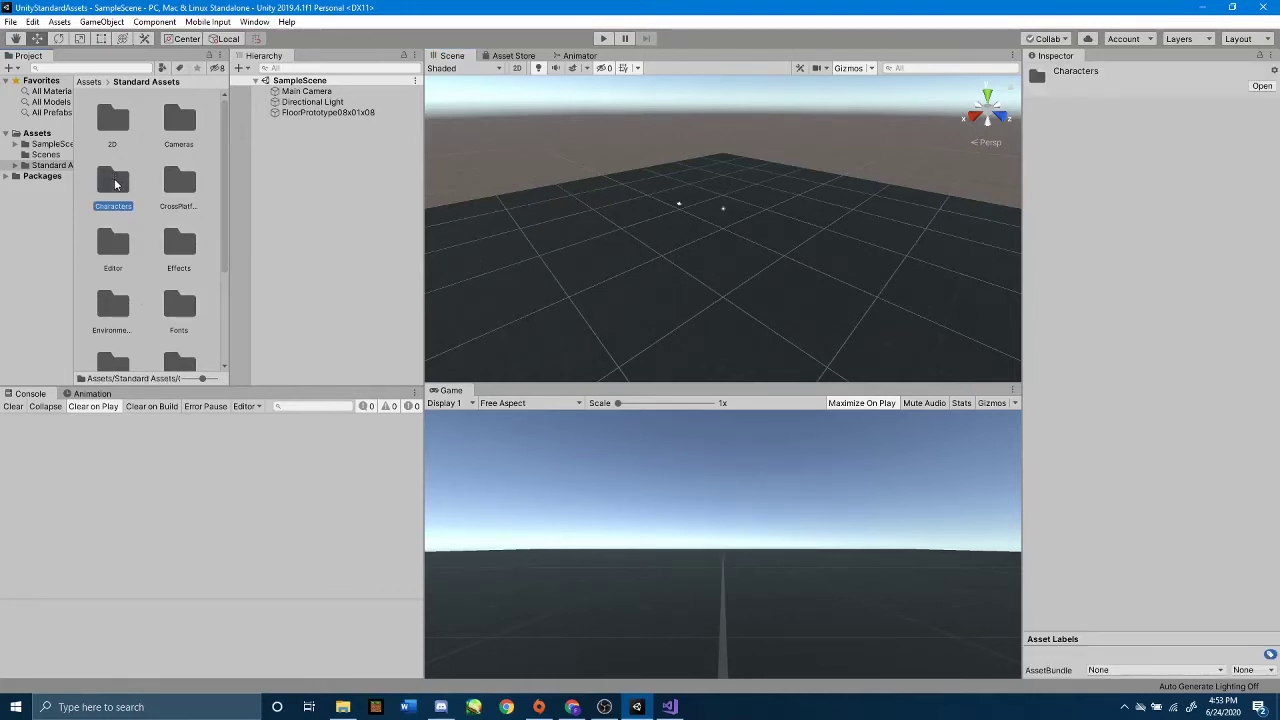
double_click(115, 178)
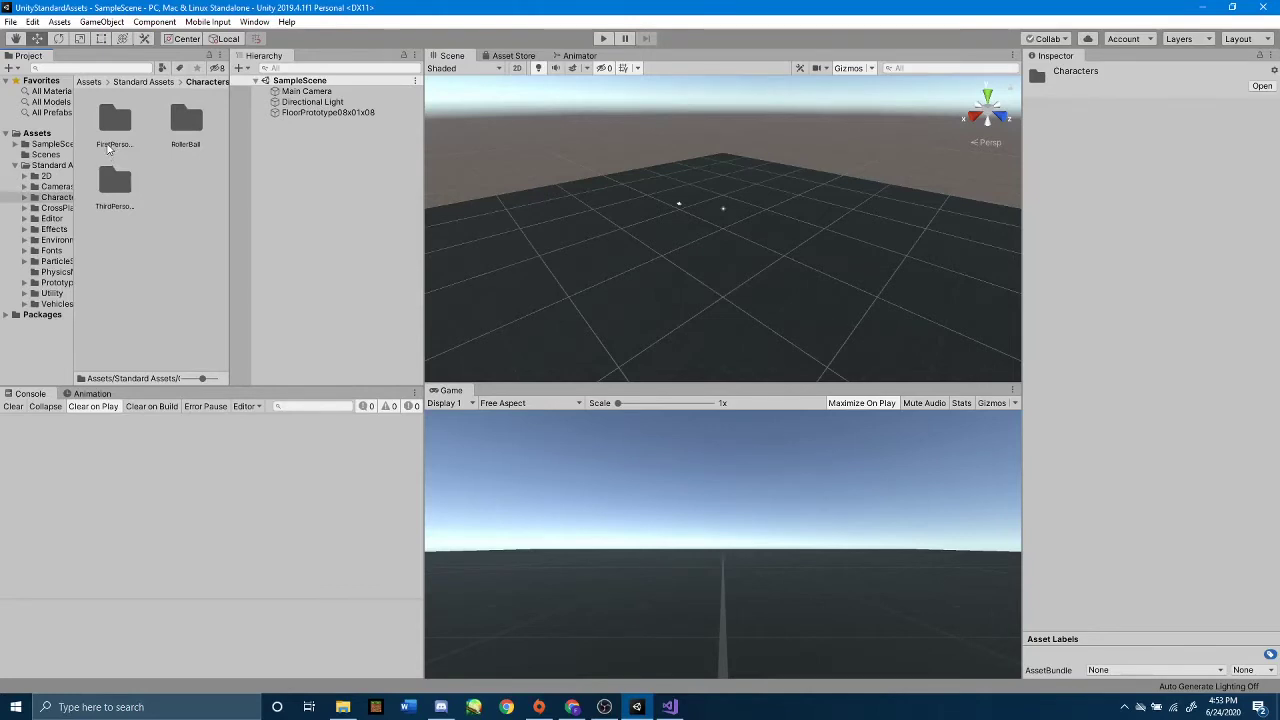
click(111, 145)
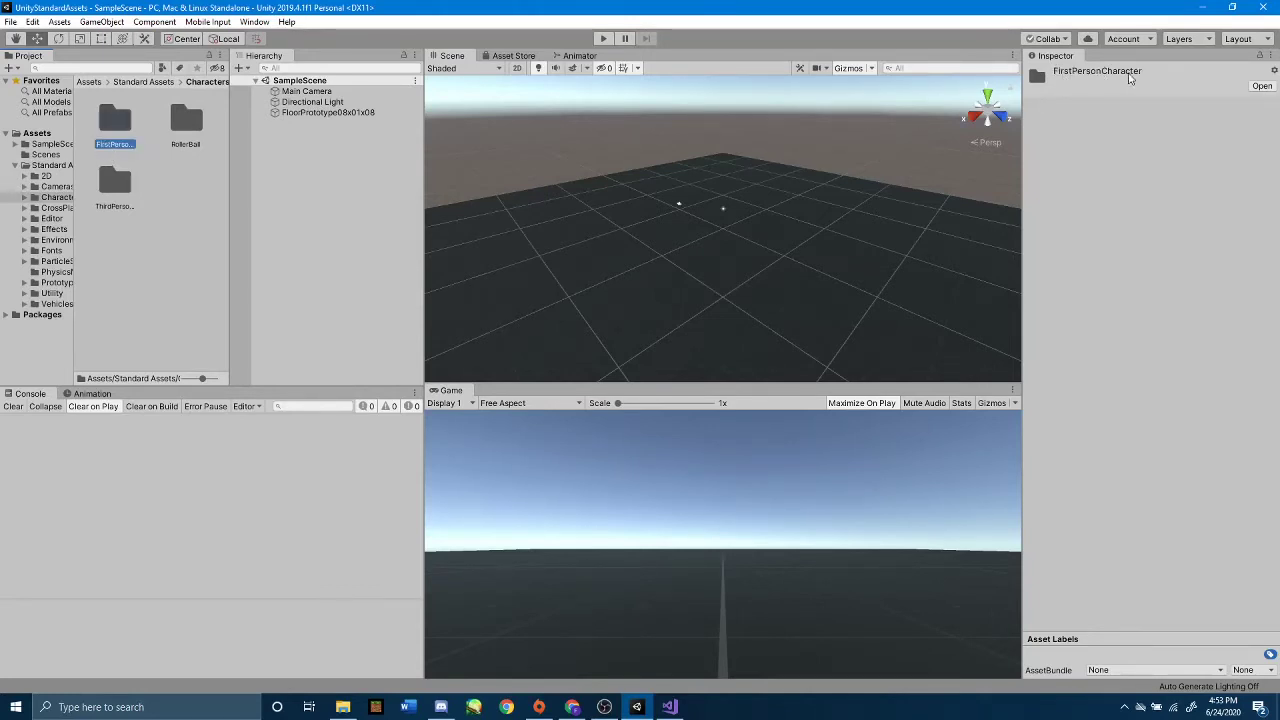
double_click(115, 125)
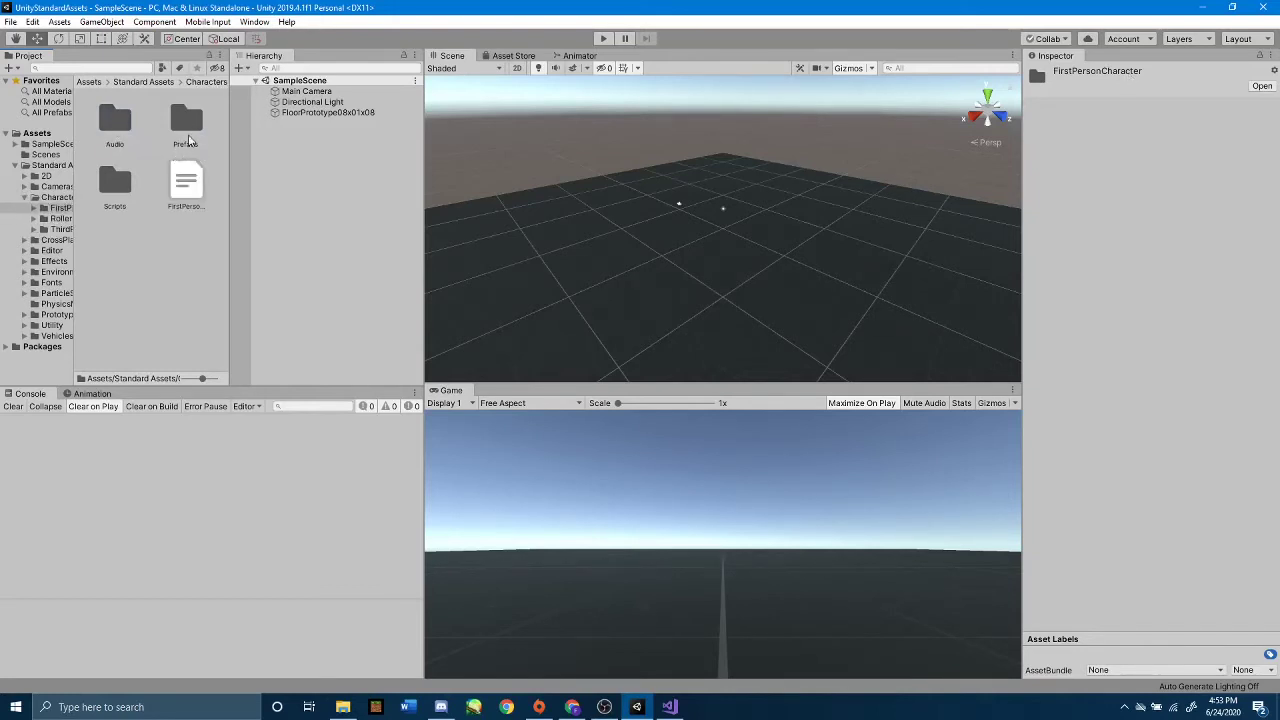
double_click(184, 124)
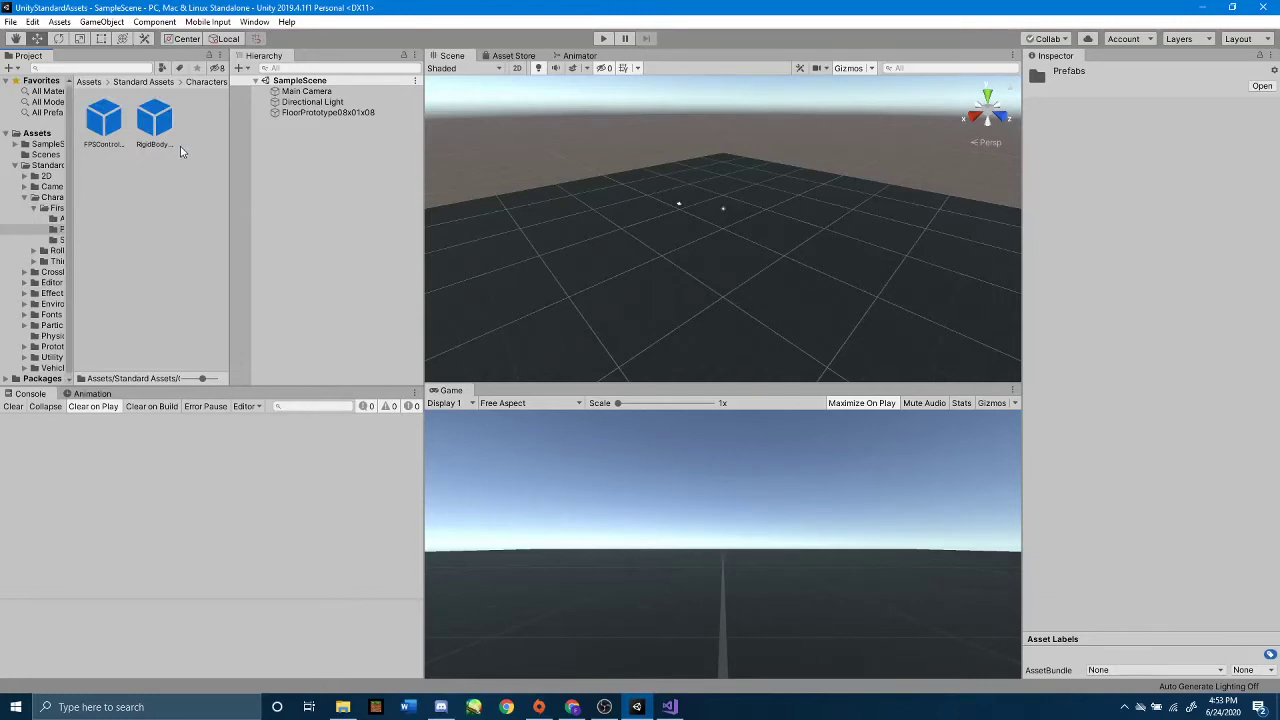
click(172, 185)
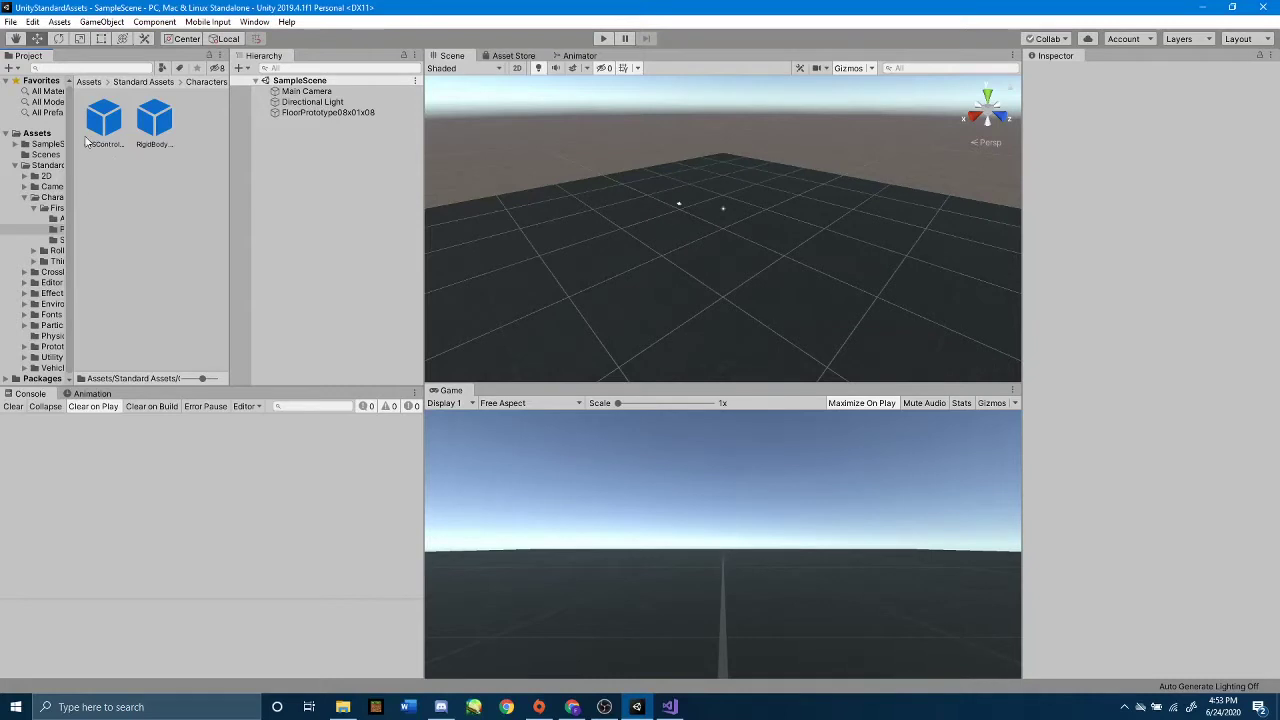
- Add the FPSController prefab to the scene with its Y position set to 2, and save the scene
click(95, 127)
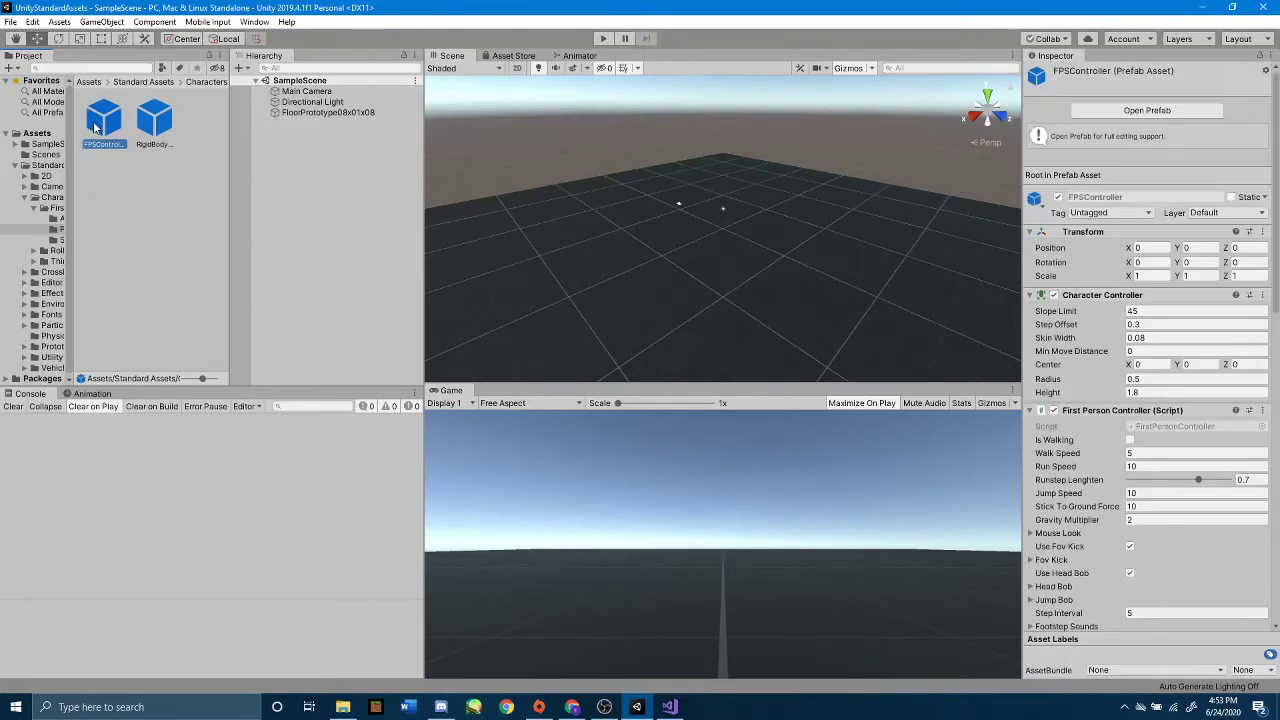
drag(101, 127, 328, 151)
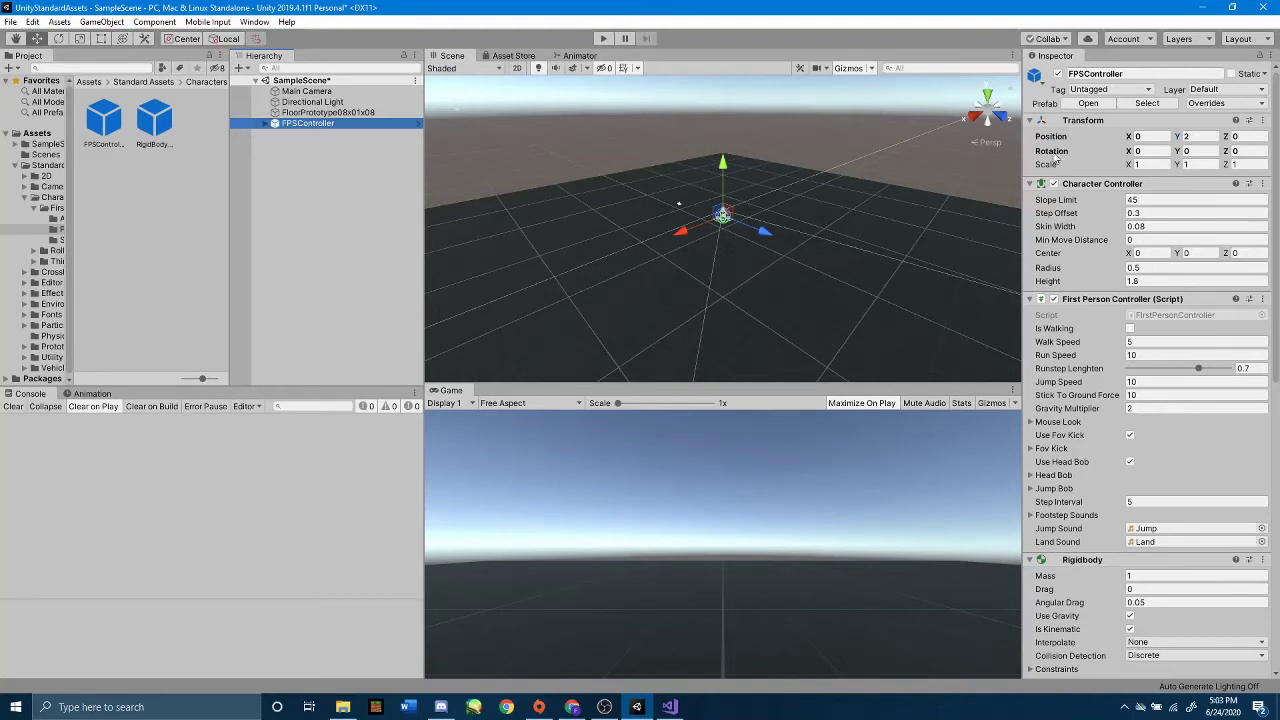
drag(722, 163, 712, 180)
click(1193, 135)
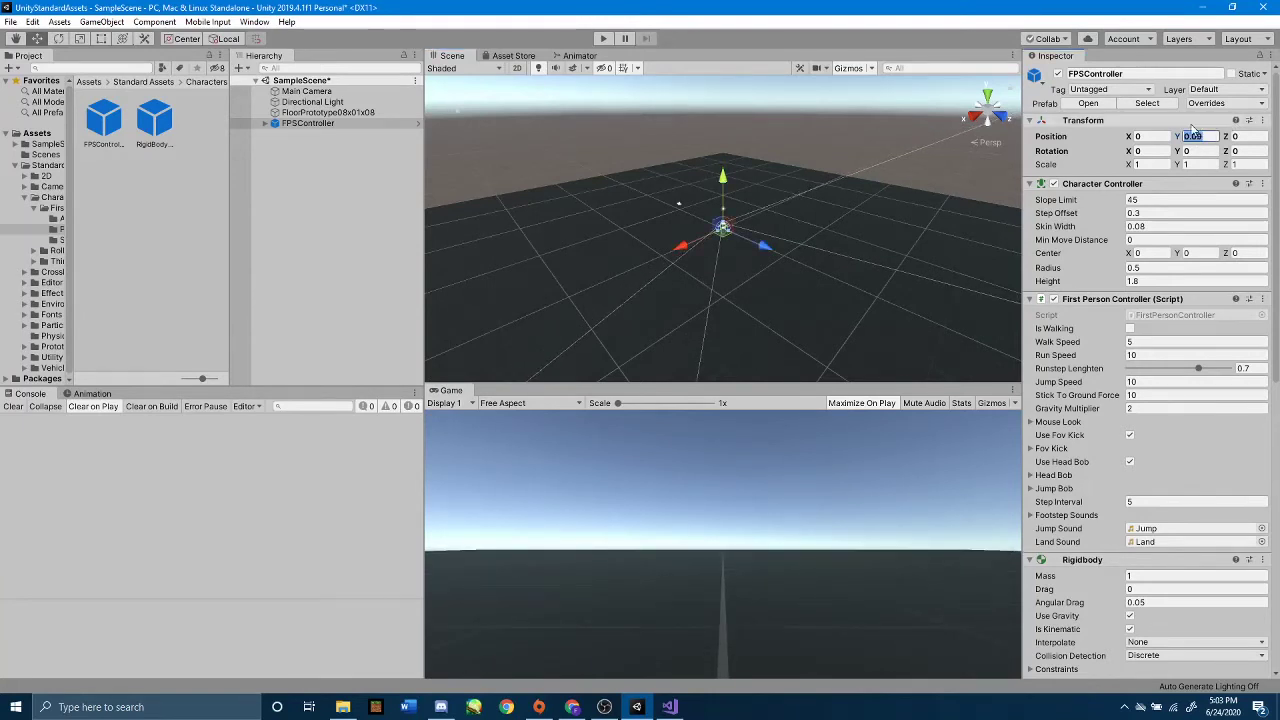
text(0)
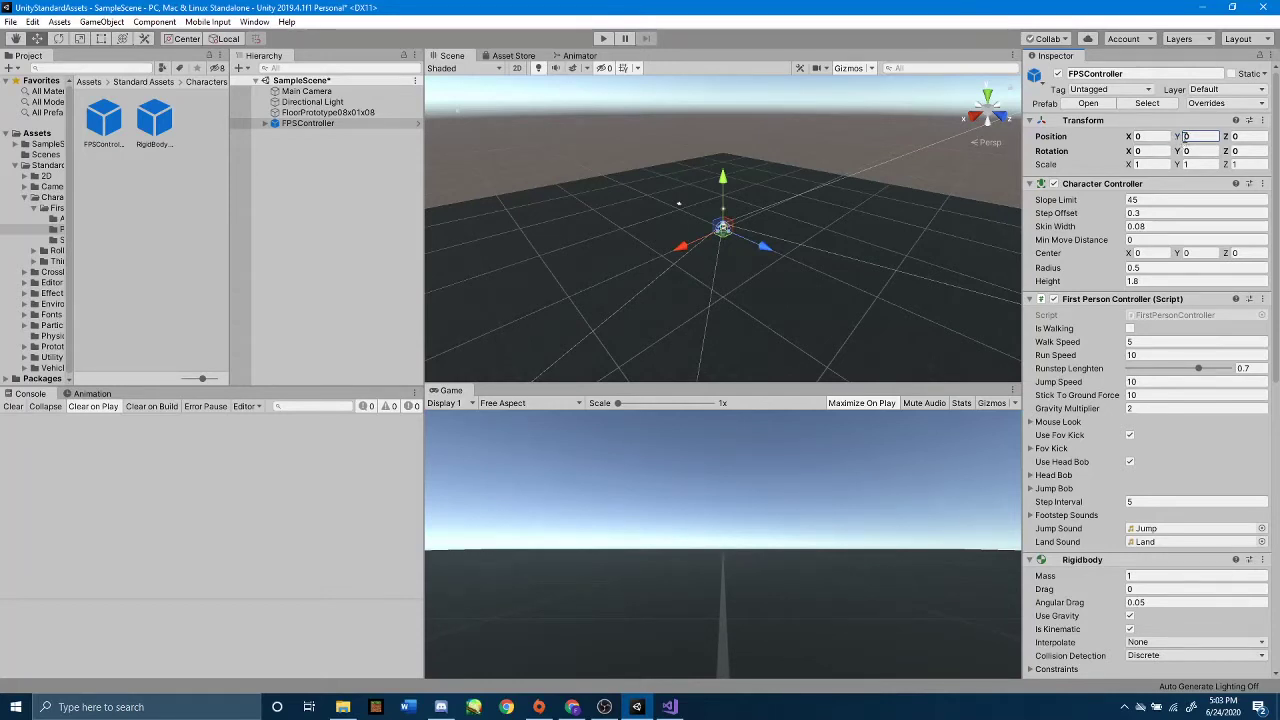
text(2)
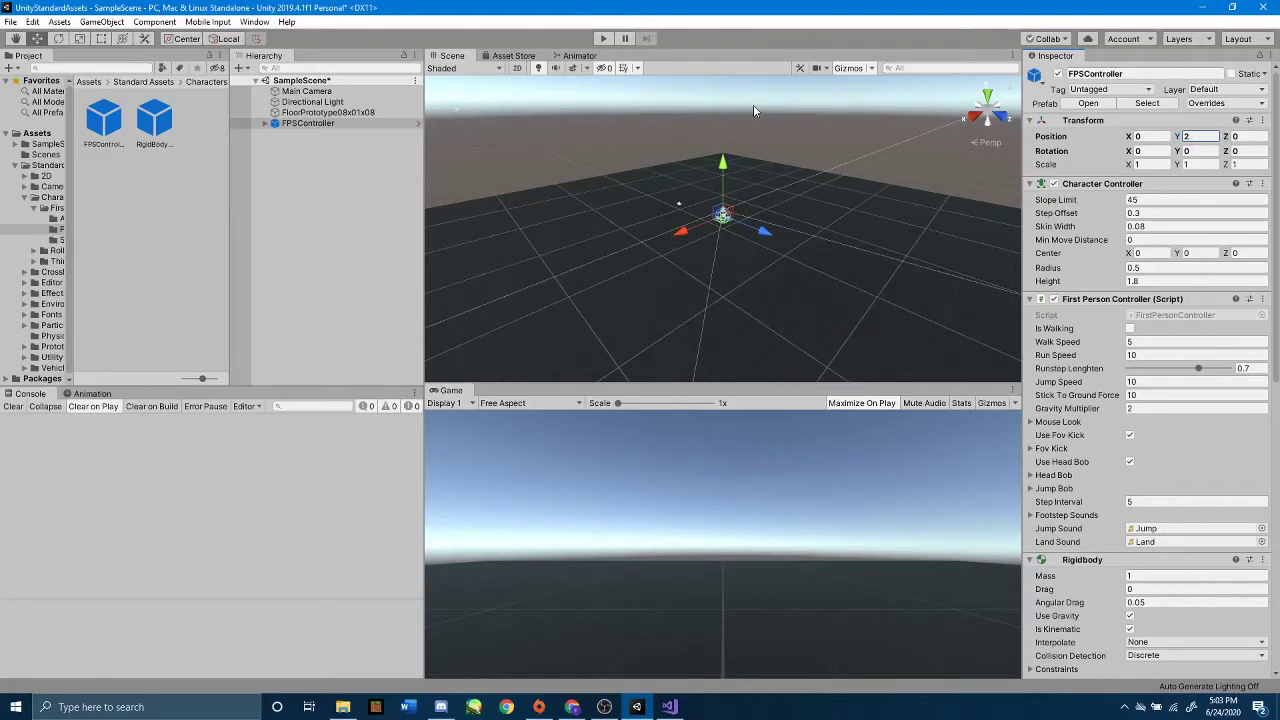
key(ctrl+s)
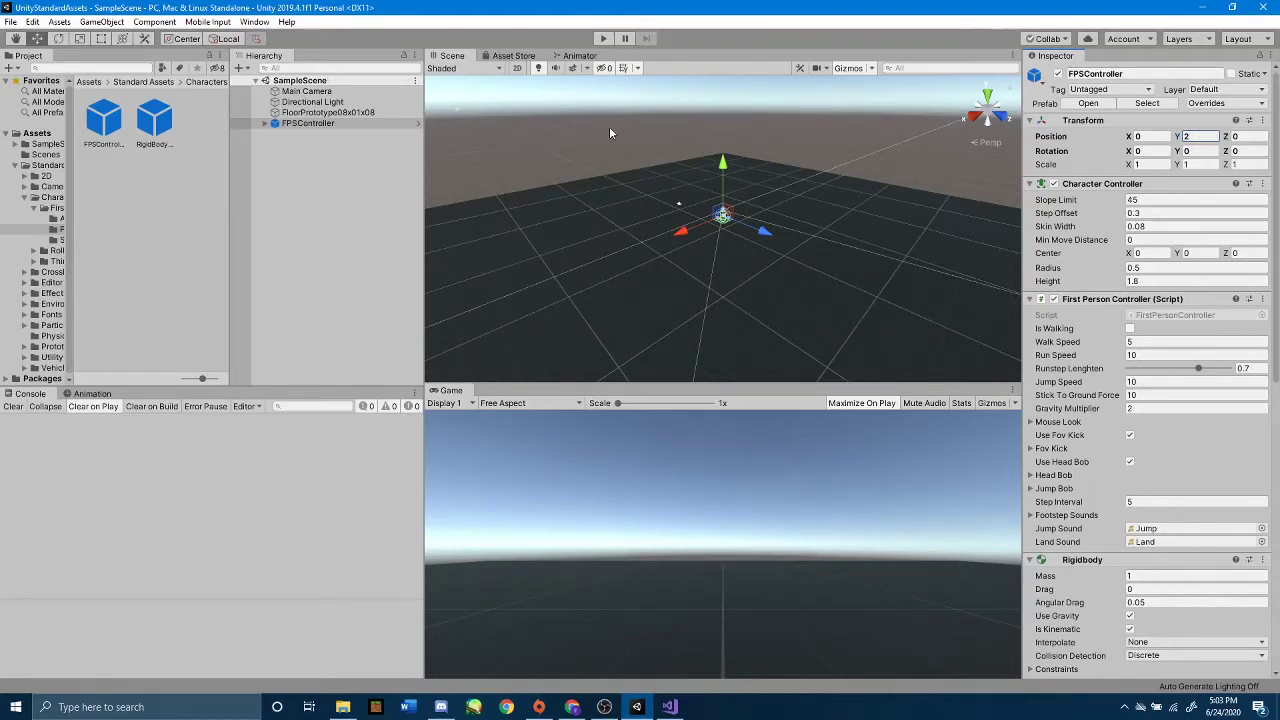
- Add a Box Collider component to the FloorPrototype08x01x08 object
click(402, 114)
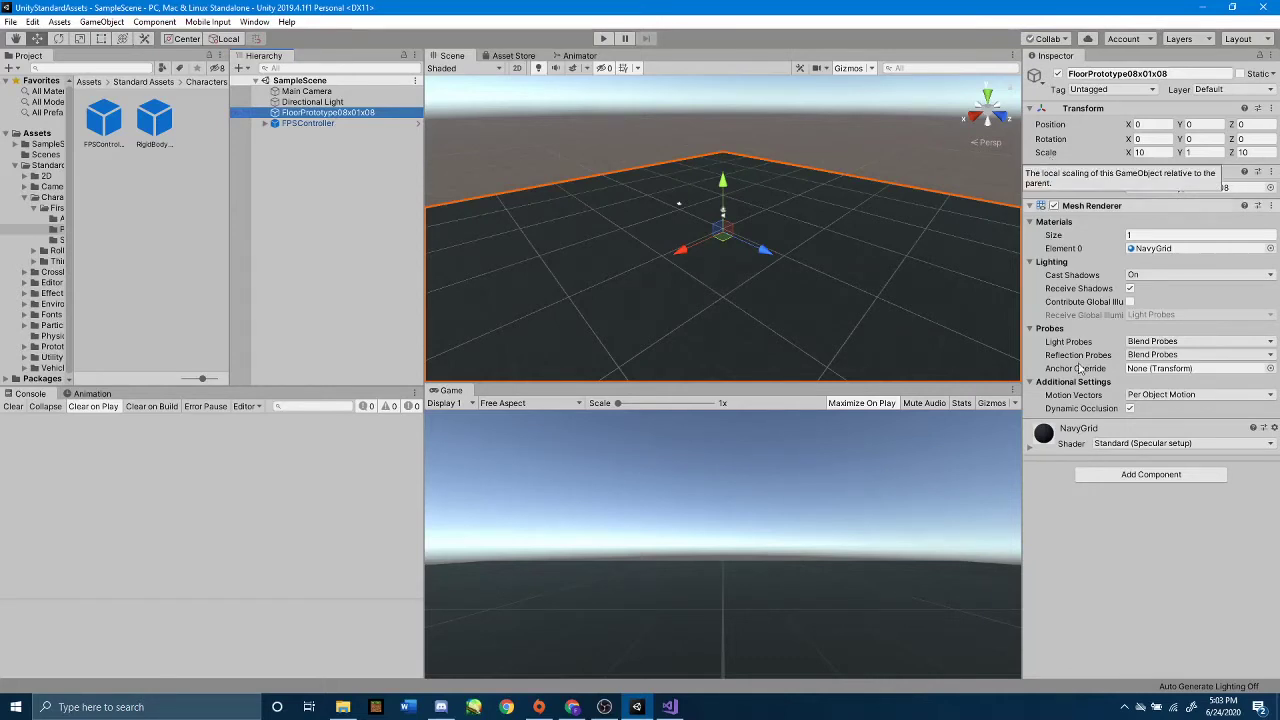
click(1192, 477)
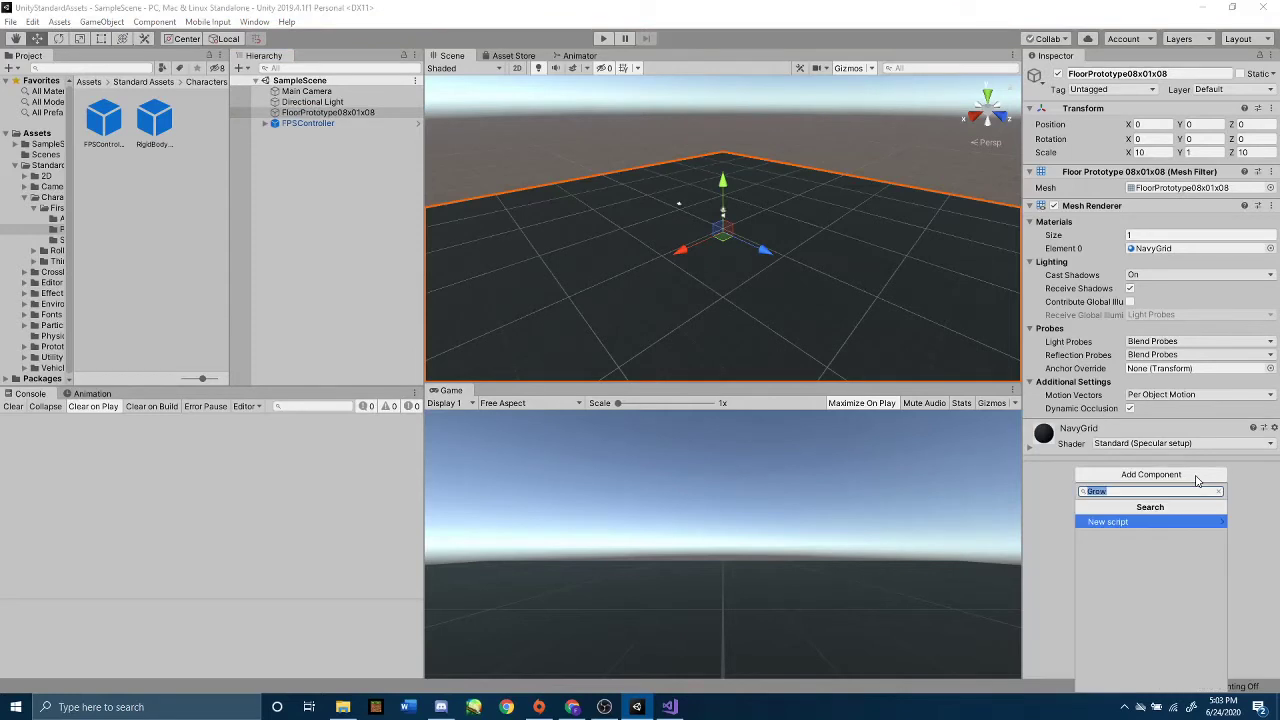
text(box)
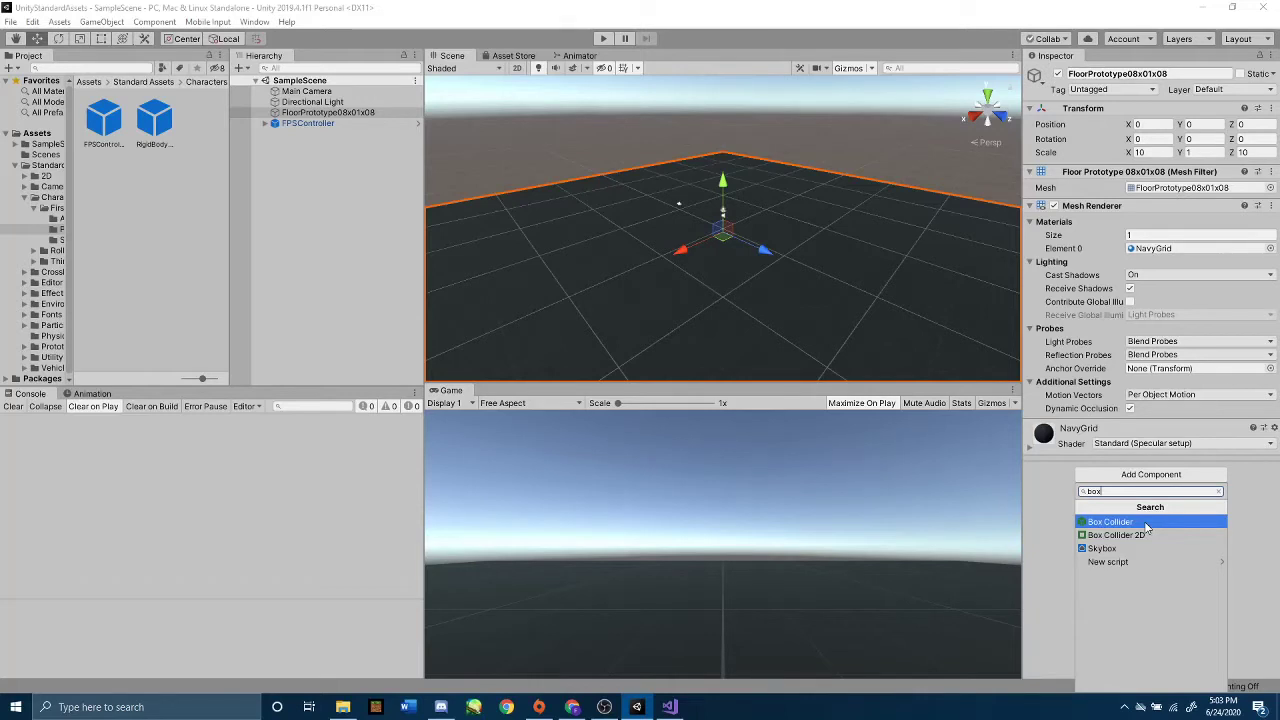
click(1147, 522)
scroll(533, 184, down, 3)
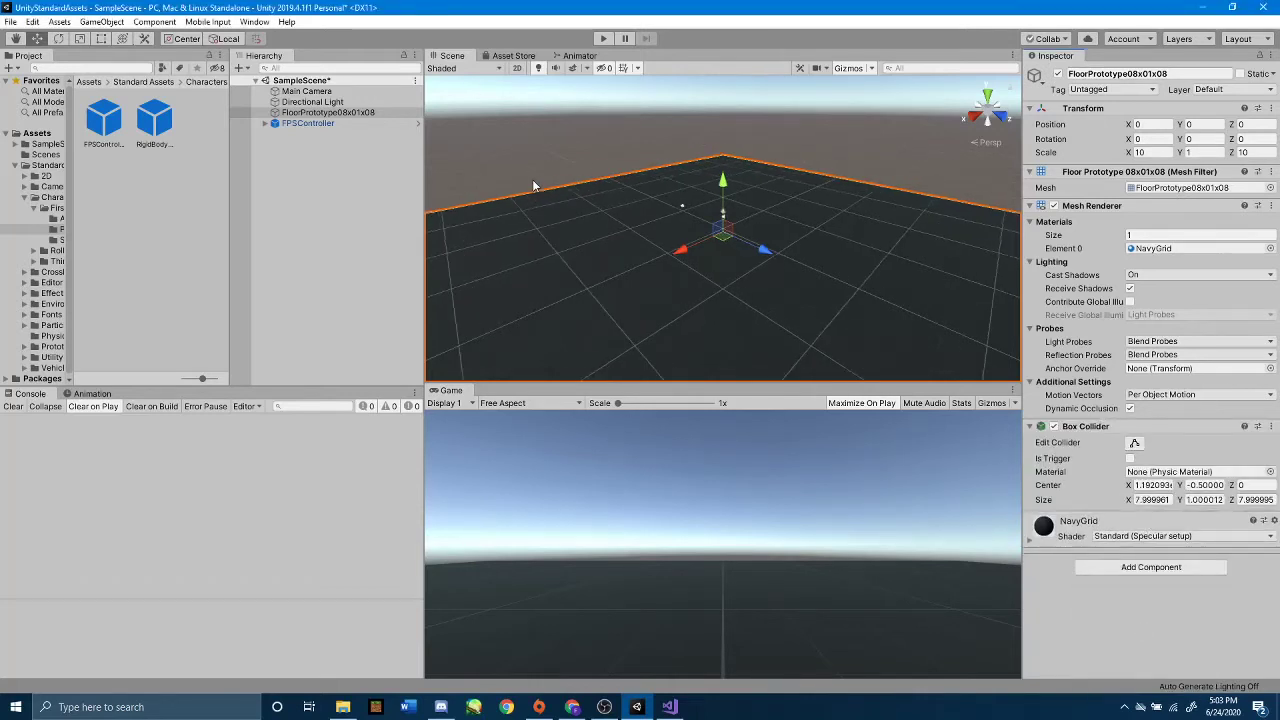
scroll(874, 226, down, 6)
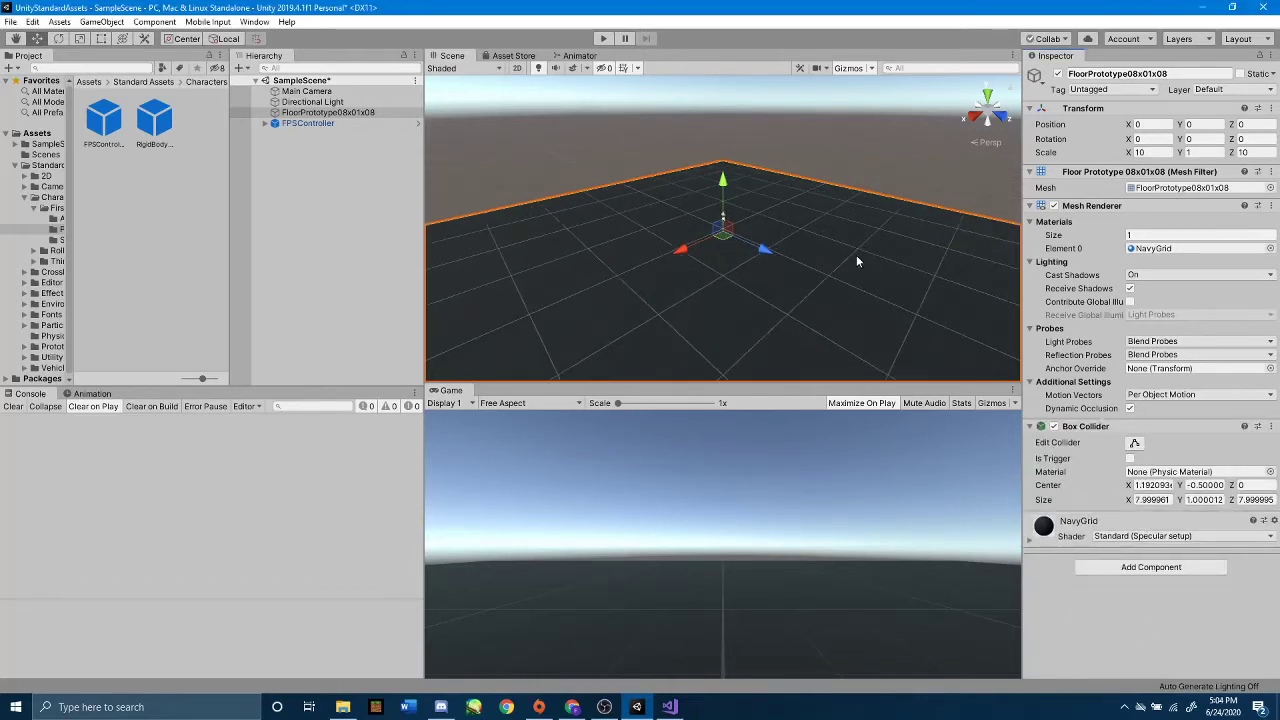
scroll(822, 292, up, 5)
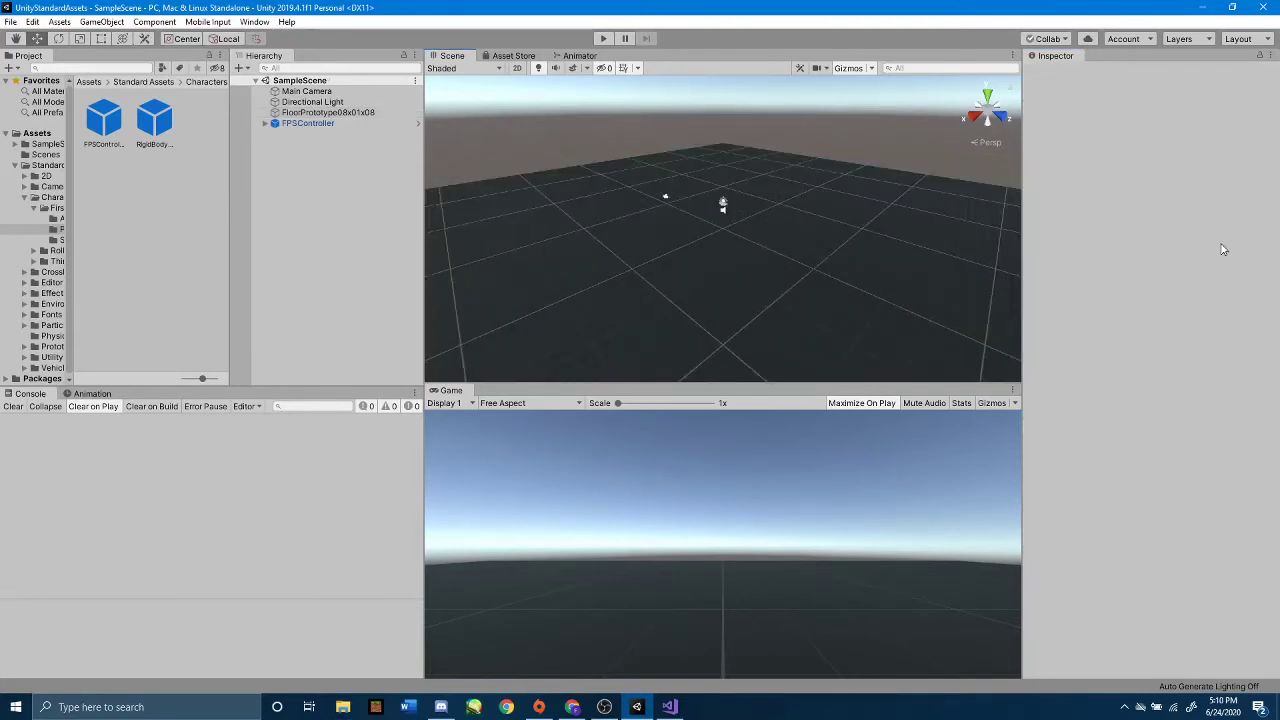
- Expand FPSController in the scene hierarchy and examine its components and the camera on its FirstPersonCharacter child
click(266, 124)
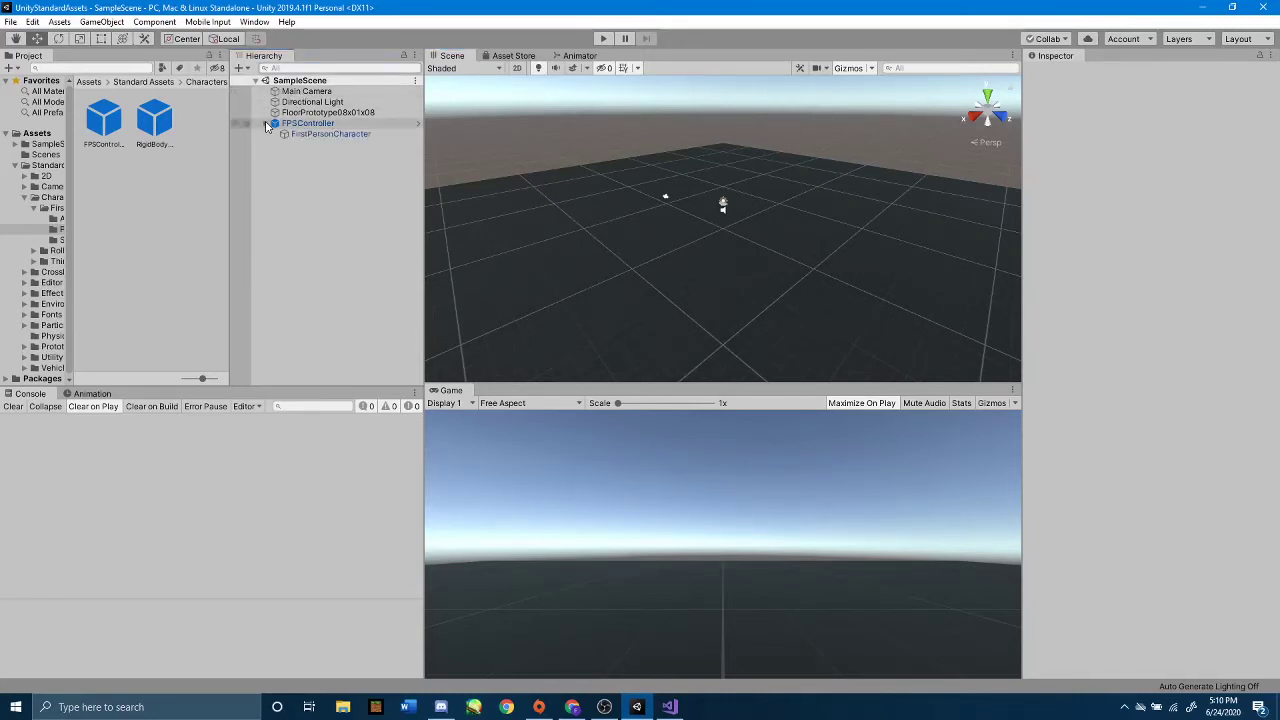
click(329, 124)
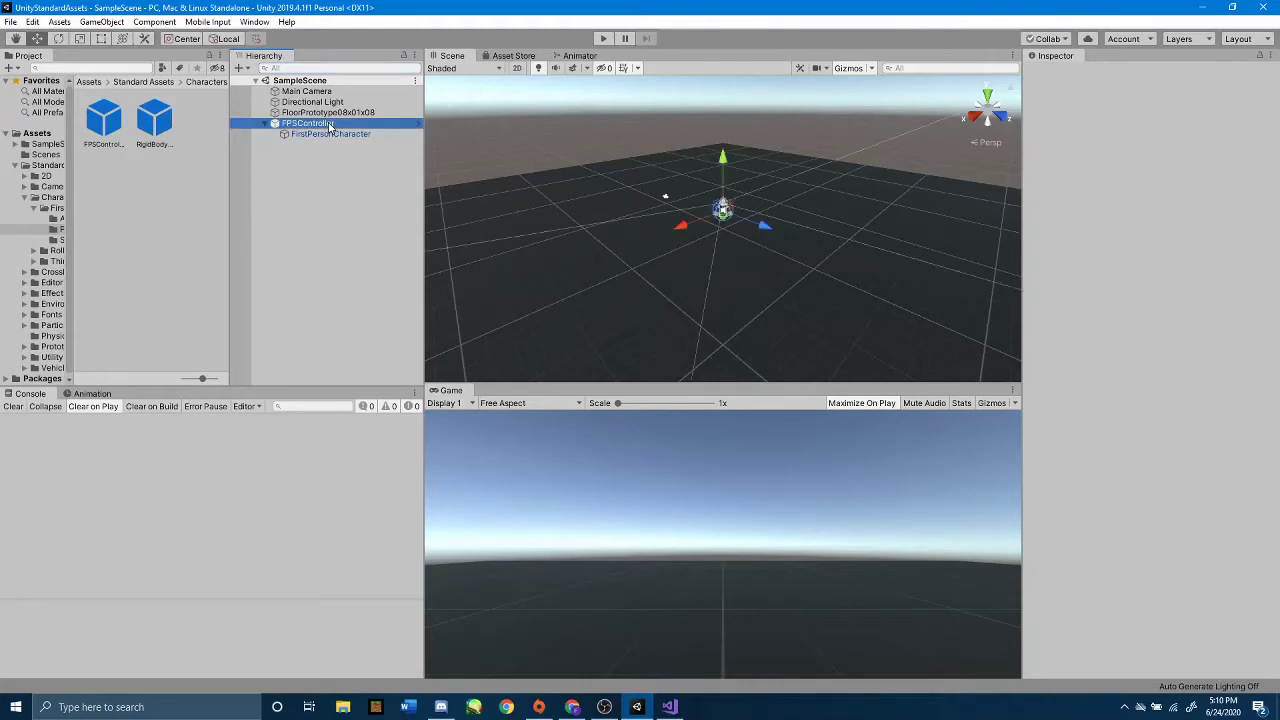
scroll(1098, 315, down, 10)
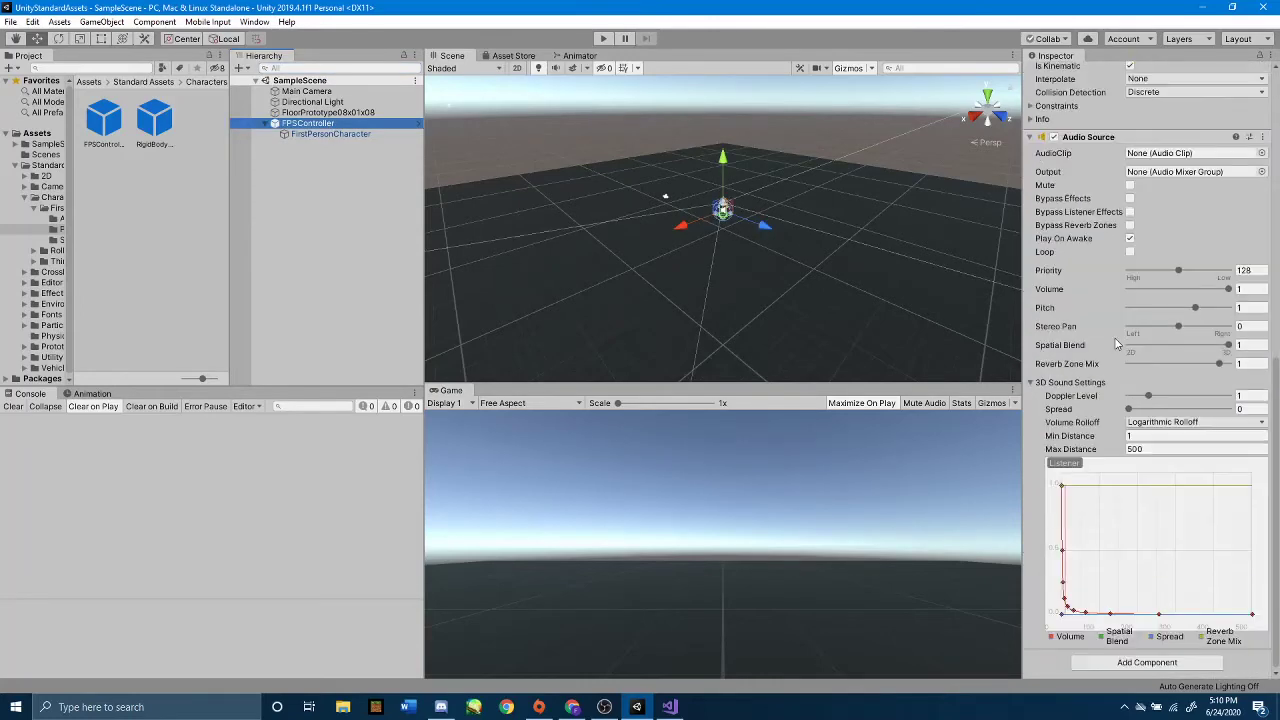
scroll(1110, 347, up, 10)
click(331, 134)
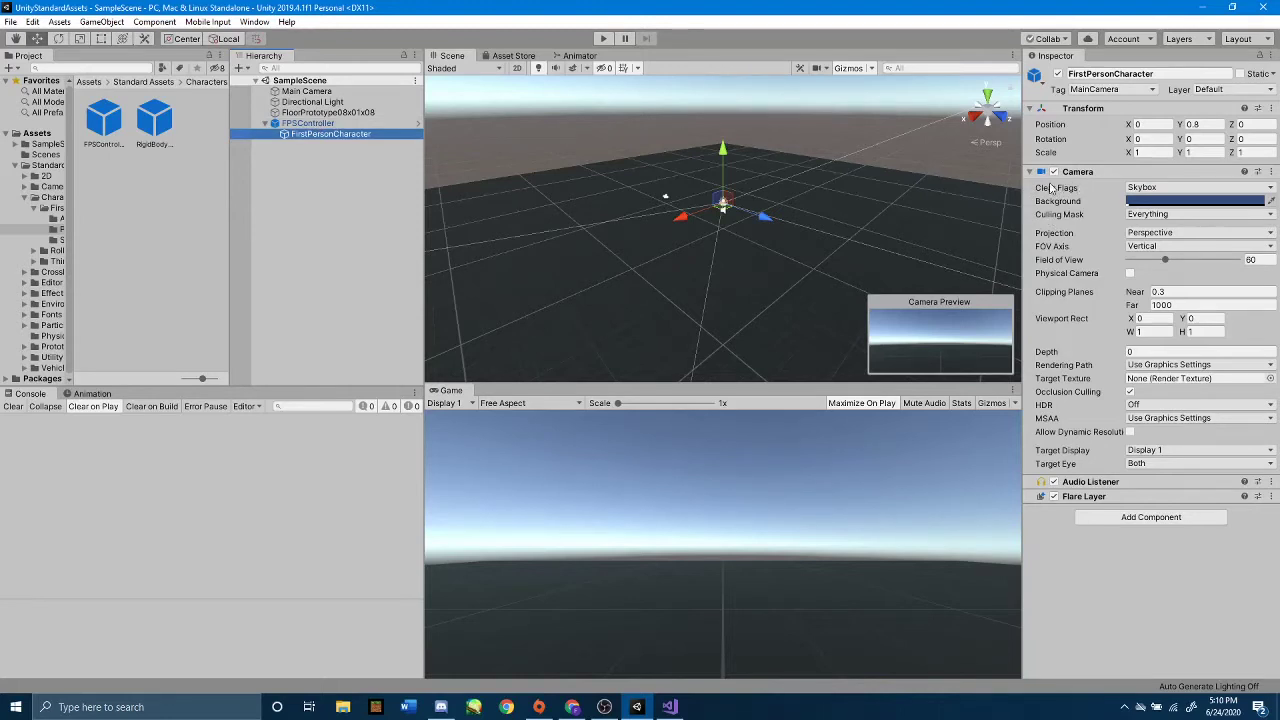
- Delete the Main Camera object from the scene
click(310, 91)
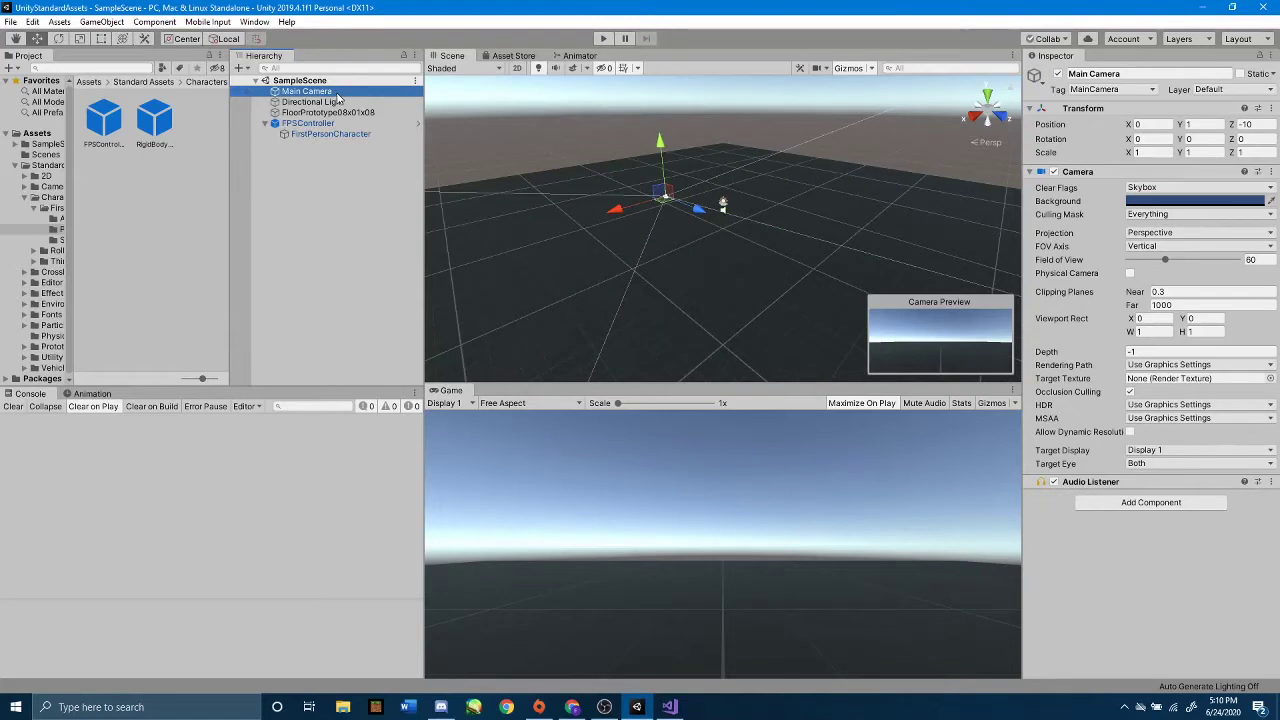
right_click(338, 97)
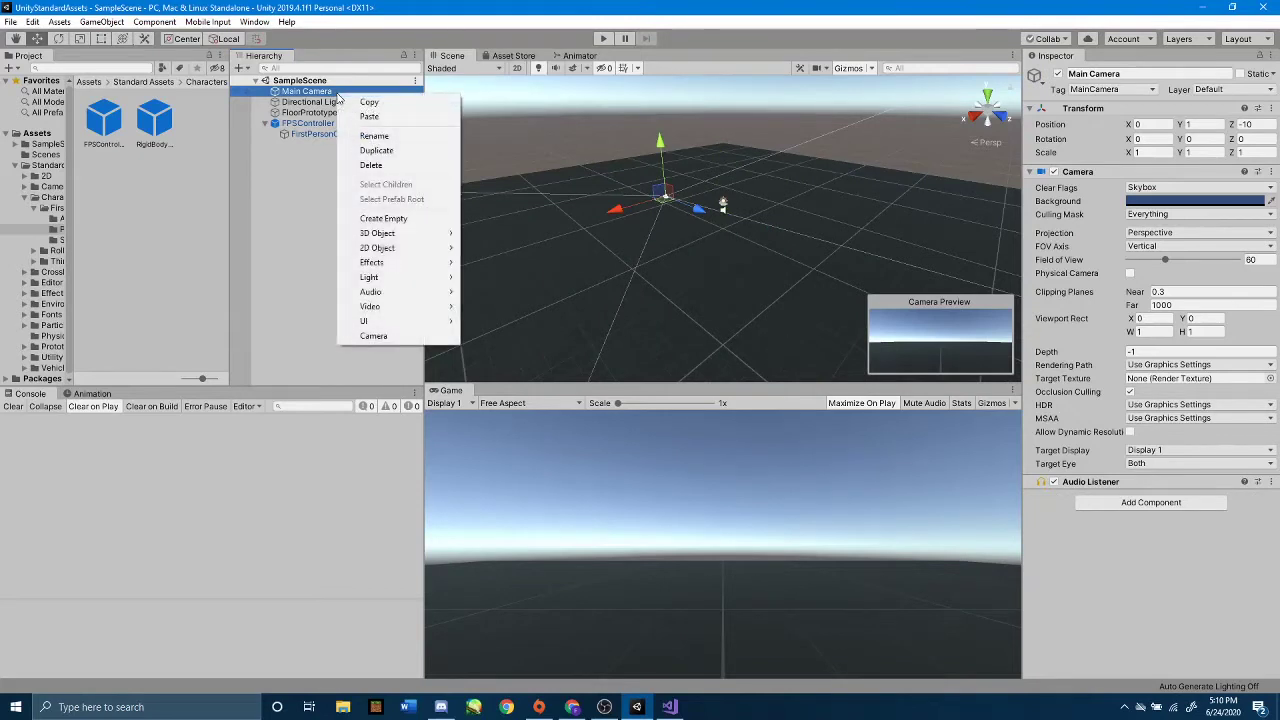
click(389, 166)
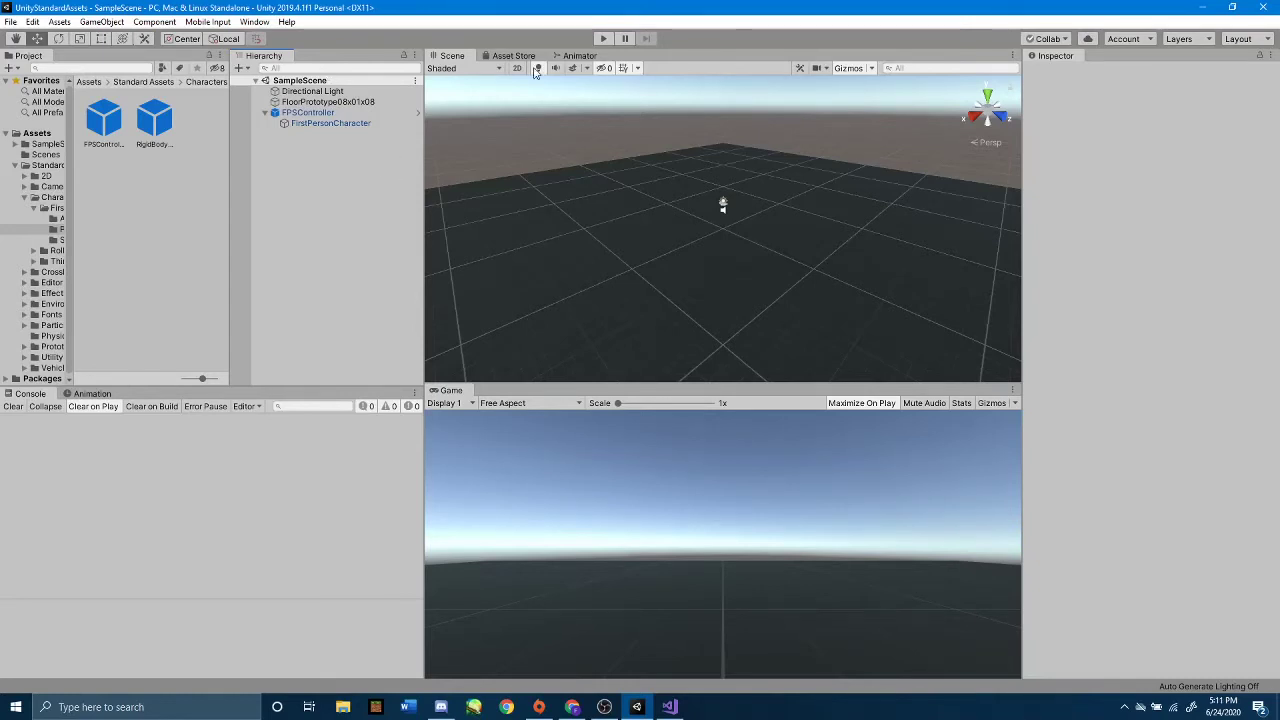
- Run the scene in Play mode and walk the first-person character forward across the floor
click(600, 42)
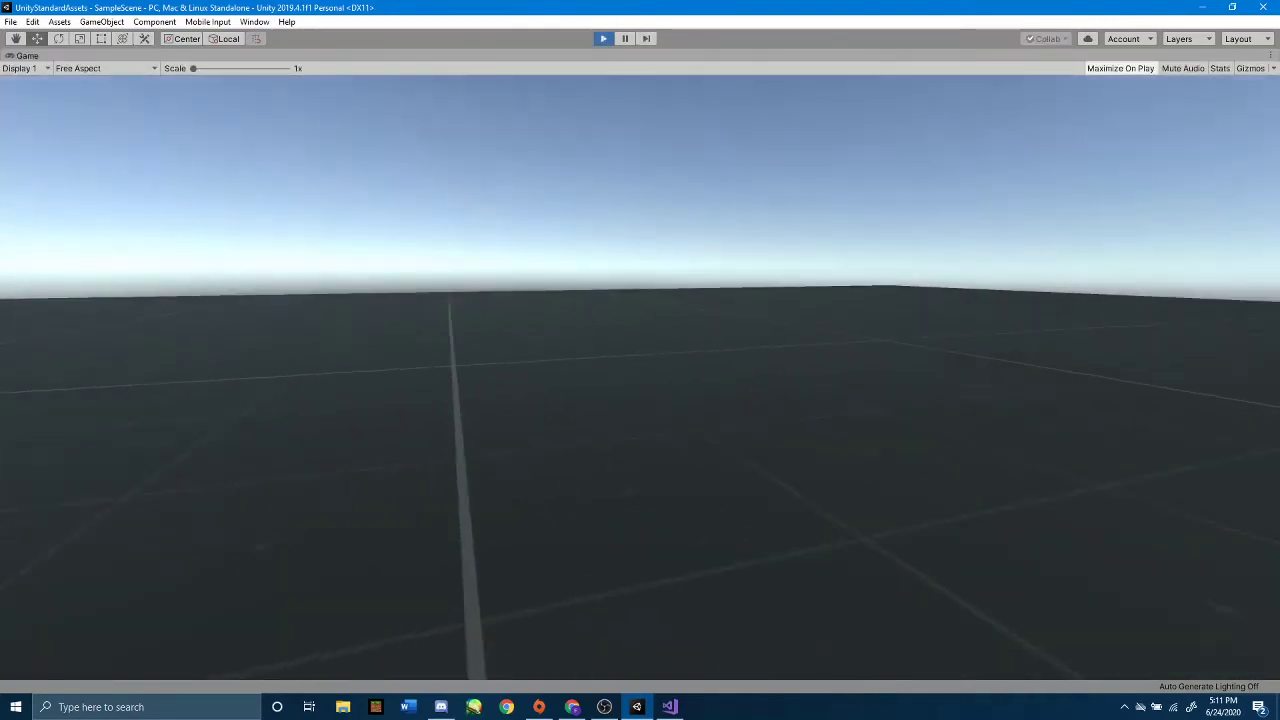
key(w)
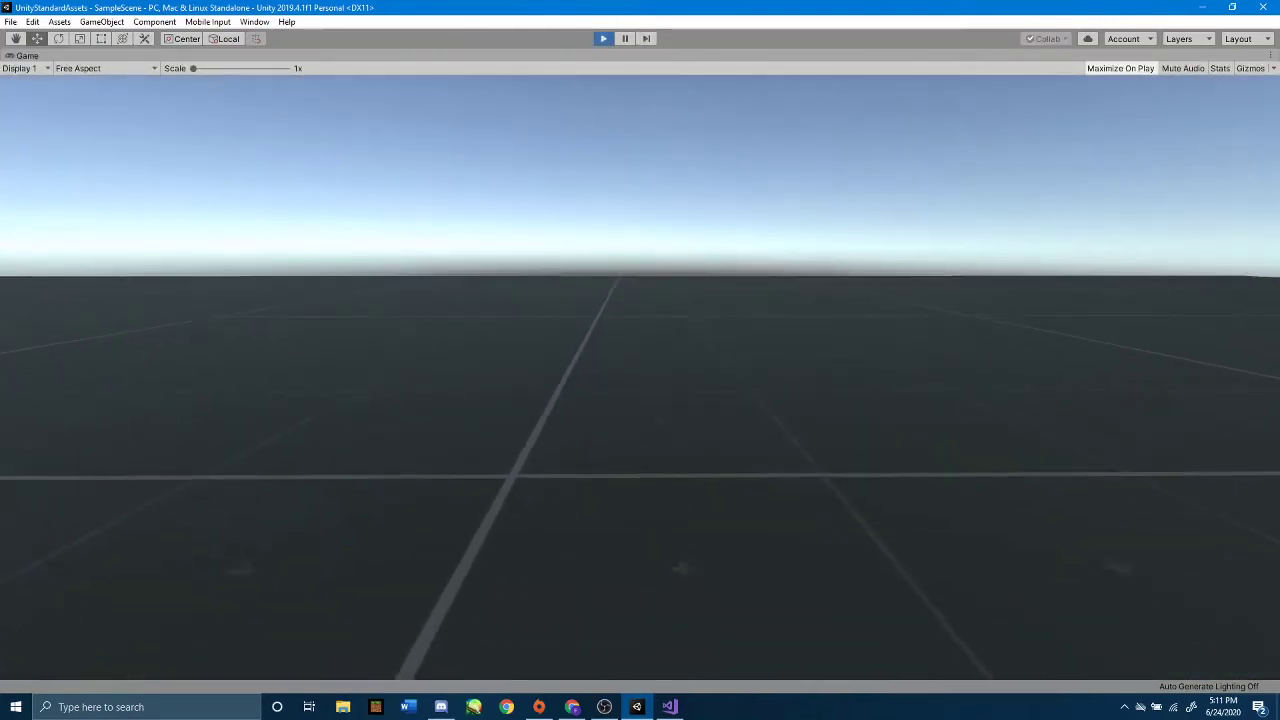
key(w)
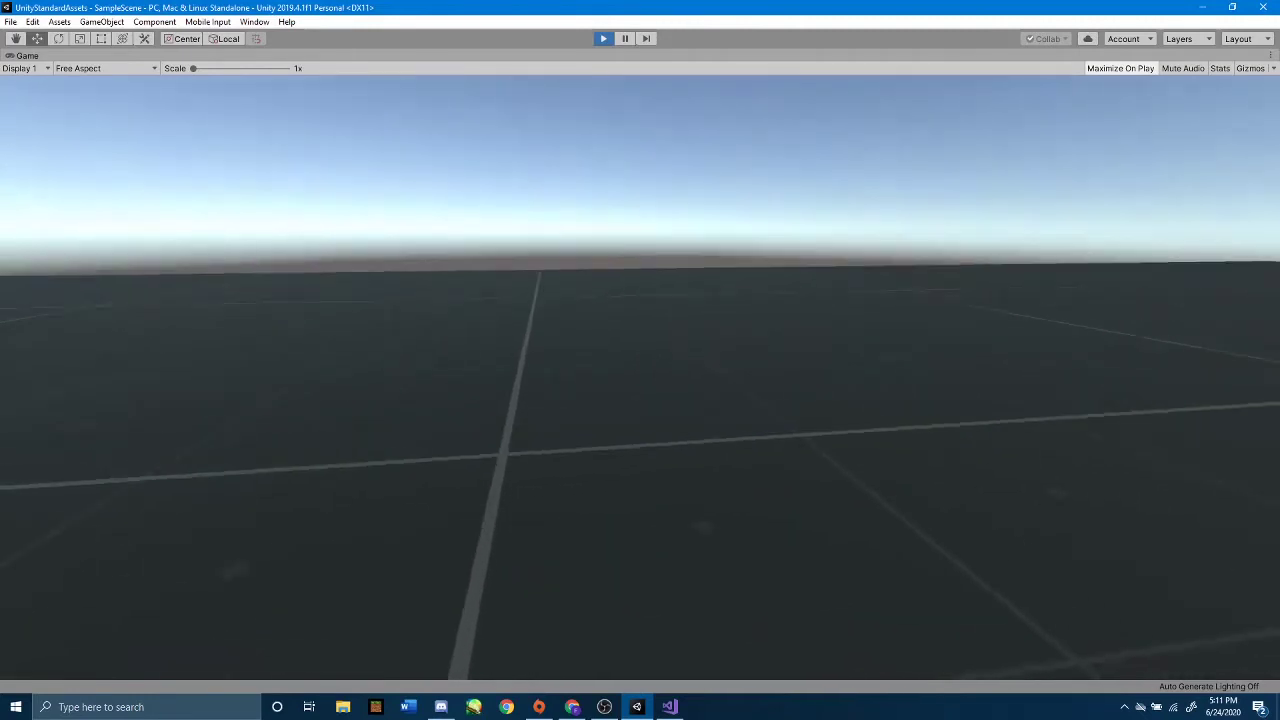
key(w)
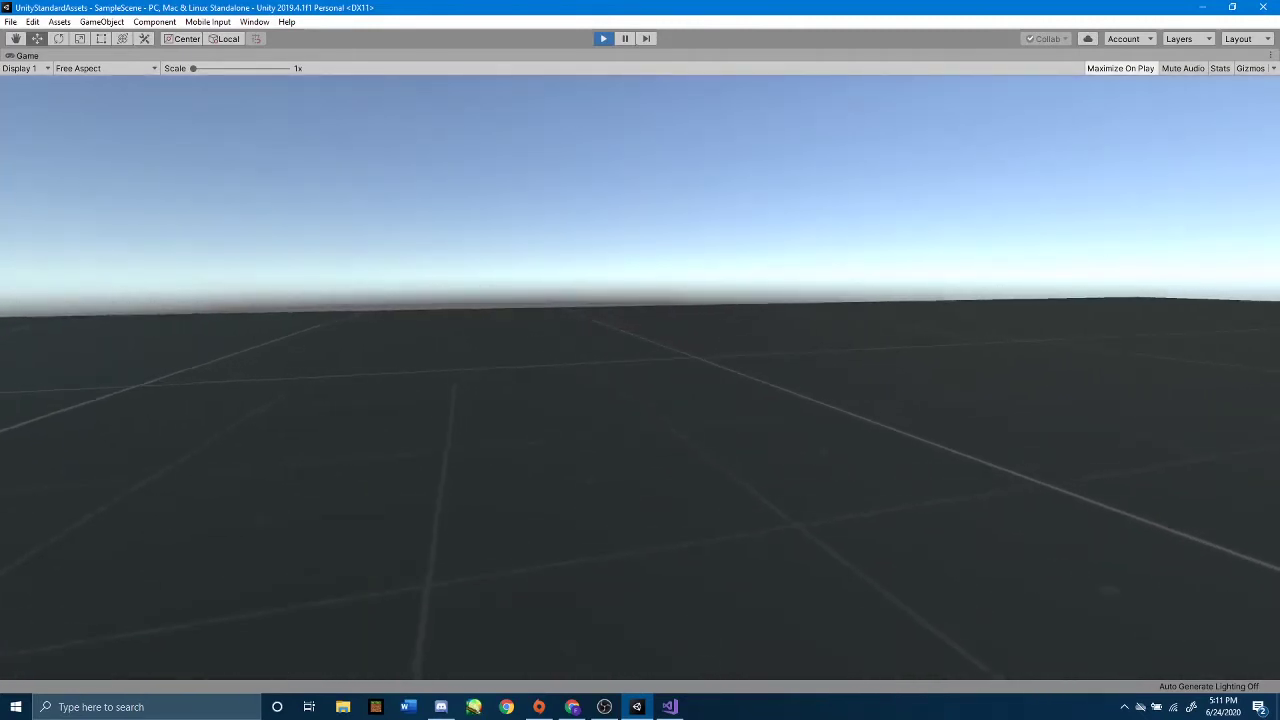
- Continue walking the first-person character around the floor while looking in different directions, and exit Play mode
key(w)
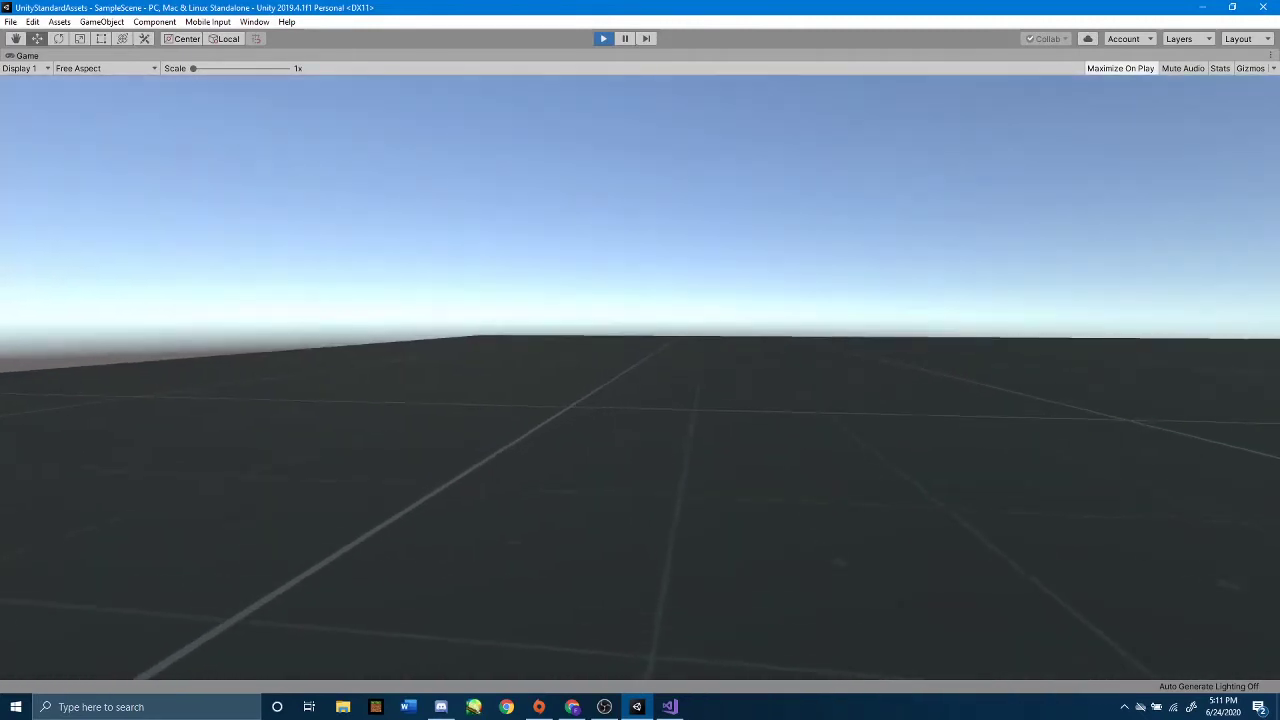
key(w)
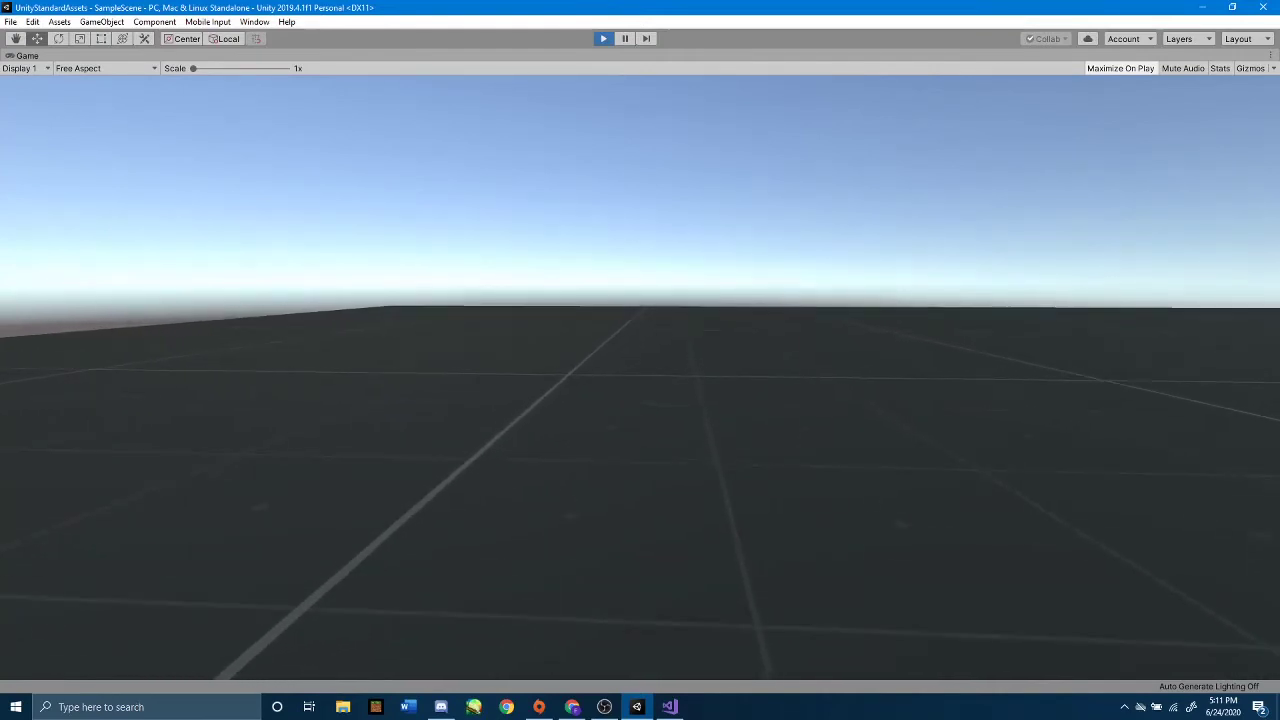
key(w)
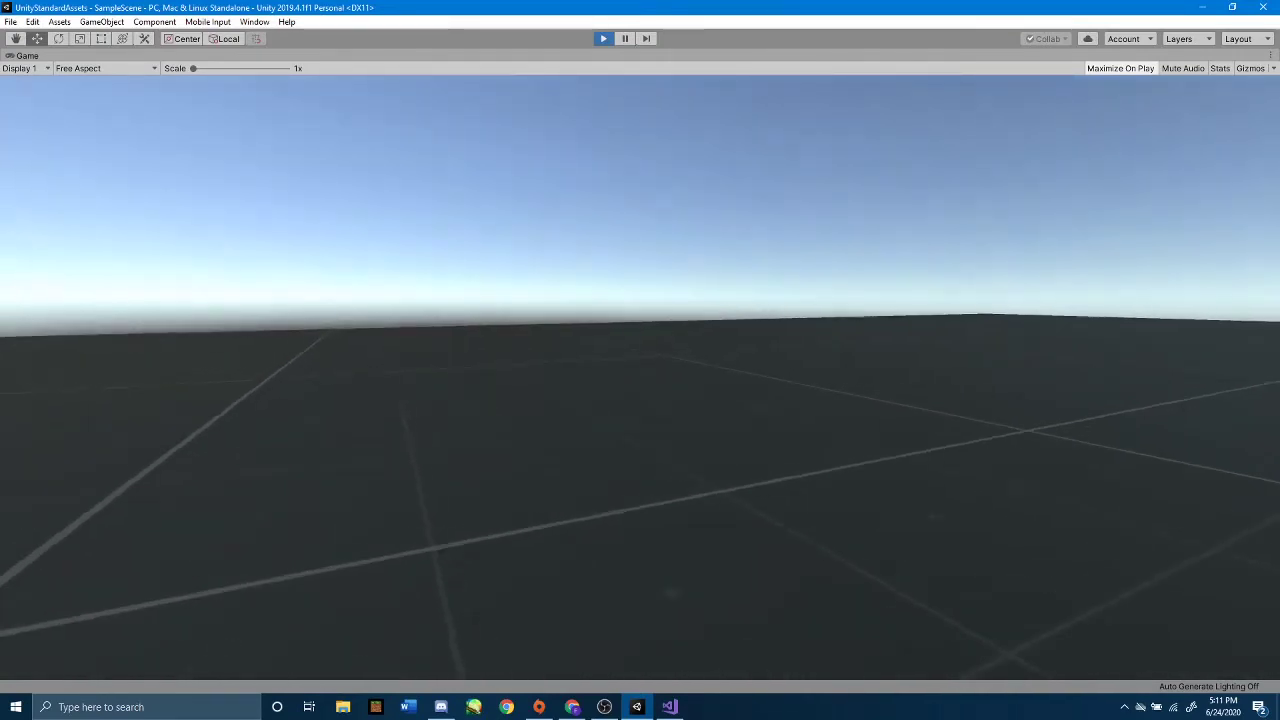
key(w)
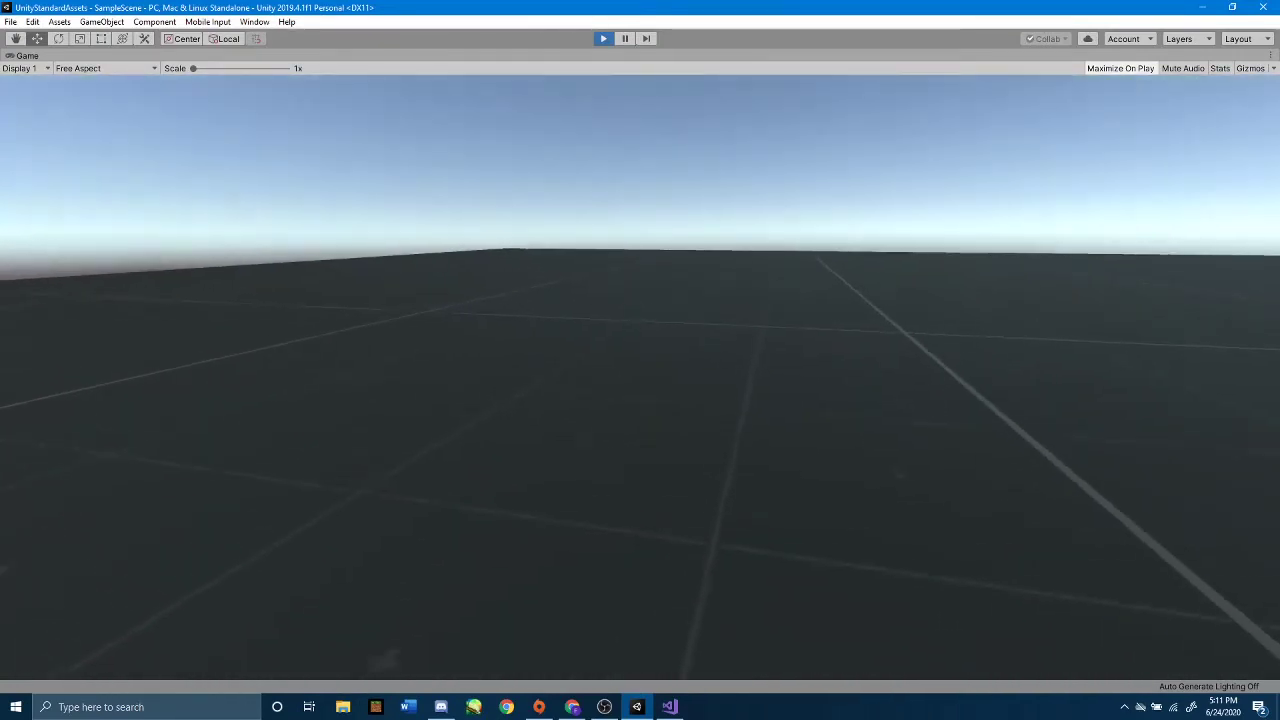
key(w)
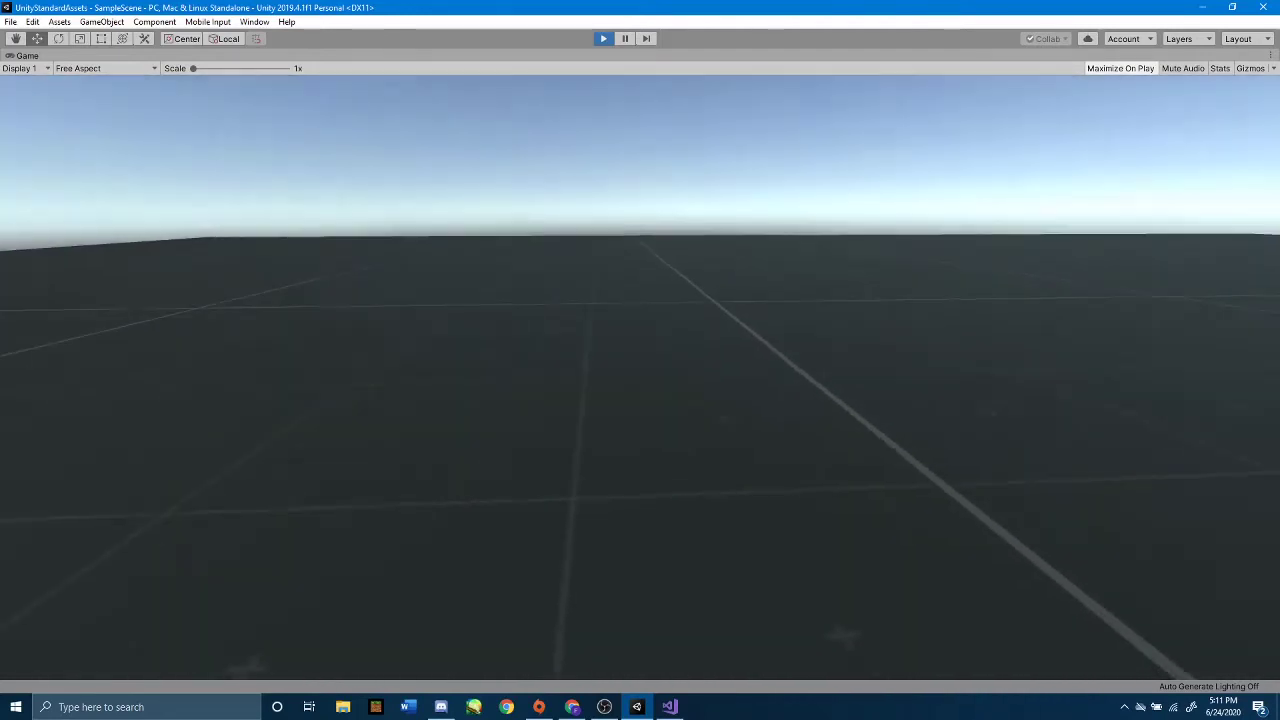
key(w)
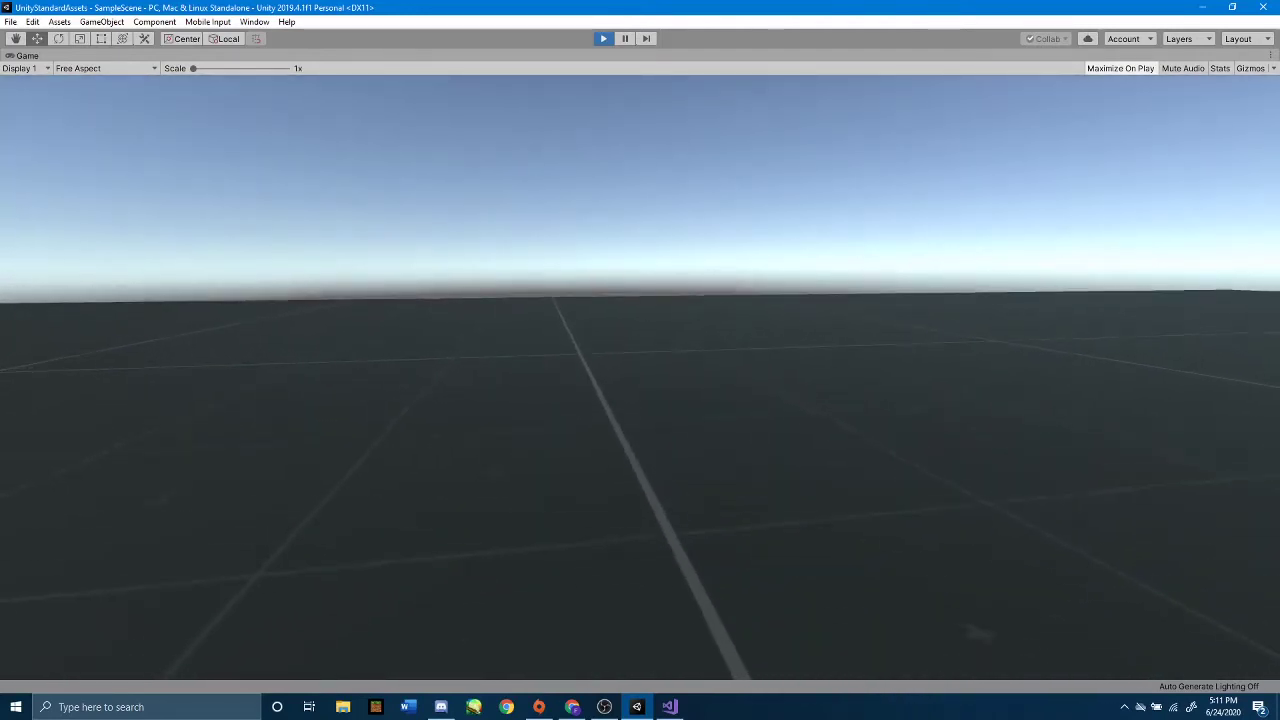
key(w)
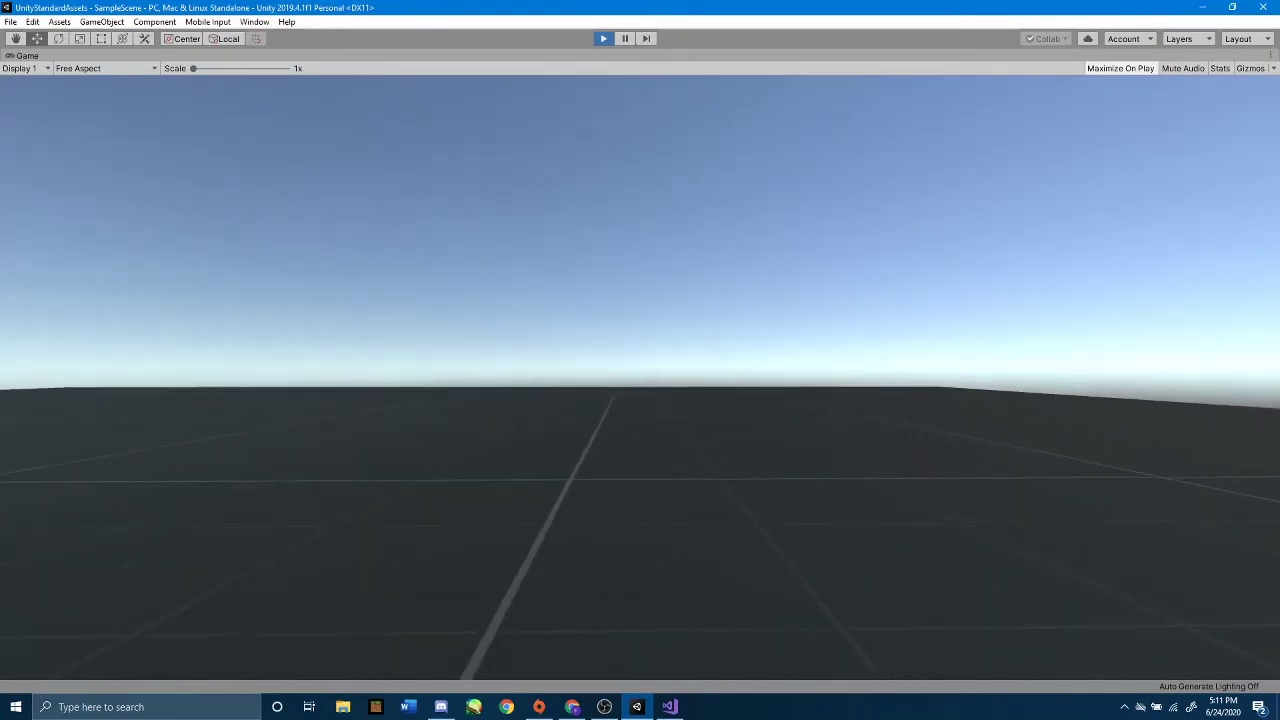
key(w)
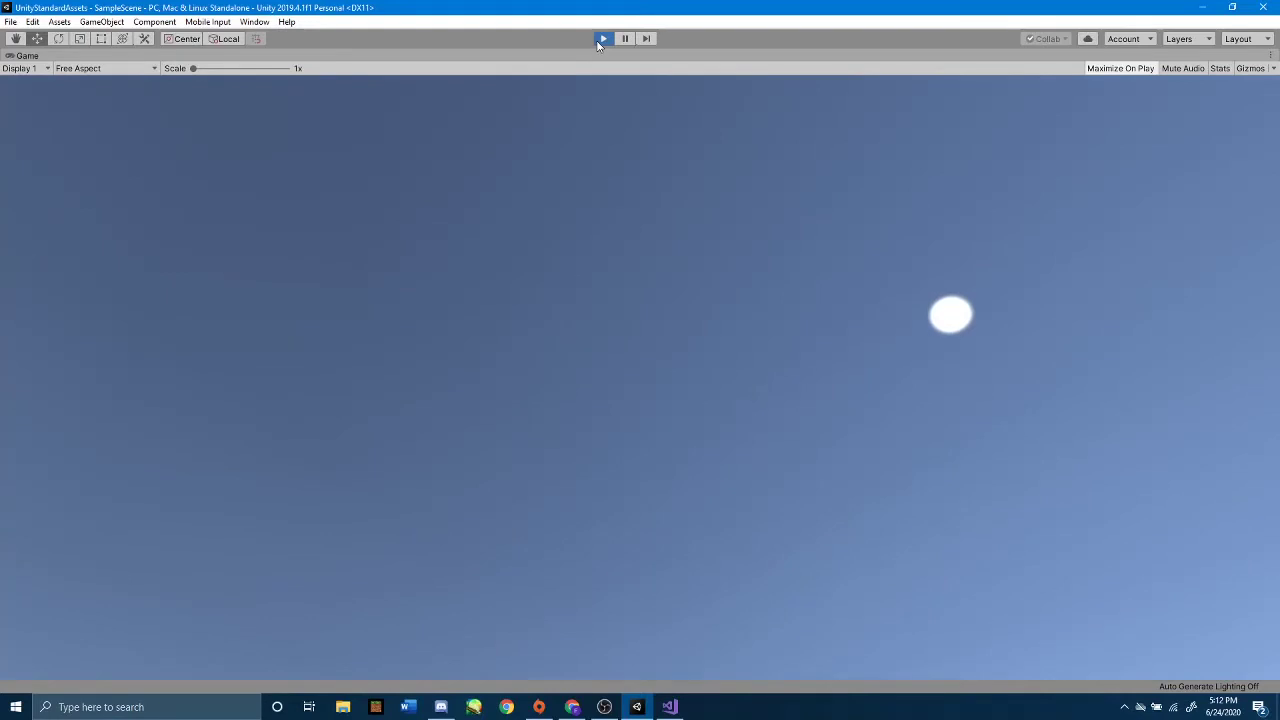
click(600, 40)
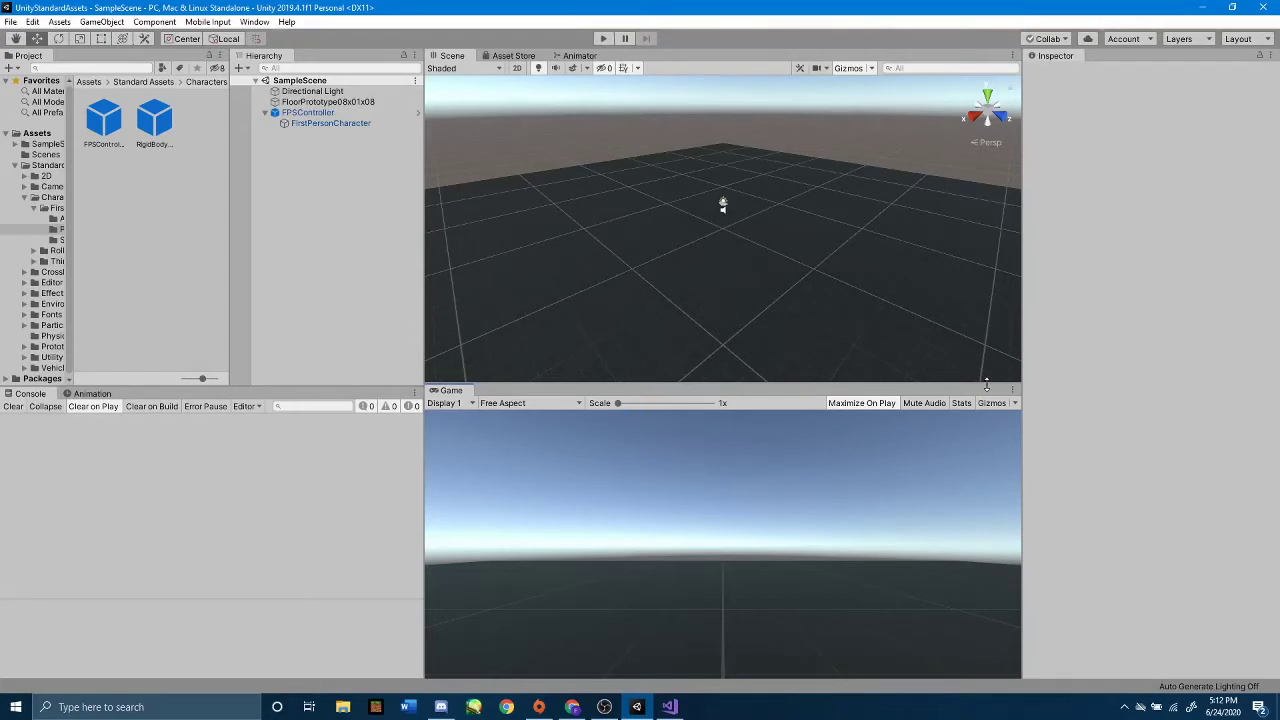
- Select FPSController in the scene hierarchy and open the Jump Speed value of its First Person Controller script for editing
click(318, 113)
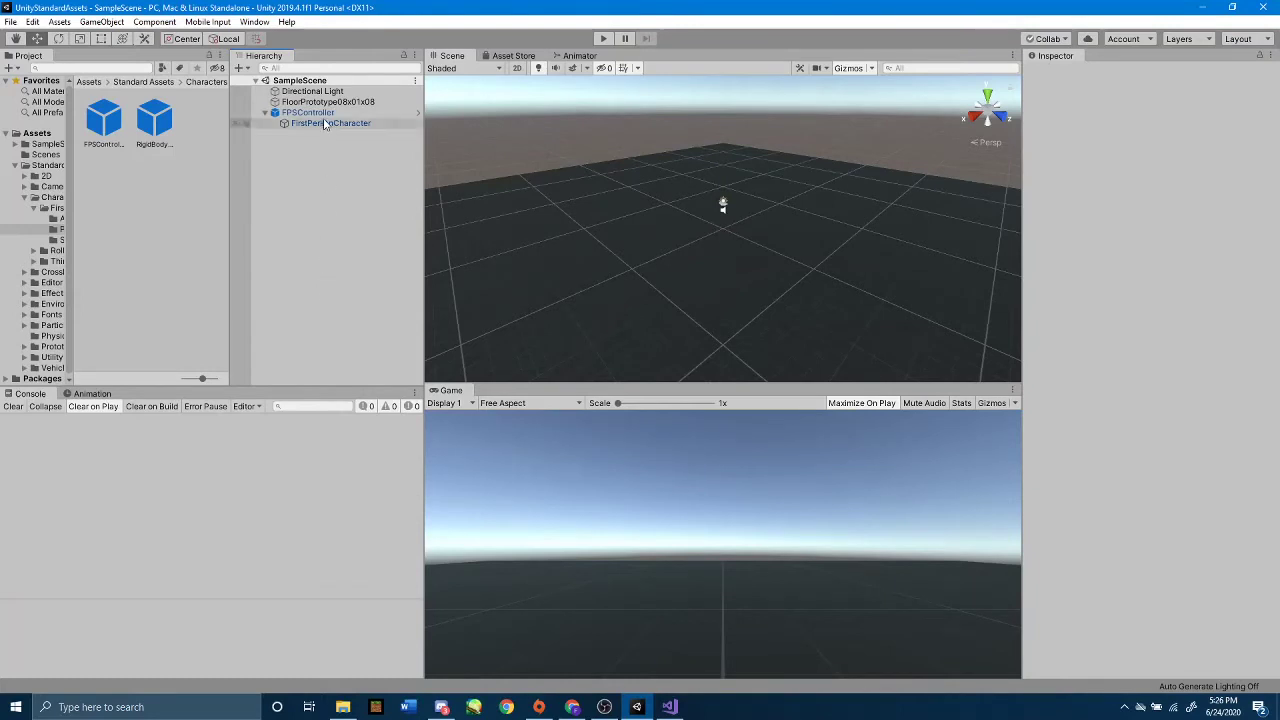
click(333, 114)
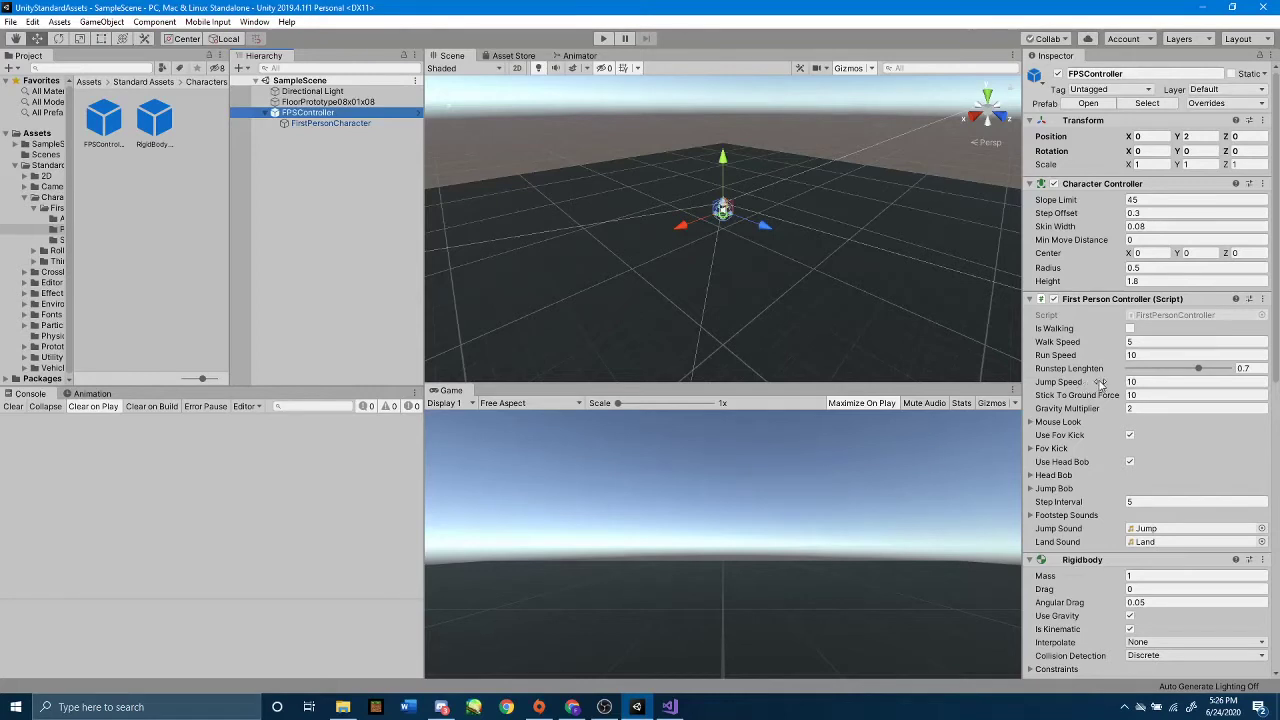
click(1133, 382)
key(Return)
- Run the scene to try the character's movement with the existing controller settings, and stop Play mode
click(608, 40)
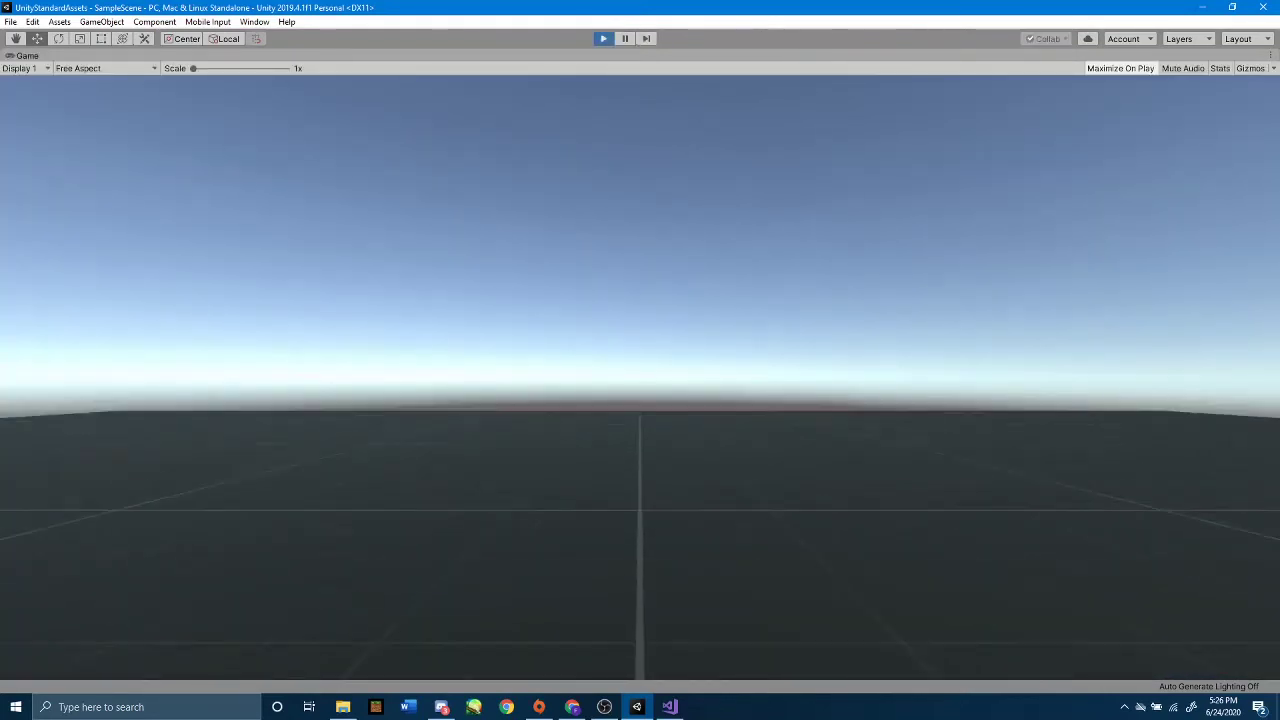
key(w)
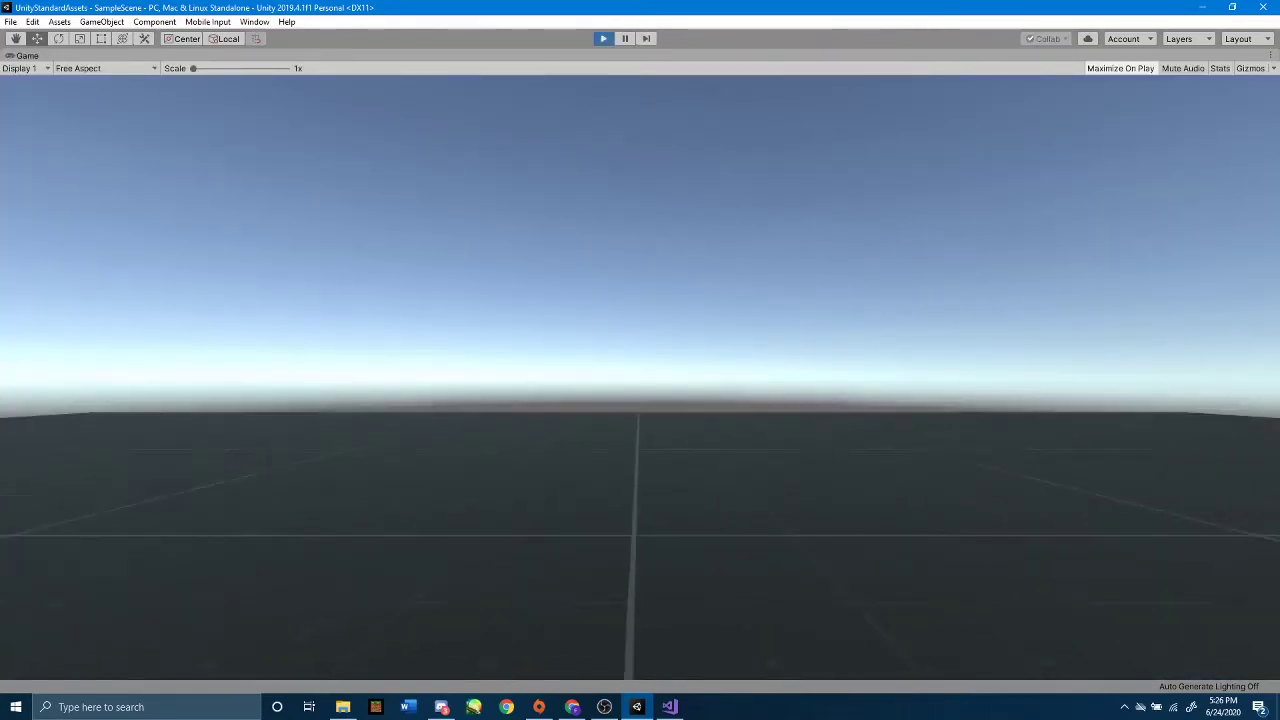
key(w)
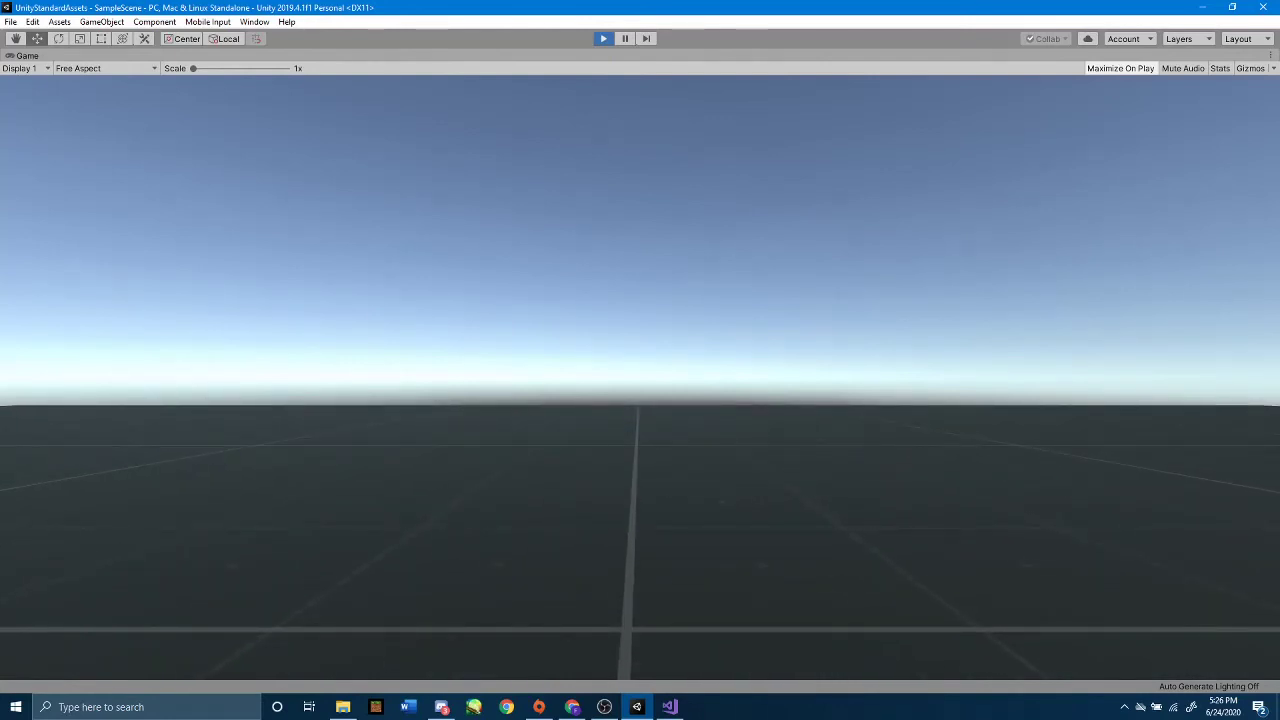
mouse_move(589, 206)
mouse_move(583, 68)
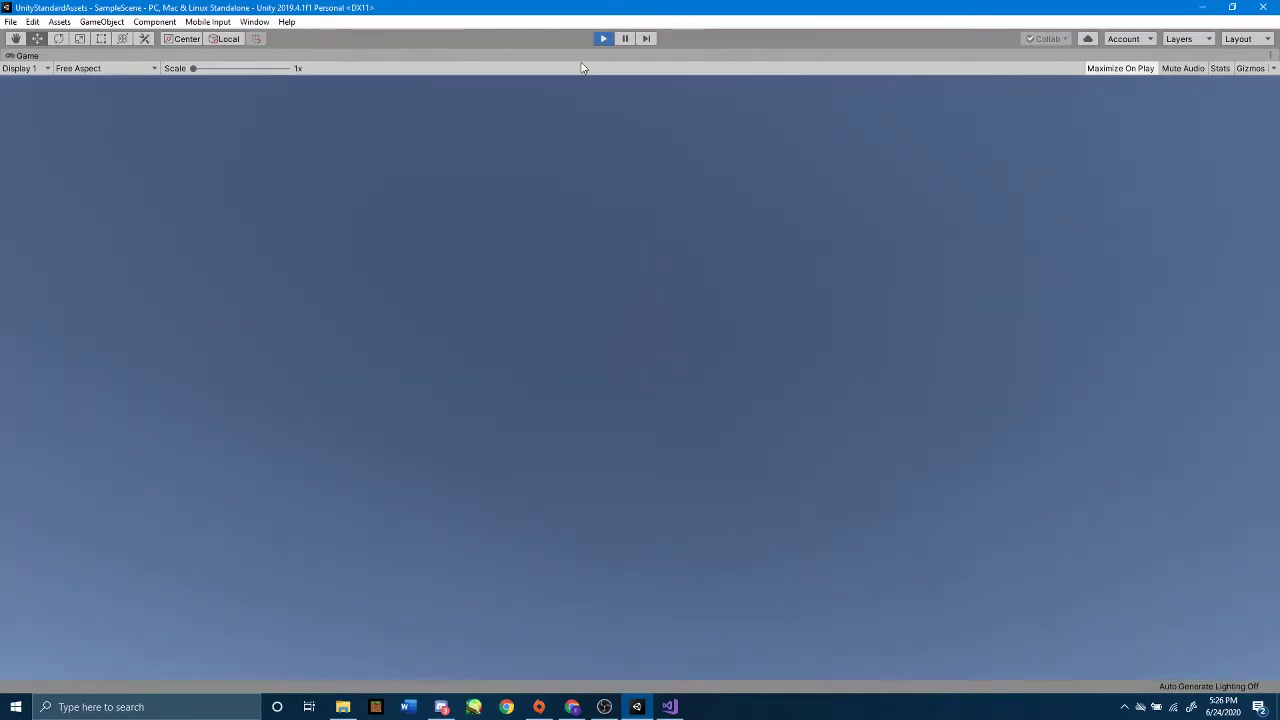
click(603, 38)
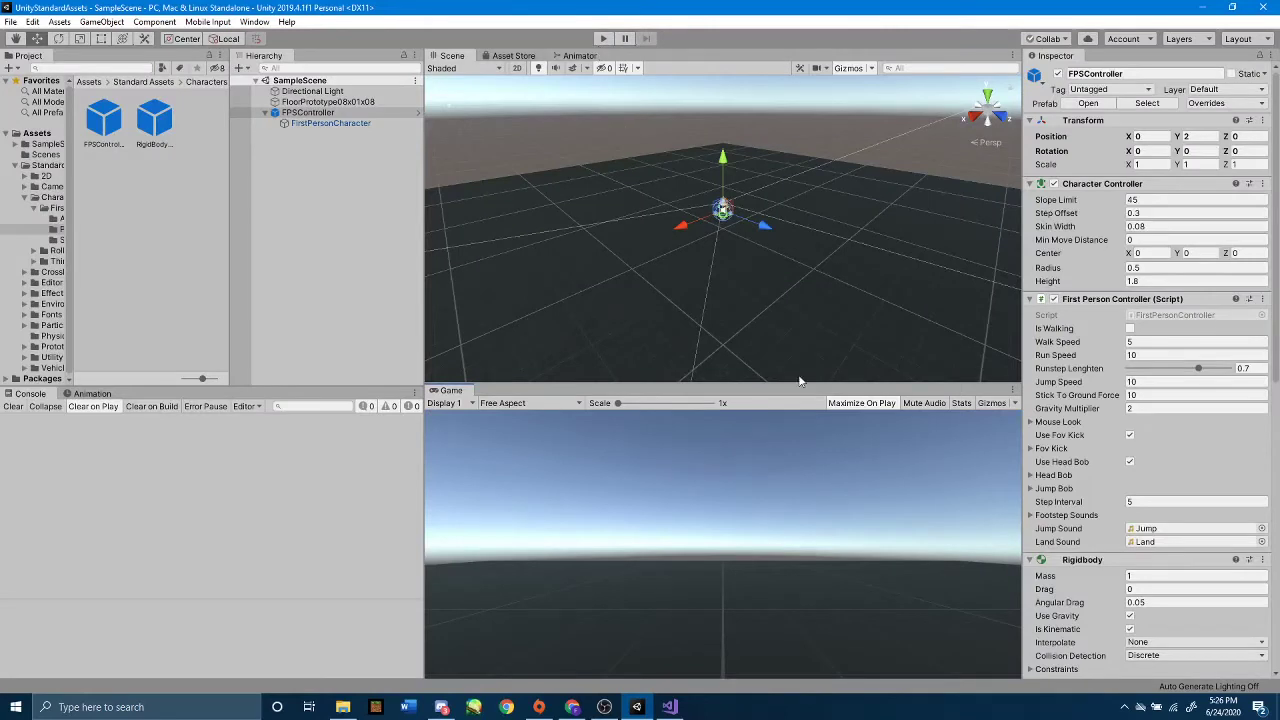
- Try a Jump Speed of 50 on FPSController by jumping in Play mode, and restore the value to 10
click(1148, 381)
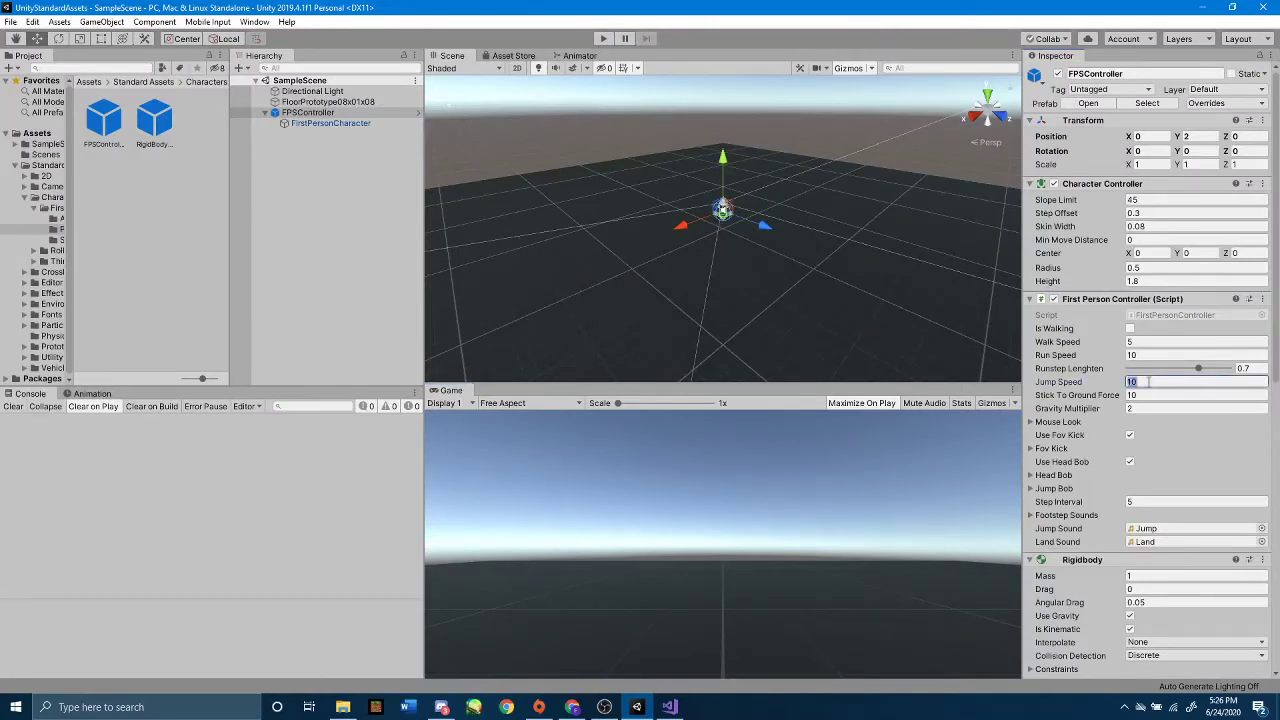
text(5)
click(601, 40)
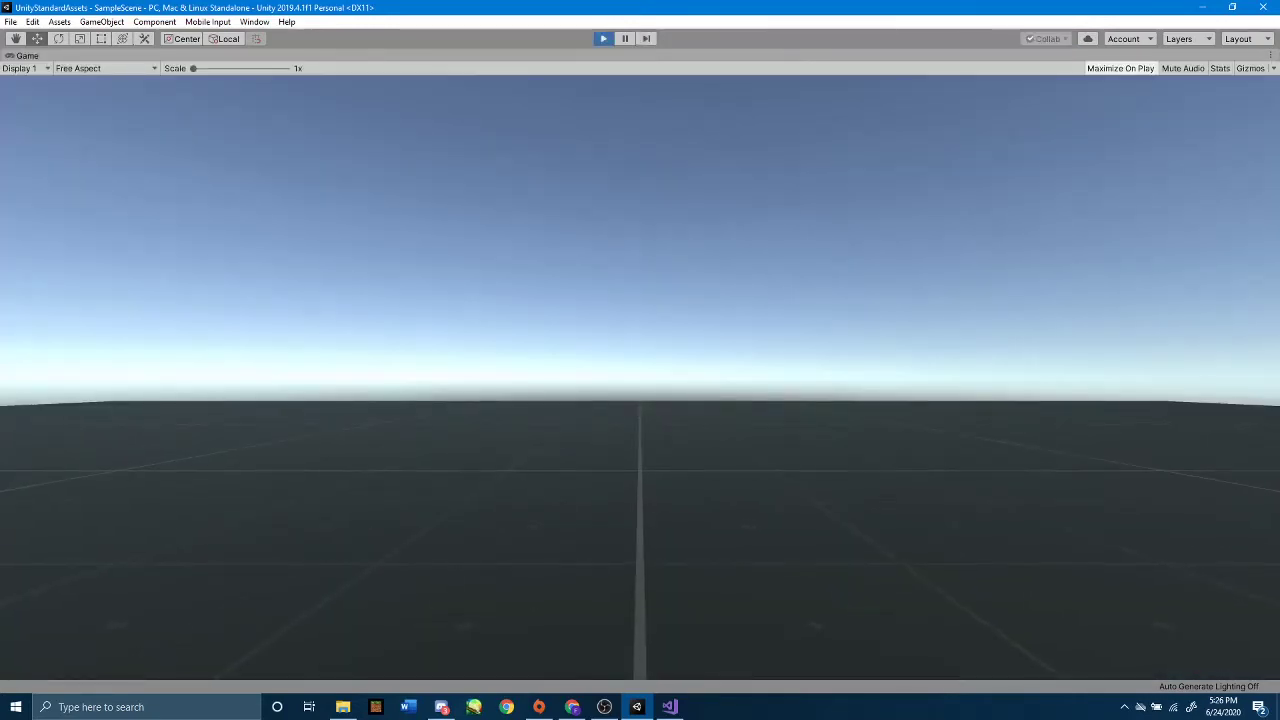
key(space)
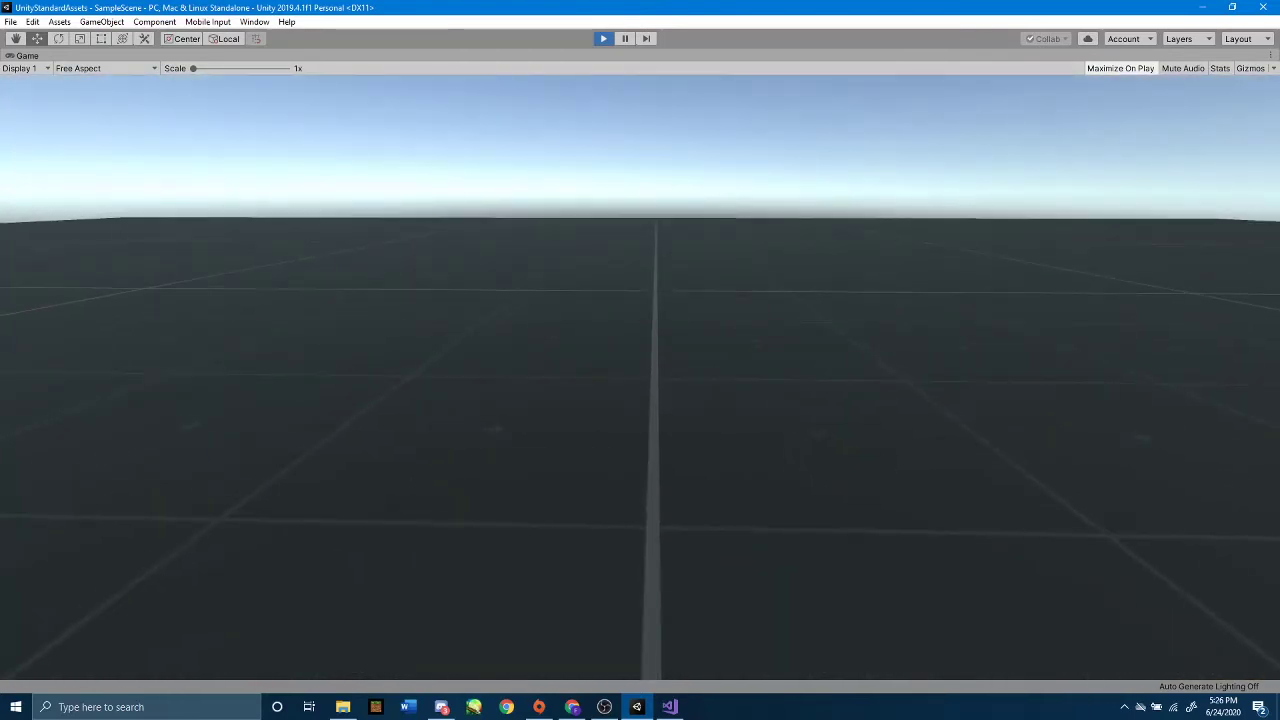
key(space)
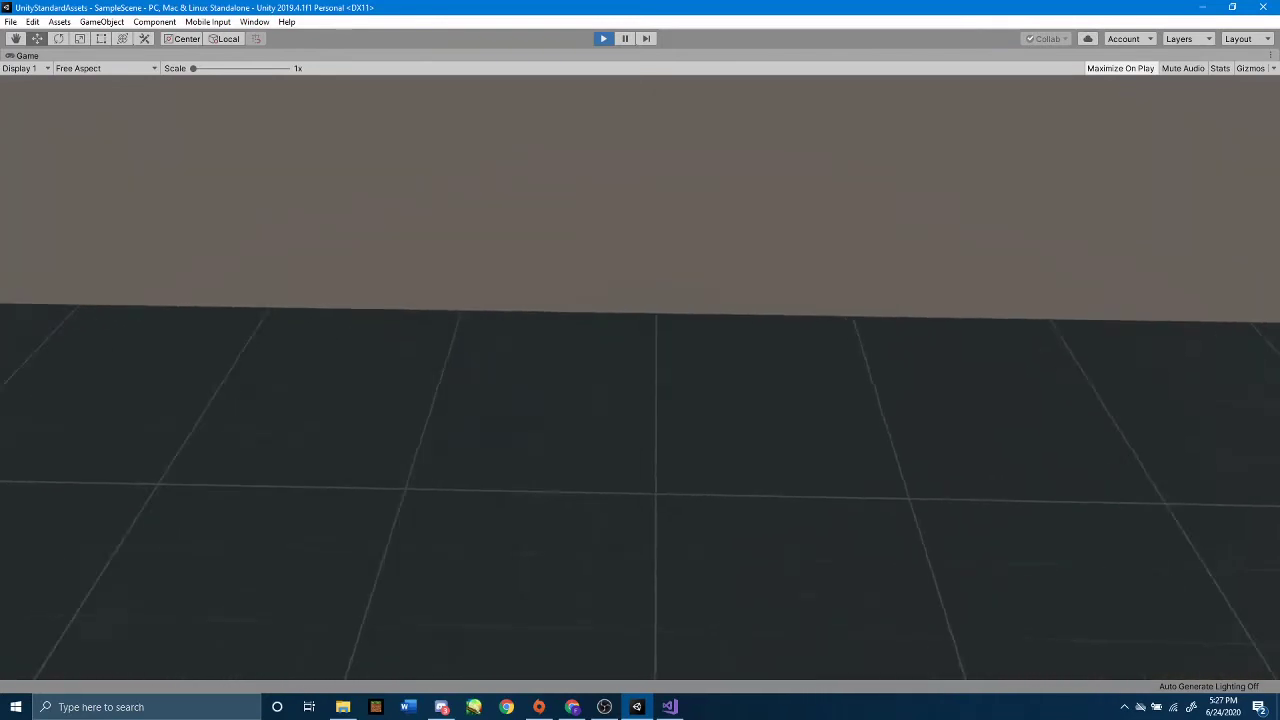
key(Escape)
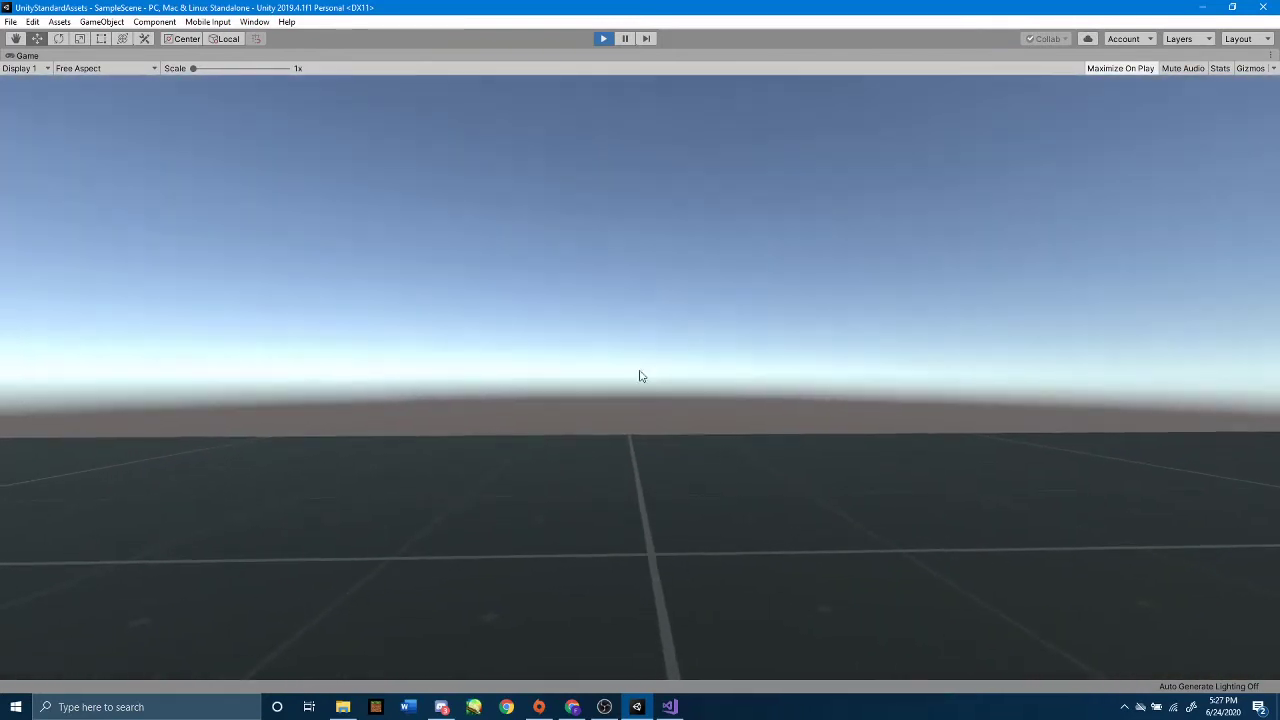
click(604, 38)
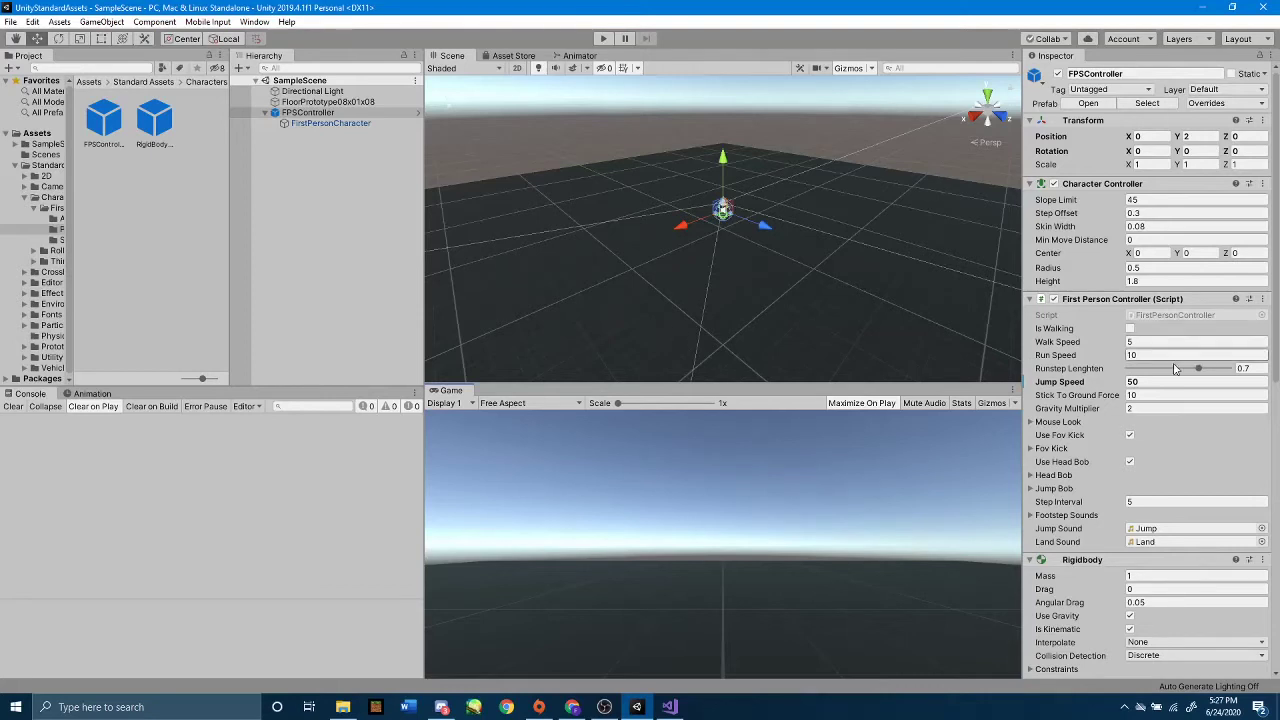
click(1145, 381)
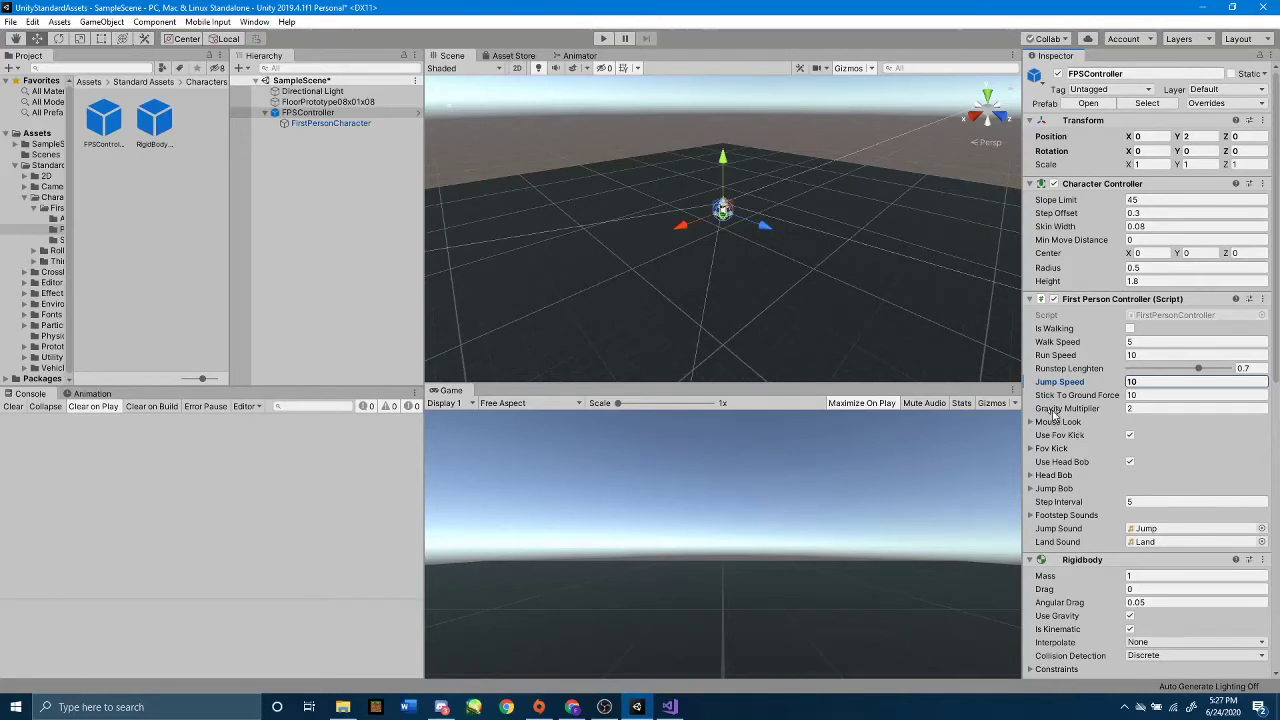
- Try a Gravity Multiplier of 0.5 on FPSController in Play mode, and restore the value to 2
click(1163, 409)
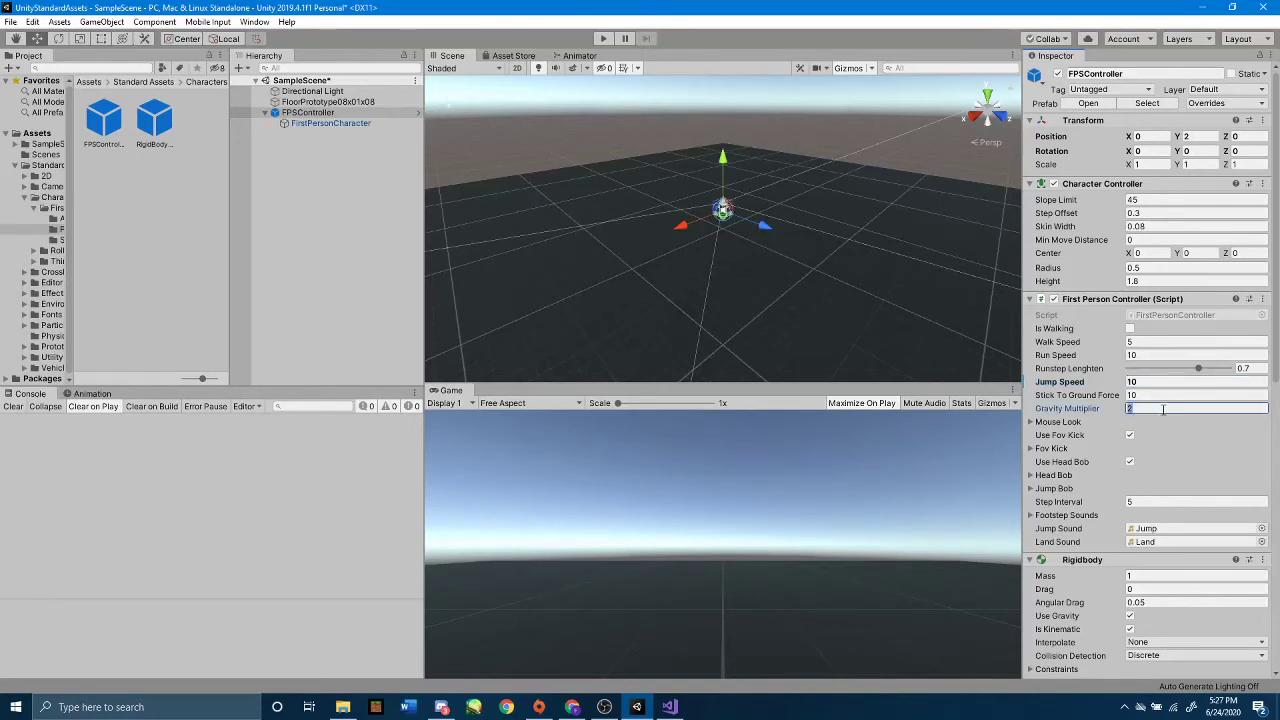
key(BackSpace)
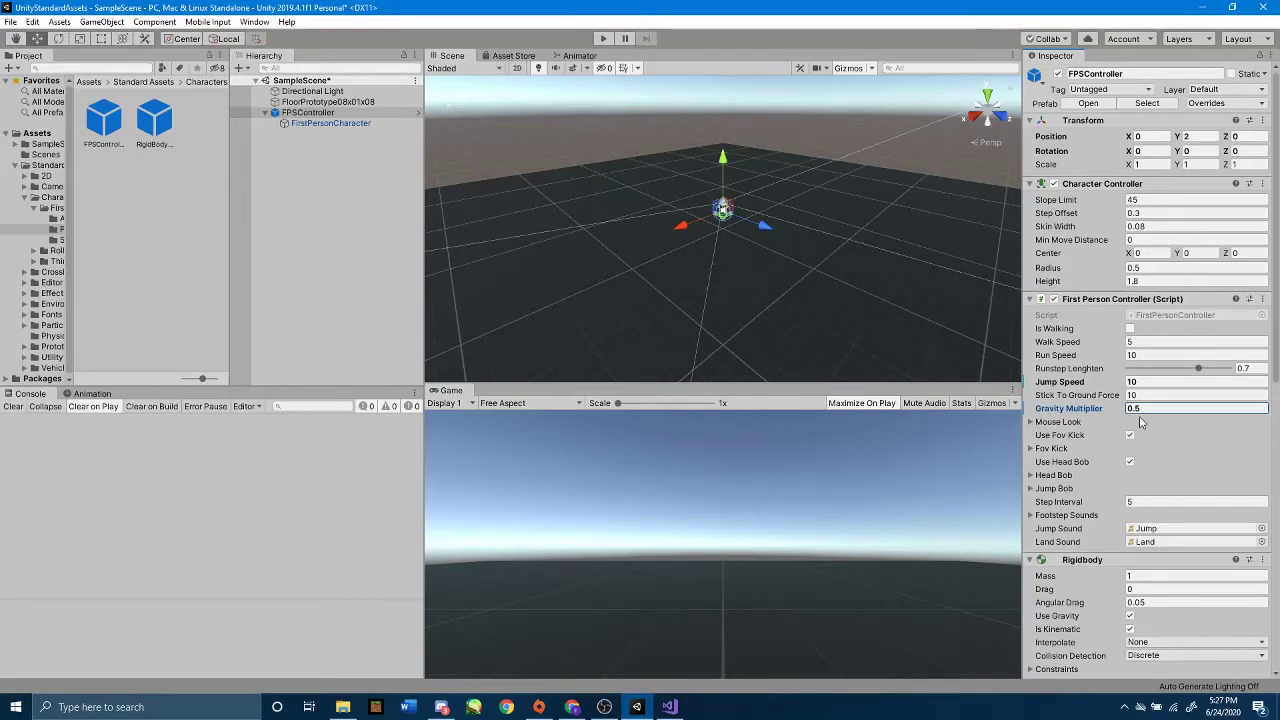
click(604, 39)
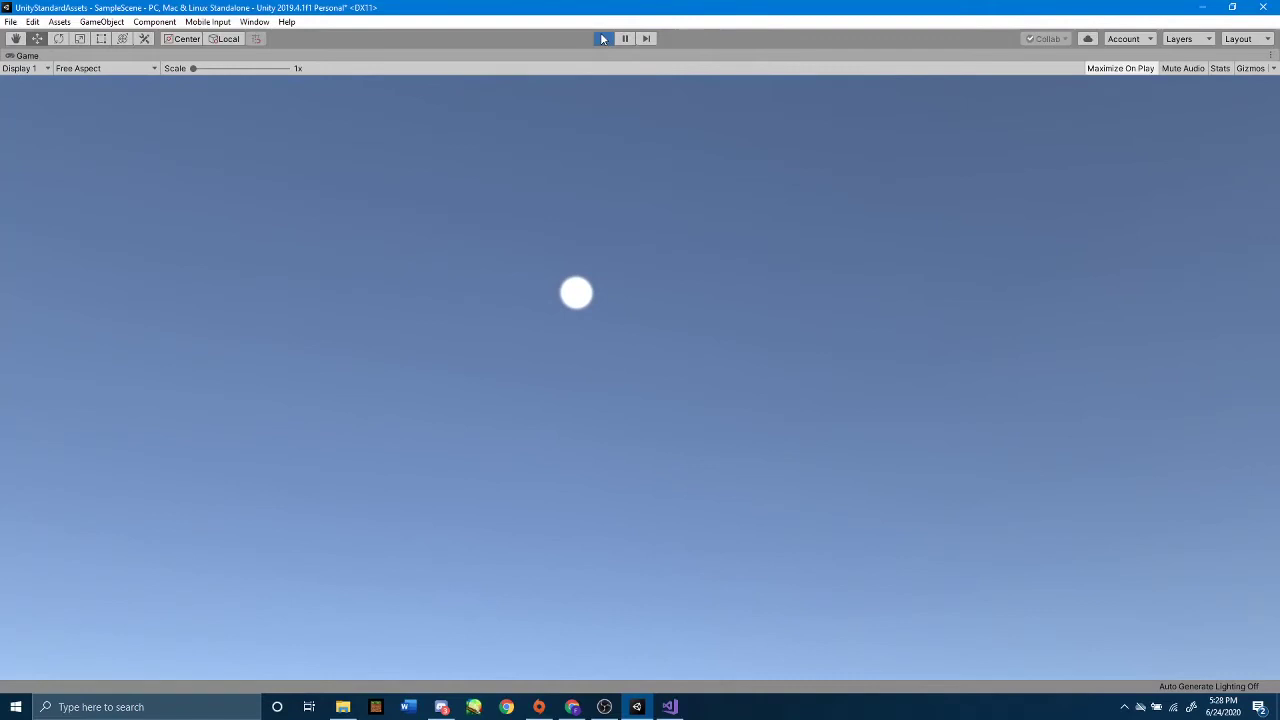
click(603, 38)
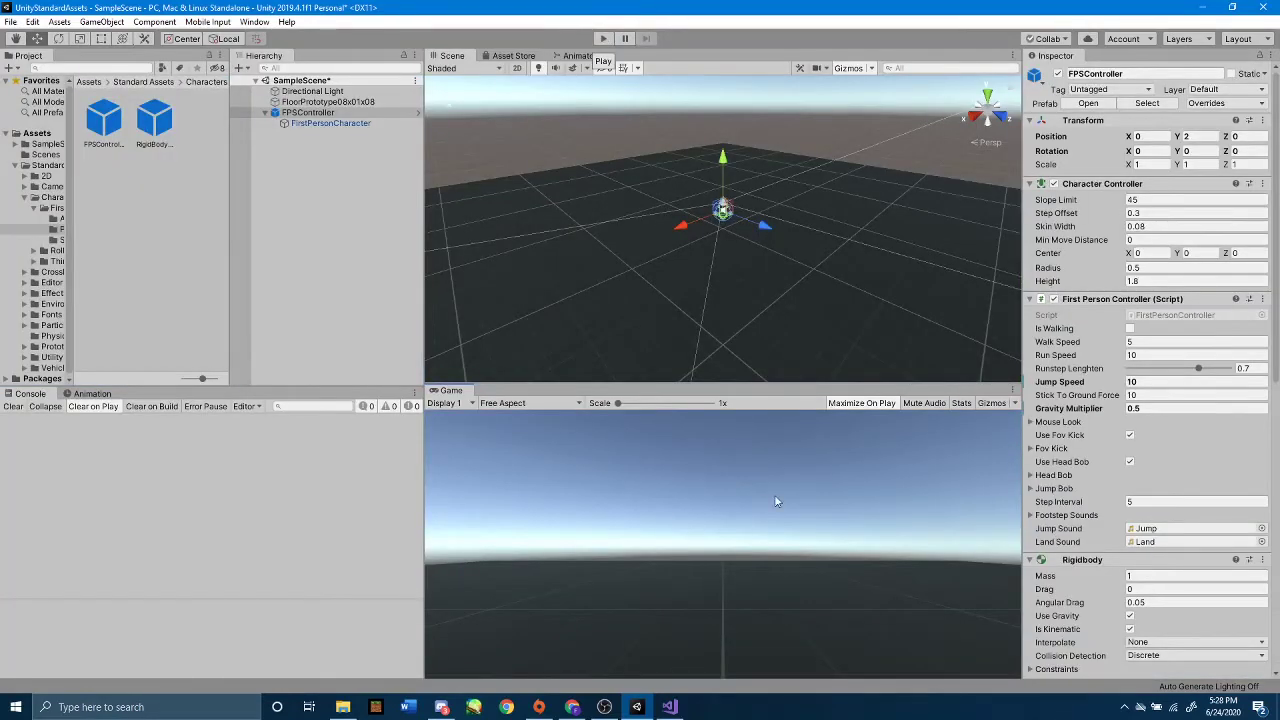
click(1163, 406)
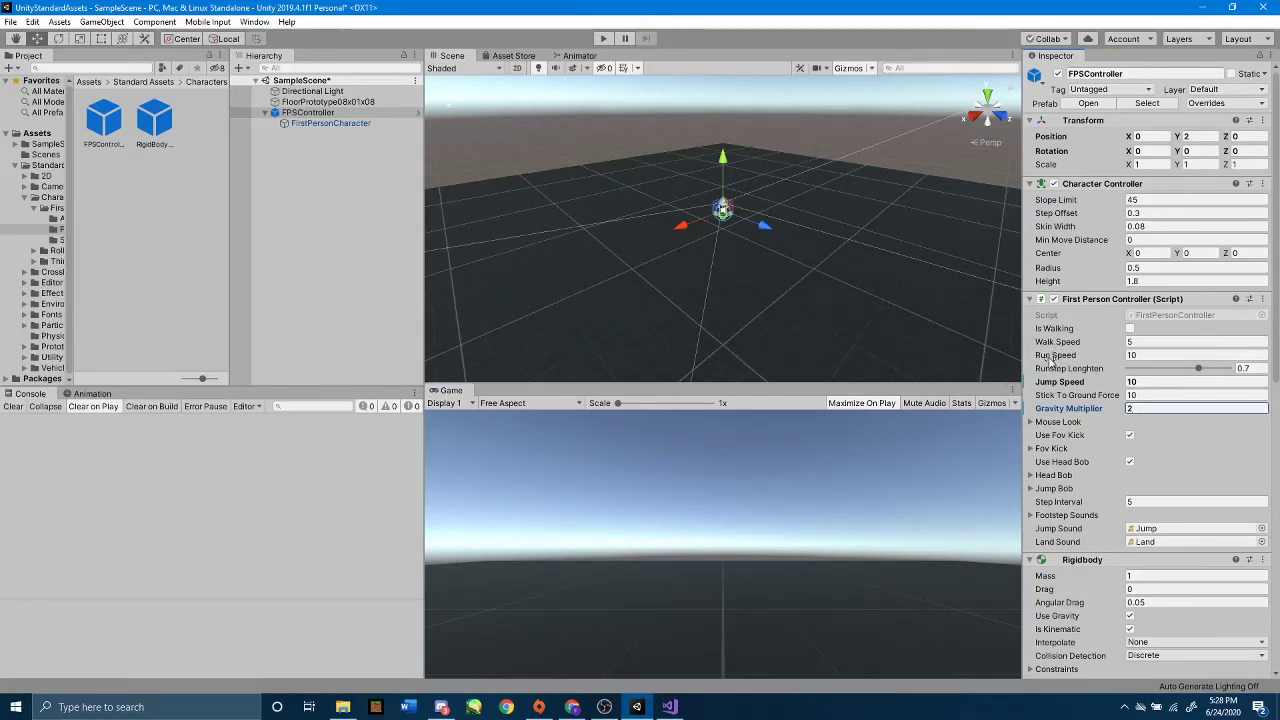
- Set FPSController's Walk Speed to 10 and Run Speed to 50, and save the scene
click(1146, 342)
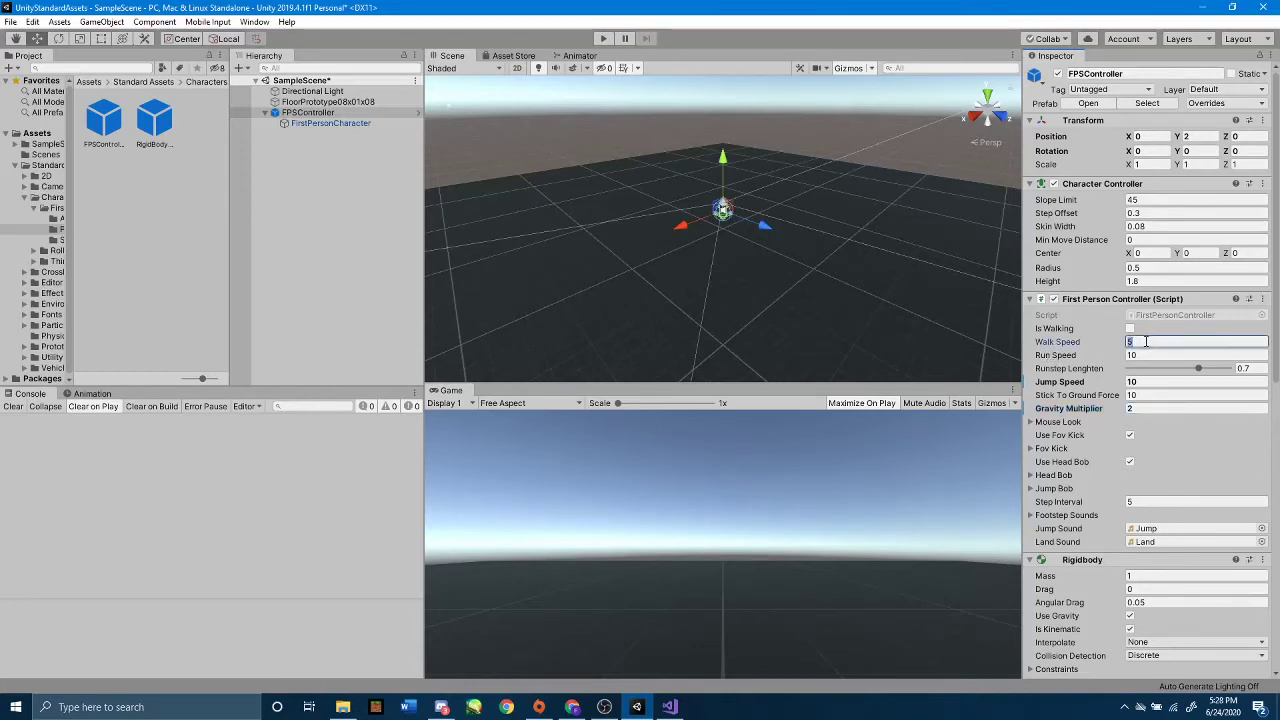
text(10)
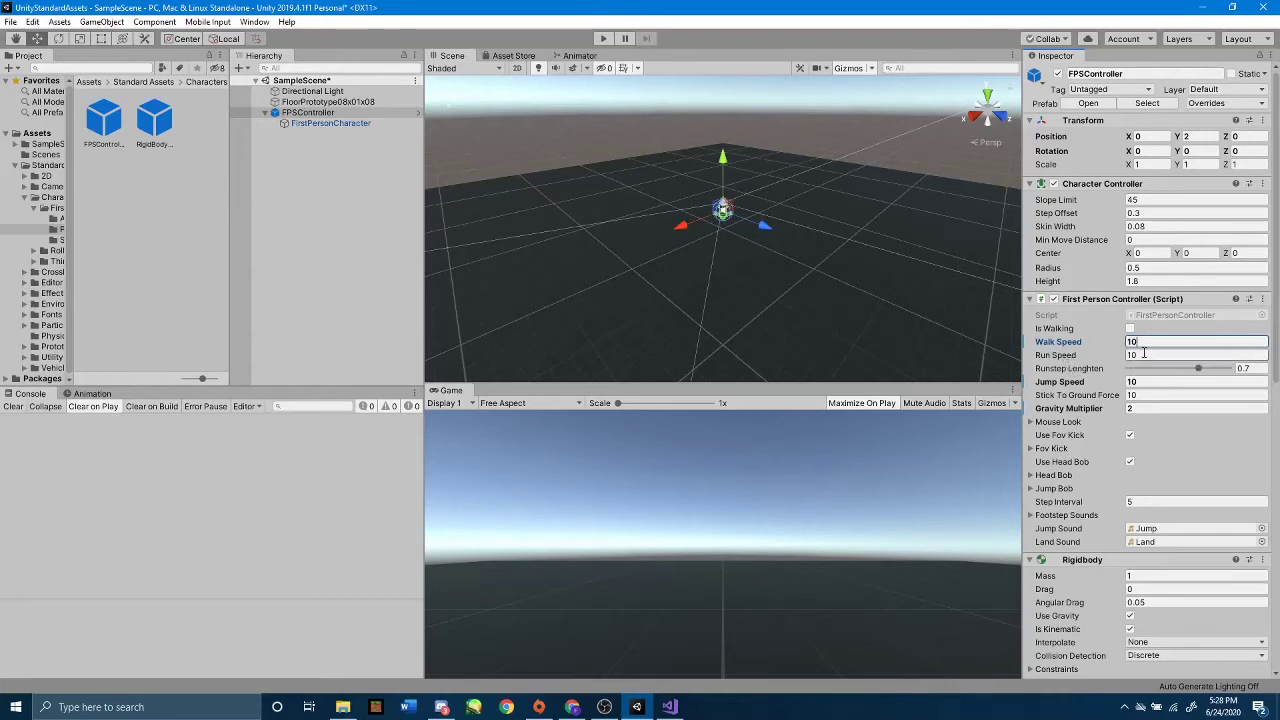
click(1141, 354)
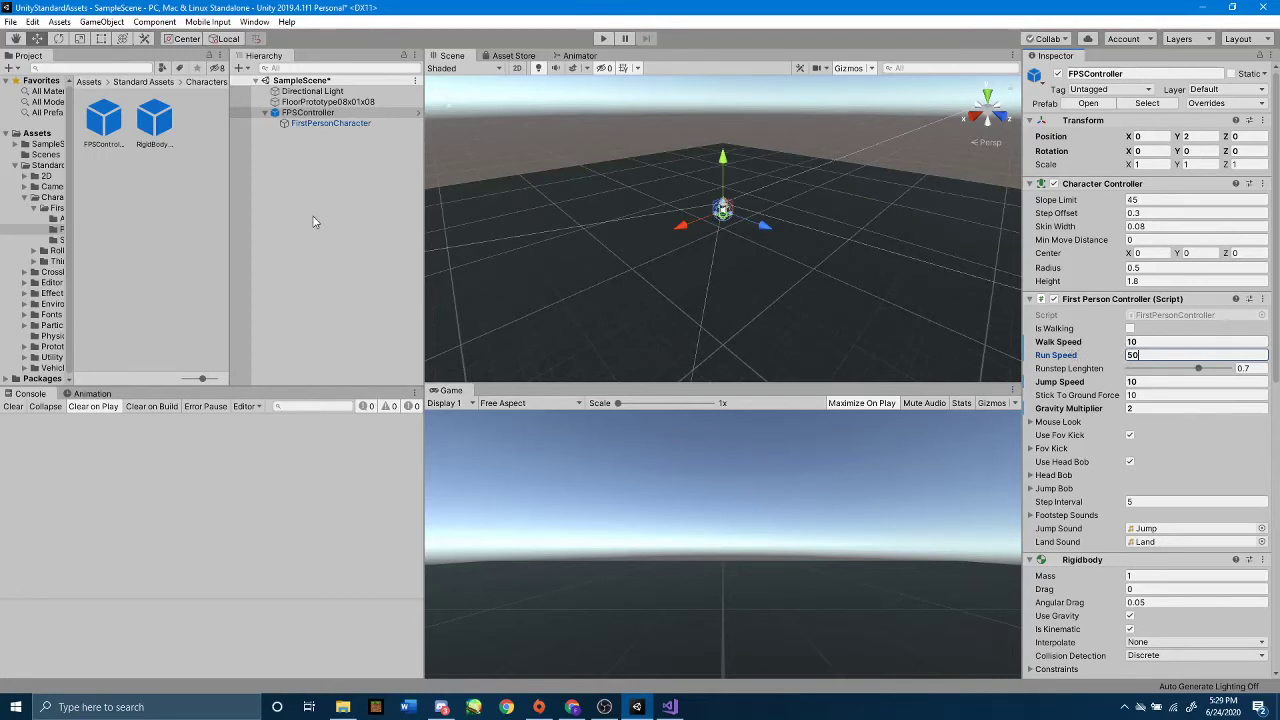
key(ctrl+s)
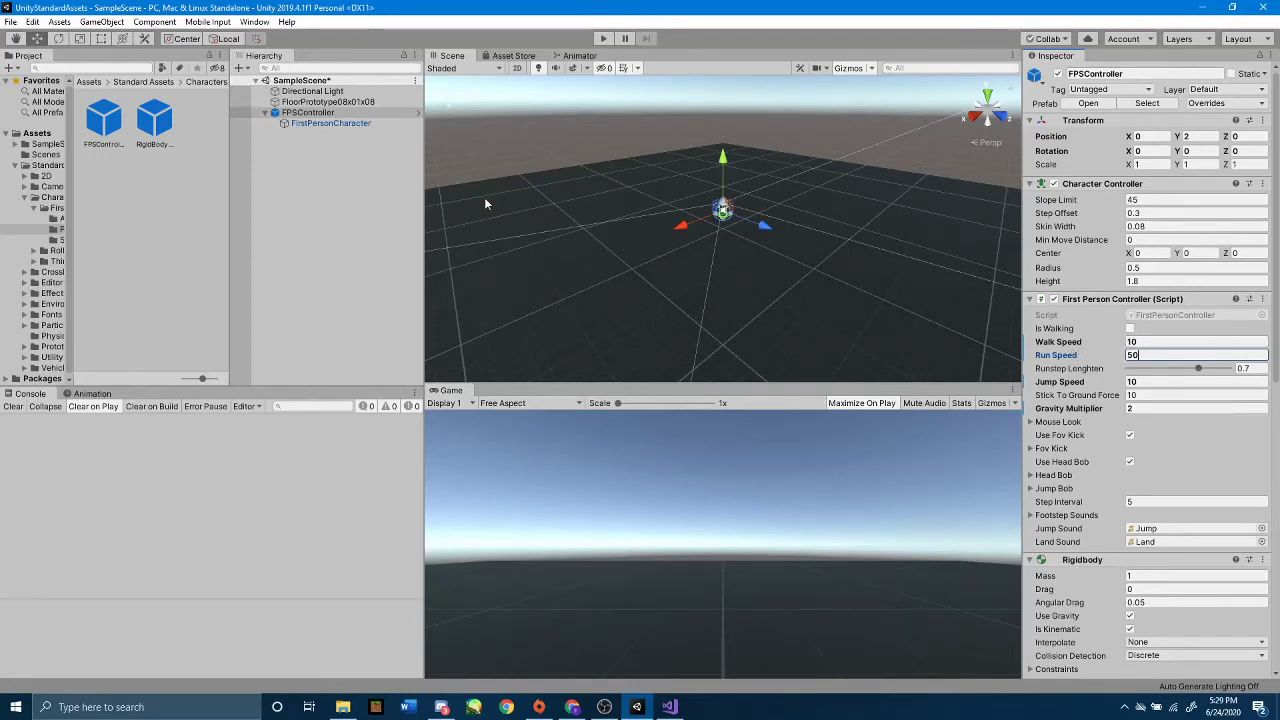
- Run the scene and move the character around the floor to test the new walk and run speeds
click(603, 39)
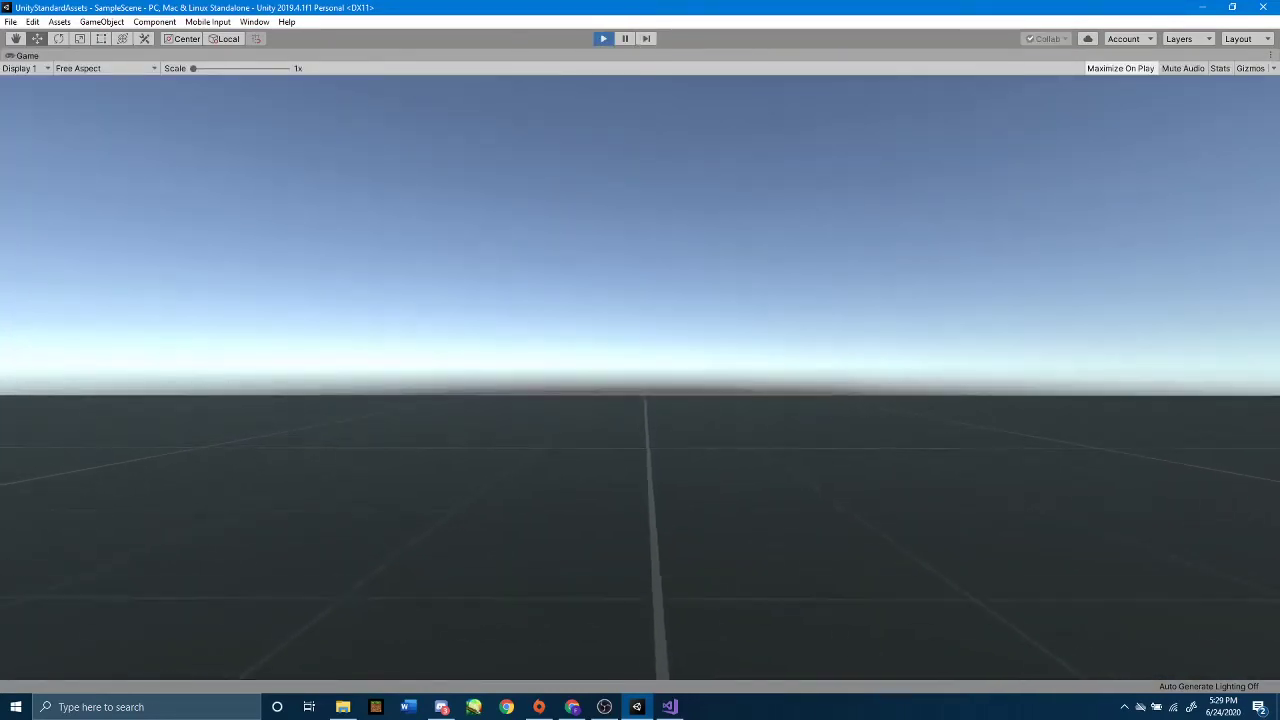
key(w)
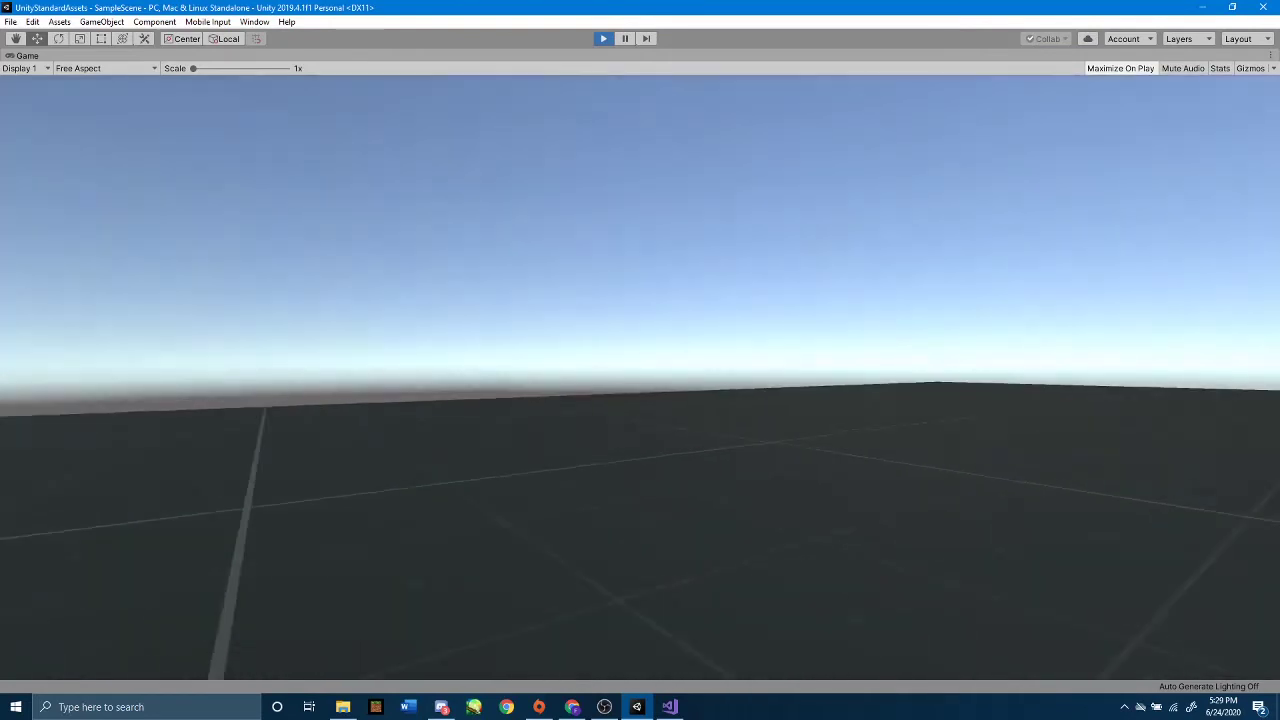
key(w)
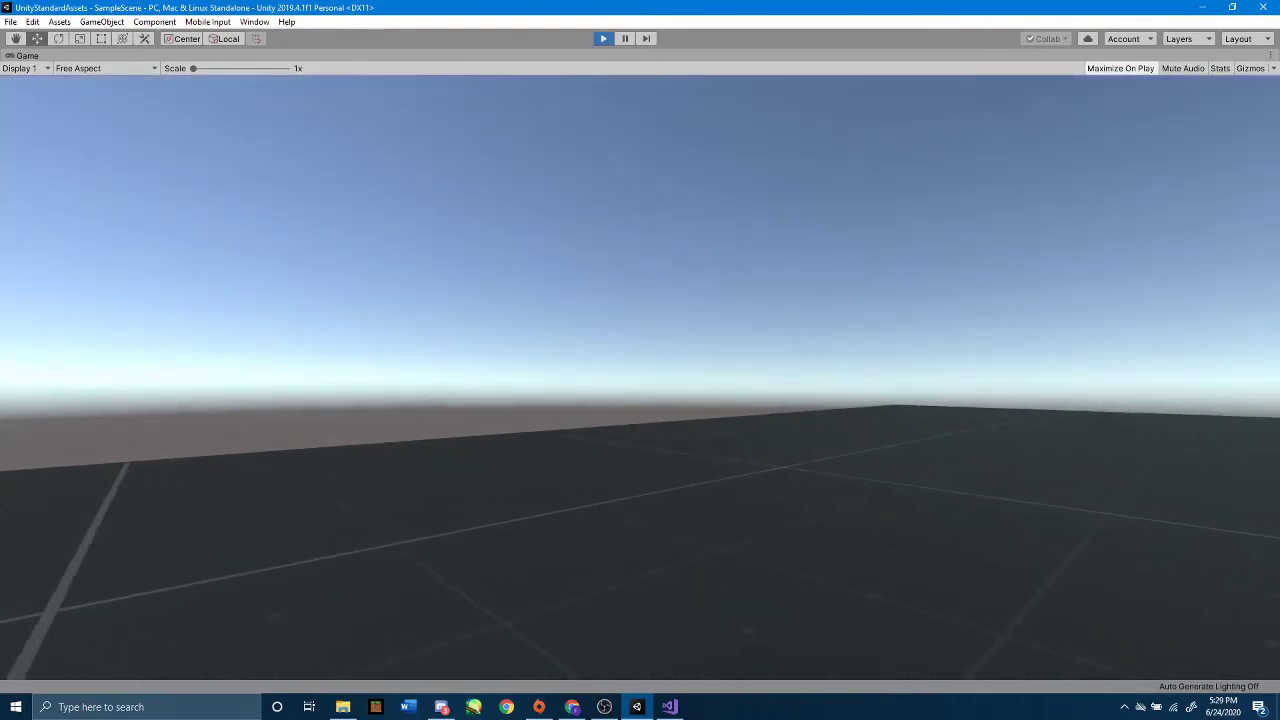
key(w)
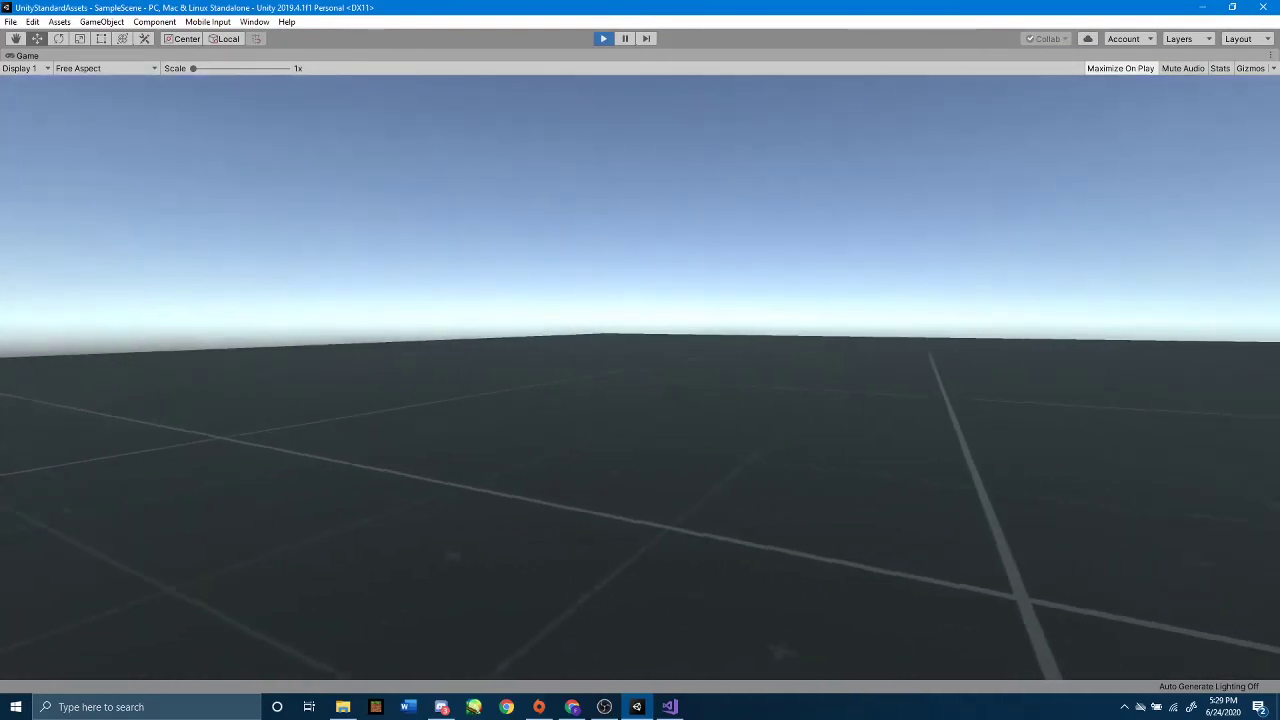
key(w)
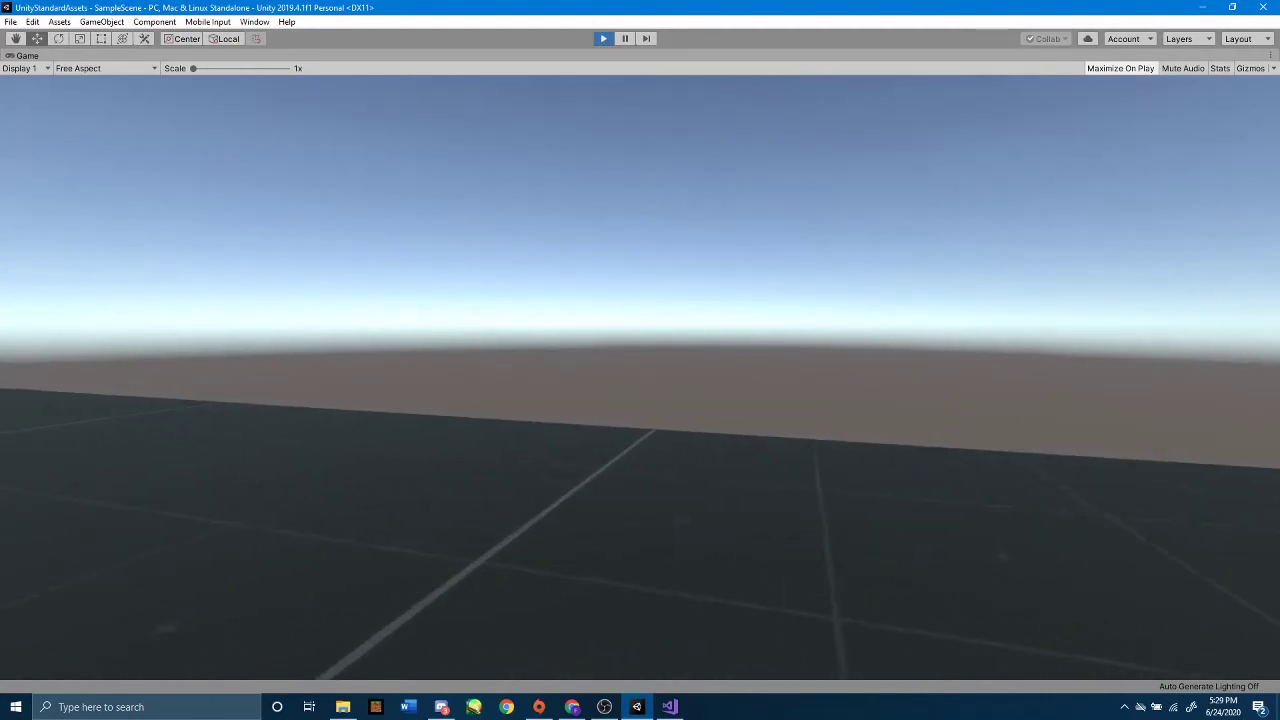
key(w)
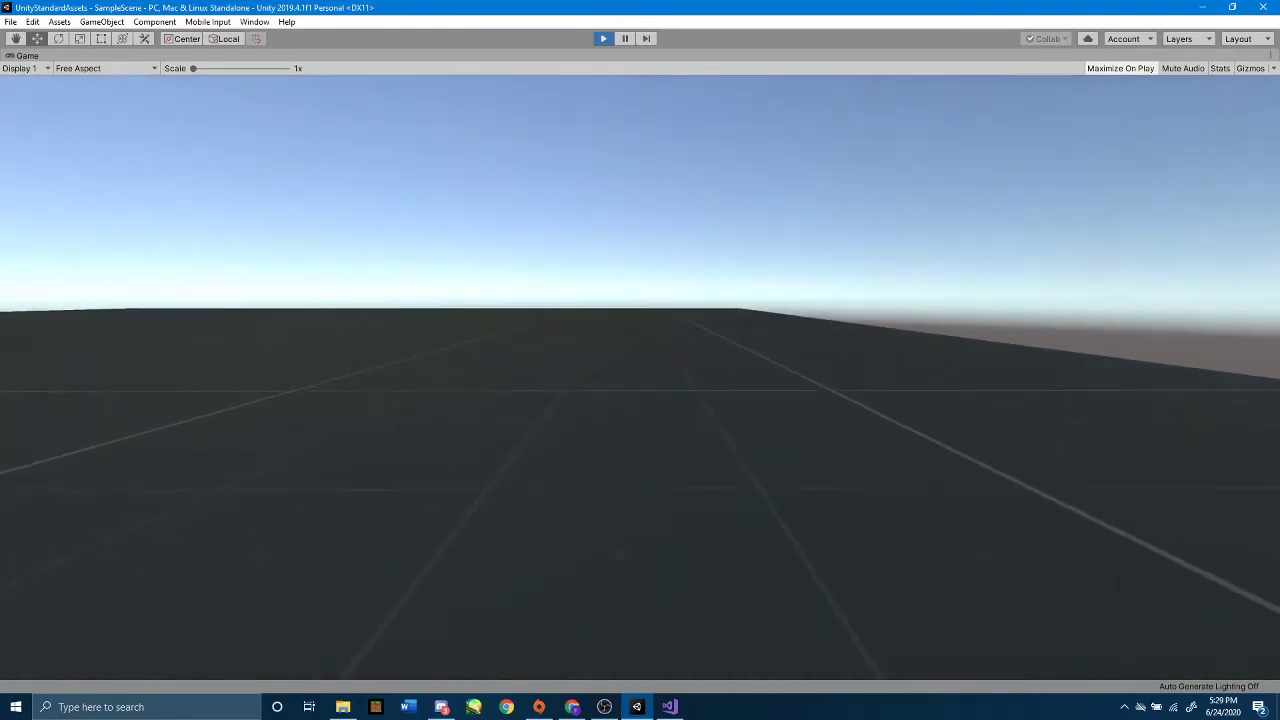
key(w)
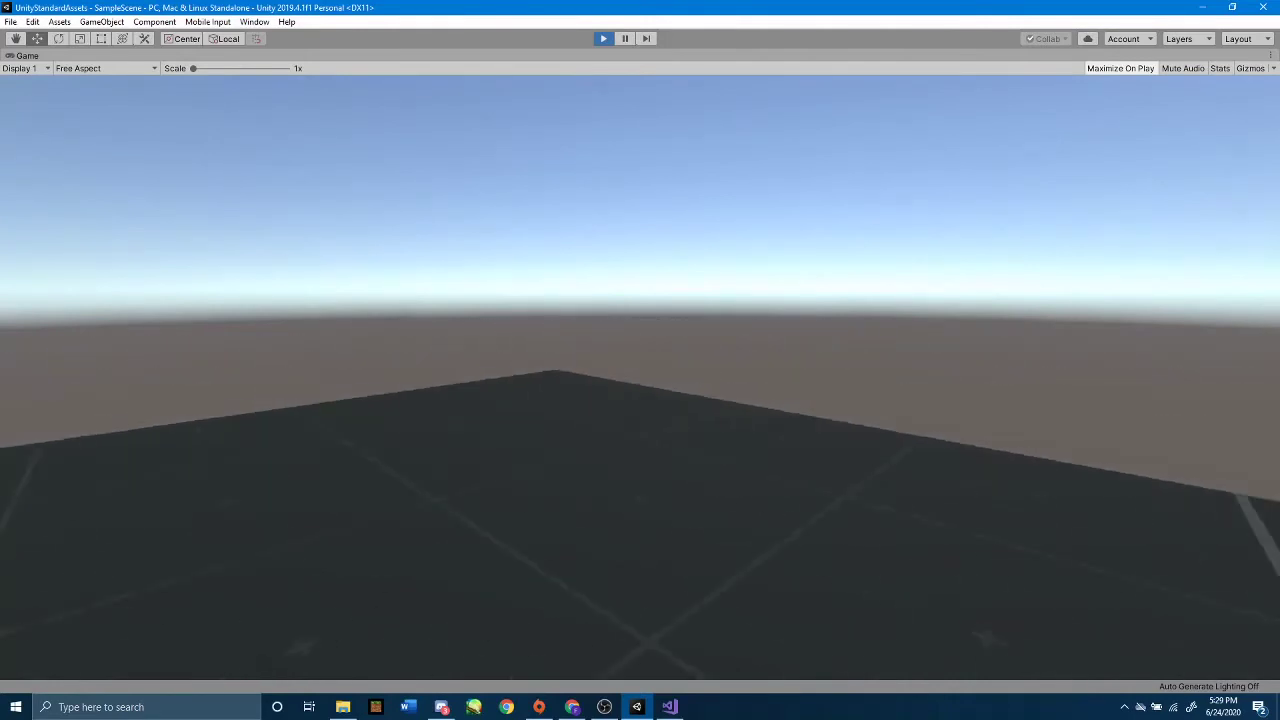
key(w)
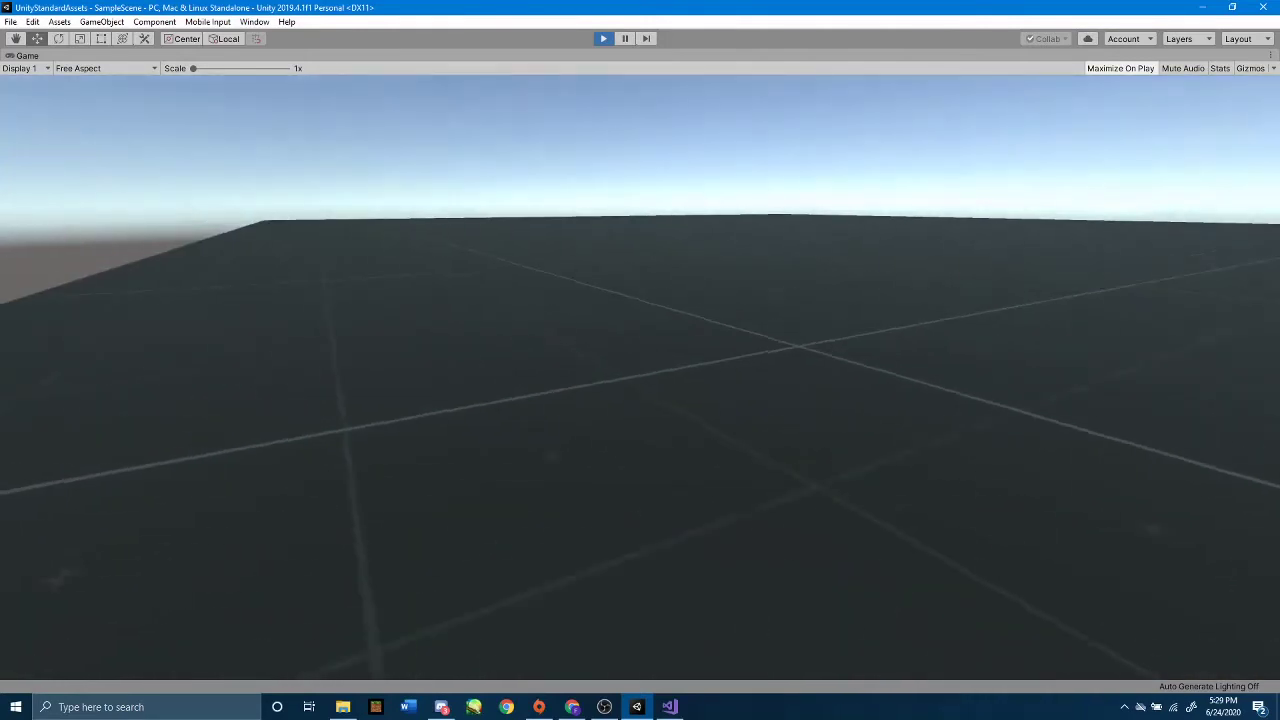
key(w)
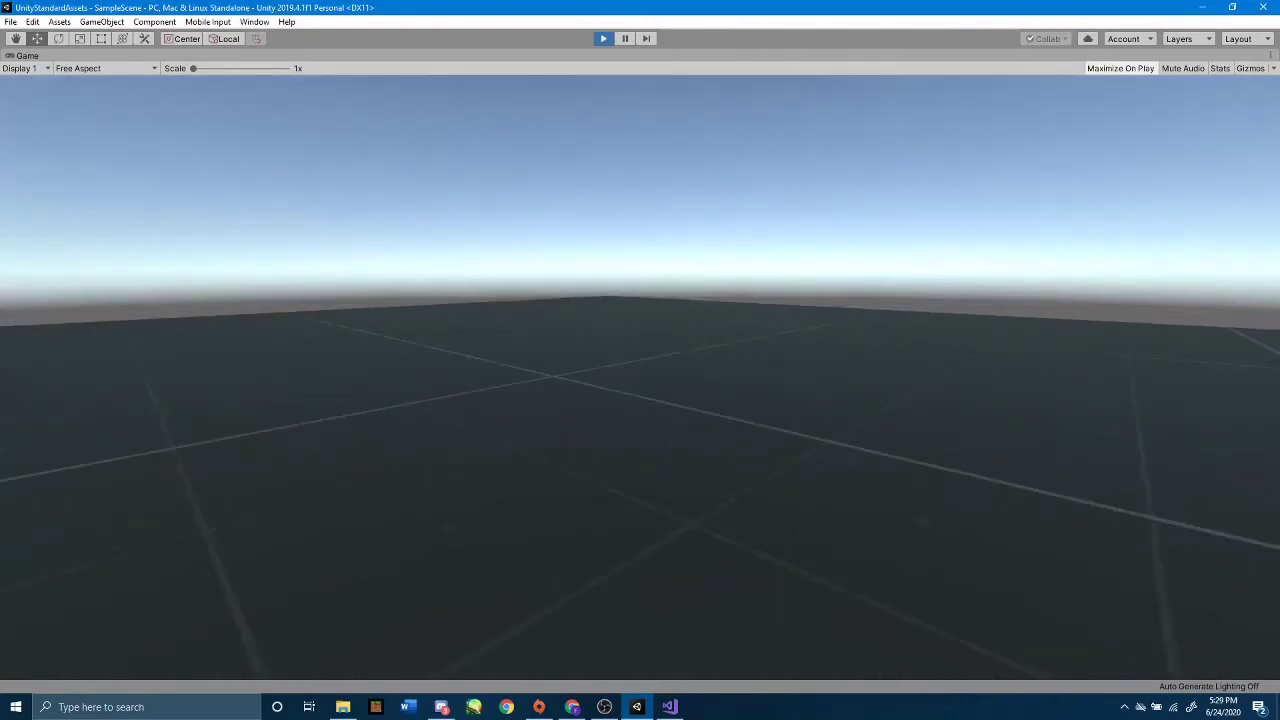
key(w)
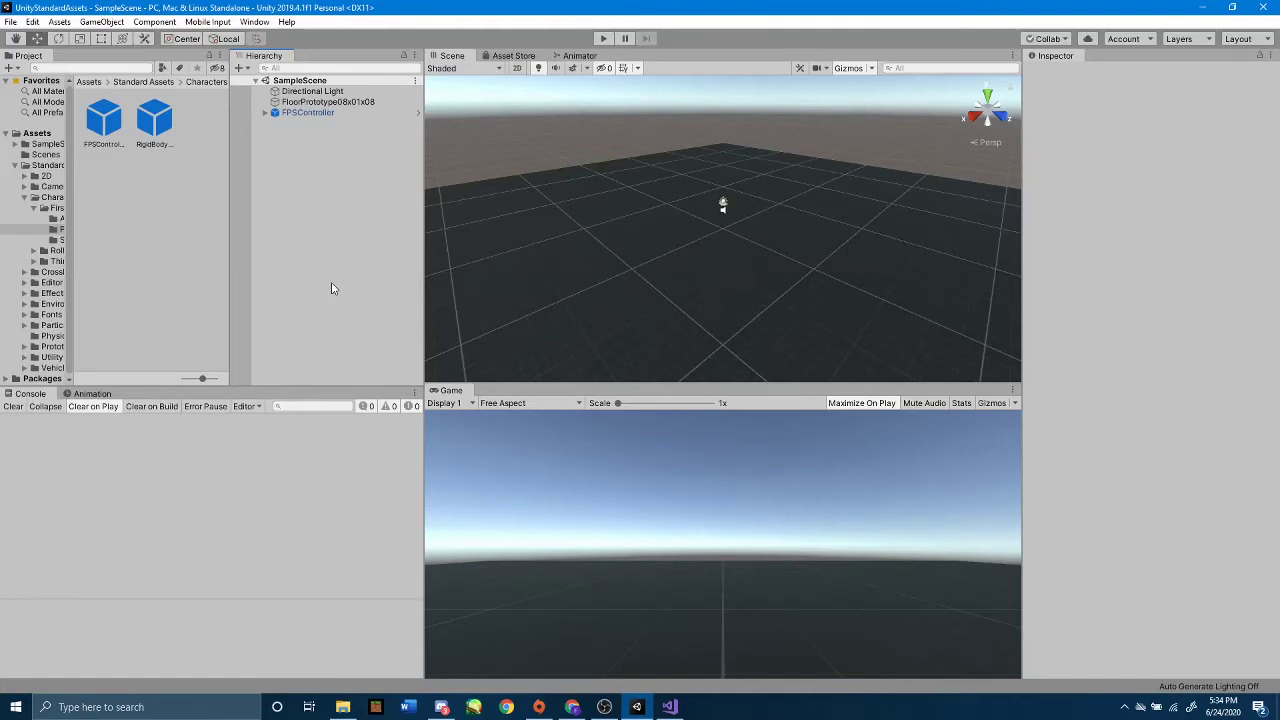
- Rename the FloorPrototype08x01x08 object to Floor and copy it
click(312, 102)
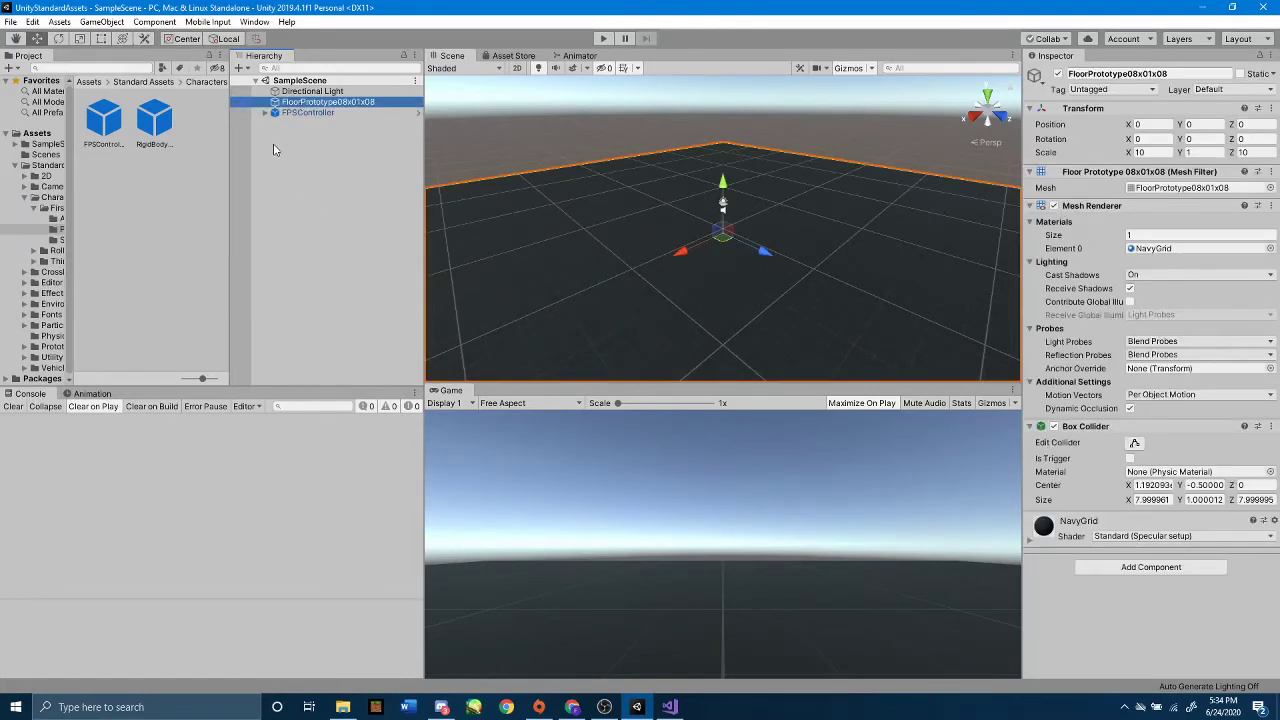
click(1178, 73)
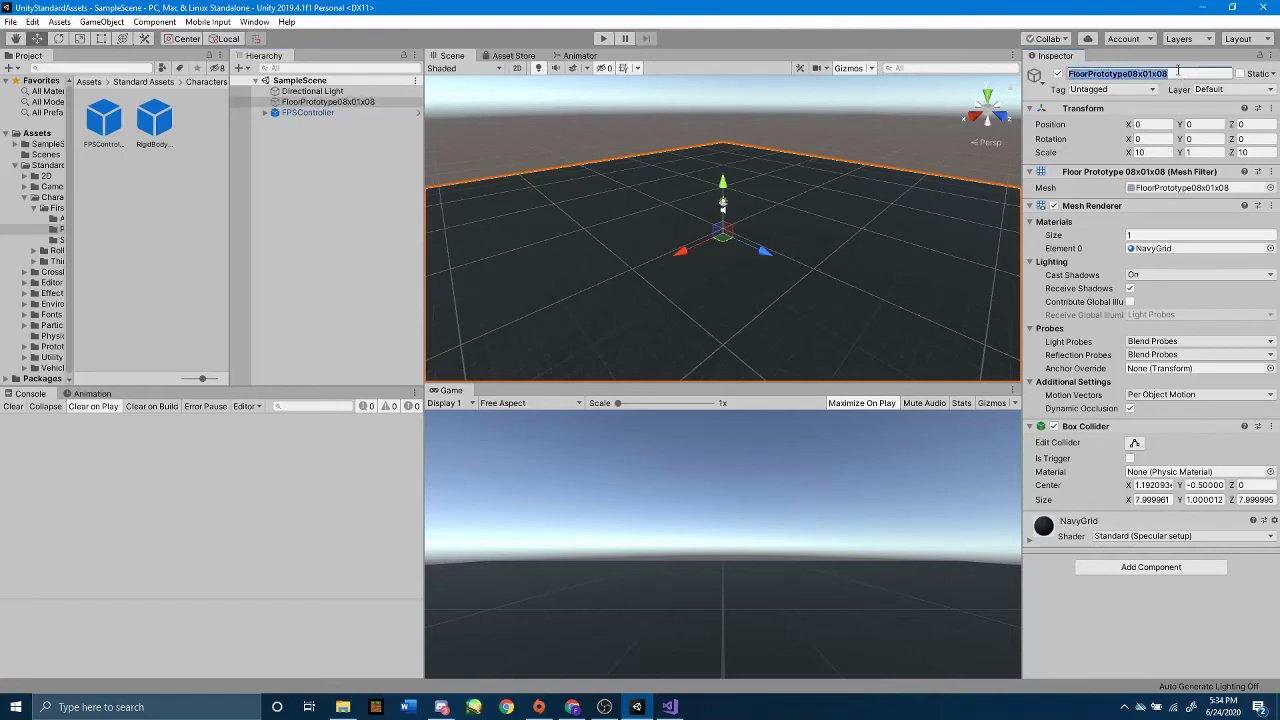
text(Floor)
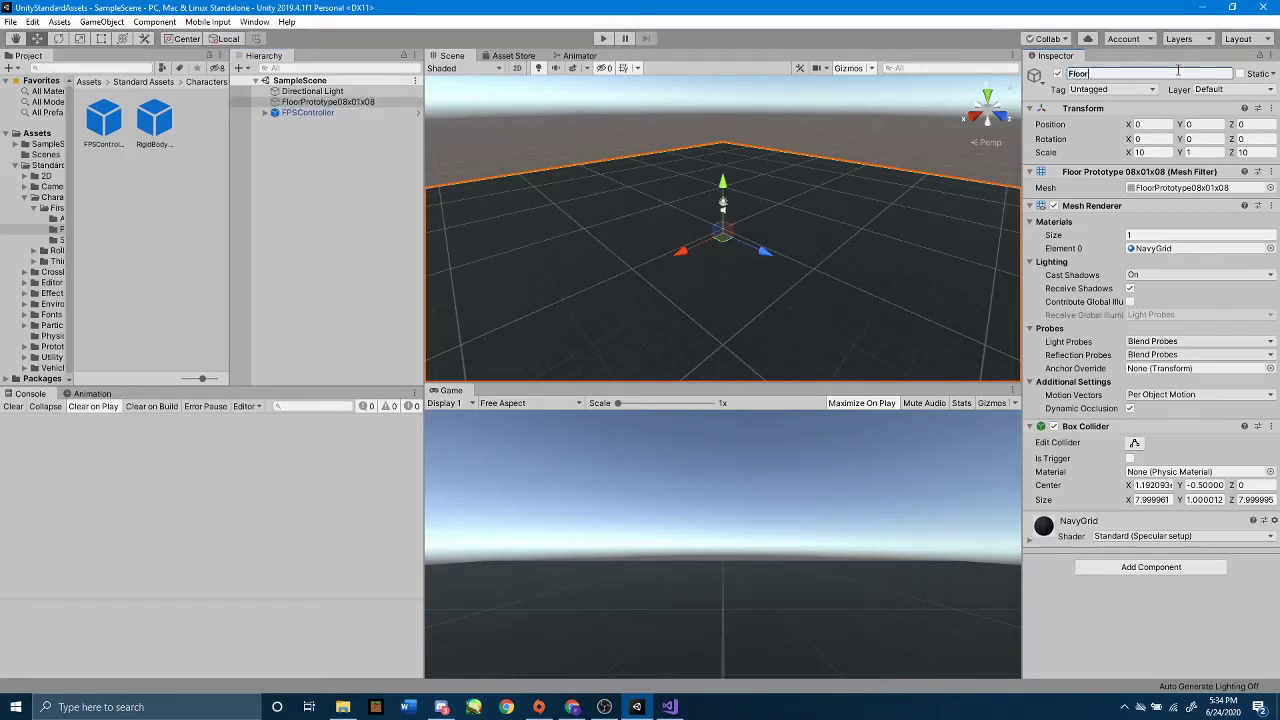
key(Return)
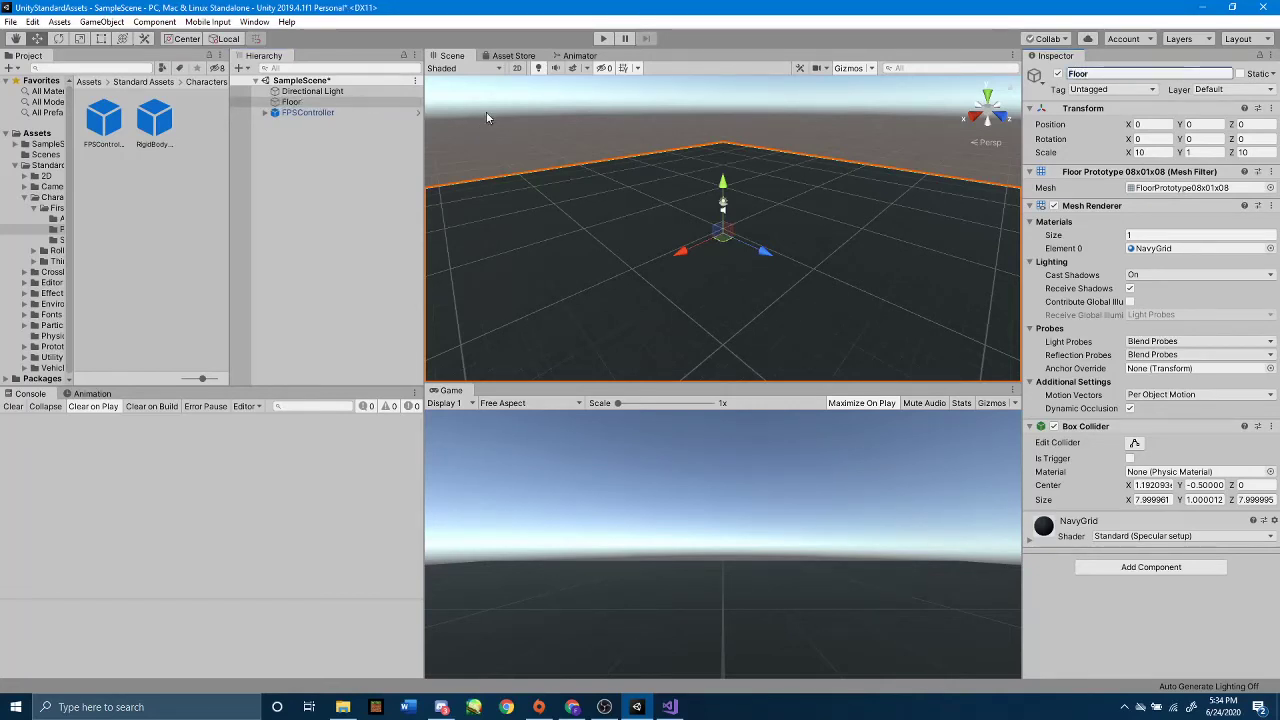
click(291, 103)
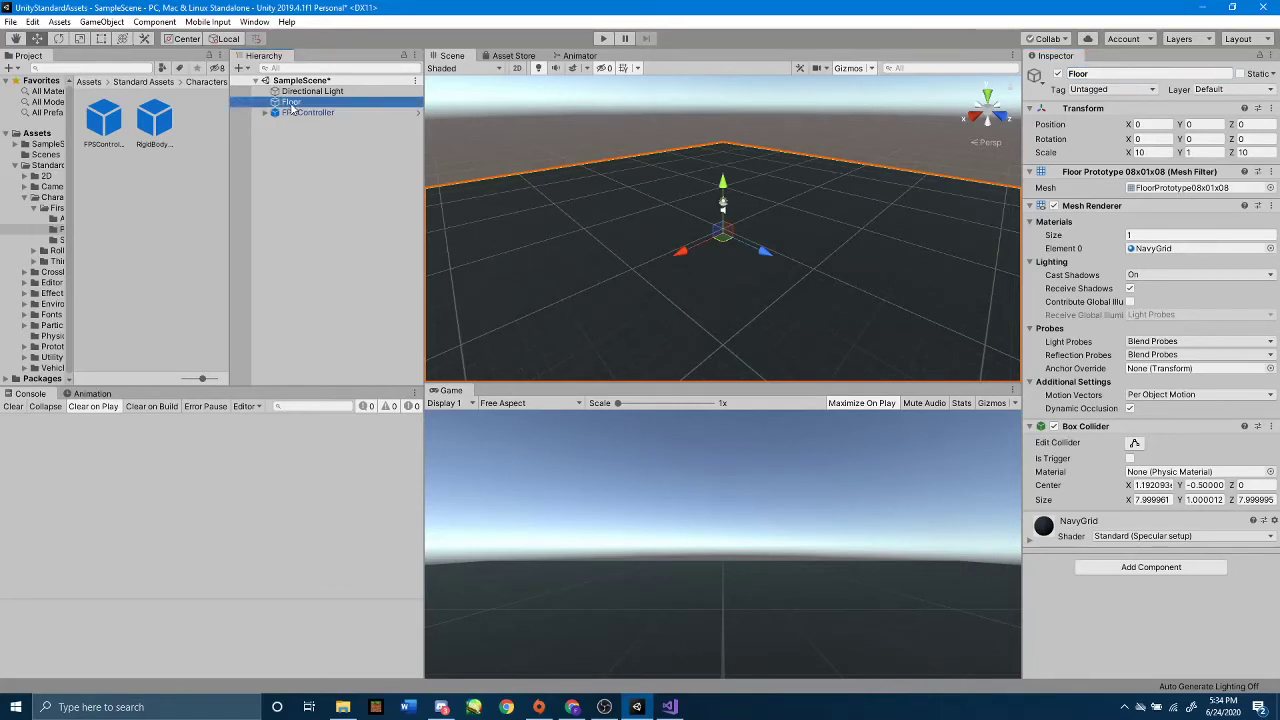
right_click(293, 105)
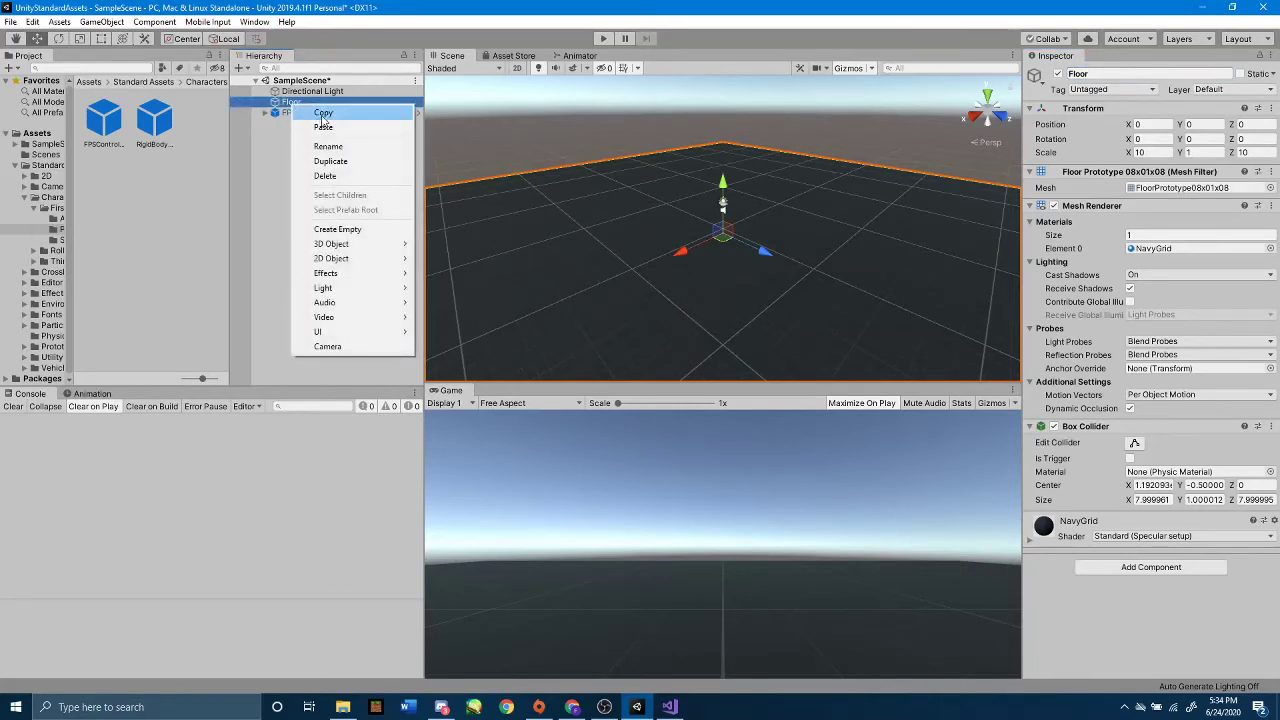
click(323, 113)
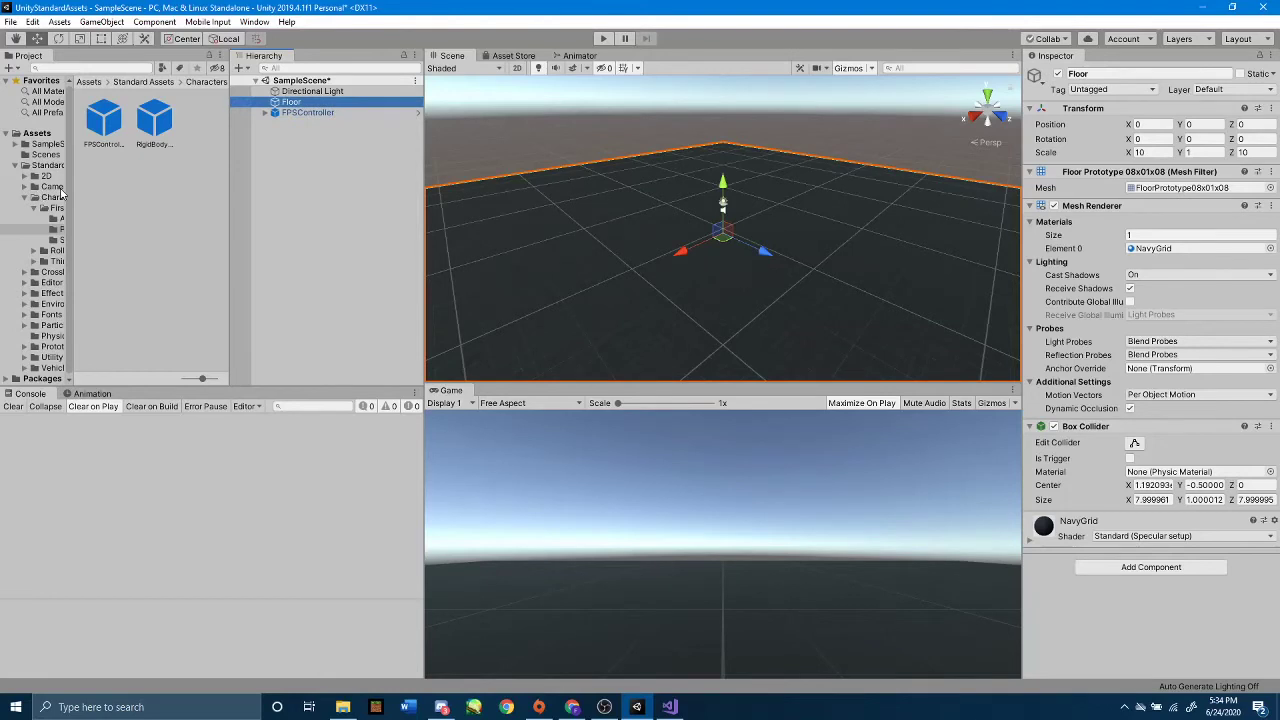
- Create a scene named ThirdPerson in the Scenes folder and open it, saving the changes made to SampleScene
click(45, 155)
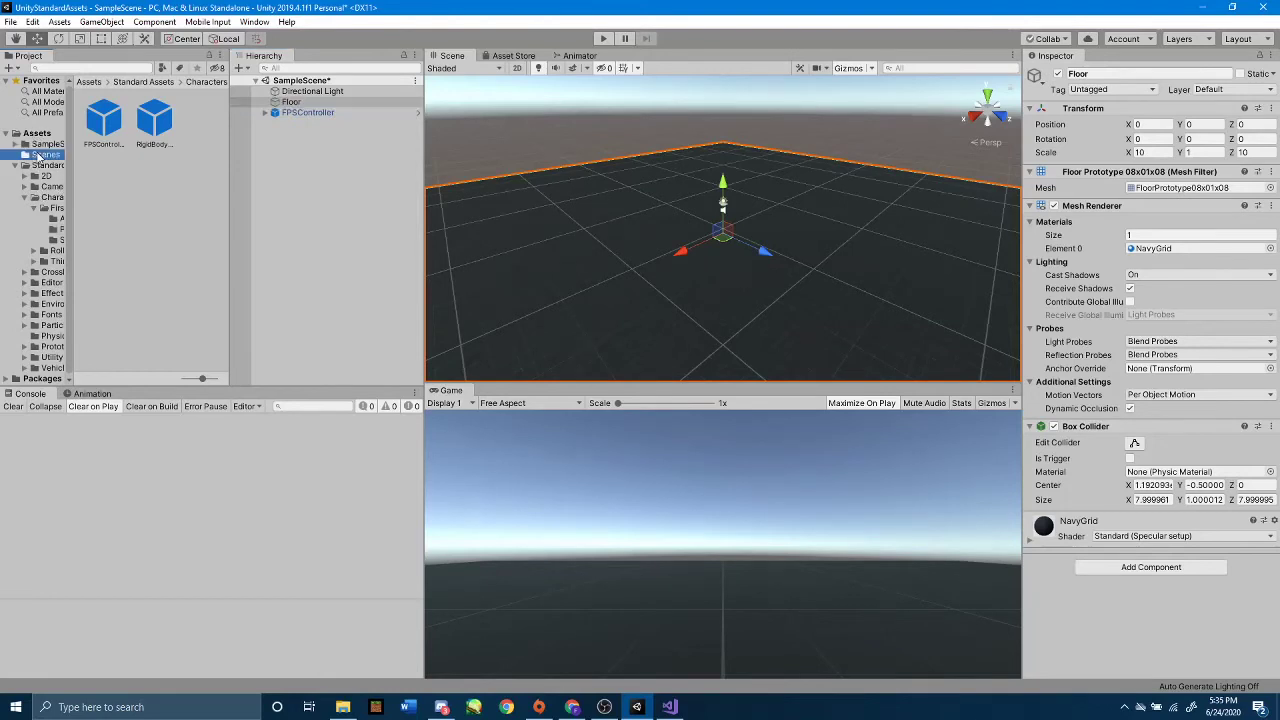
click(14, 166)
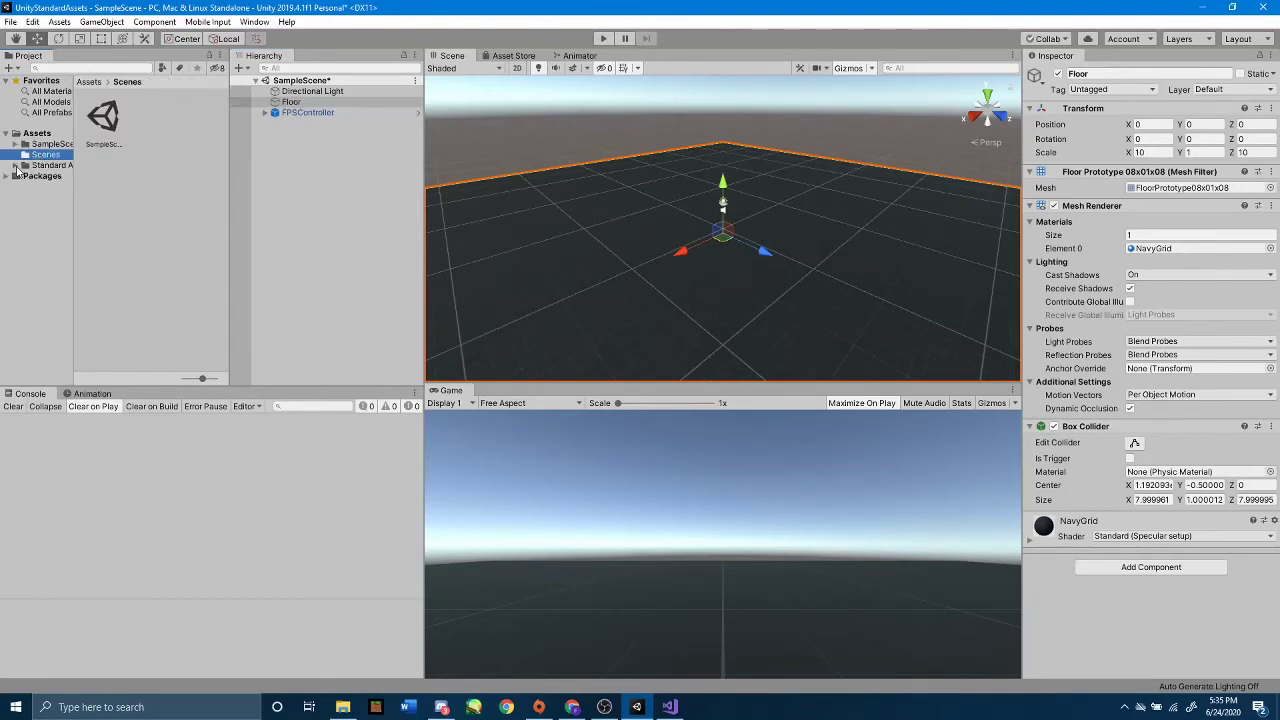
click(35, 134)
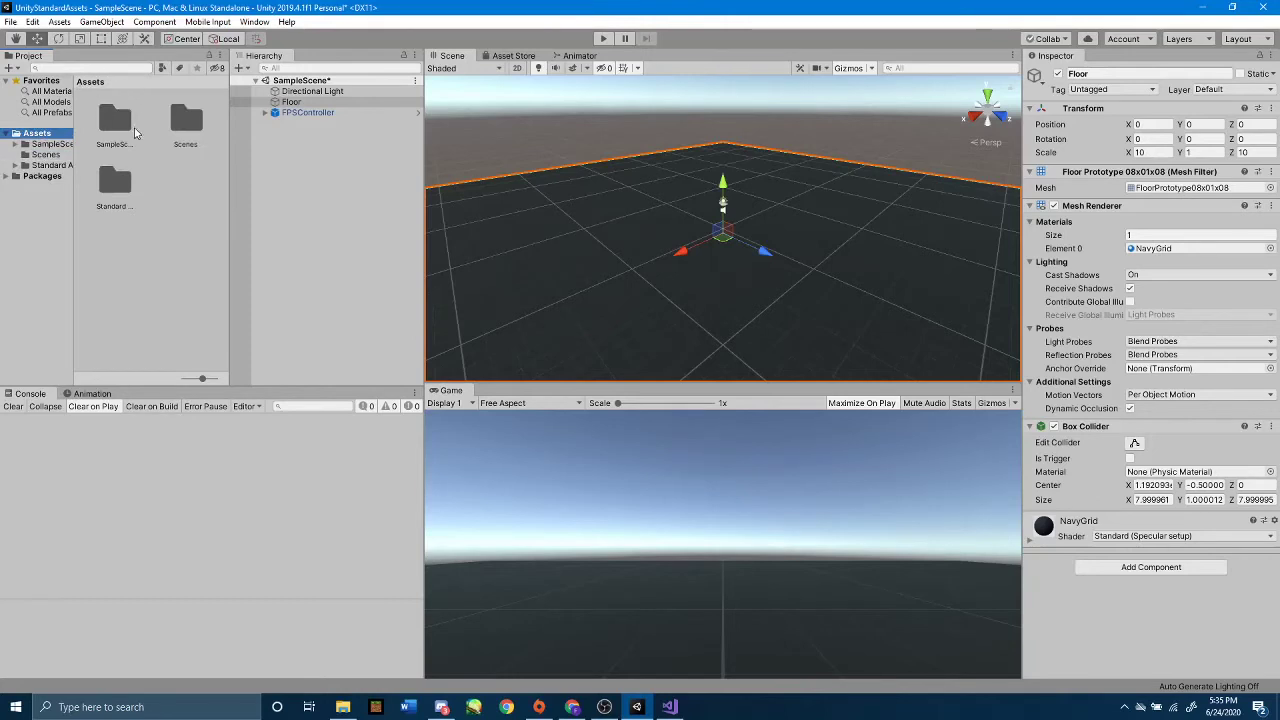
double_click(172, 122)
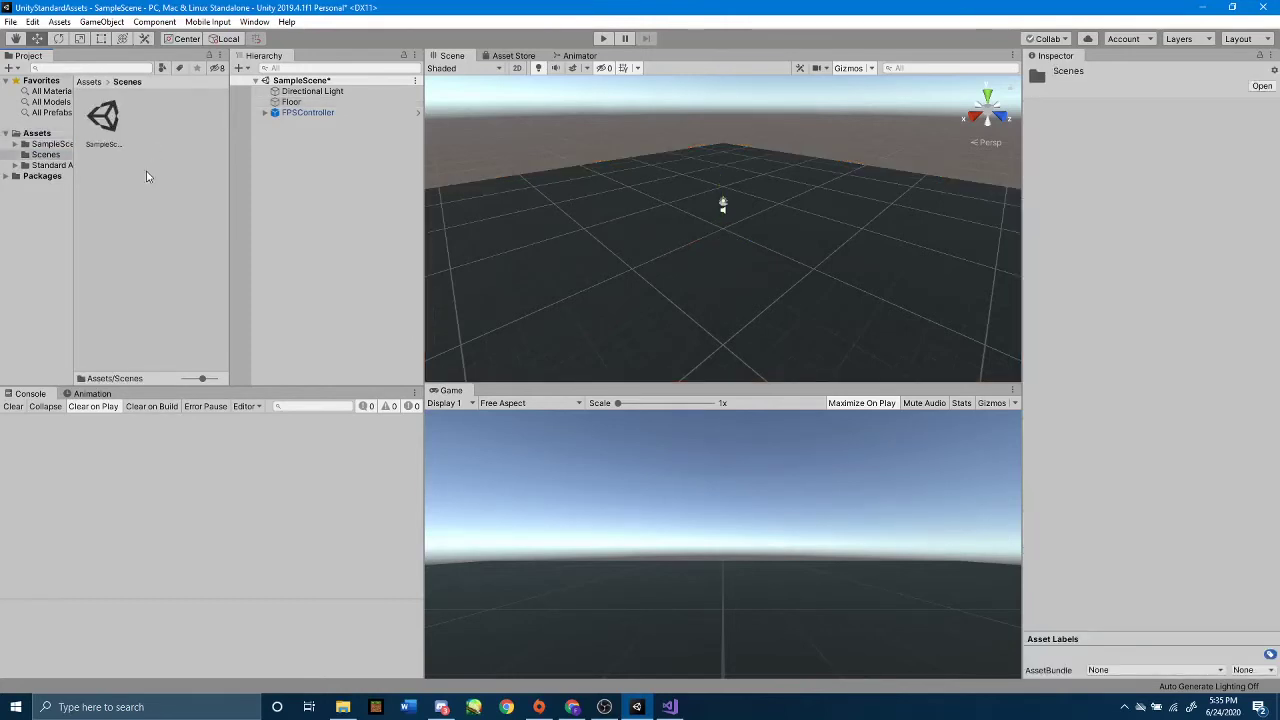
right_click(157, 152)
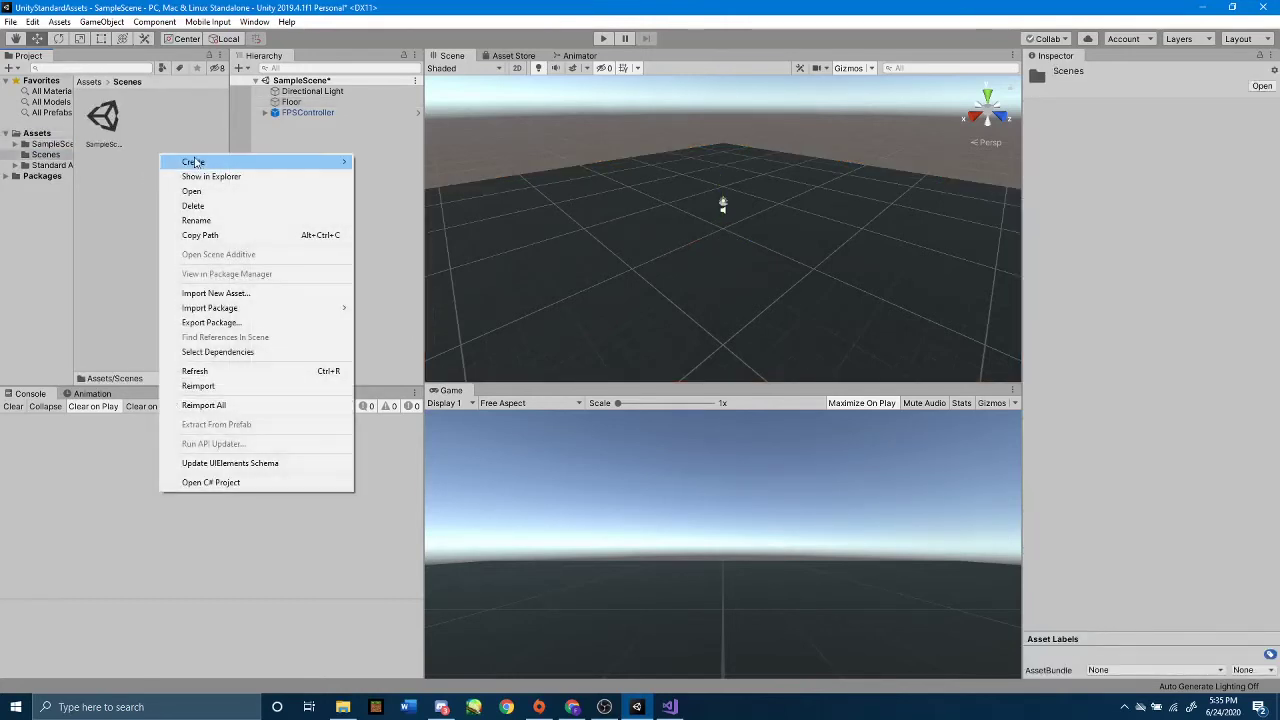
mouse_move(195, 162)
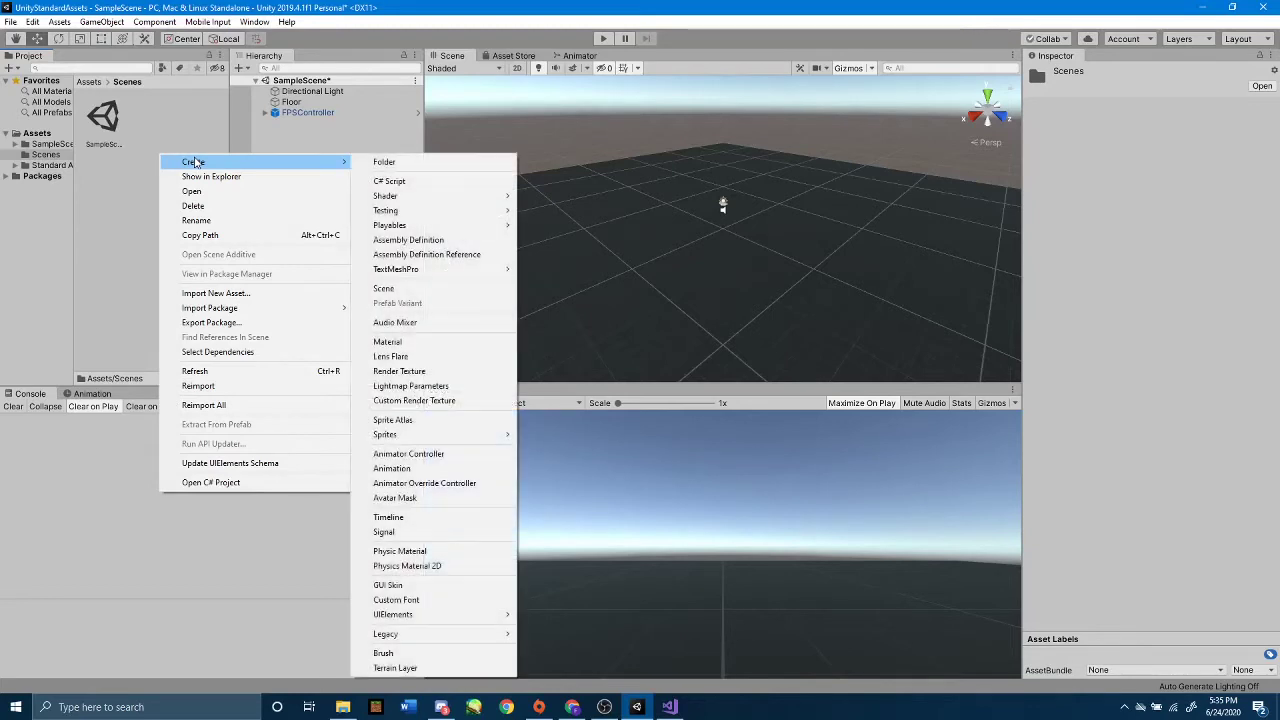
click(400, 290)
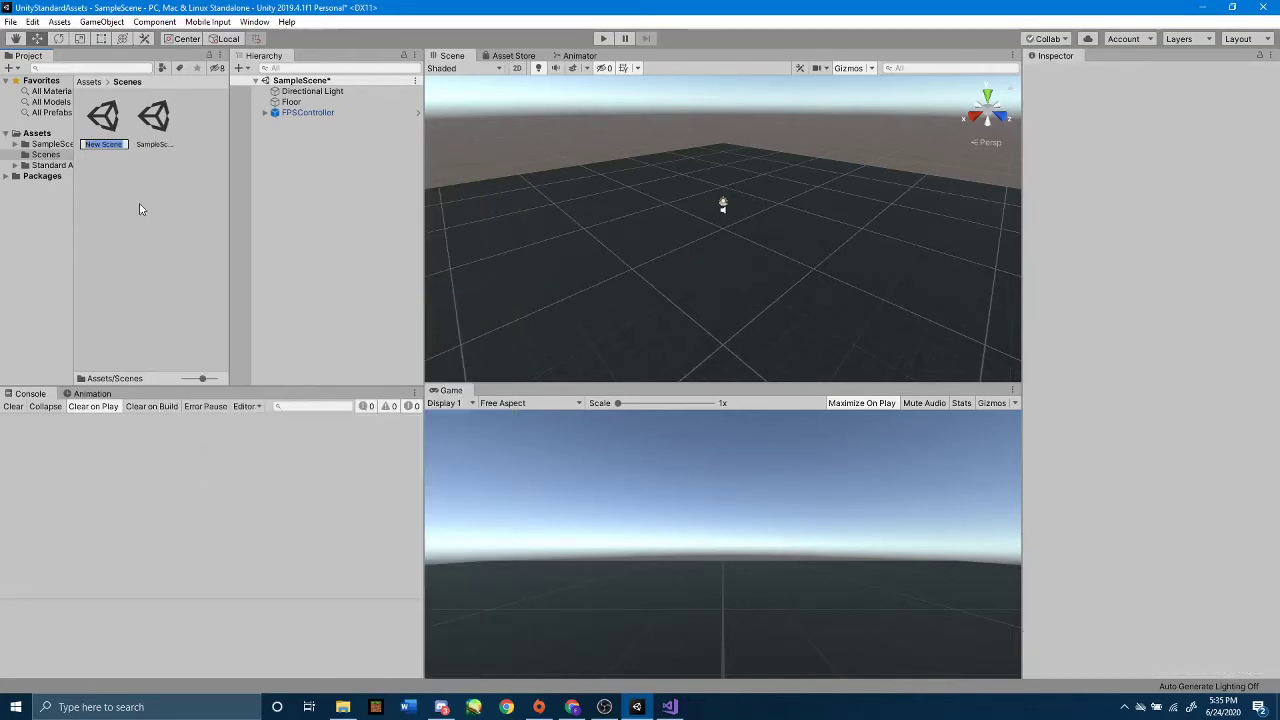
text(ThirdPerson)
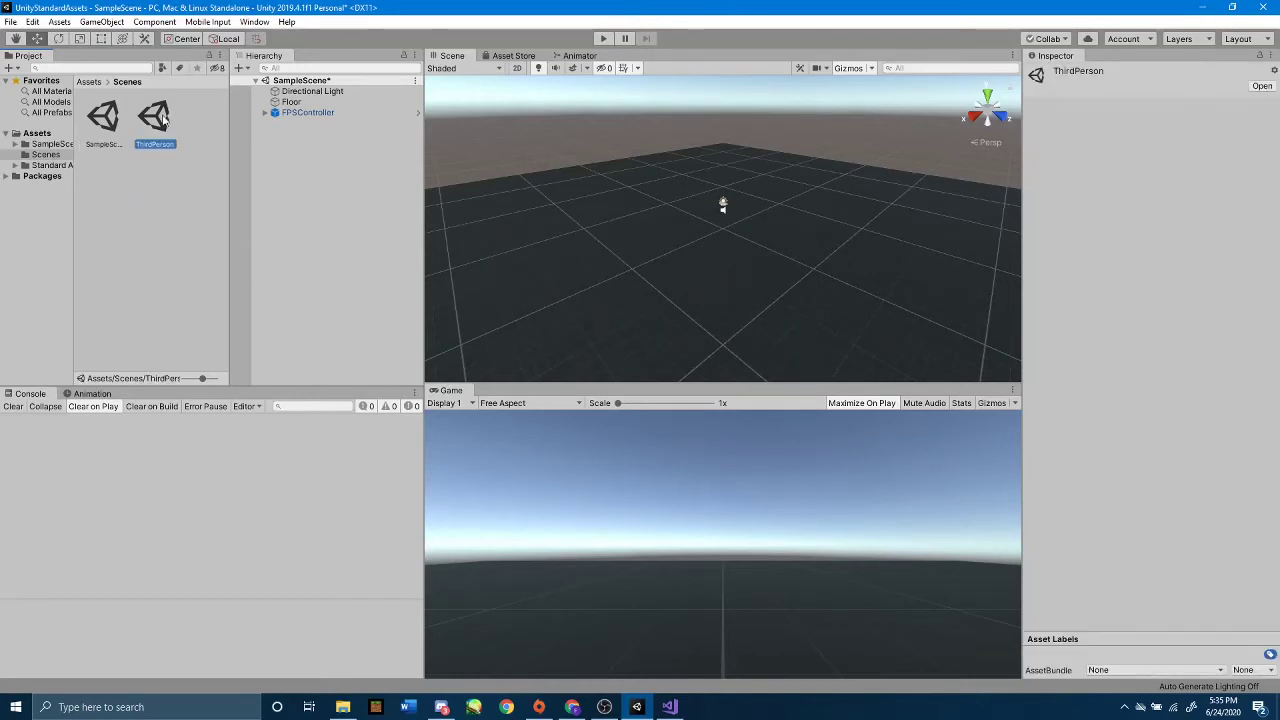
double_click(163, 118)
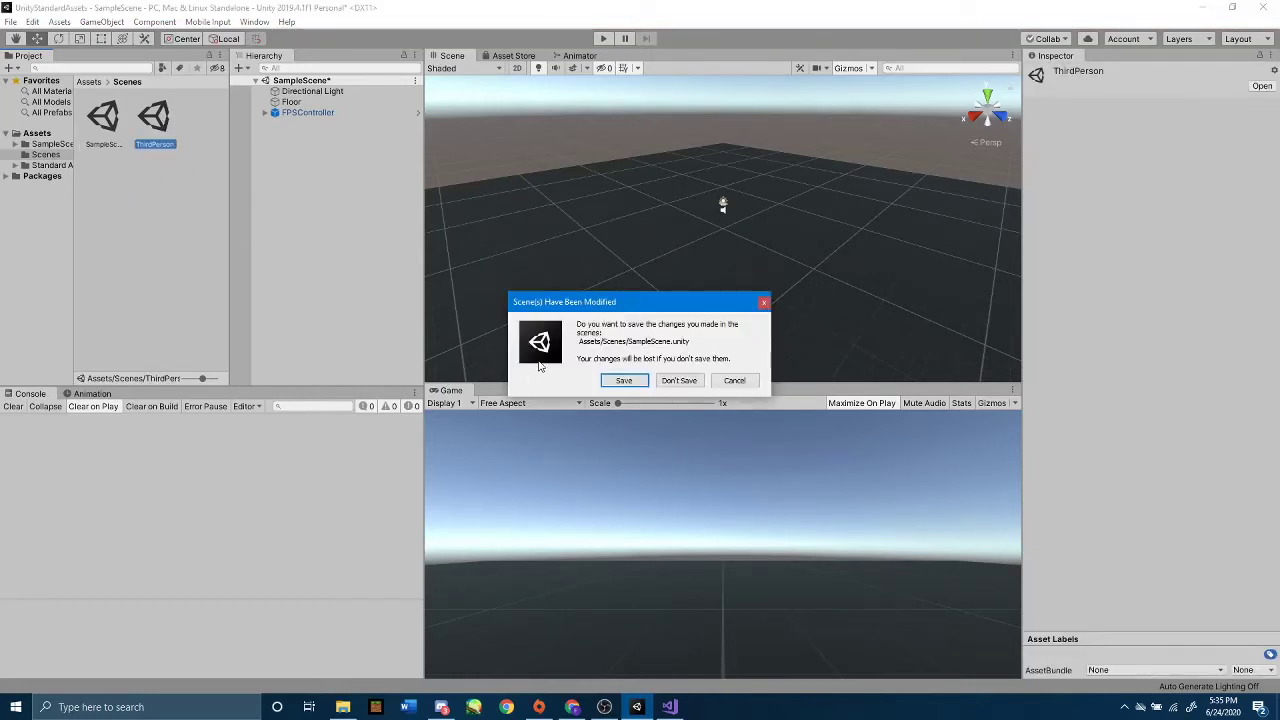
click(623, 381)
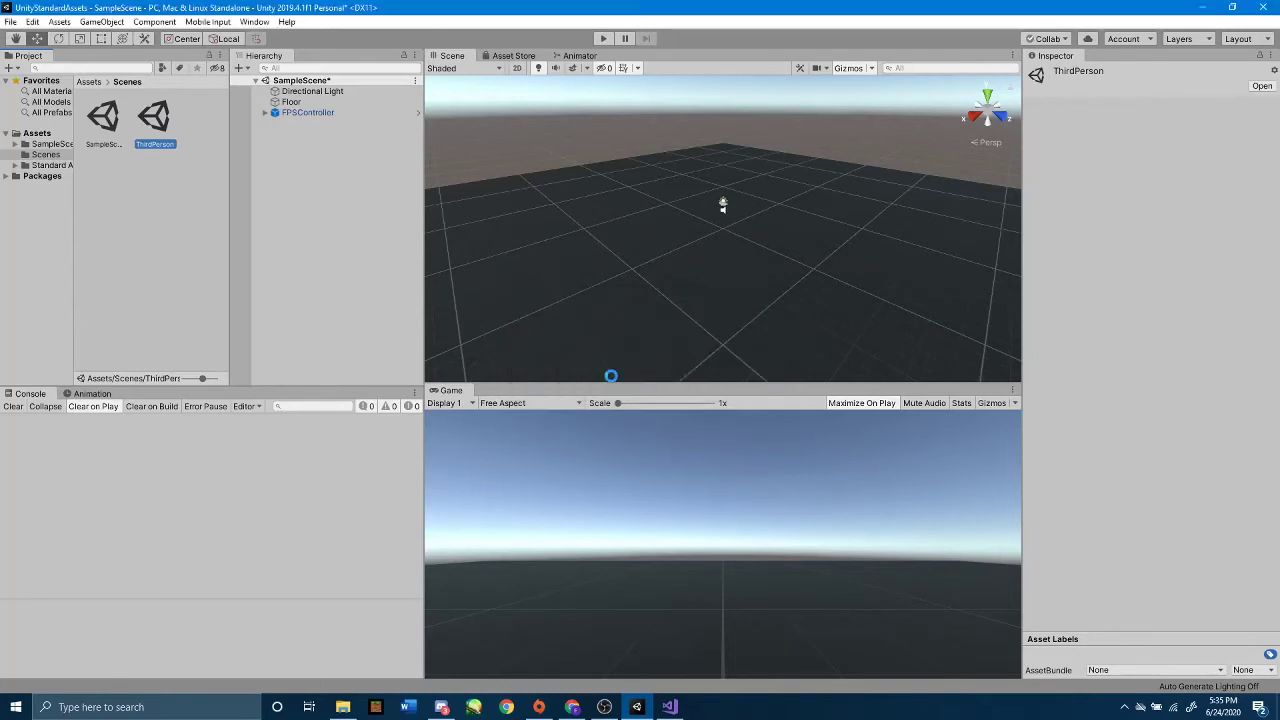
- Paste the copied Floor into the ThirdPerson scene and save the scene
click(309, 164)
right_click(313, 145)
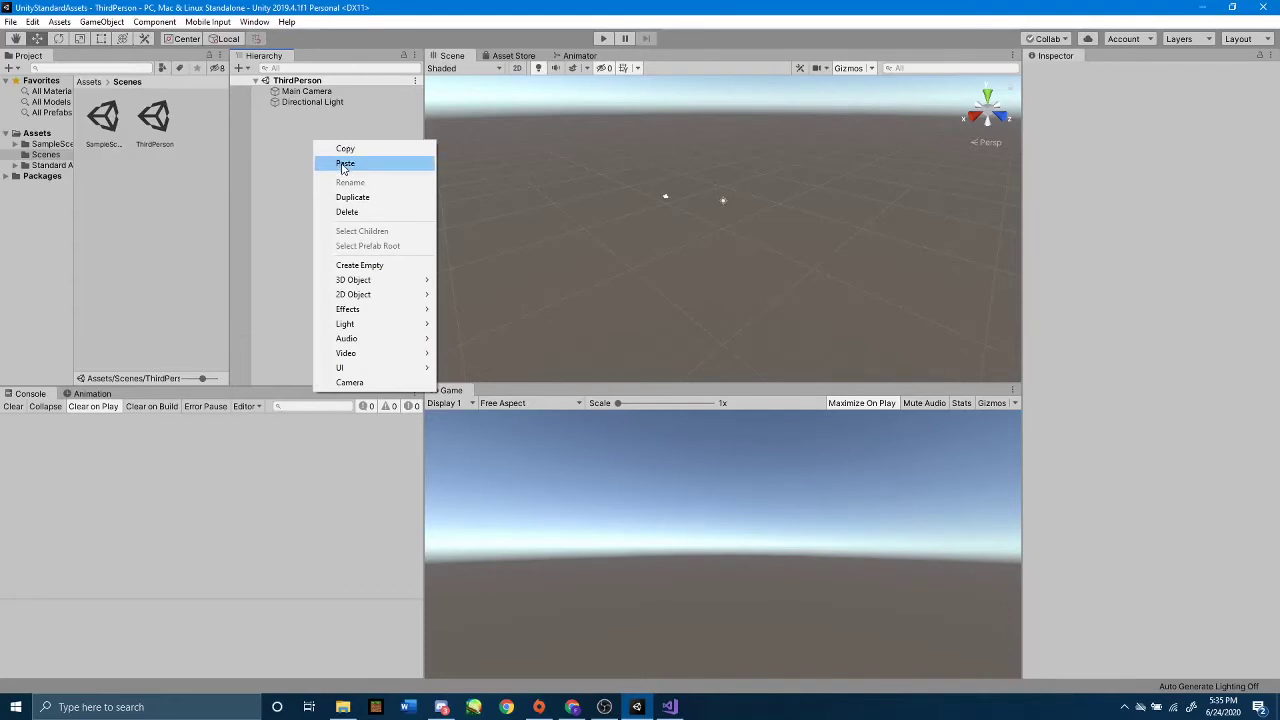
click(344, 164)
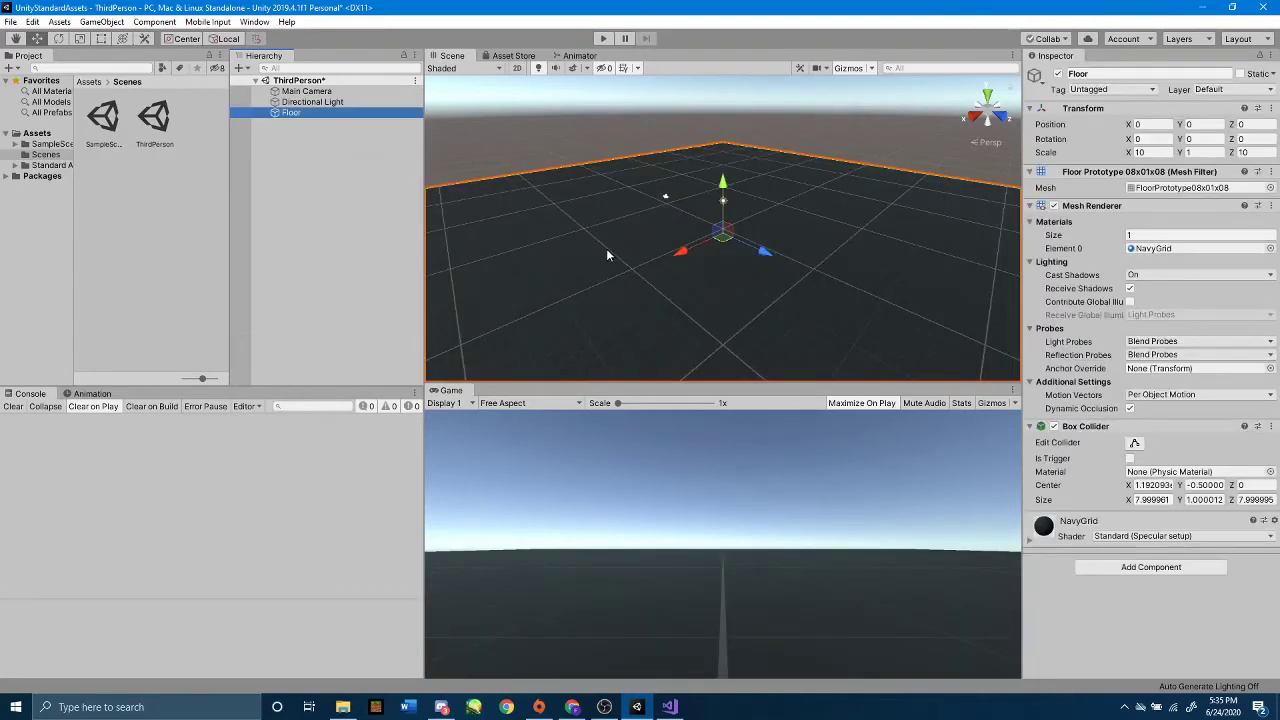
scroll(670, 264, down, 20)
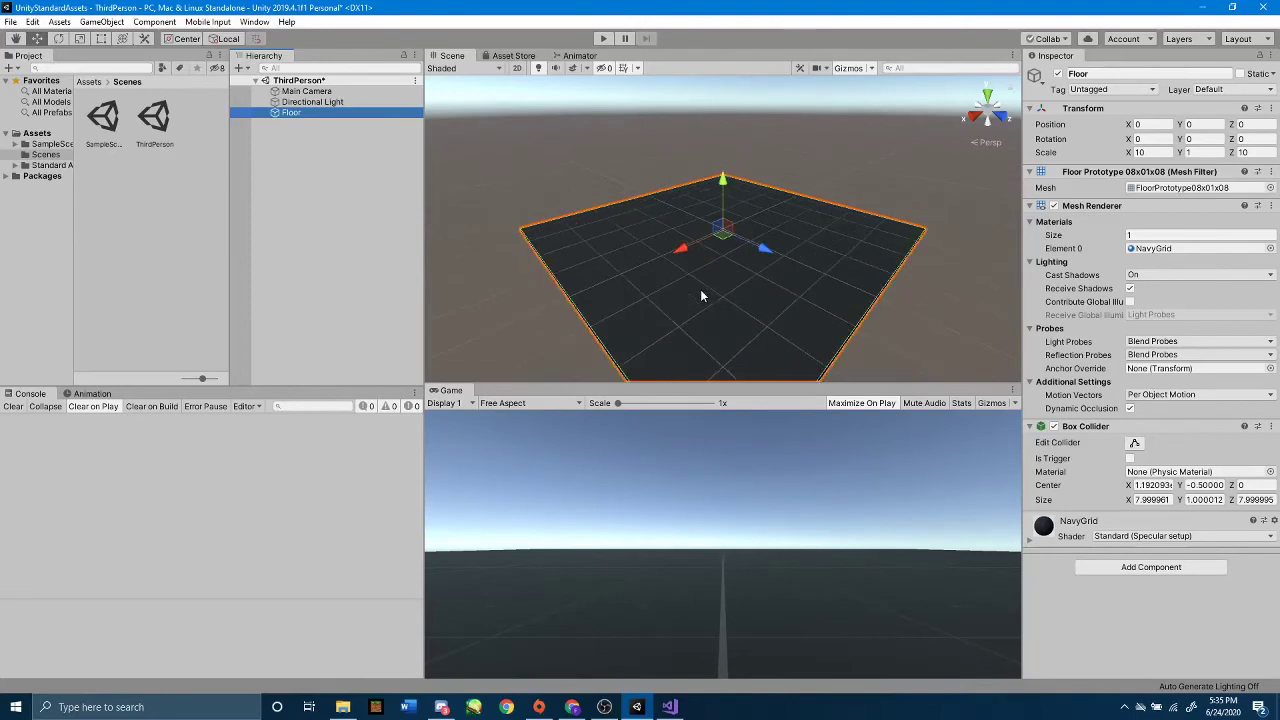
scroll(700, 290, down, 5)
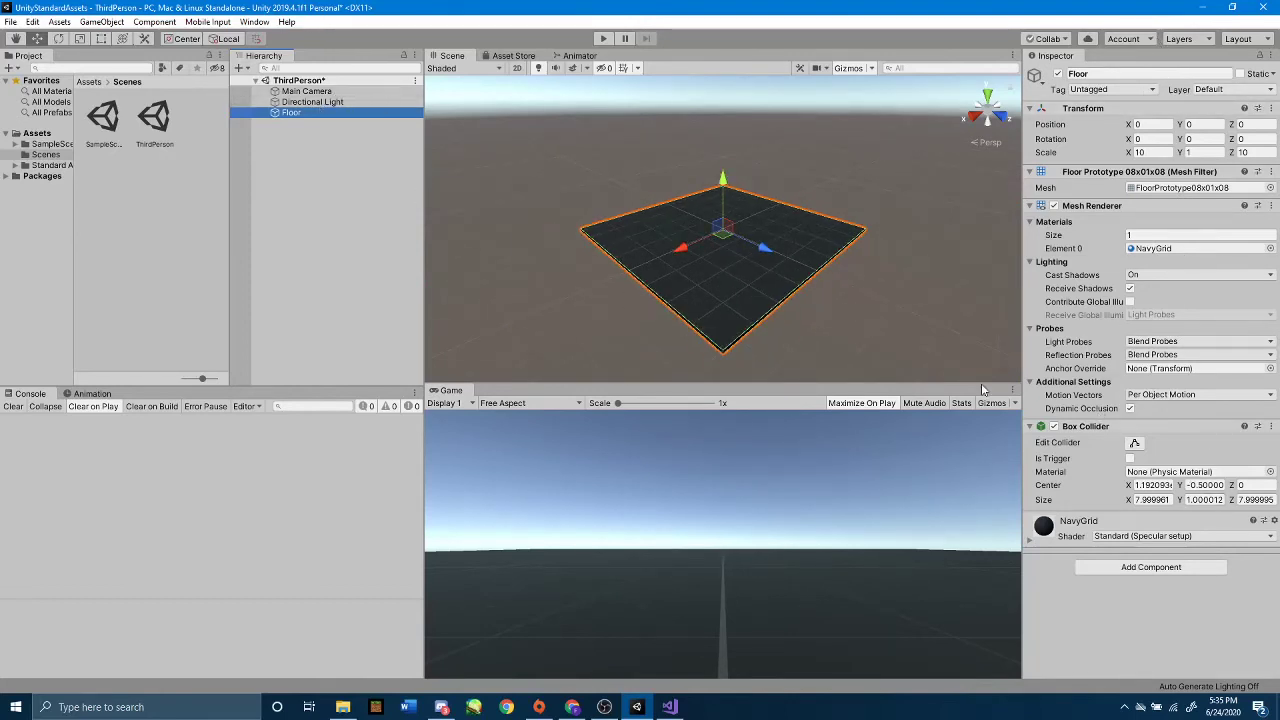
scroll(770, 240, up, 5)
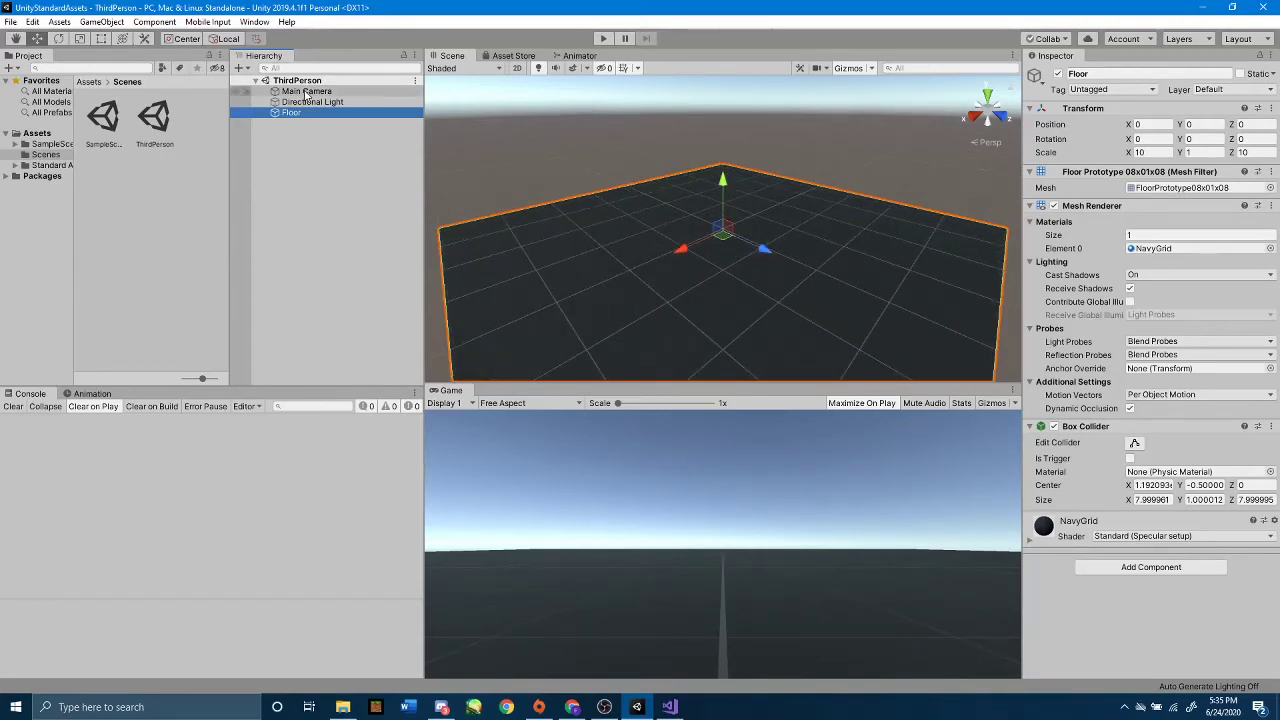
- Open the Prefabs folder of ThirdPersonCharacter under Standard Assets > Characters
click(45, 166)
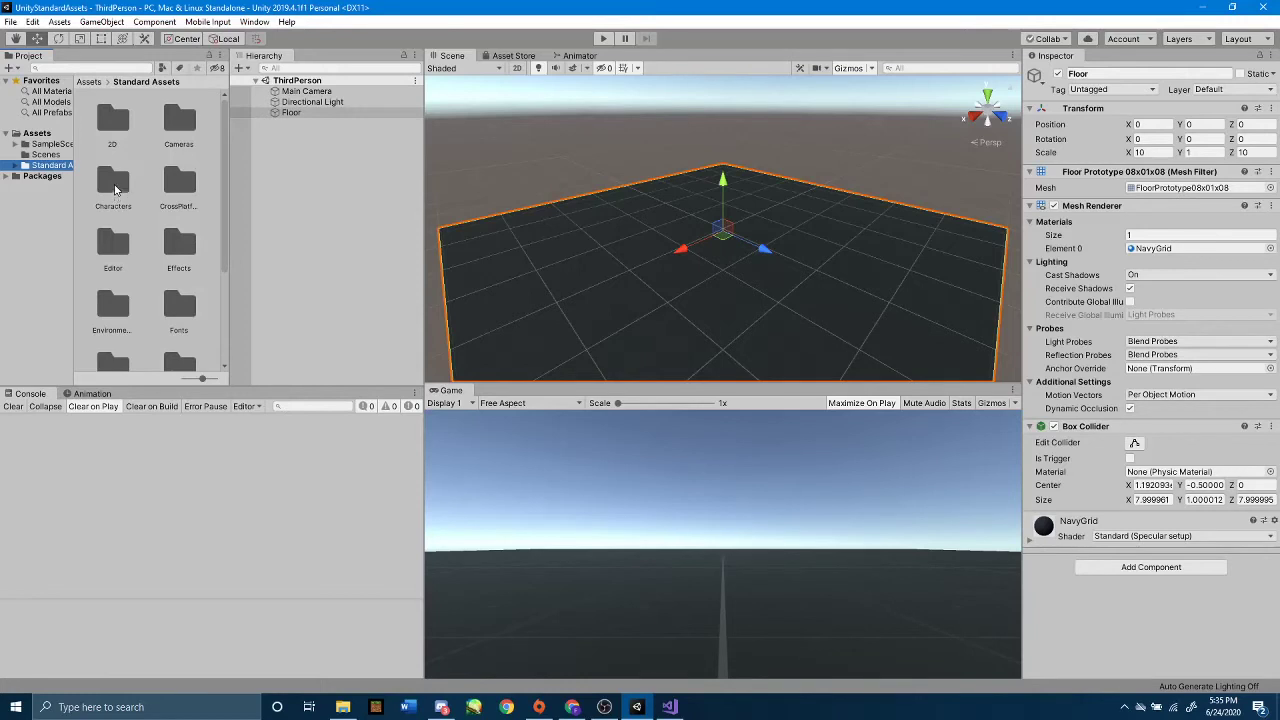
double_click(114, 186)
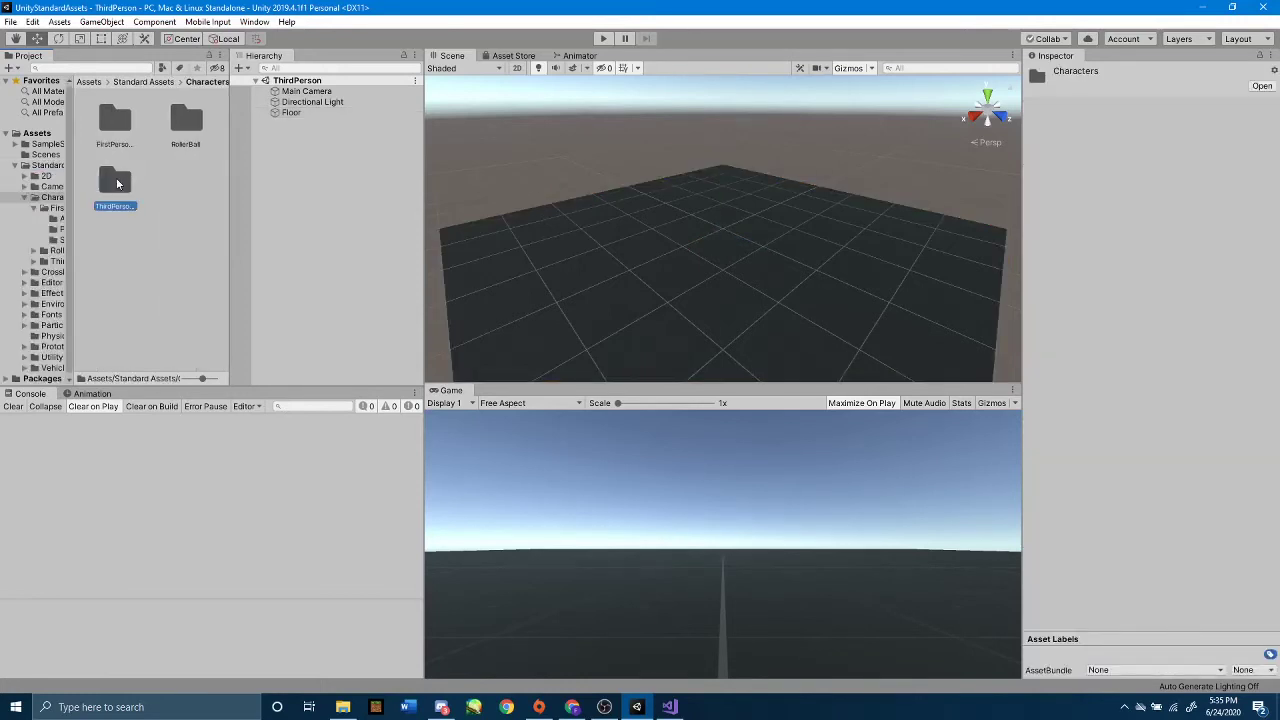
double_click(116, 184)
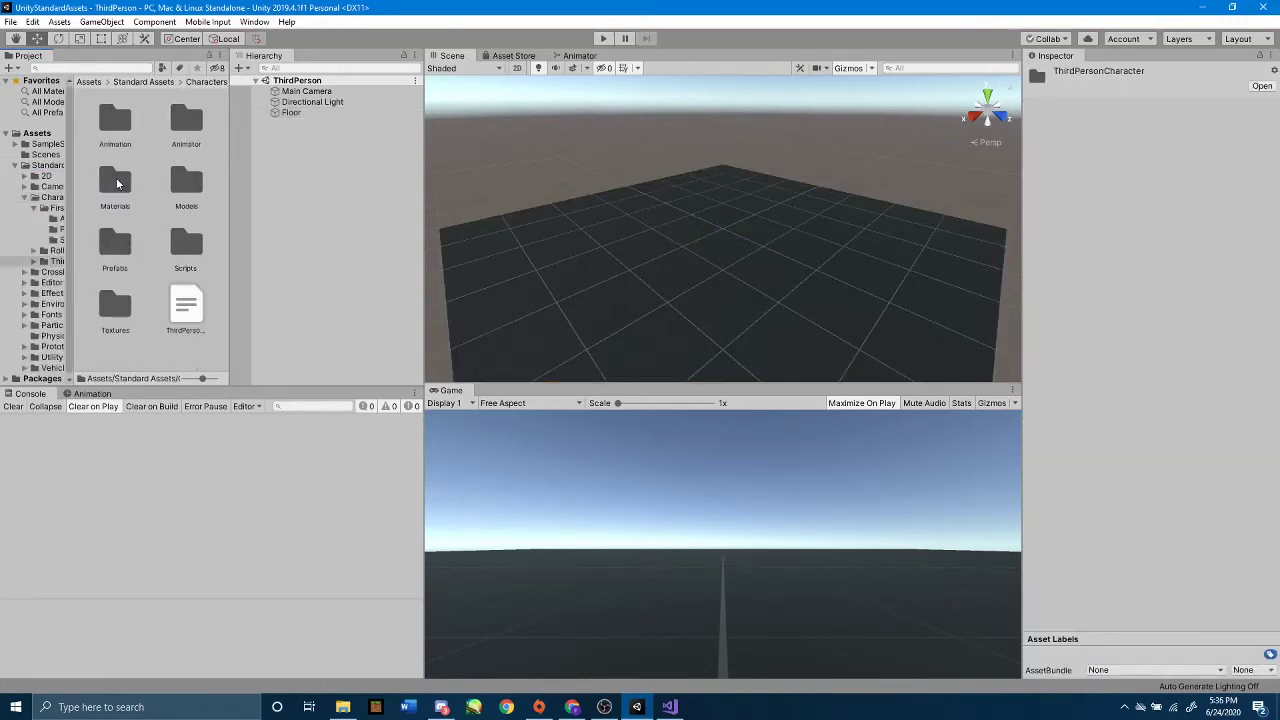
double_click(115, 250)
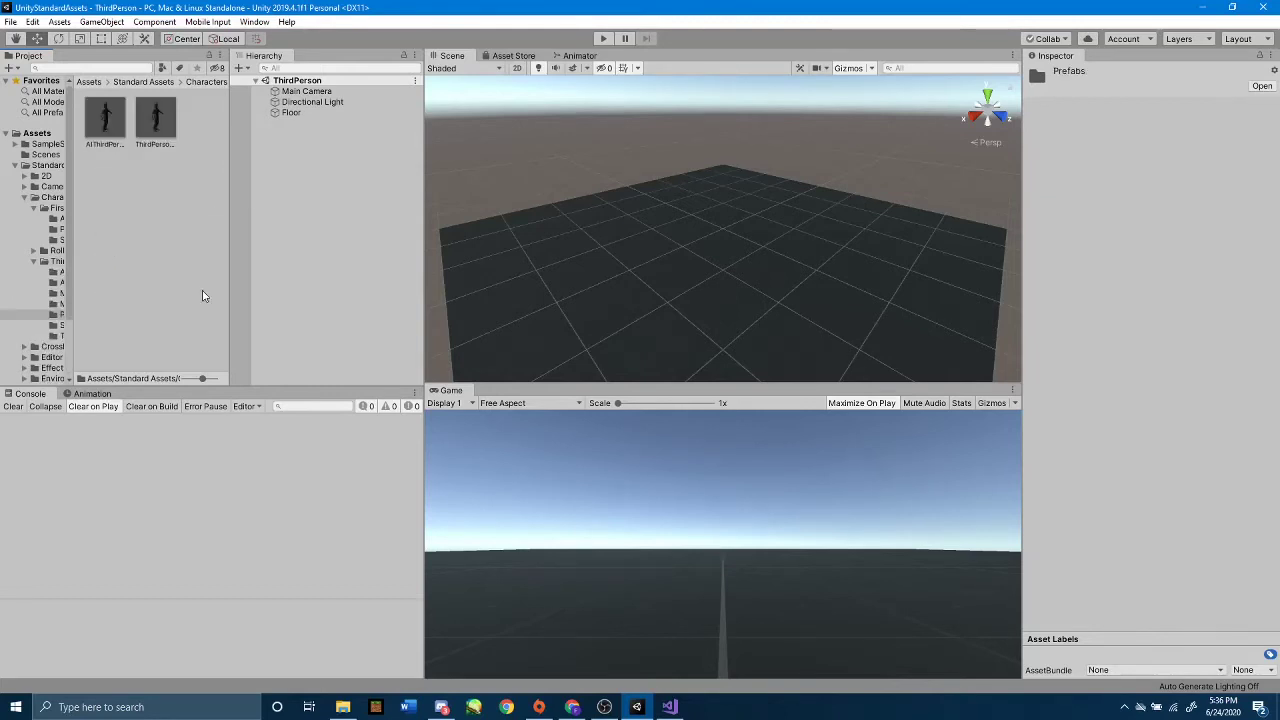
- Add the ThirdPersonController prefab to the ThirdPerson scene, check the character up close, and save the scene
click(163, 136)
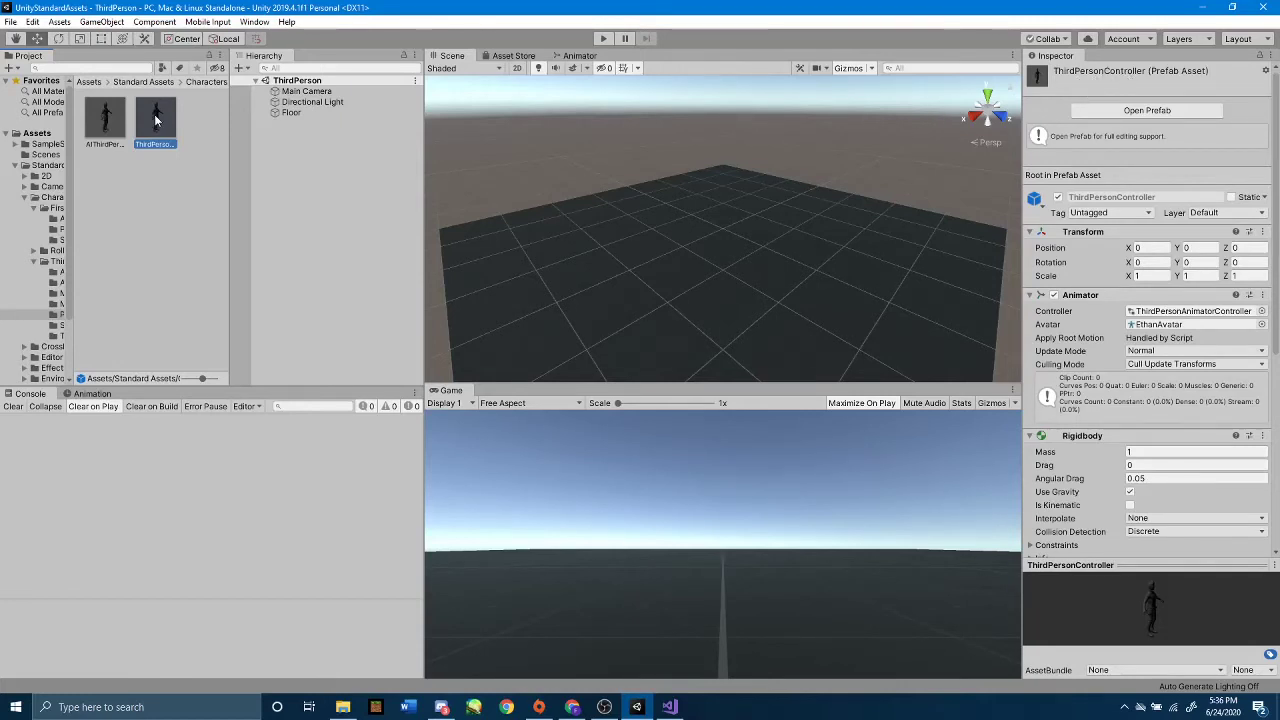
drag(155, 120, 306, 162)
drag(316, 166, 314, 160)
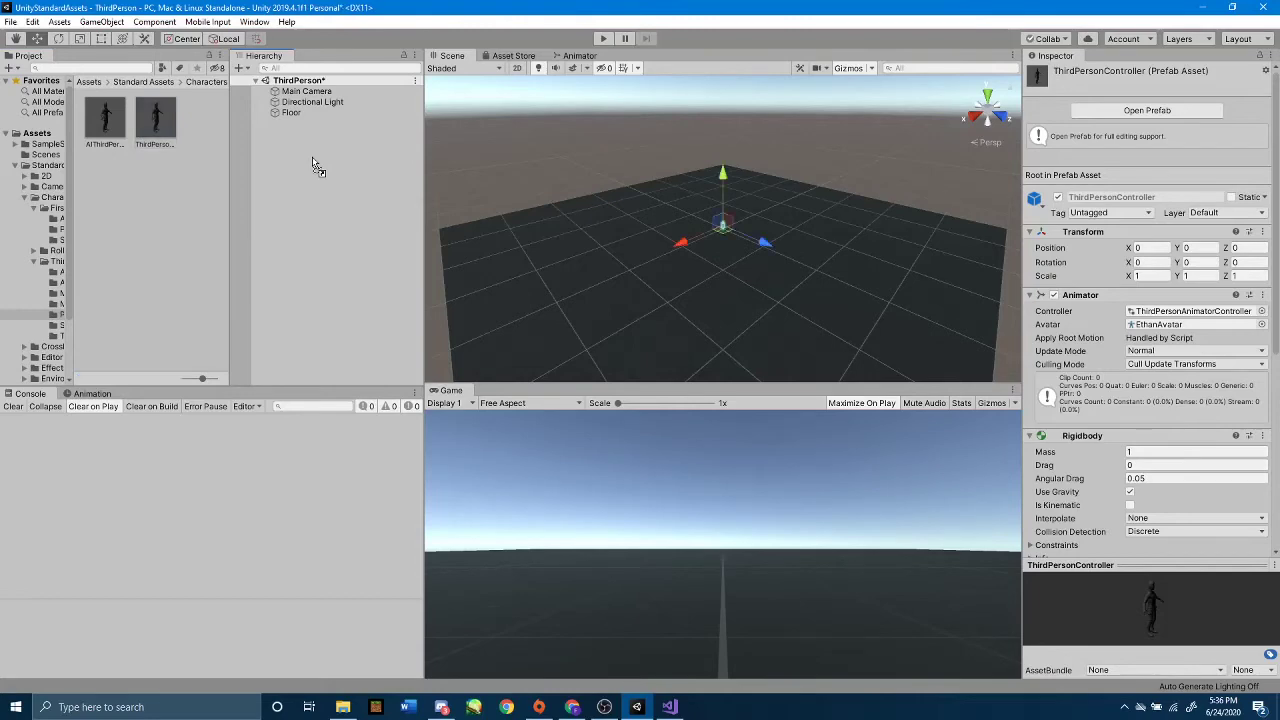
scroll(702, 250, up, 3)
scroll(734, 265, up, 5)
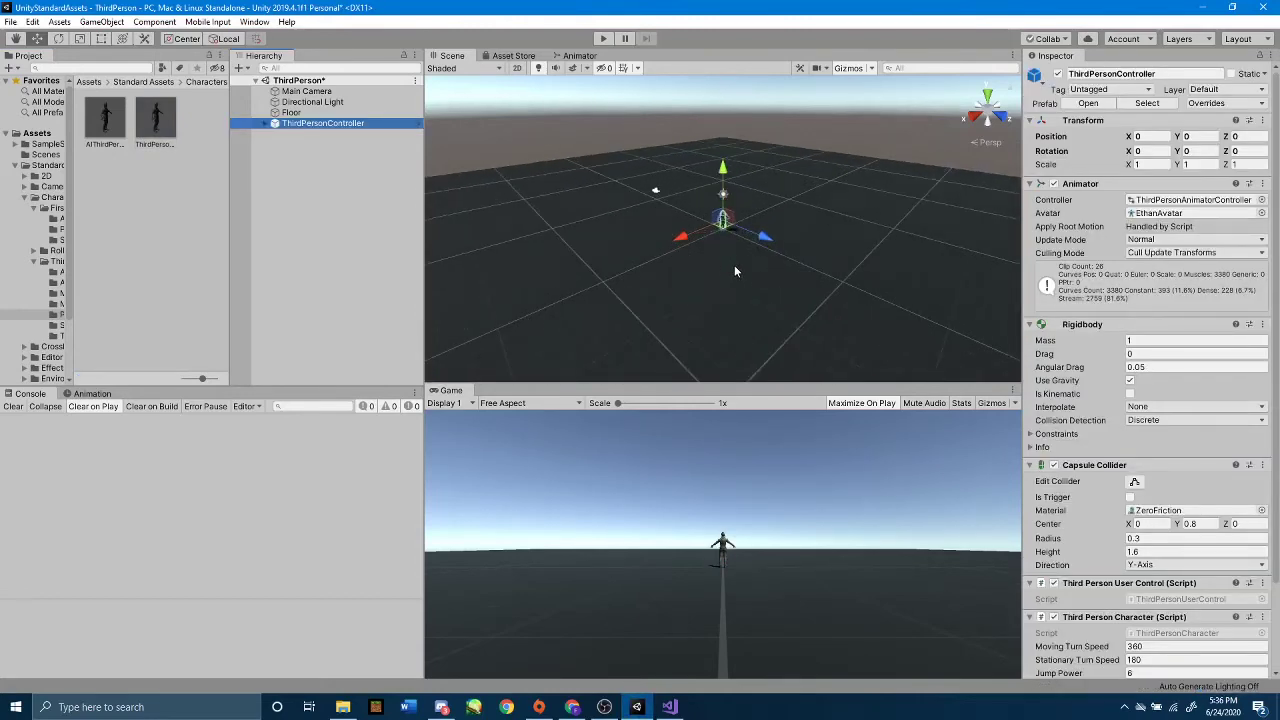
scroll(744, 265, up, 3)
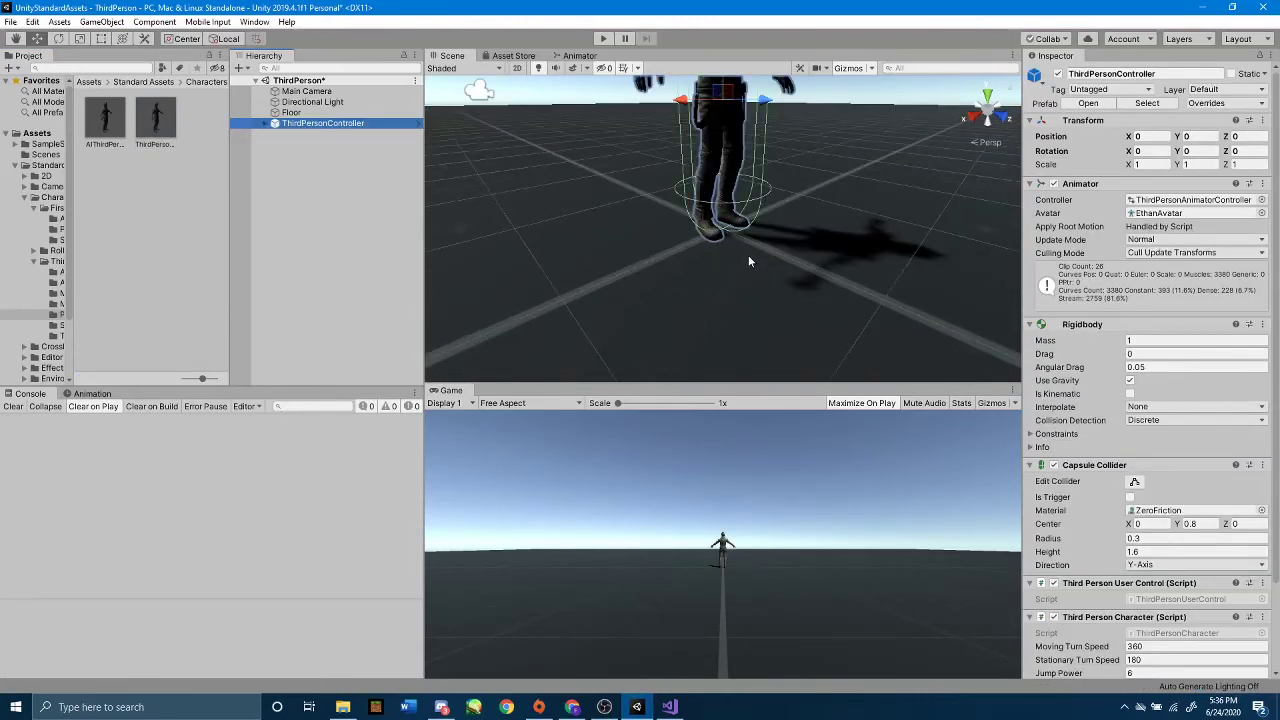
scroll(740, 245, down, 6)
scroll(736, 234, down, 2)
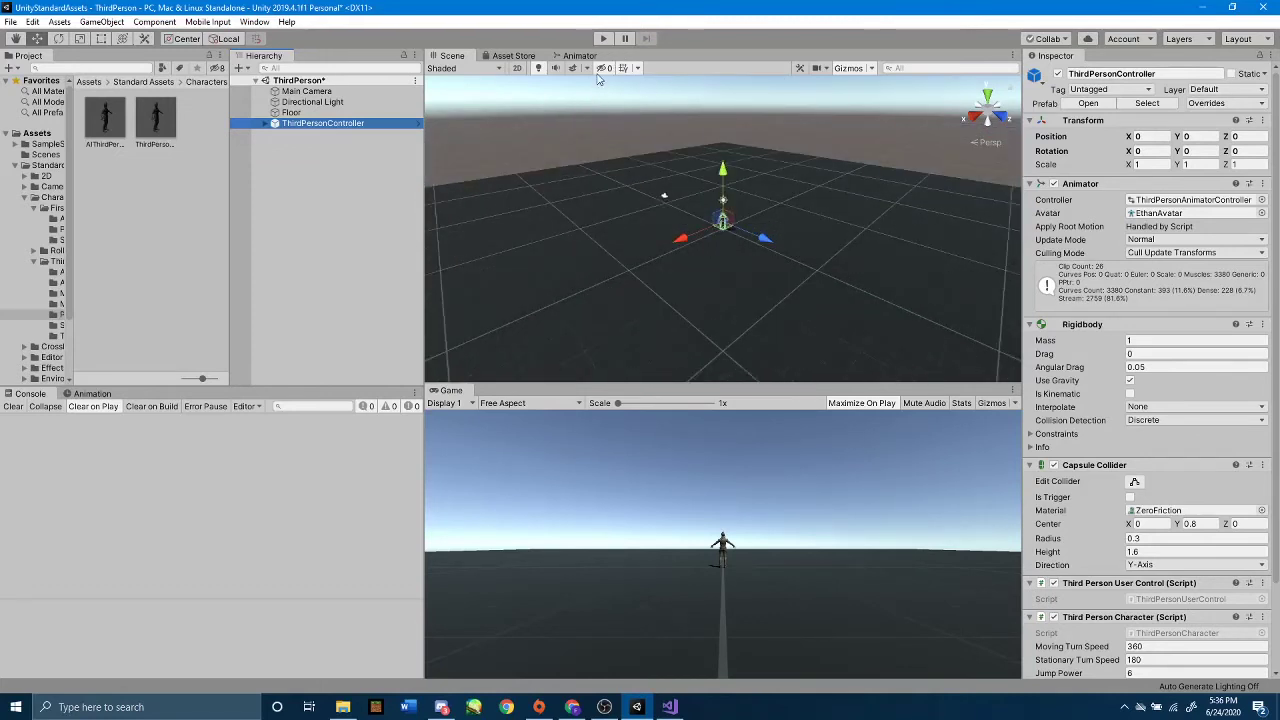
key(ctrl+s)
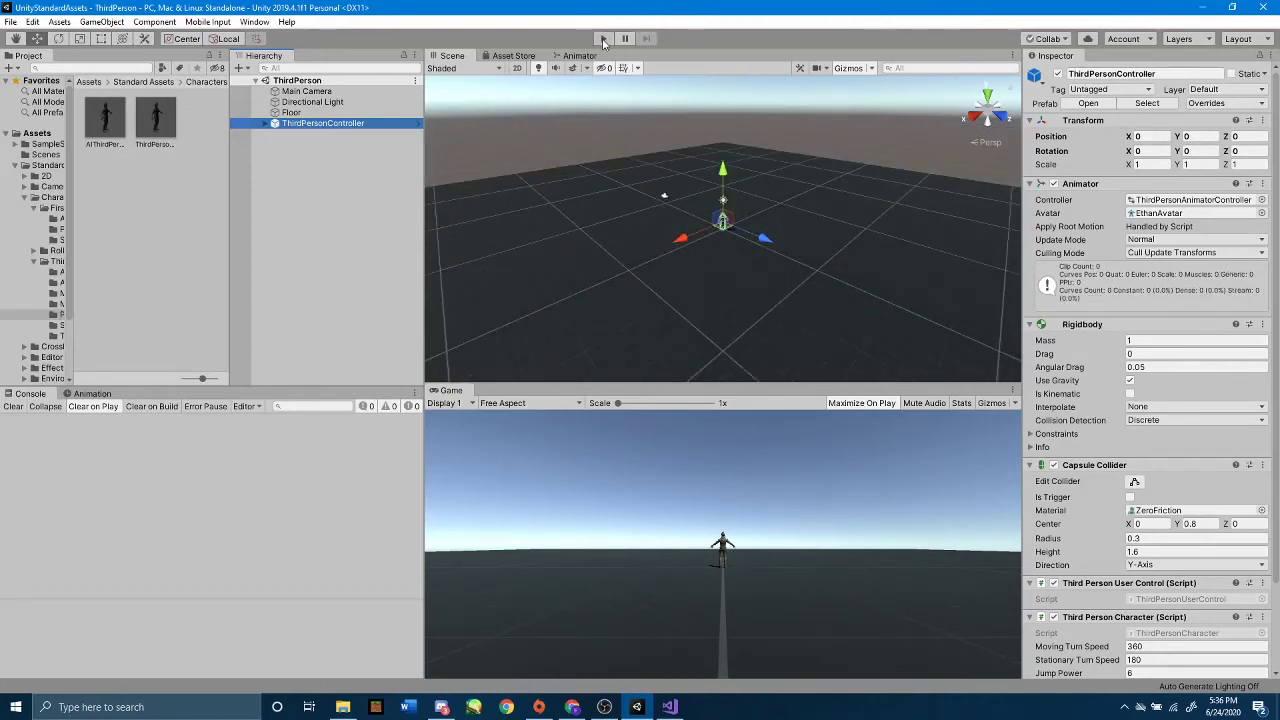
- Run the scene and move the third-person character around the floor in all directions, toward and away from the camera
click(603, 39)
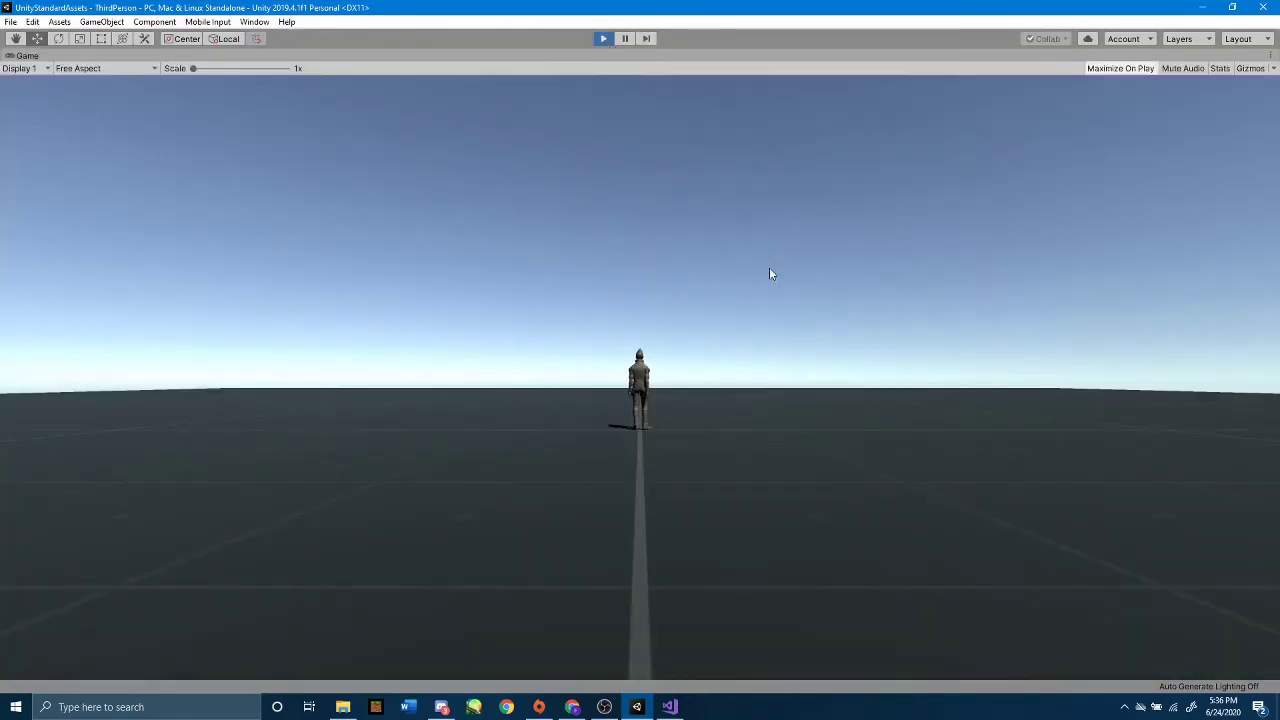
key(w)
key(d)
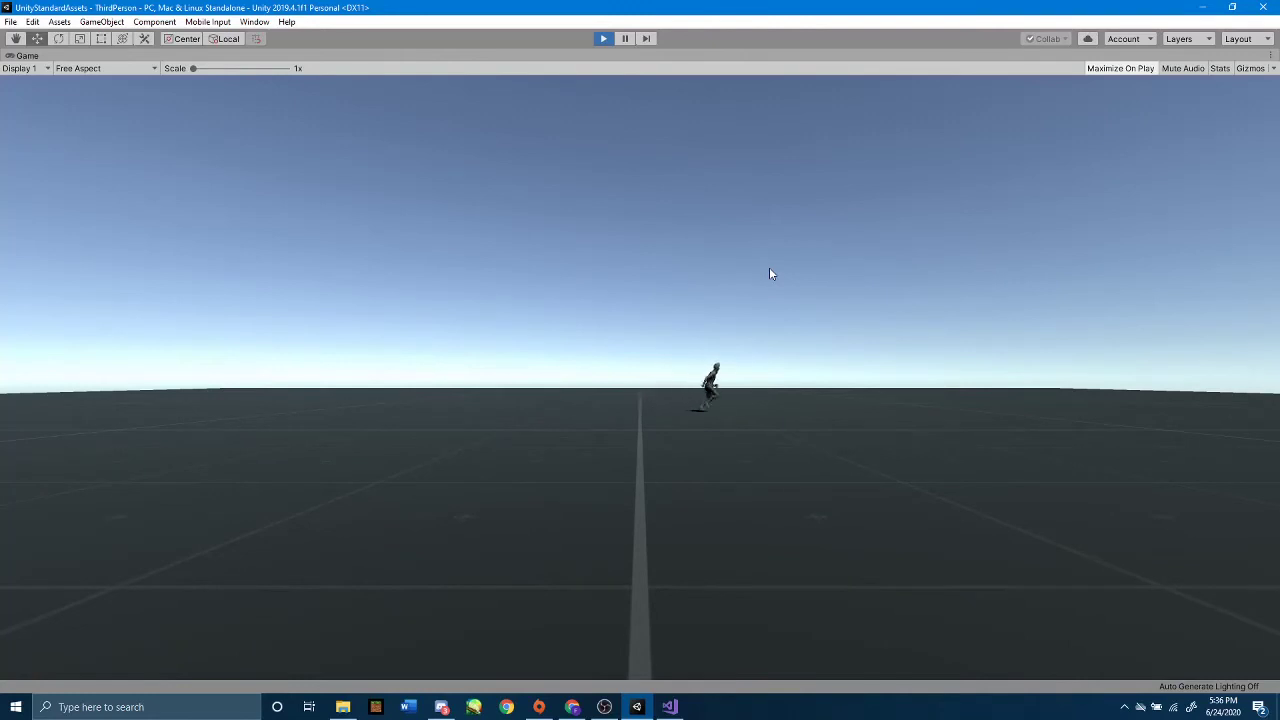
key(s)
key(a)
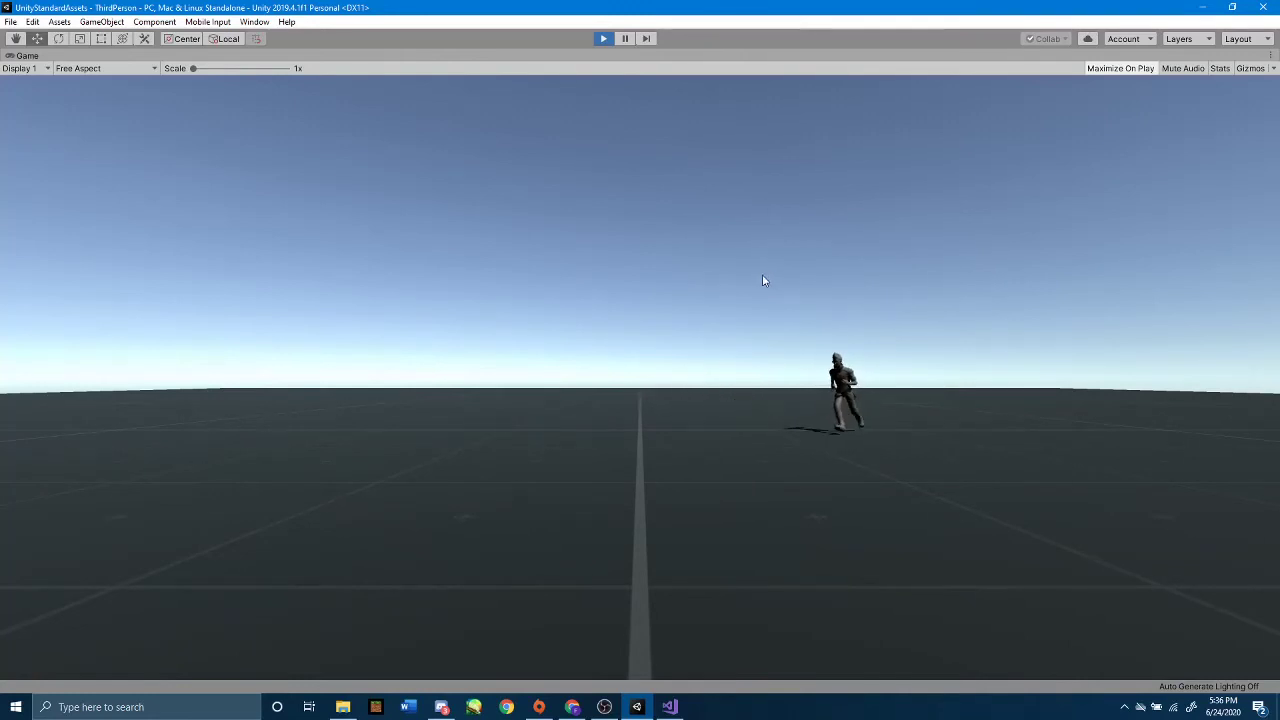
key(d)
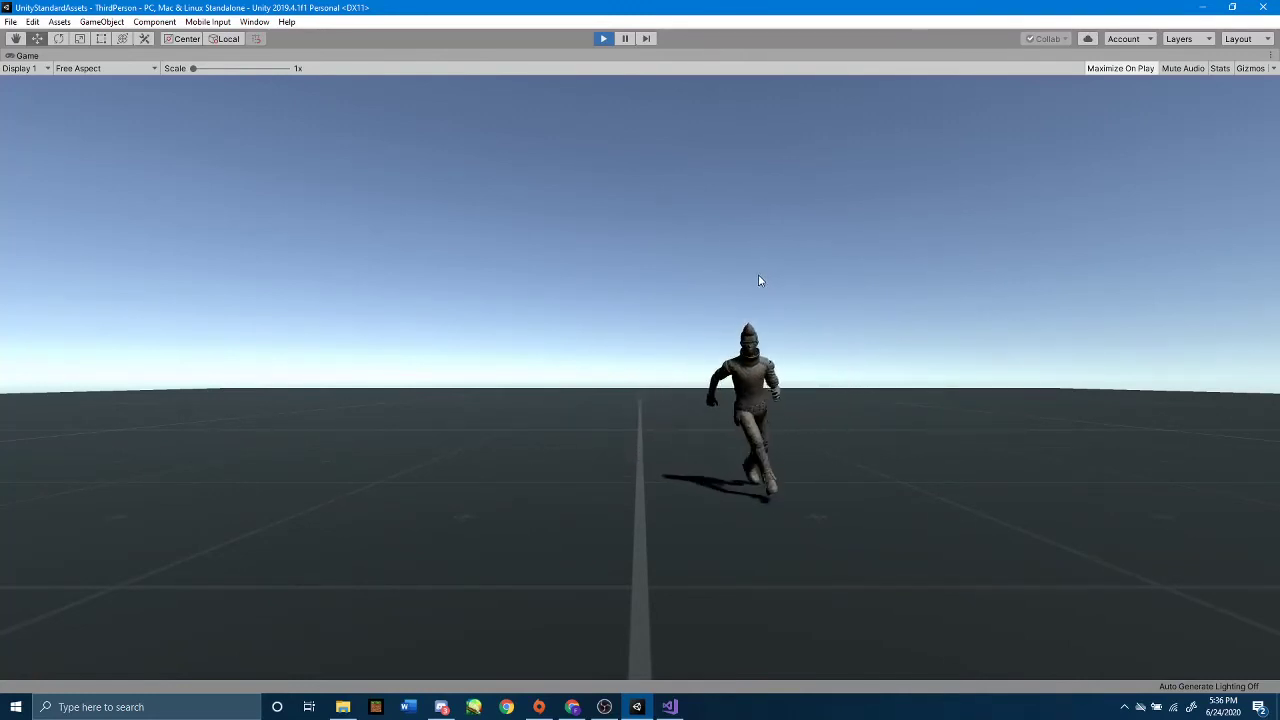
key(s)
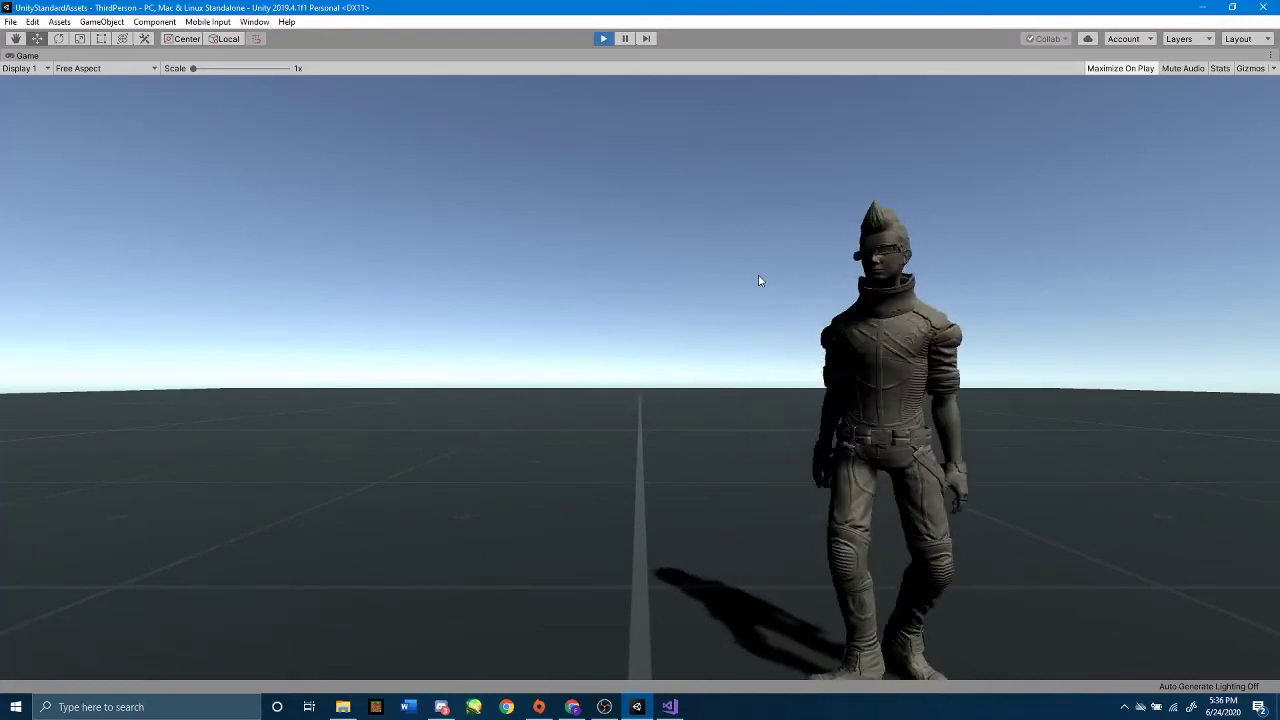
key(a)
key(s)
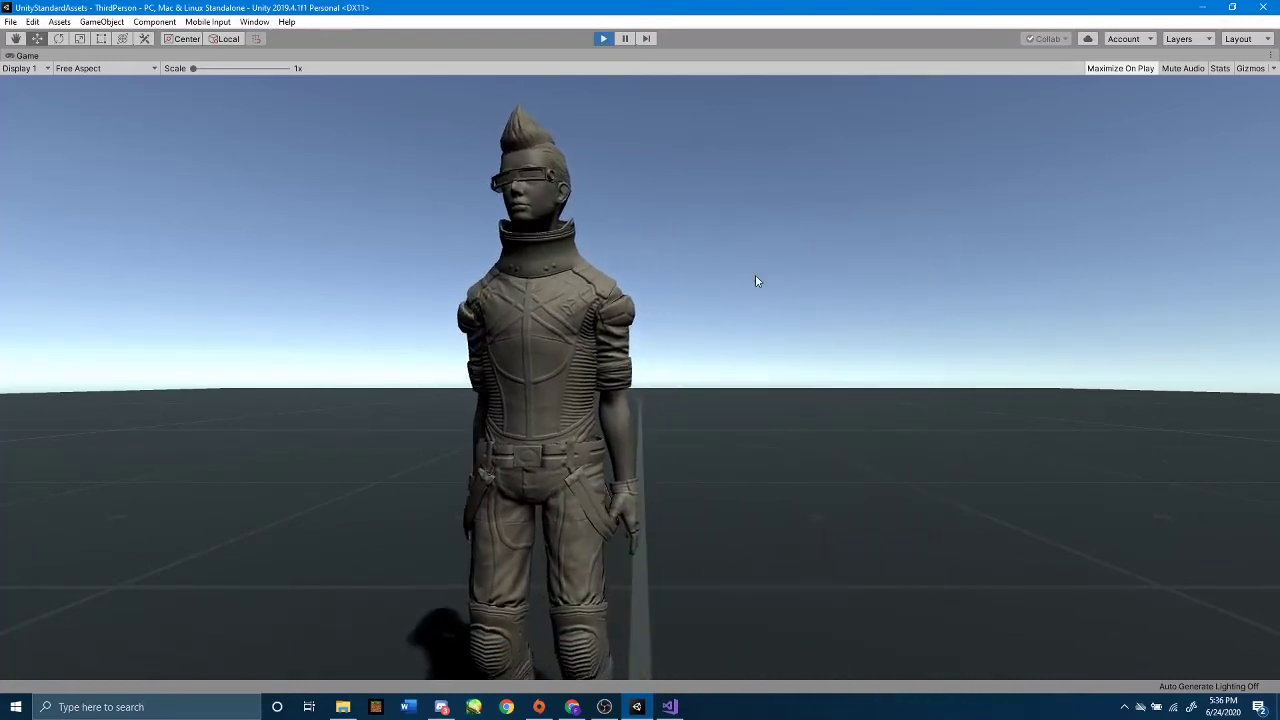
key(d)
key(s)
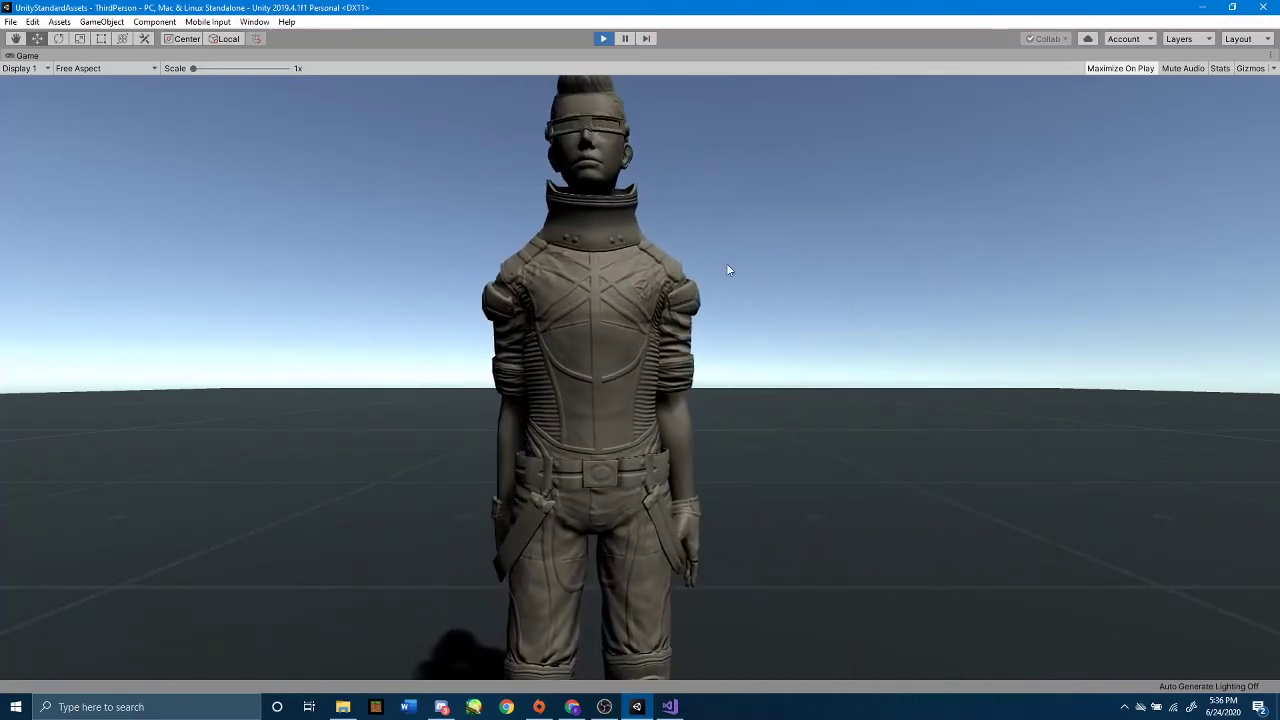
key(d)
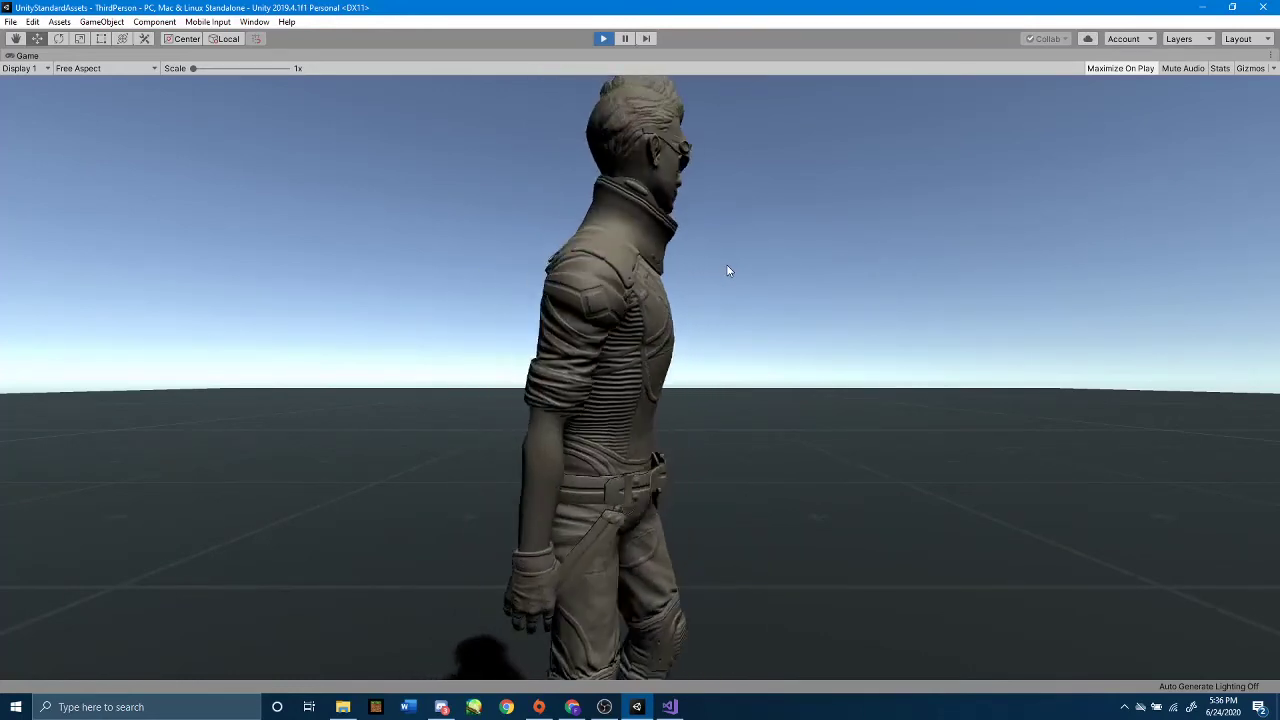
key(w)
key(d)
key(s)
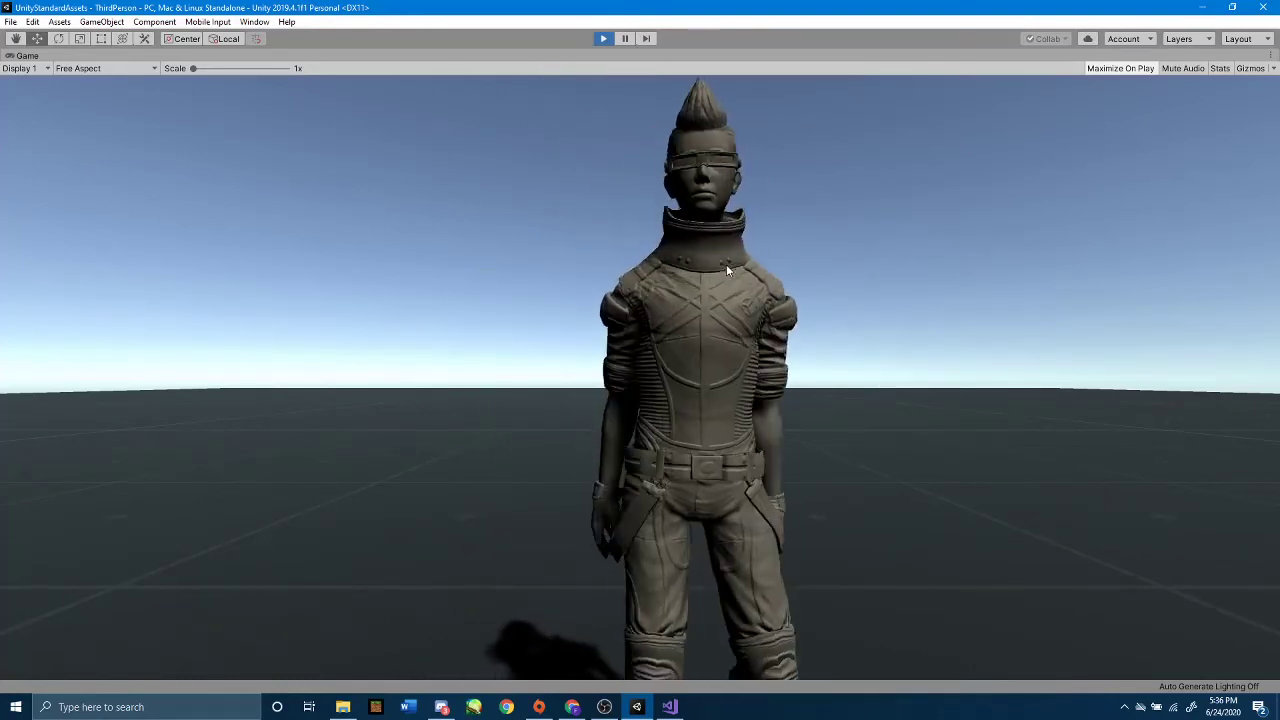
key(a)
key(w)
key(d)
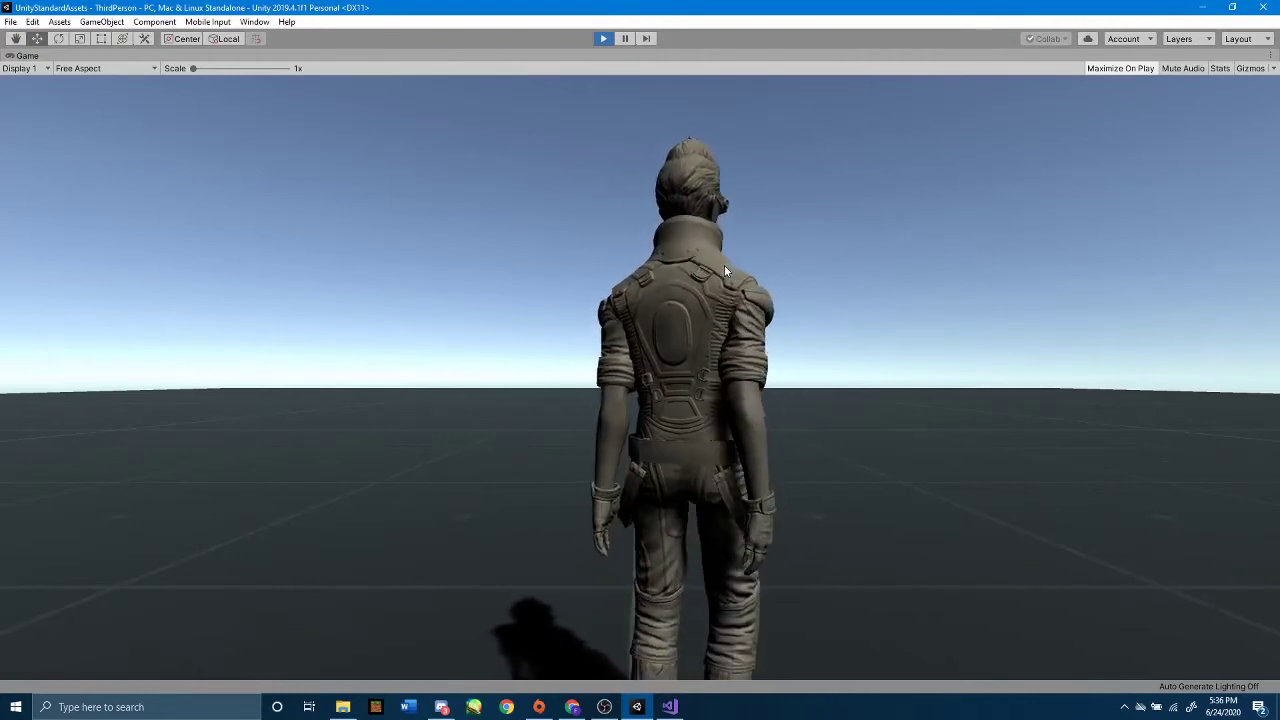
key(d)
key(s)
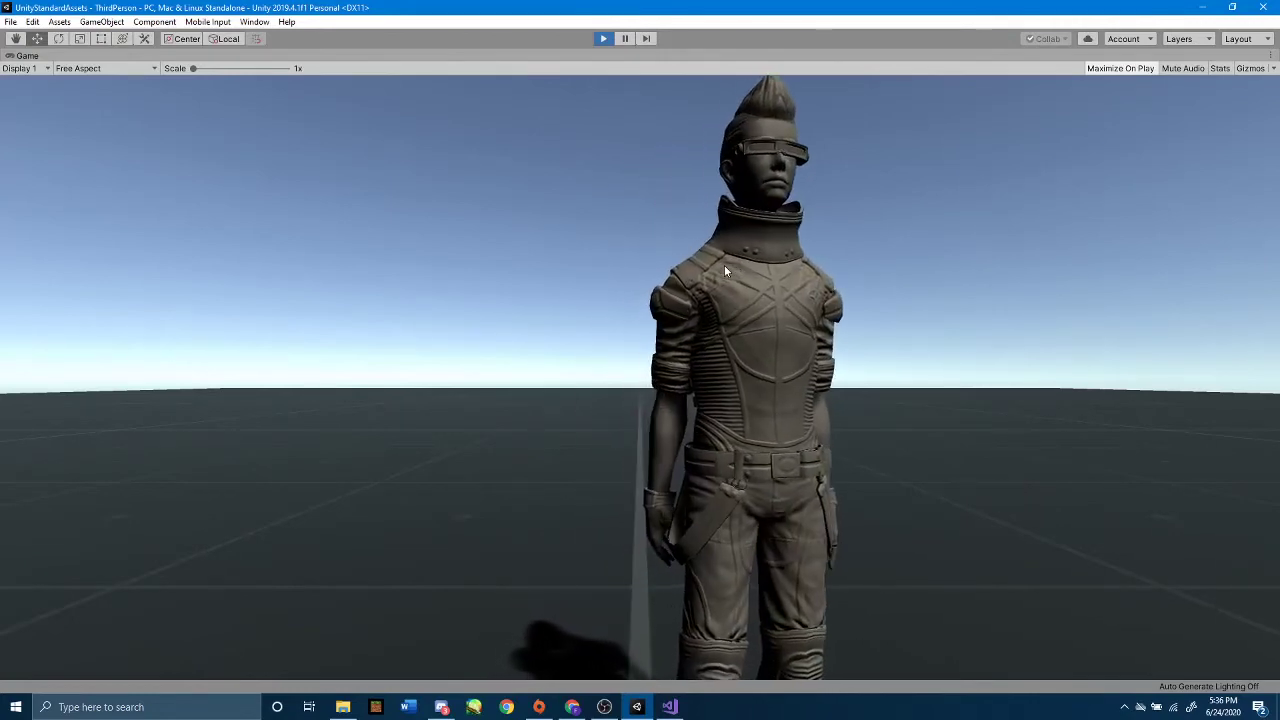
key(a)
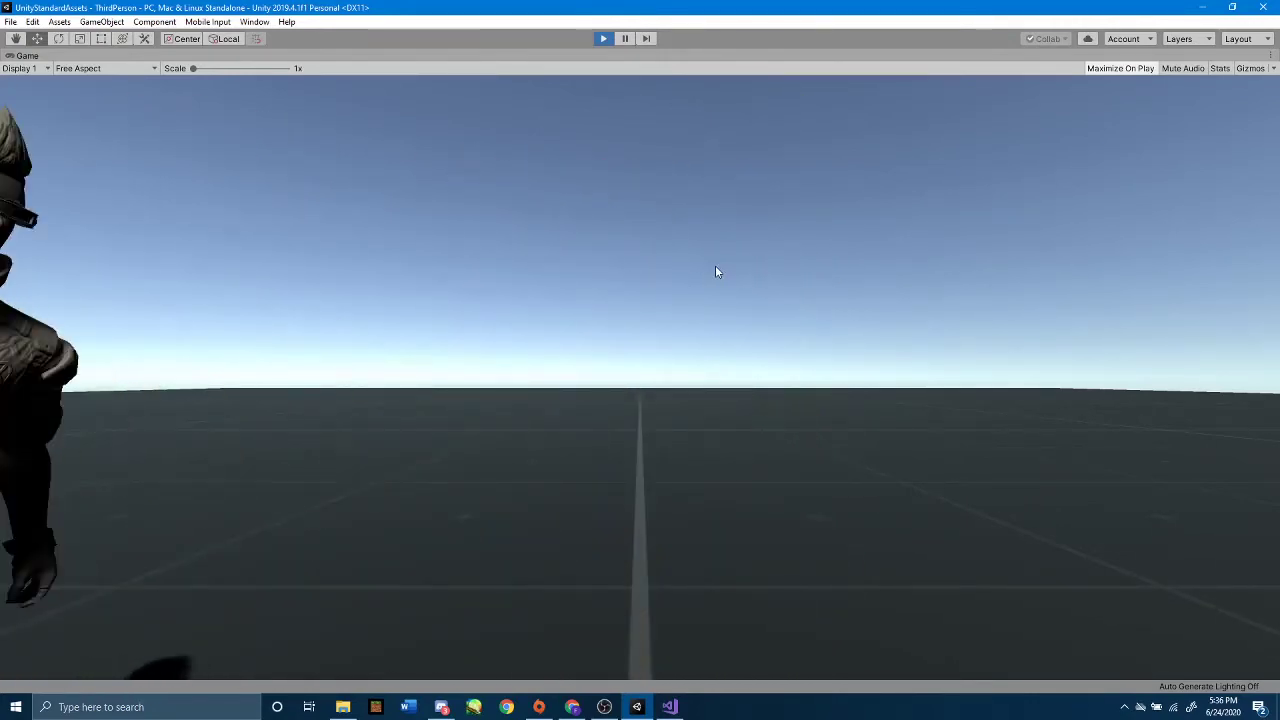
key(d)
key(w)
key(a)
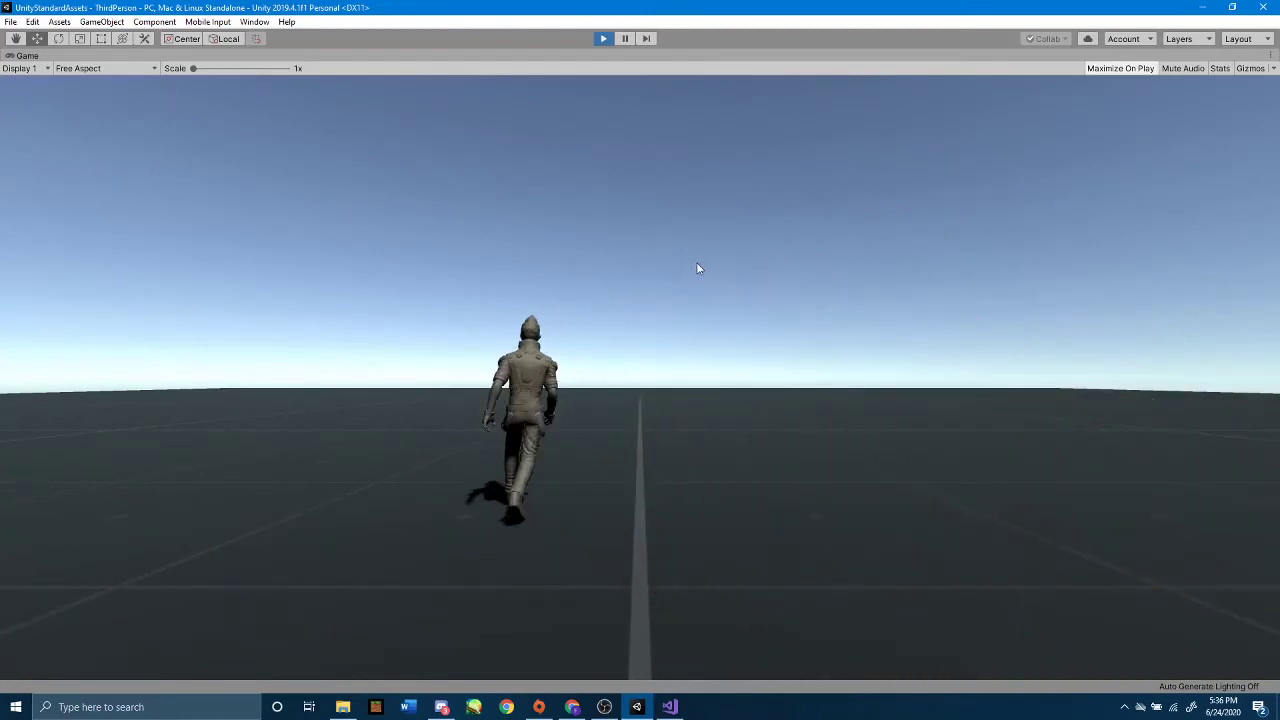
key(d)
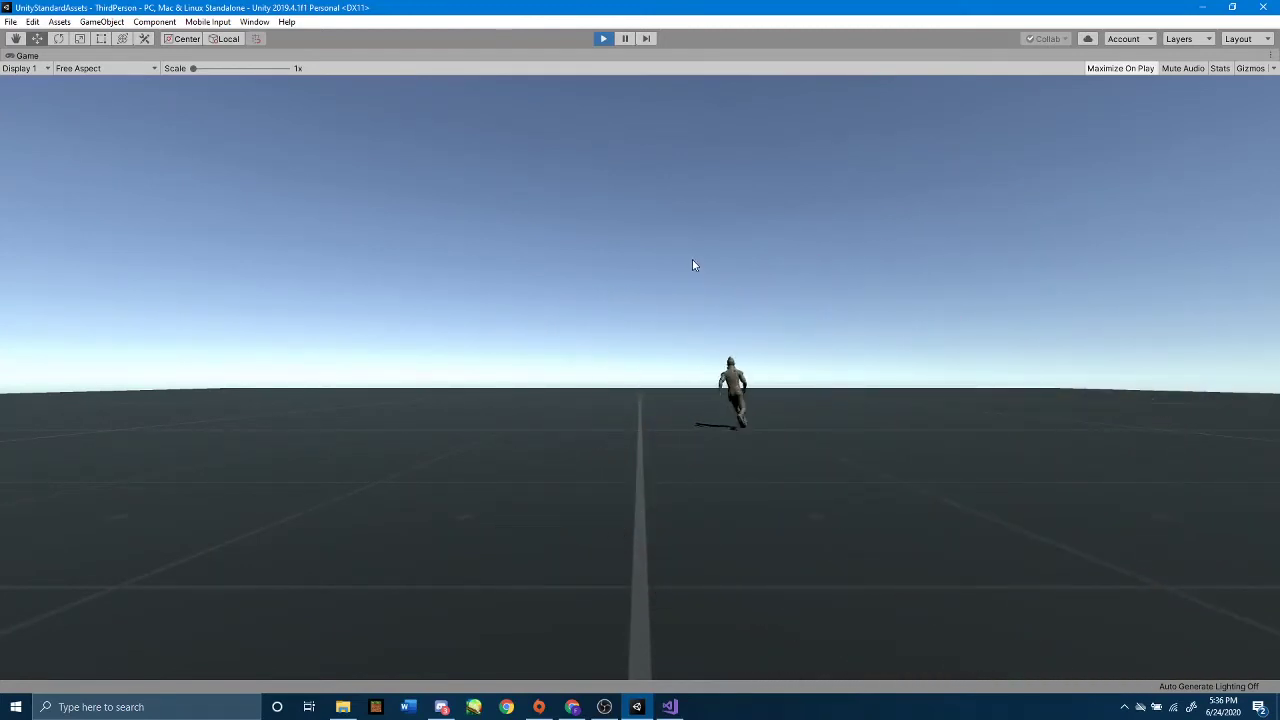
key(a)
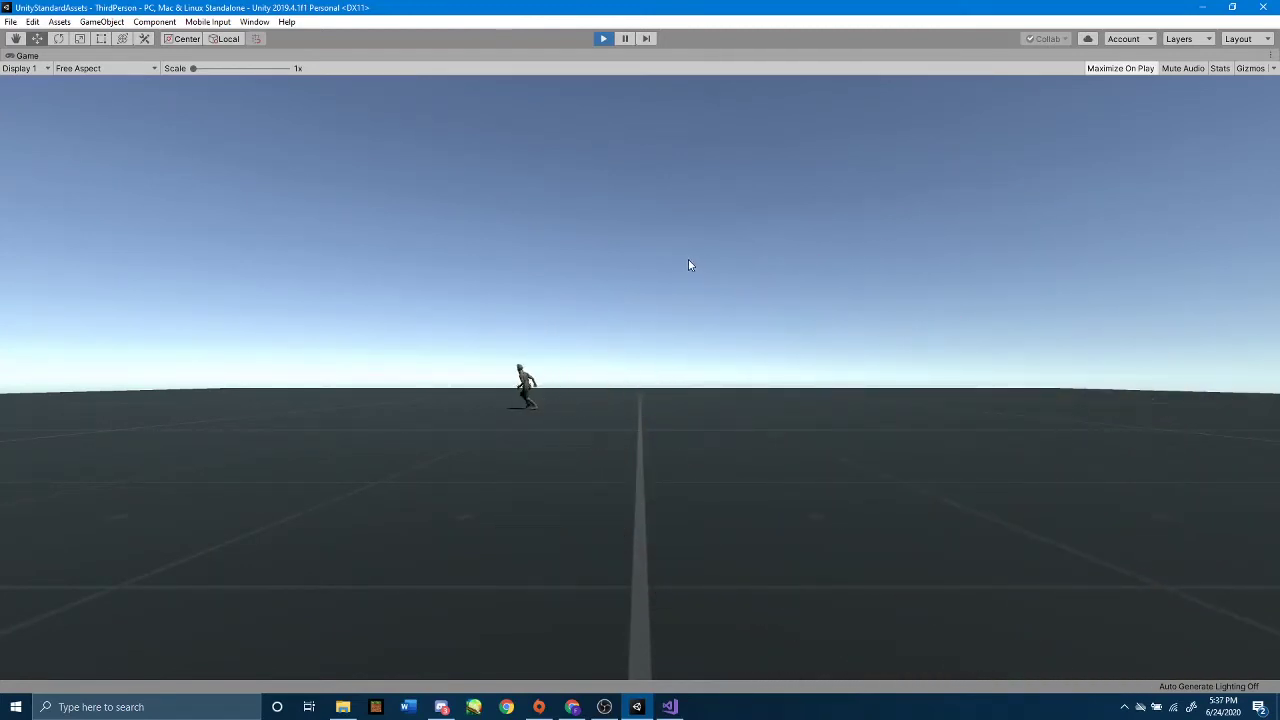
- Test the character's jumping and crouching while moving across the floor, and stop the scene
key(a)
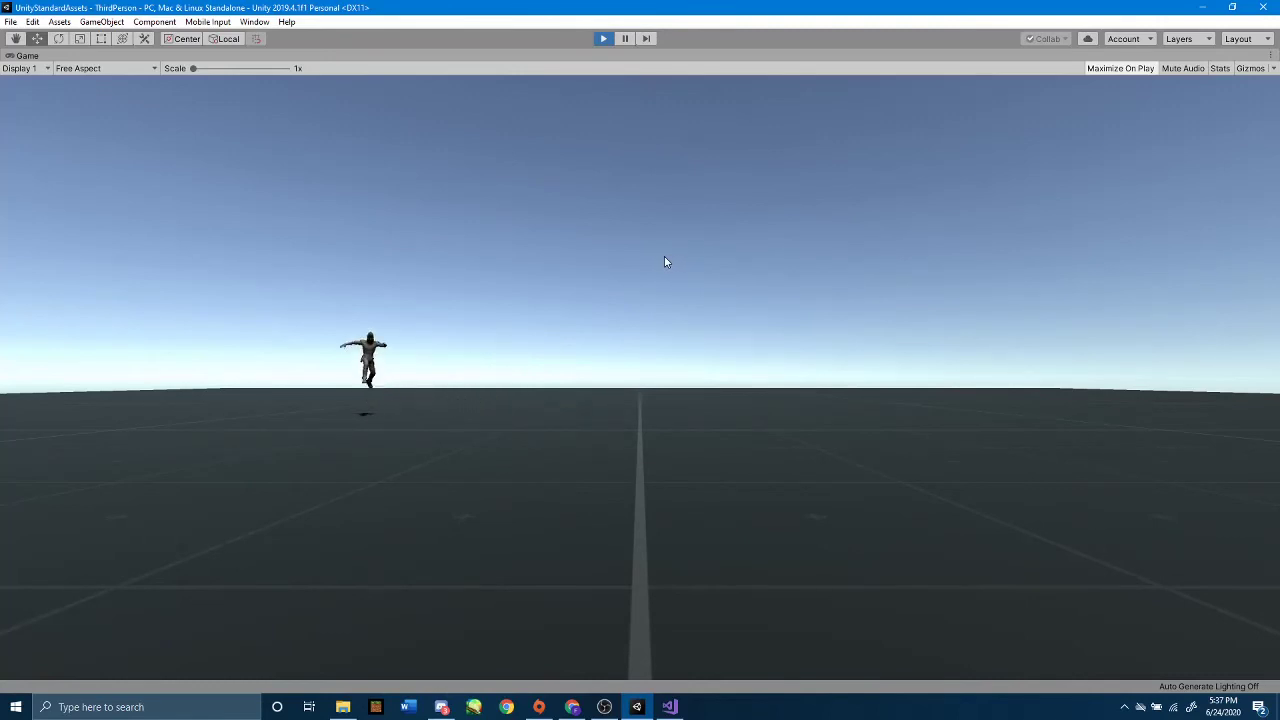
key(d)
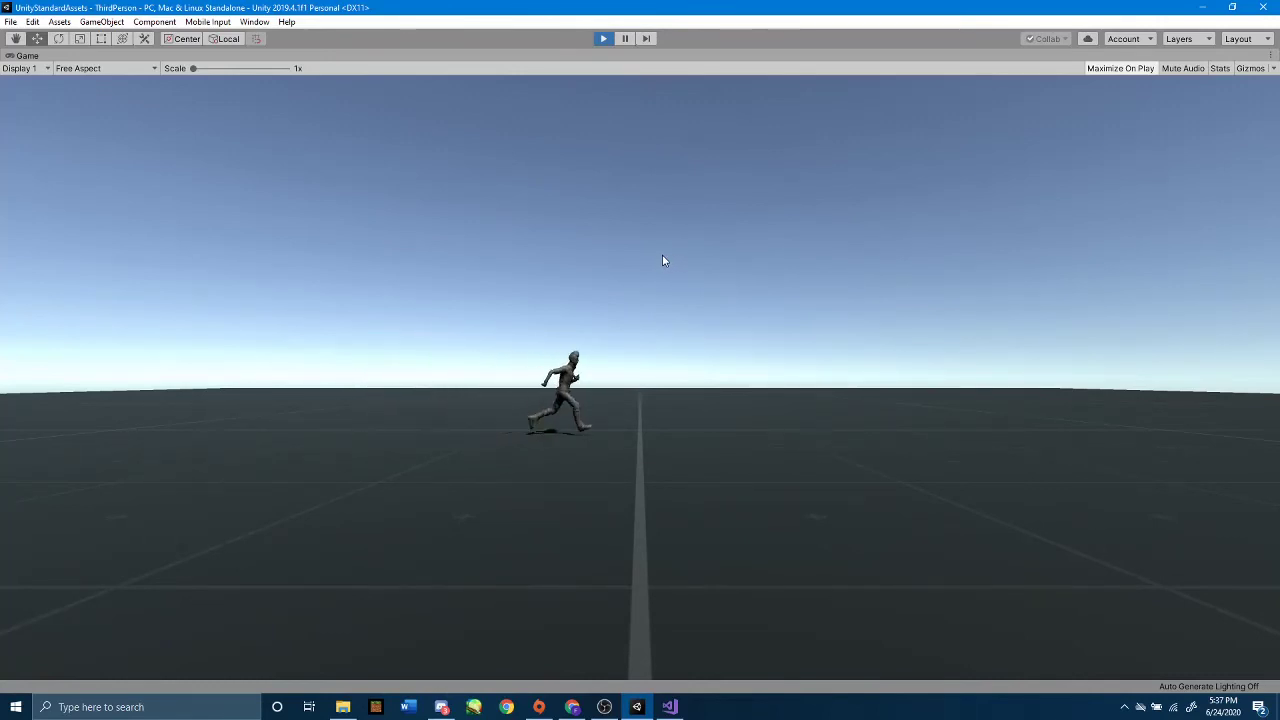
key(d)
key(c)
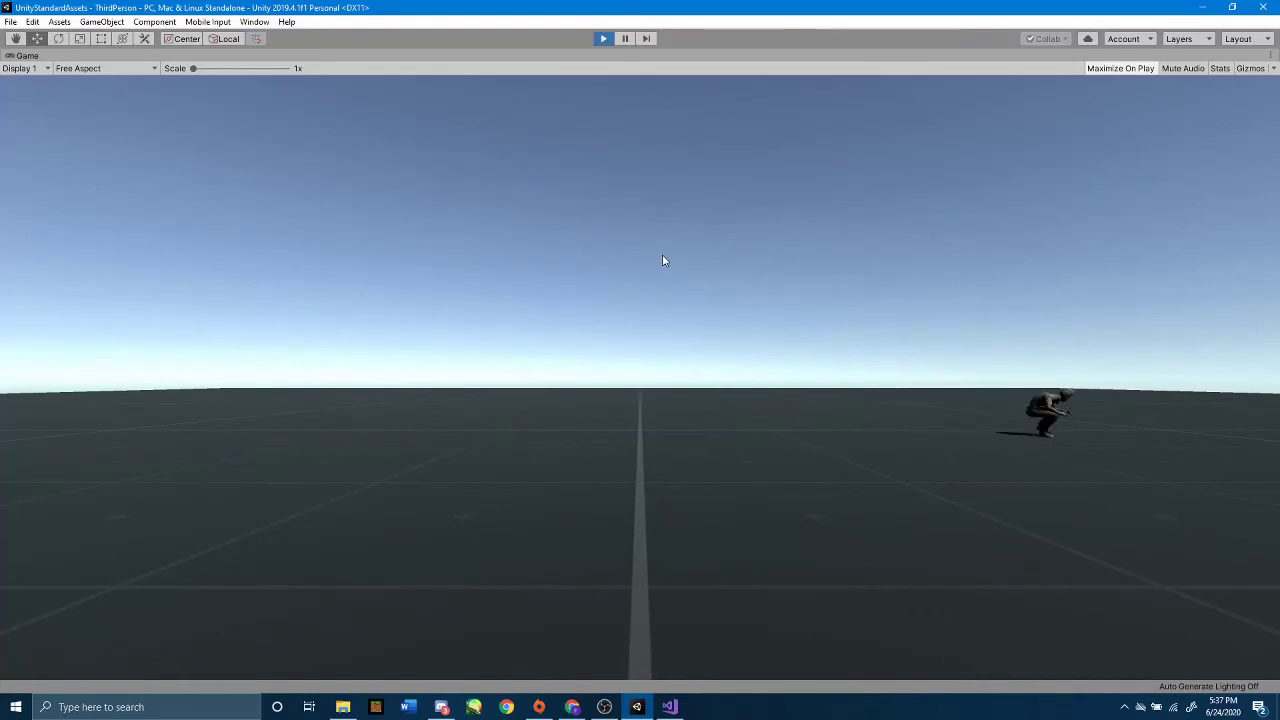
key(space)
key(space)
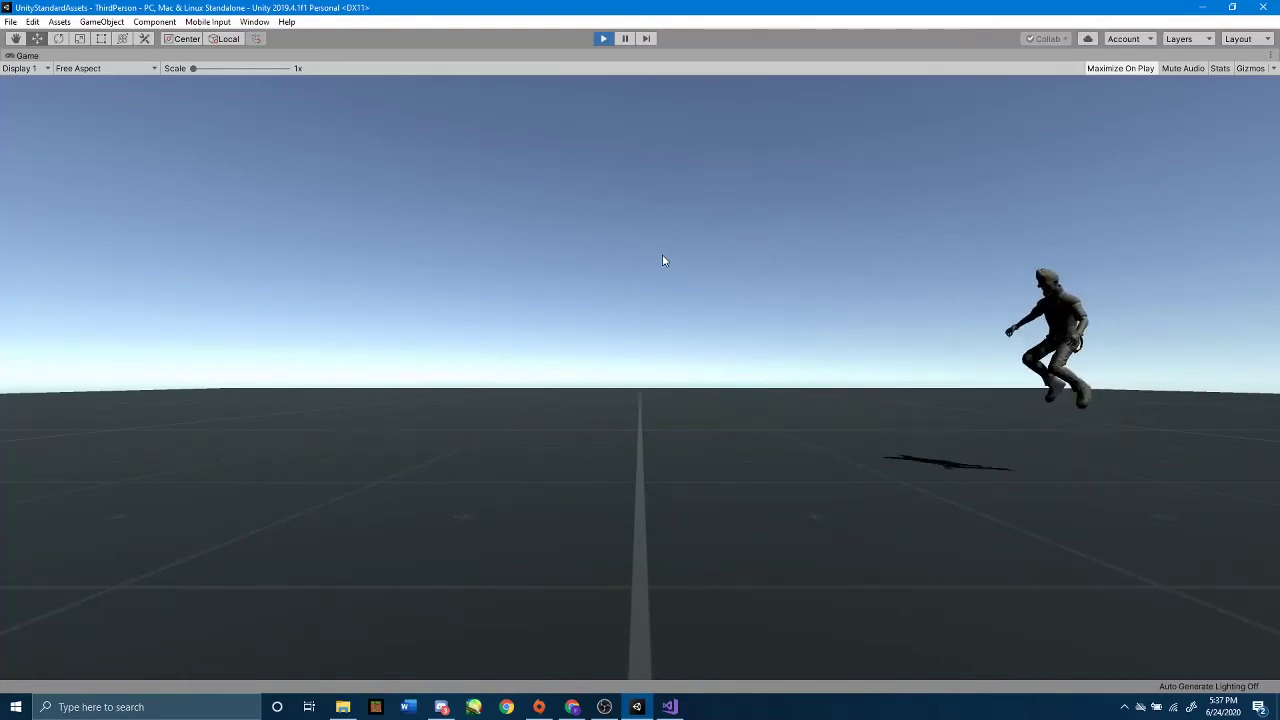
key(a)
key(c)
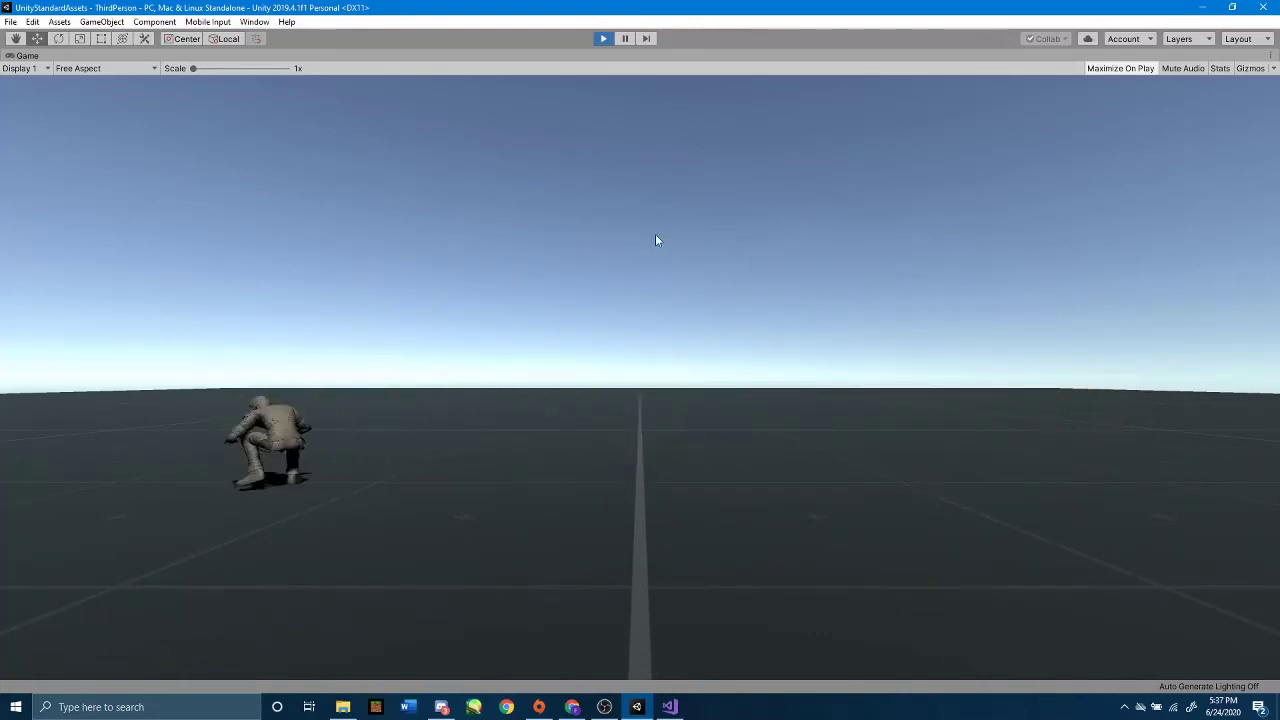
click(601, 38)
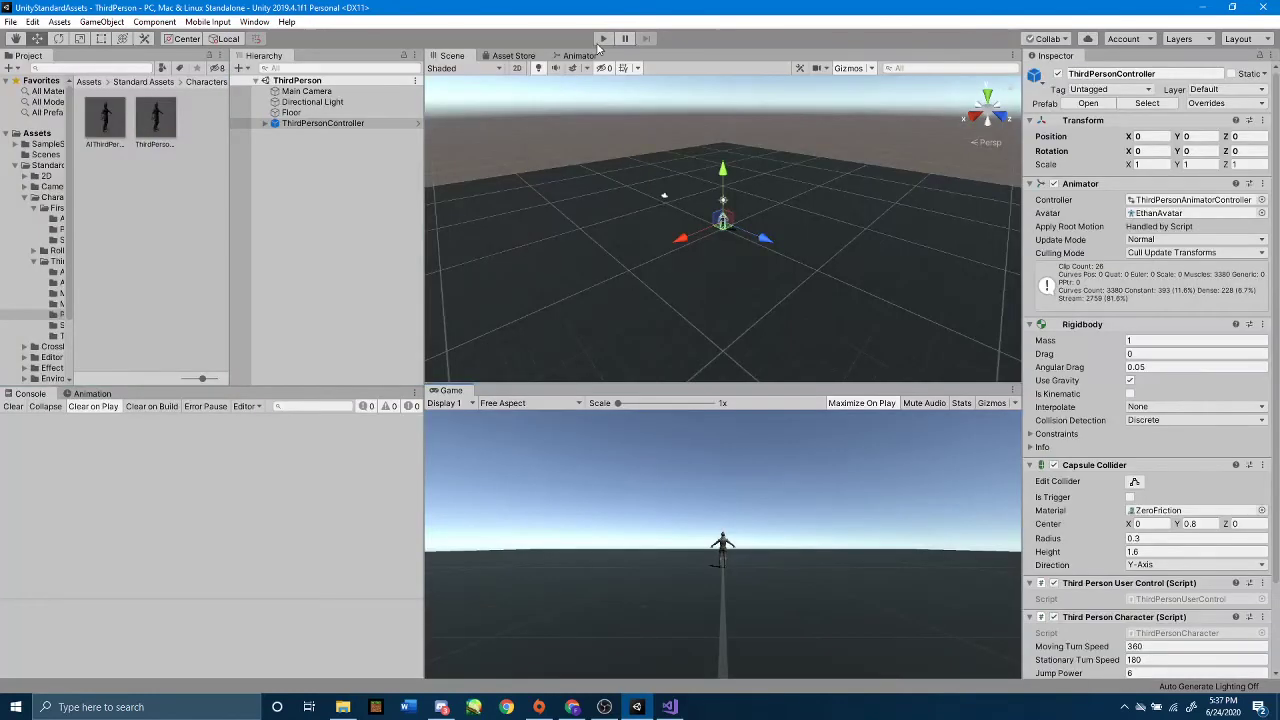
- Set the Jump Power of ThirdPersonController's Third Person Character script to 15 and save the scene
scroll(1067, 516, down, 3)
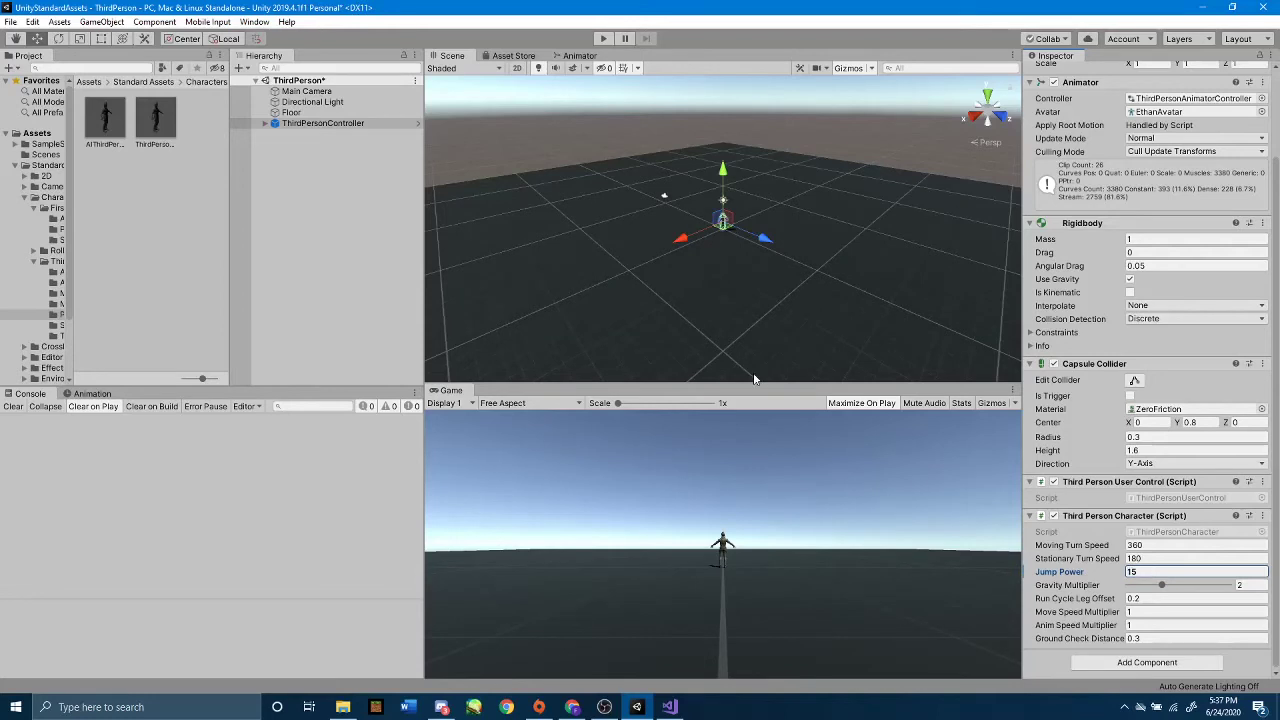
key(ctrl+s)
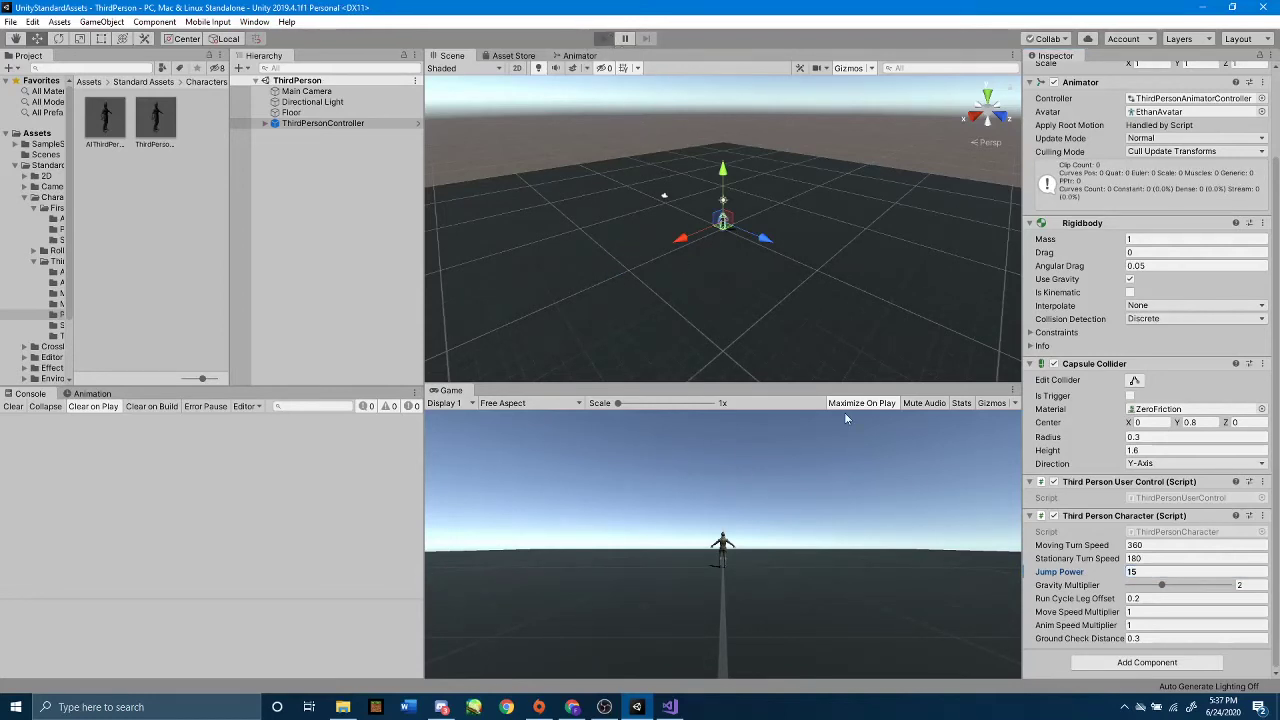
- Run the scene and test the raised jump with the character standing still and moving sideways across the floor
key(ctrl+p)
key(space)
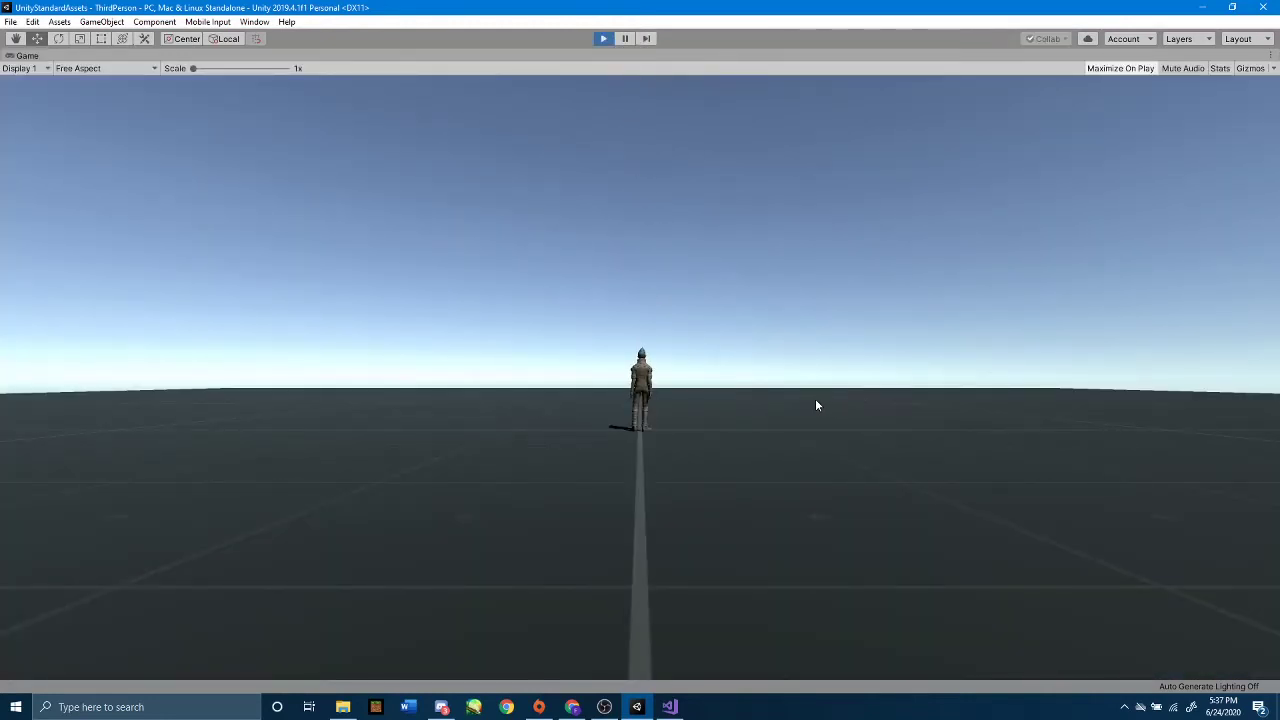
key(space)
key(a)
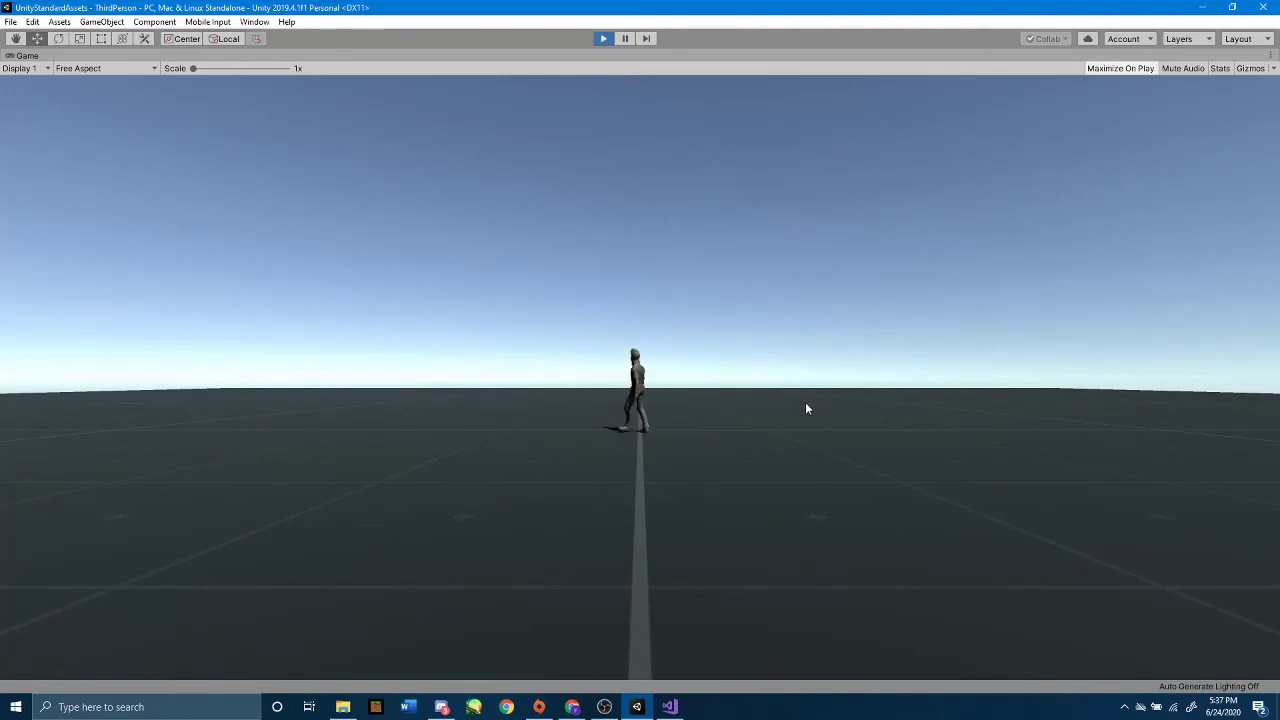
key(space)
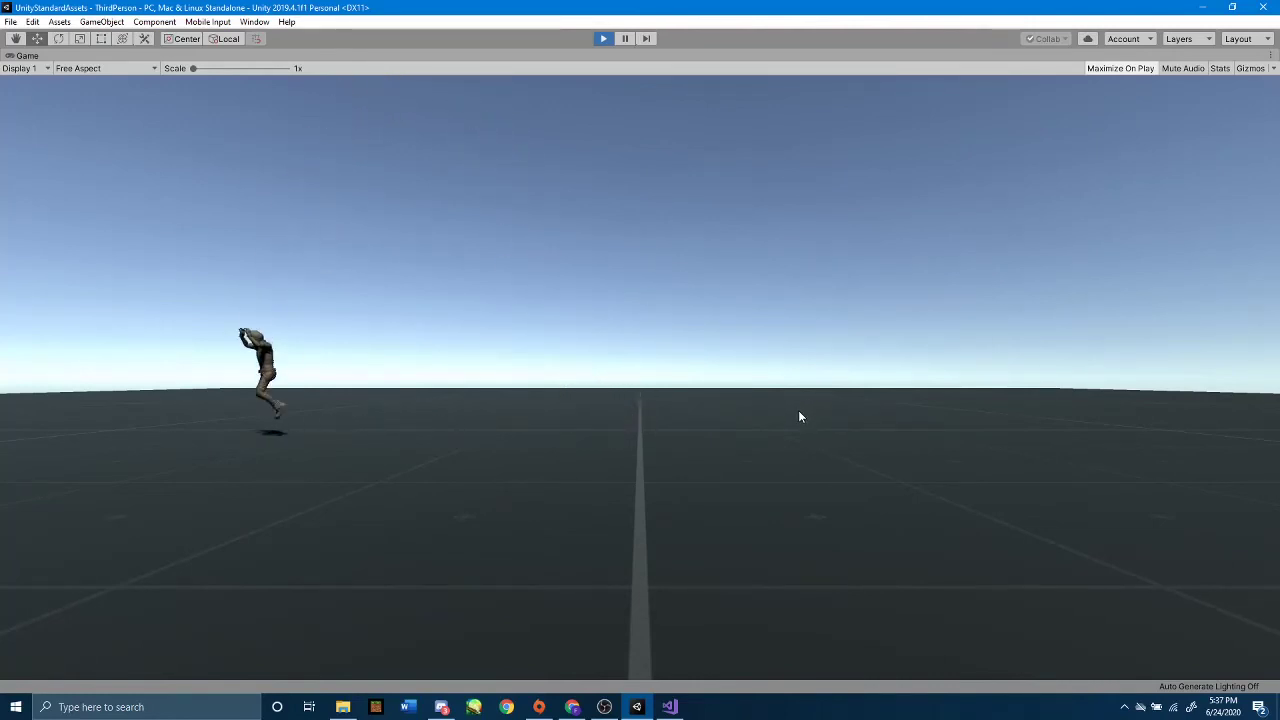
key(space)
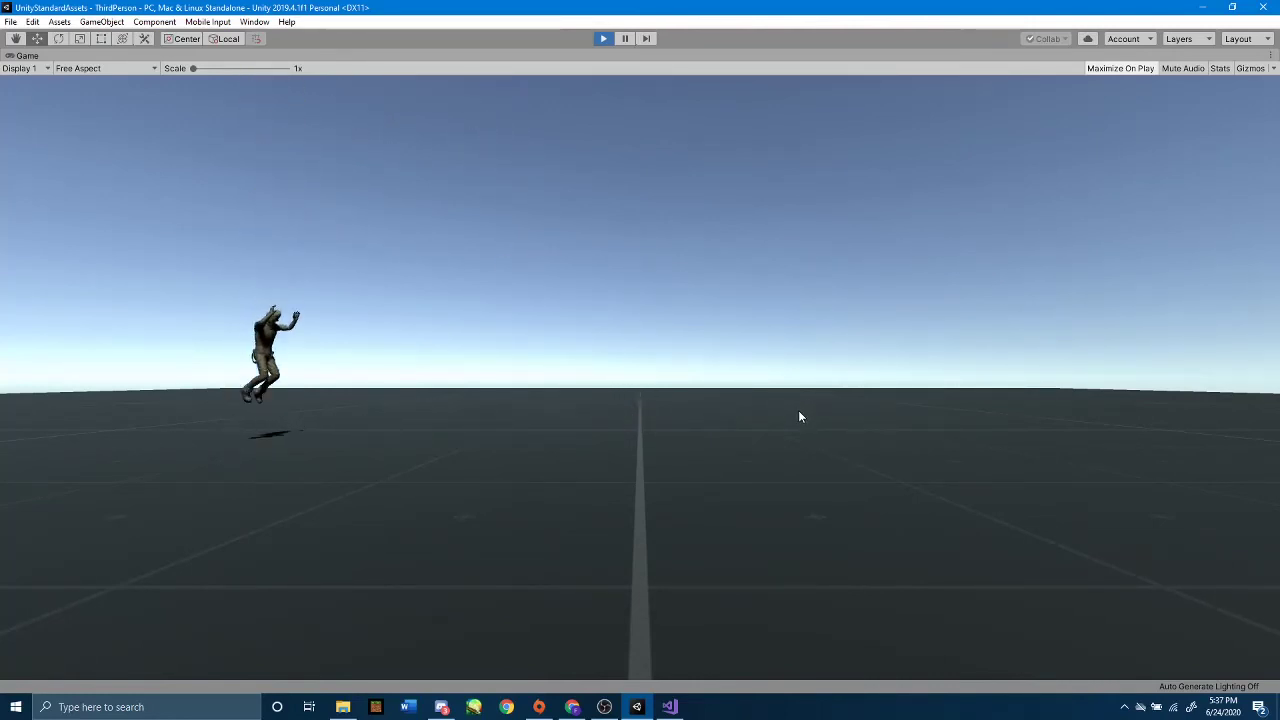
key(d)
key(space)
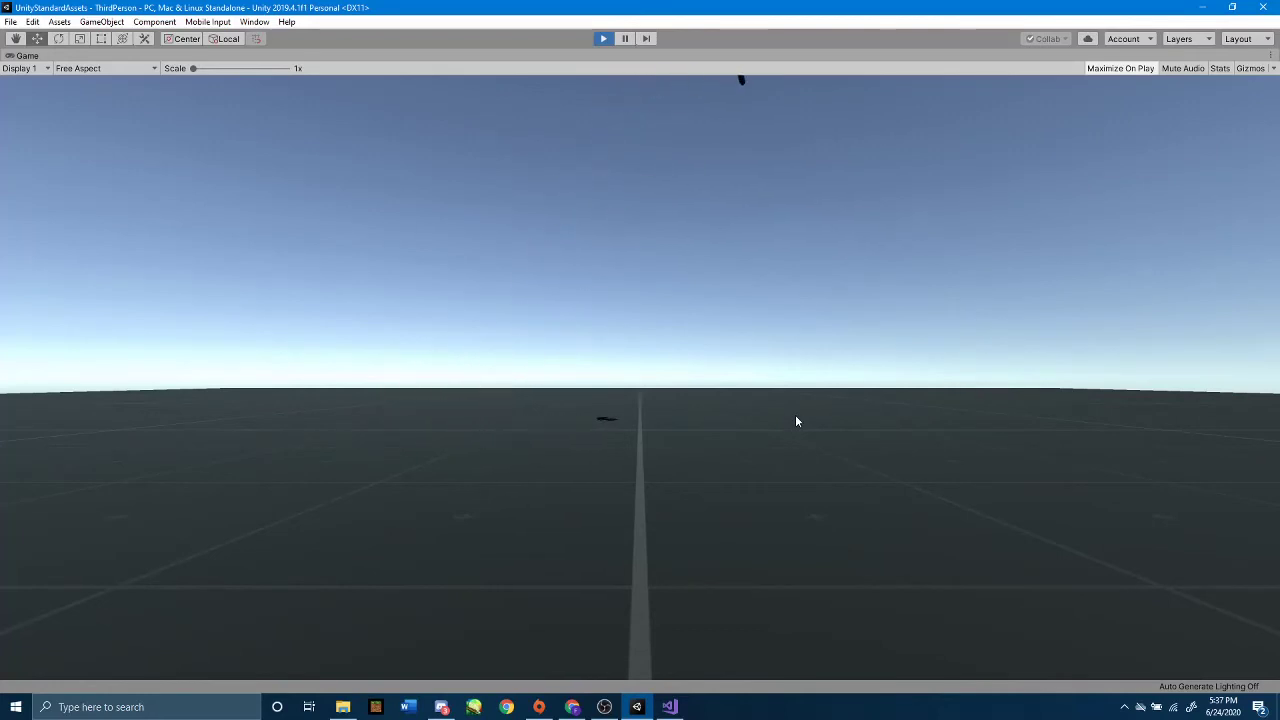
key(d)
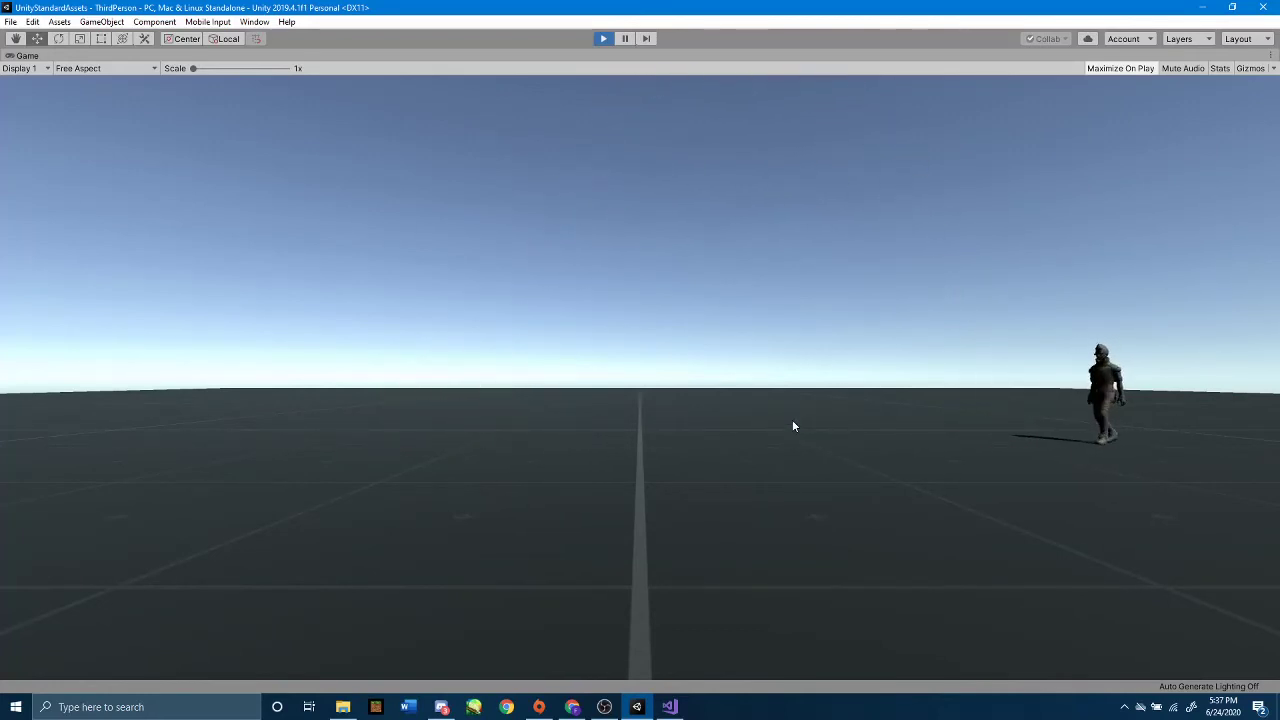
- Run the character from side to side across the floor with quick reversals of direction to check its turning
key(a)
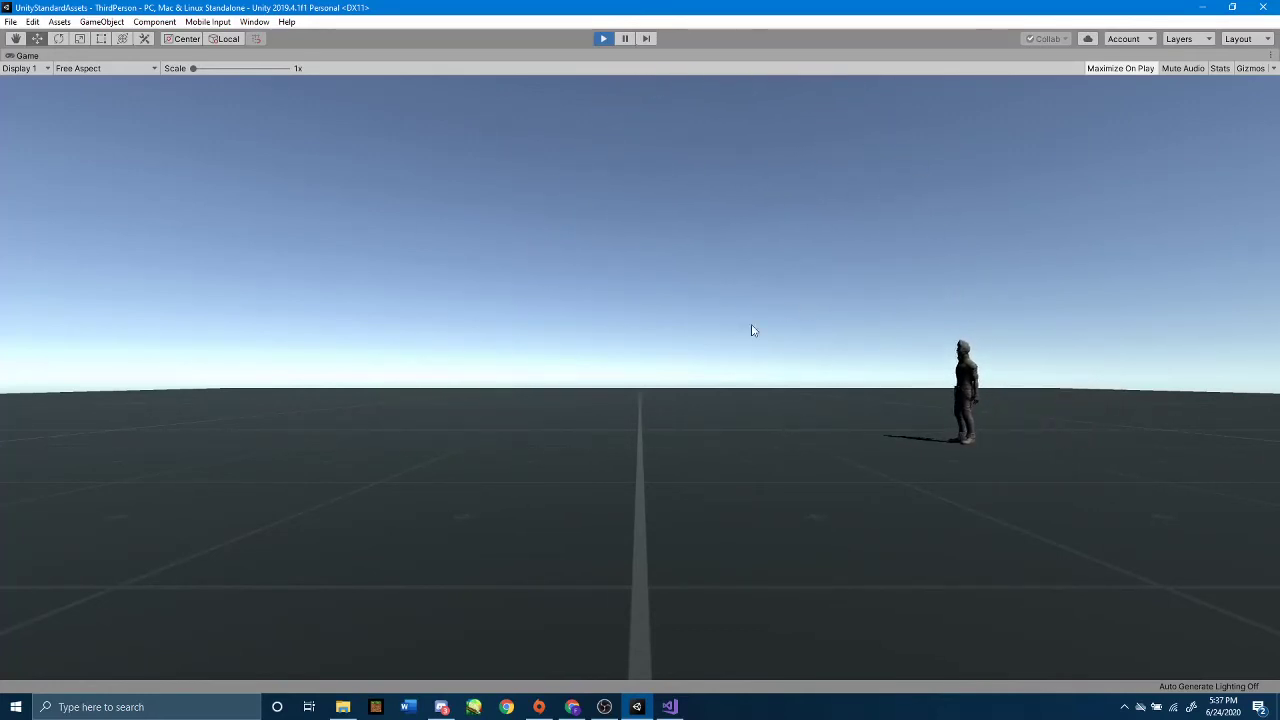
key(a)
key(a)
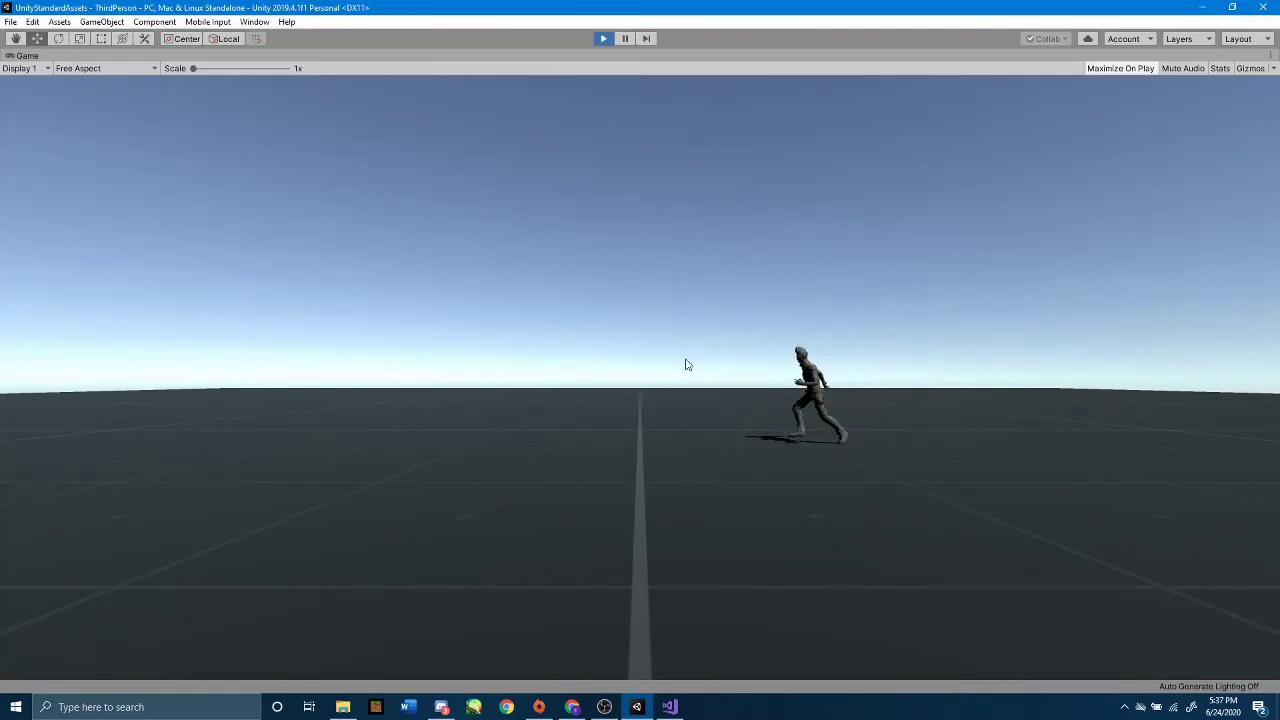
key(d)
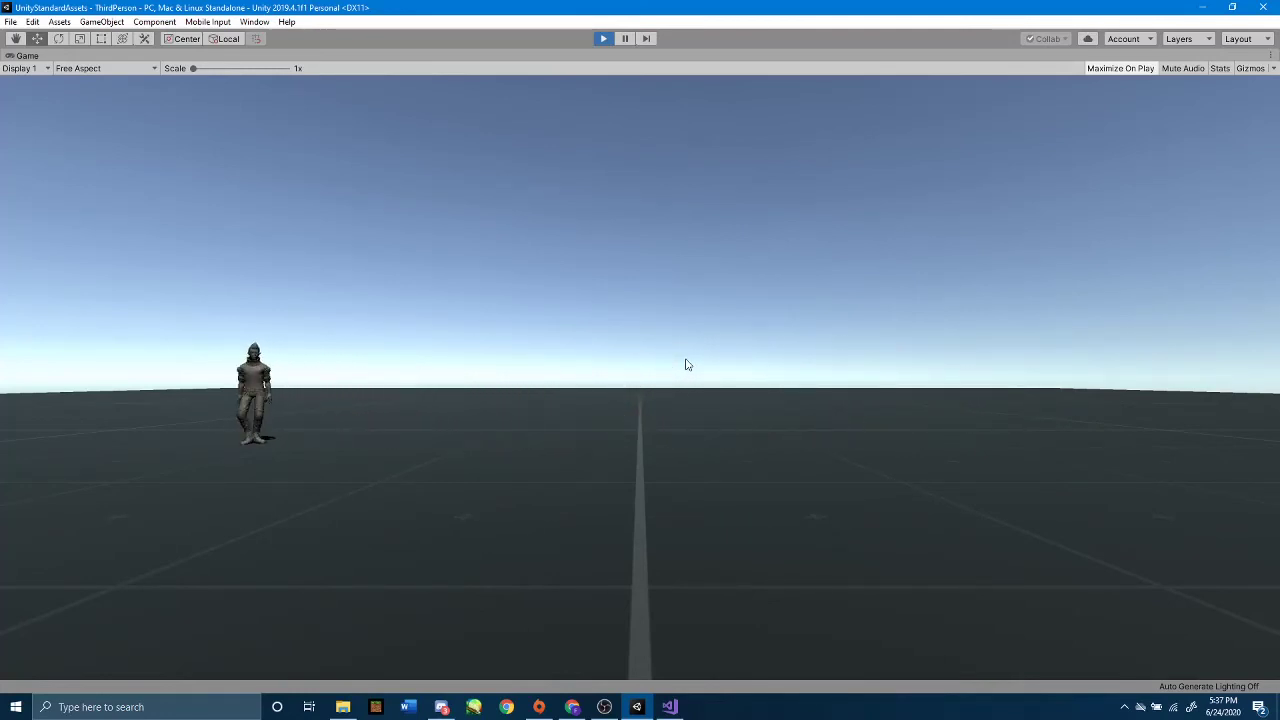
key(d)
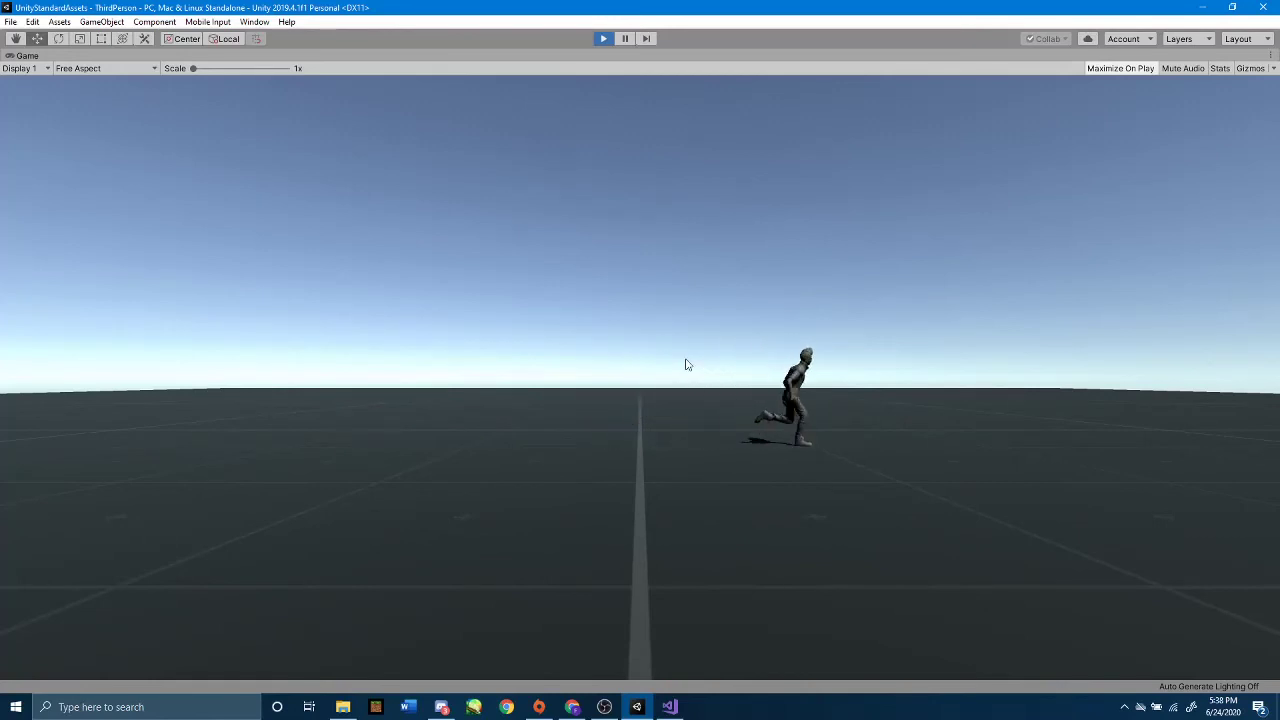
key(a)
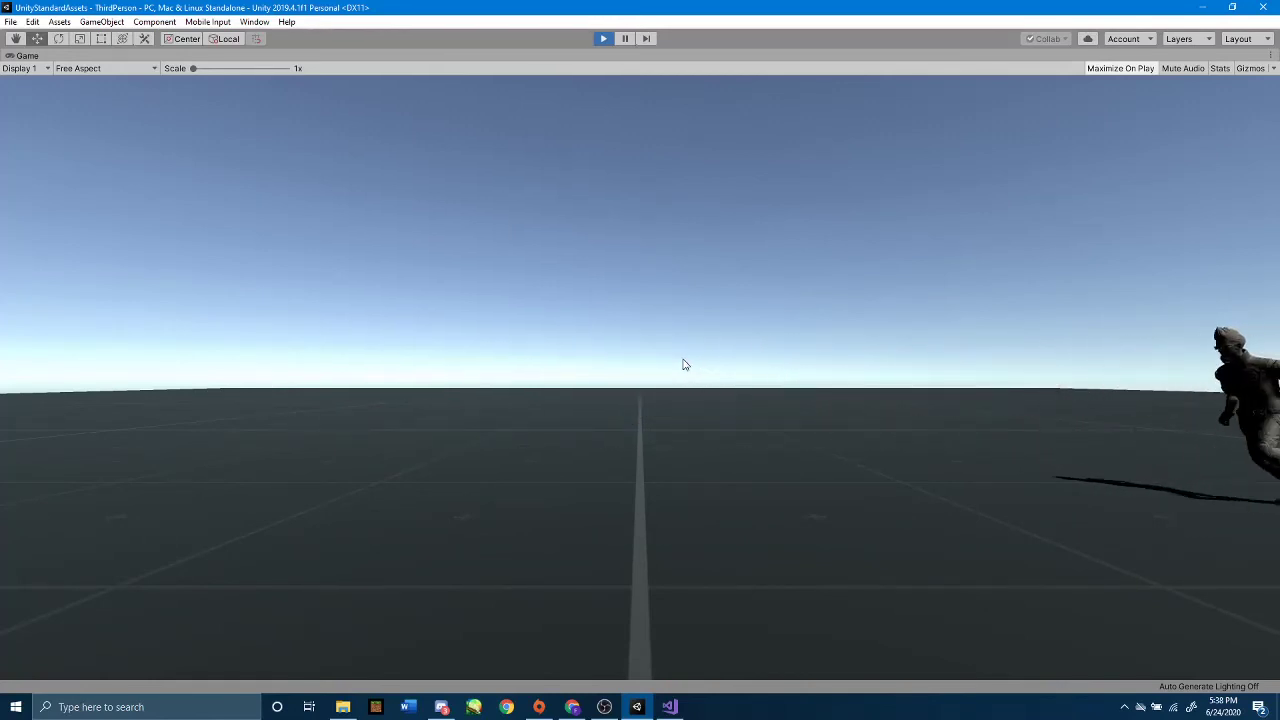
key(d)
key(w)
key(d)
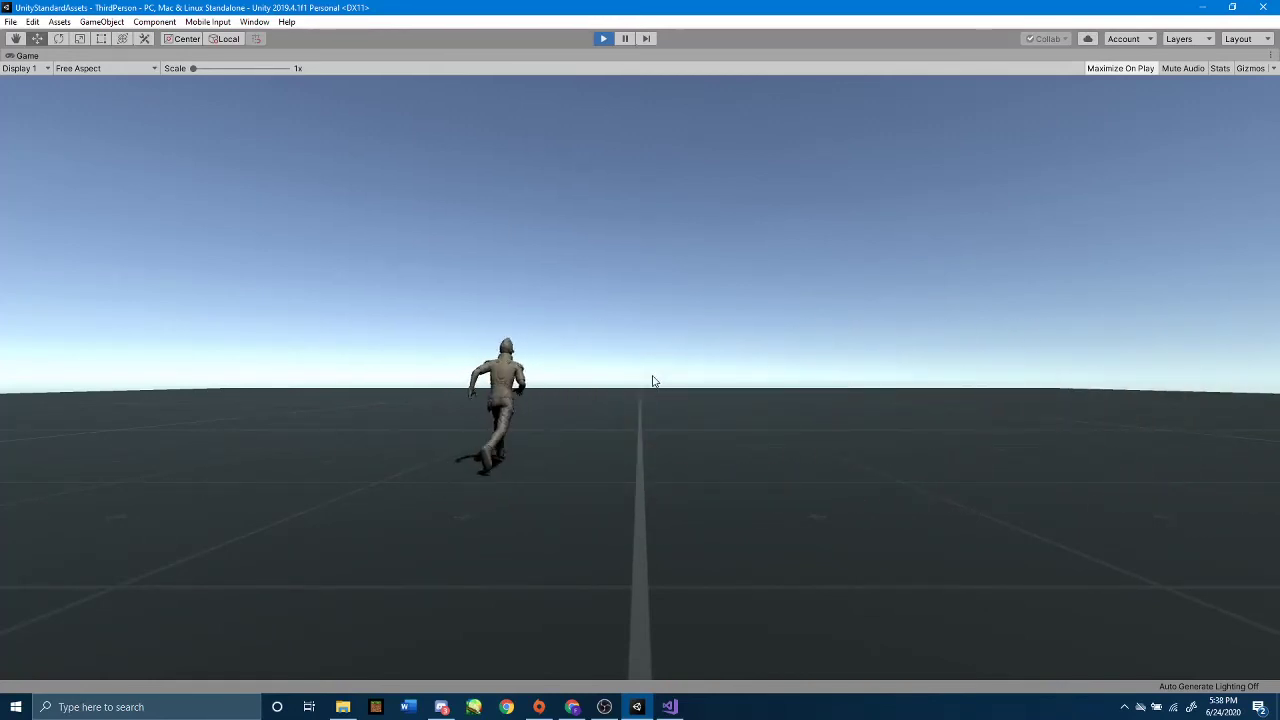
- Move the character toward and away from the camera, make it jump while running away, and stop the scene
key(s)
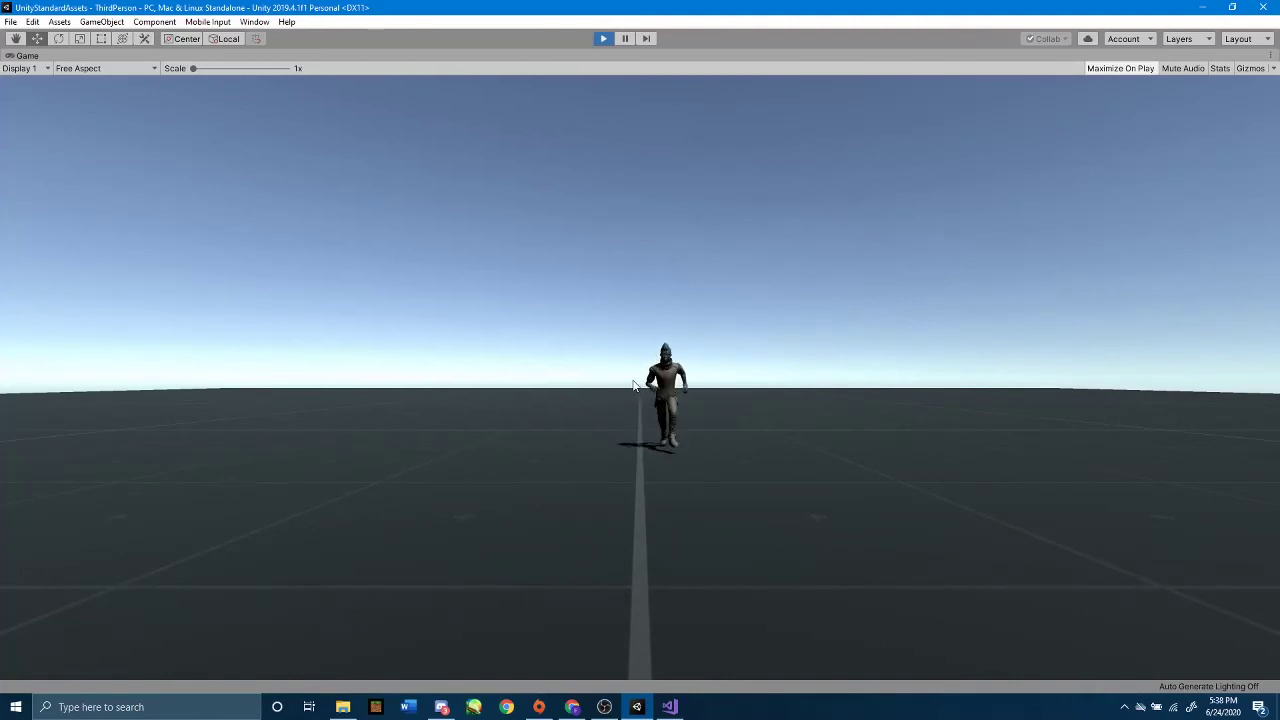
key(s)
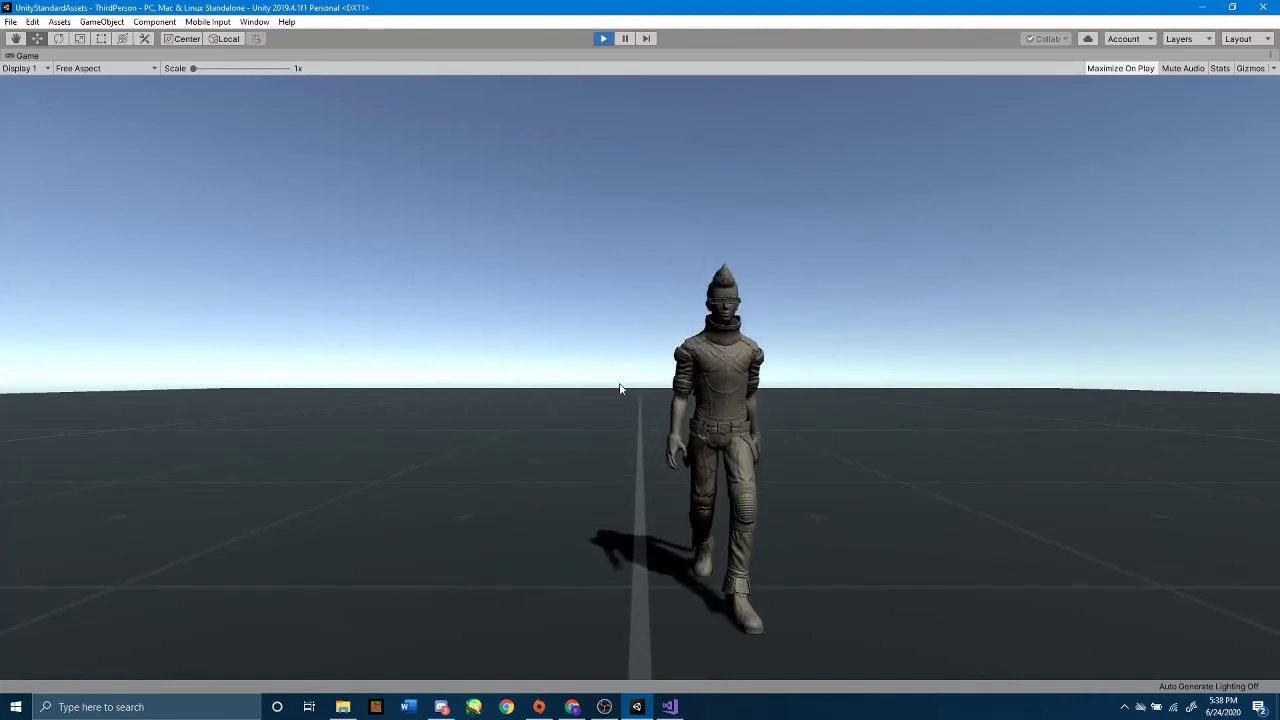
key(w)
key(w)
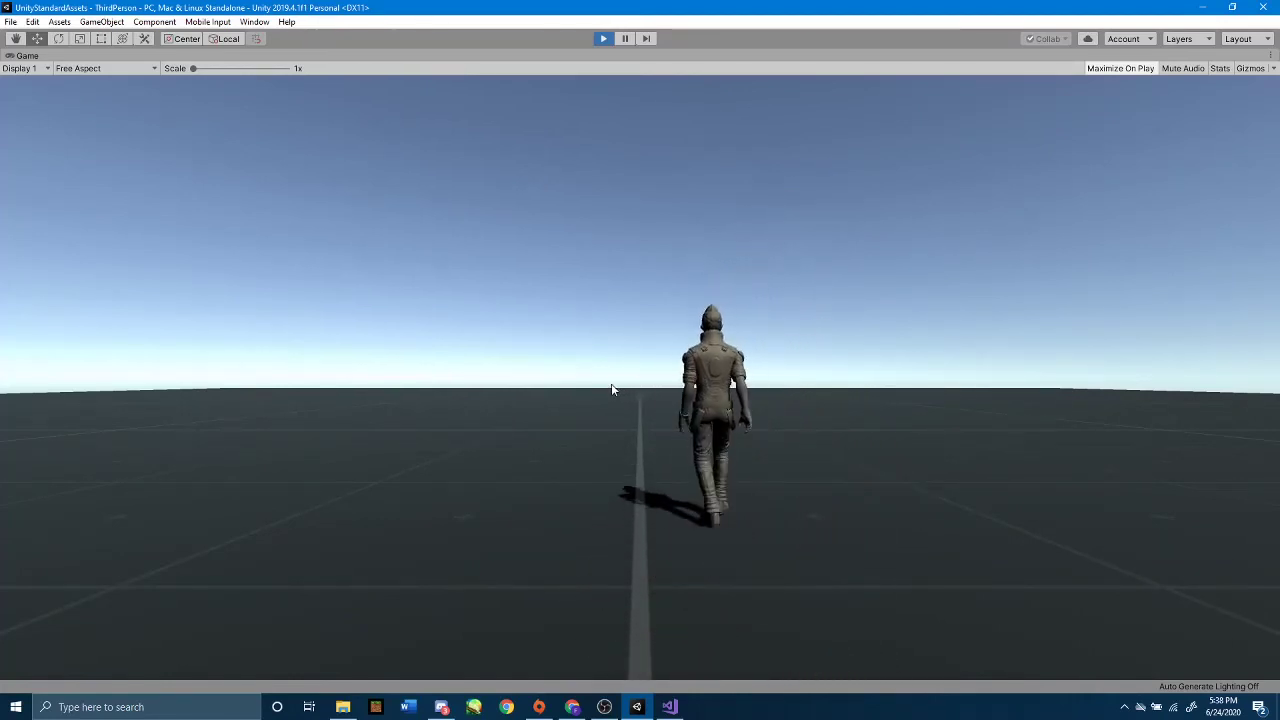
key(w)
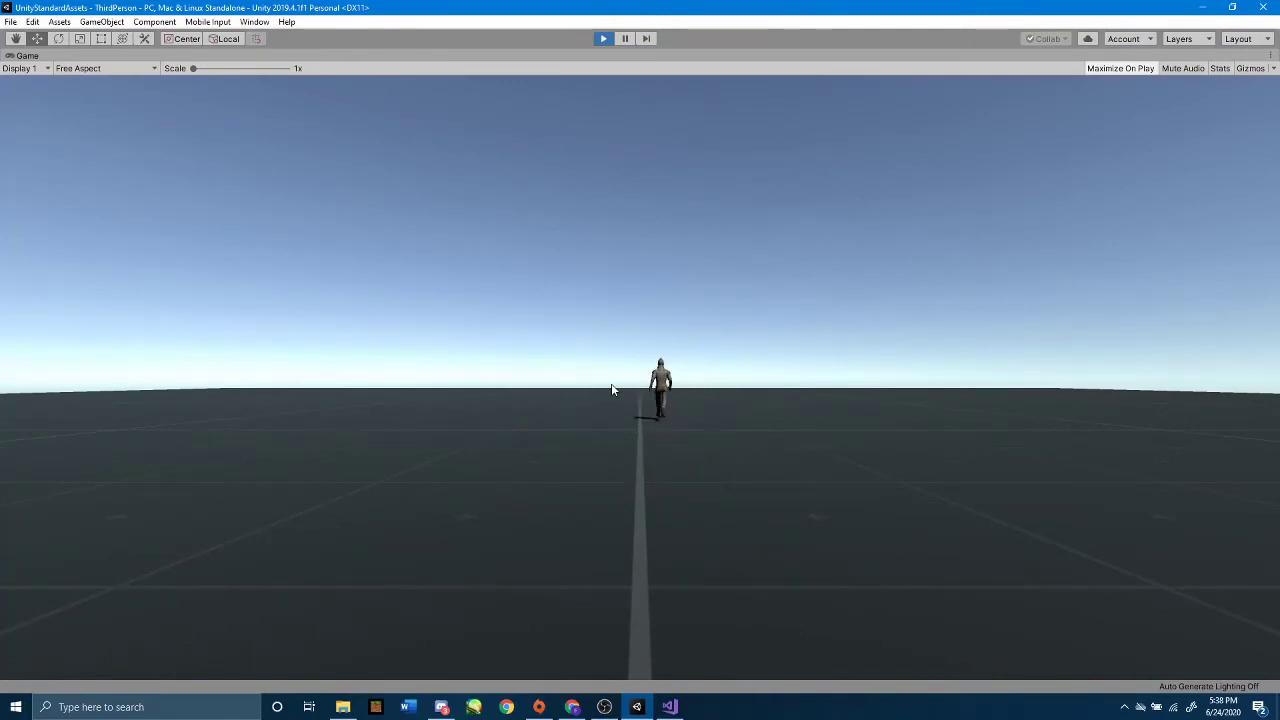
key(s)
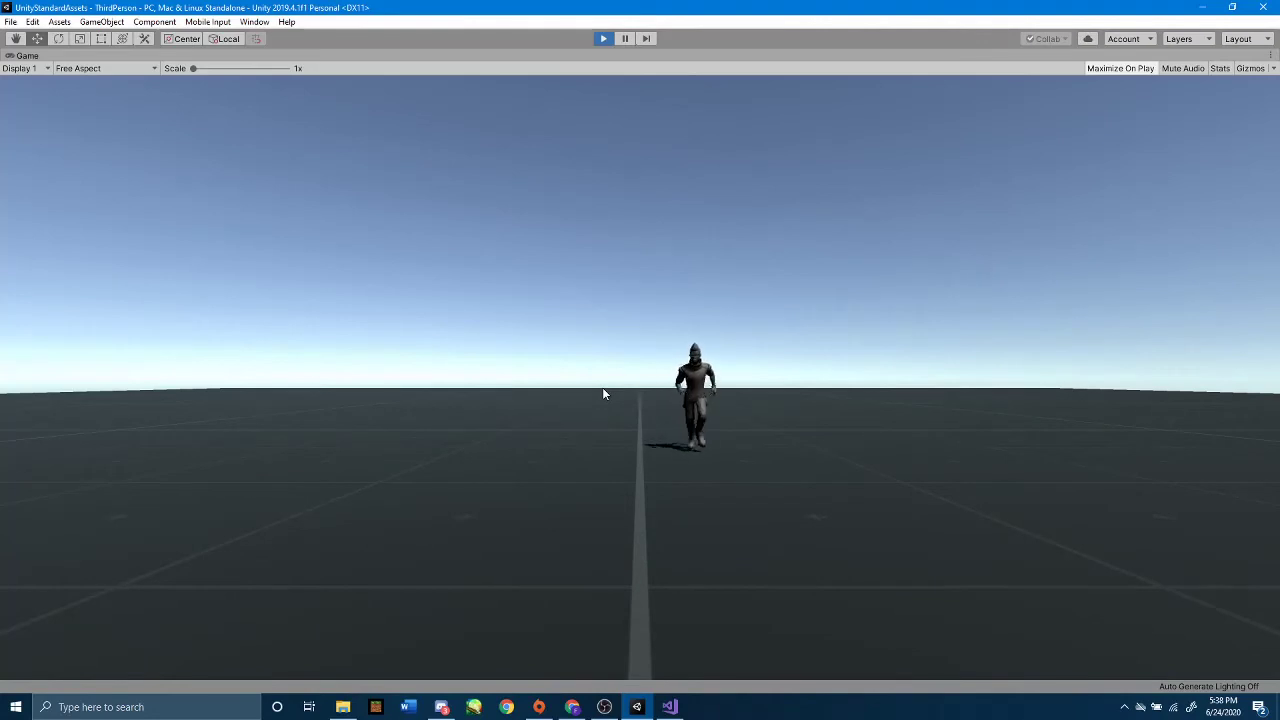
key(a)
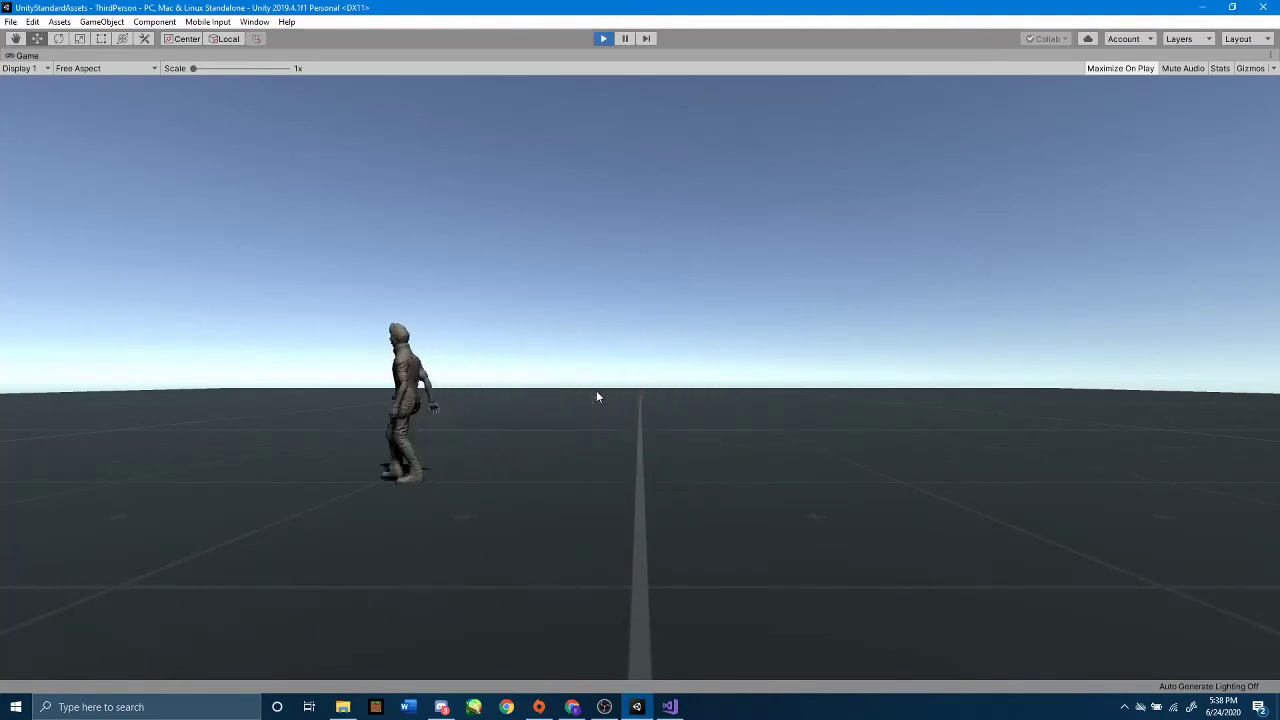
key(d)
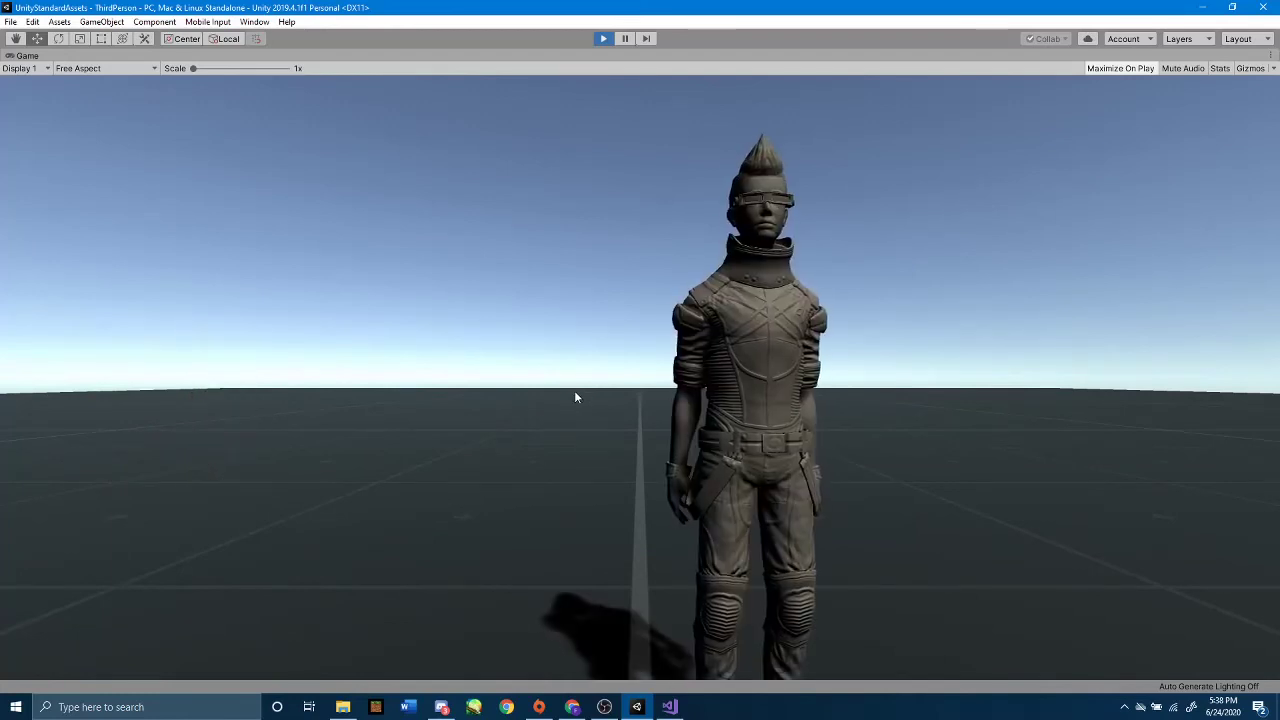
key(w)
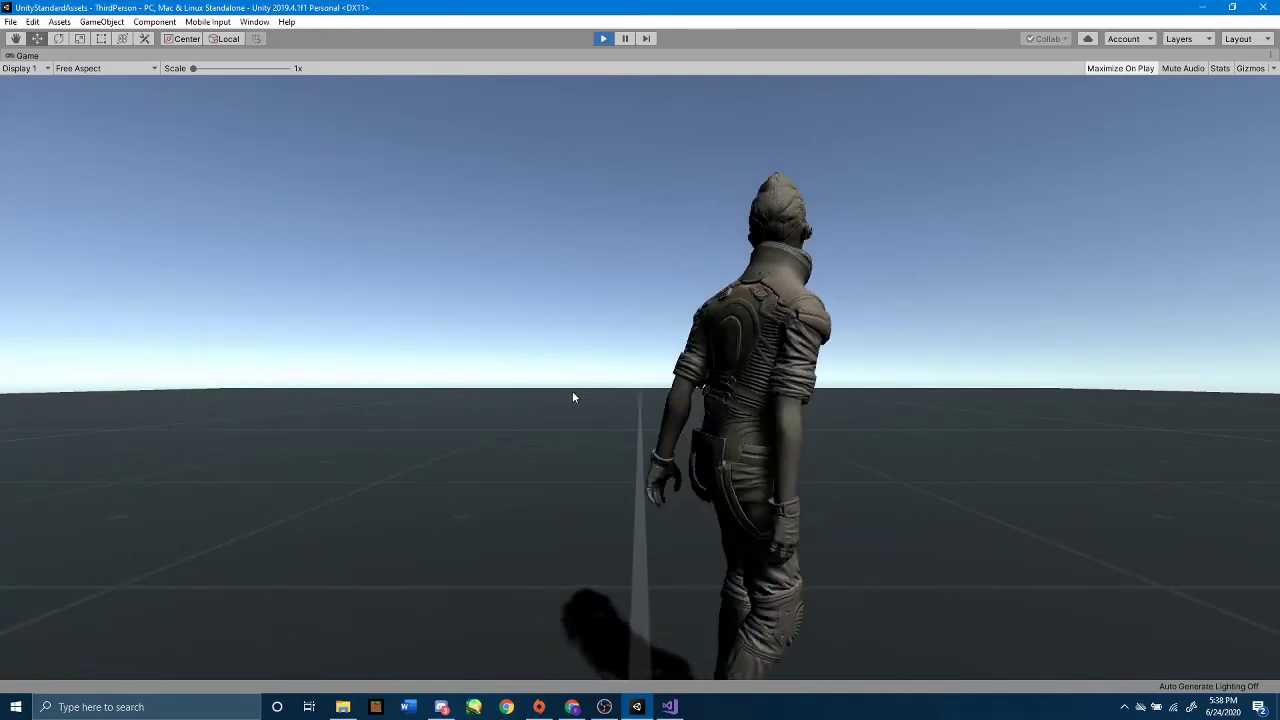
key(space)
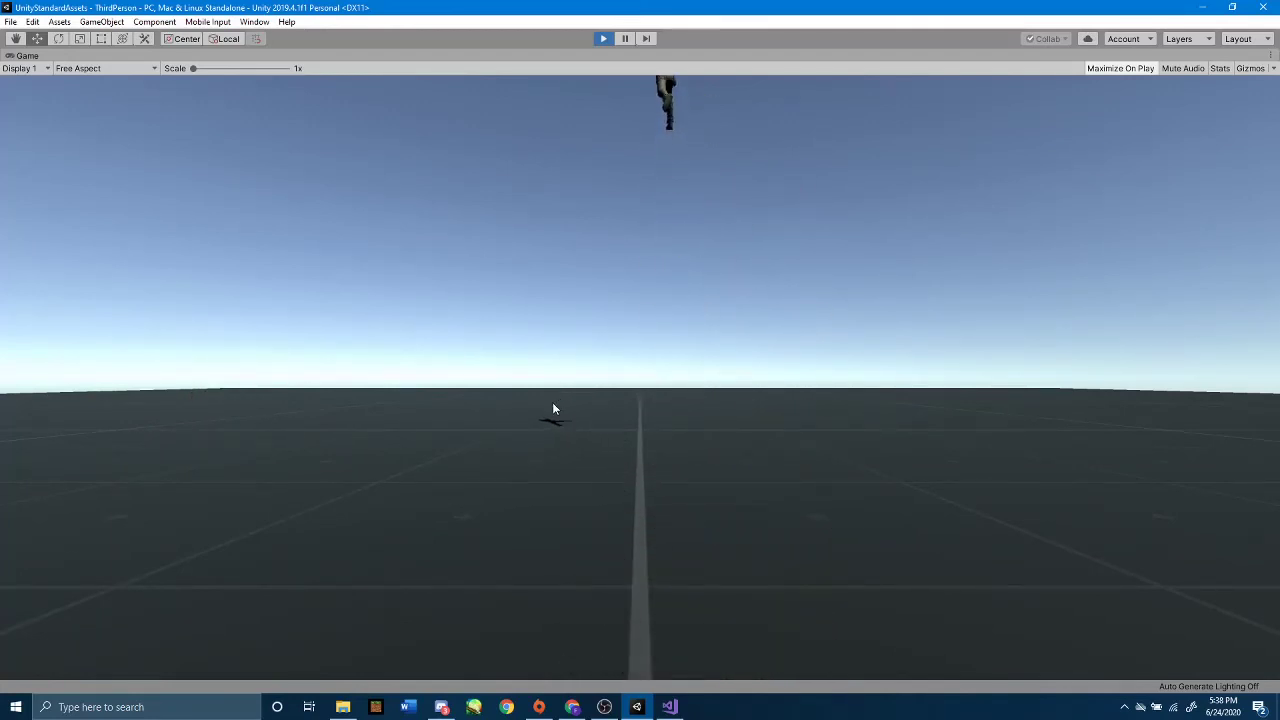
click(601, 38)
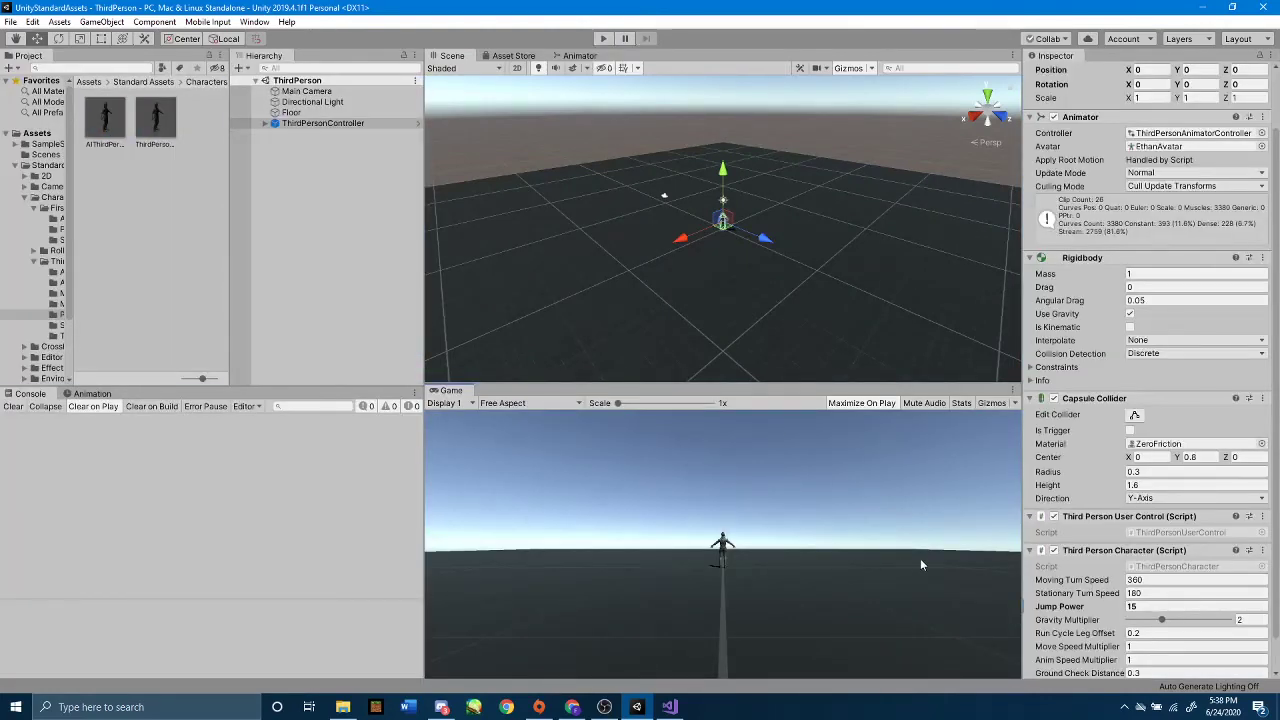
- Set Jump Power back to 6 and Gravity Multiplier to 1 in ThirdPersonController's Third Person Character script
scroll(1130, 517, down, 1)
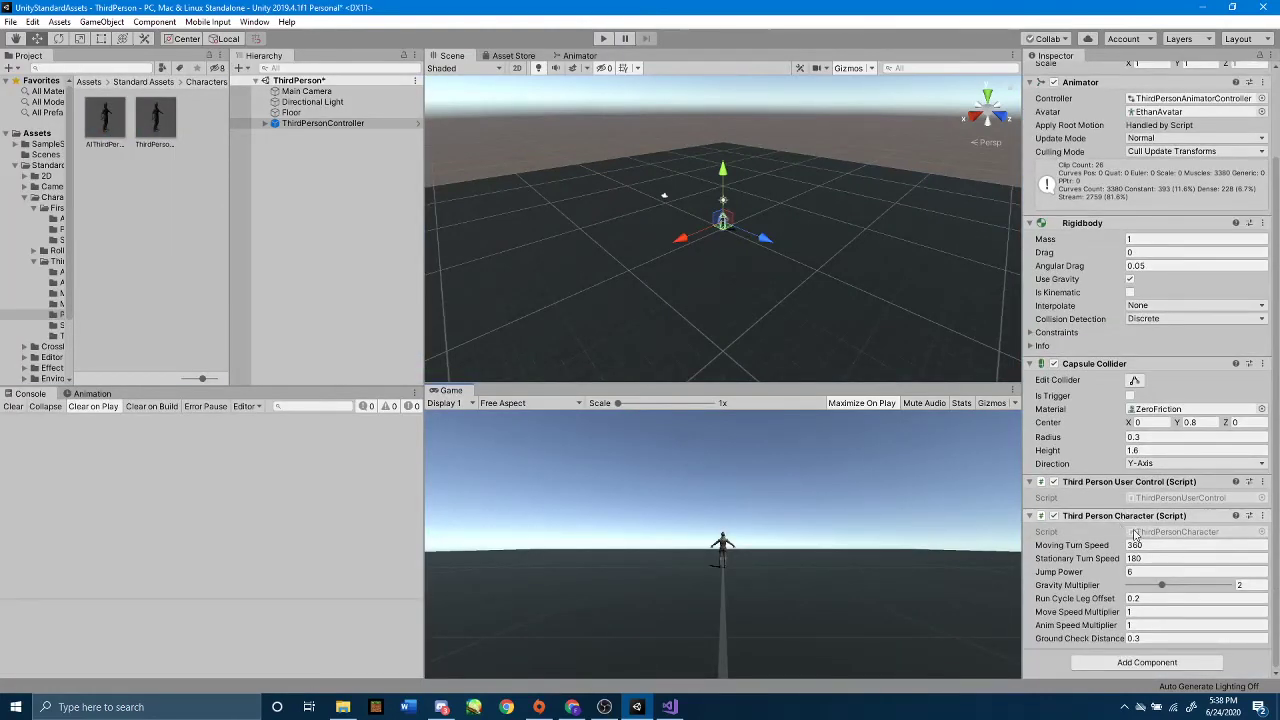
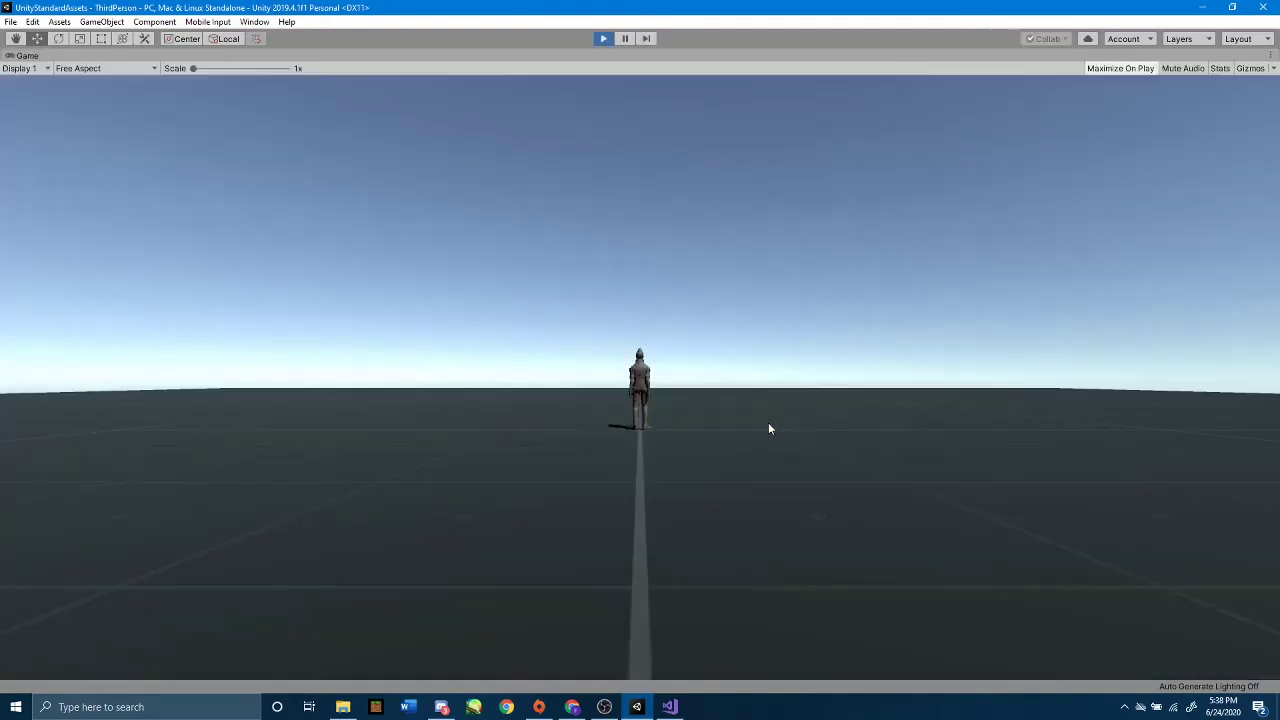
- Test the reduced gravity in the running scene by moving the character in all directions and making it jump
key(w)
key(d)
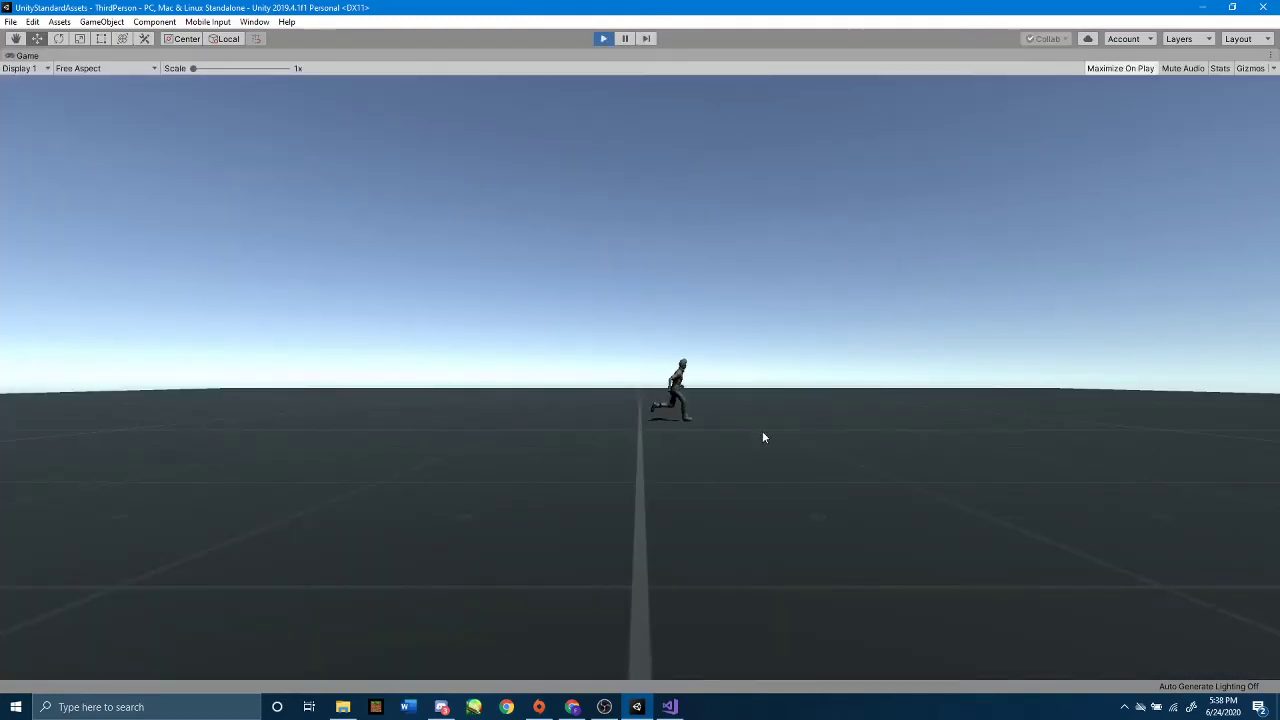
key(a)
key(space)
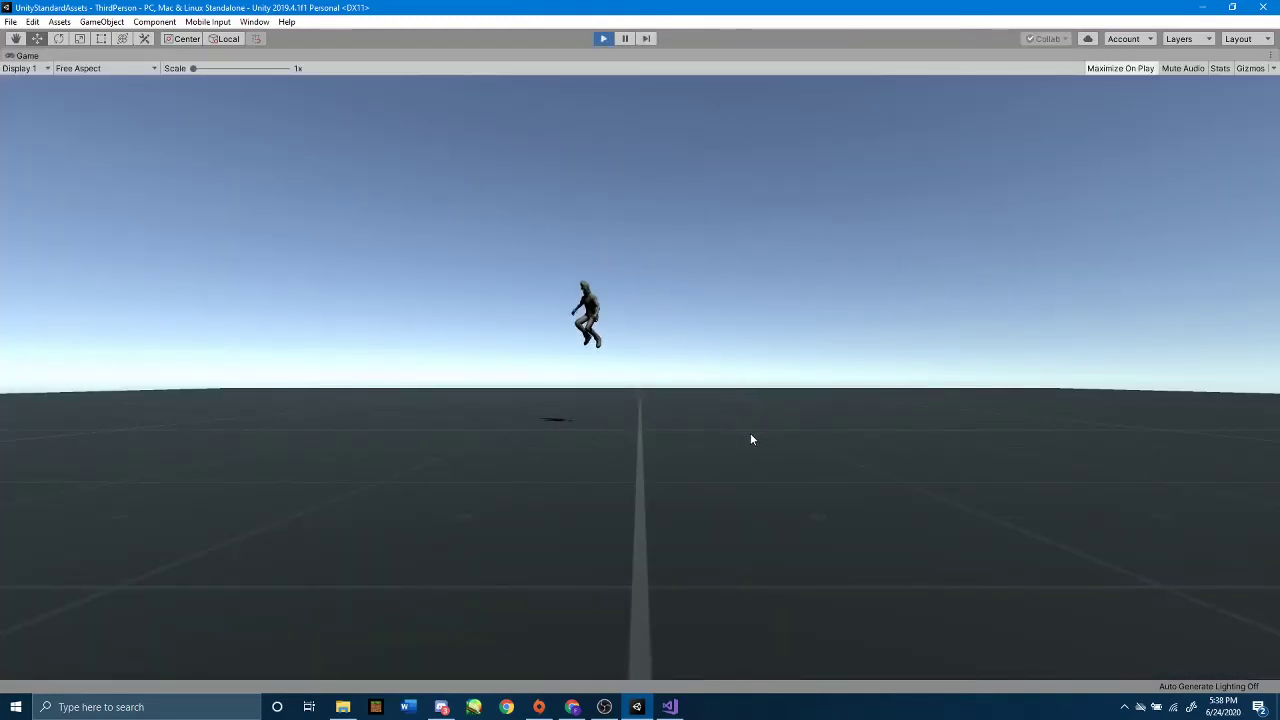
key(s)
key(d)
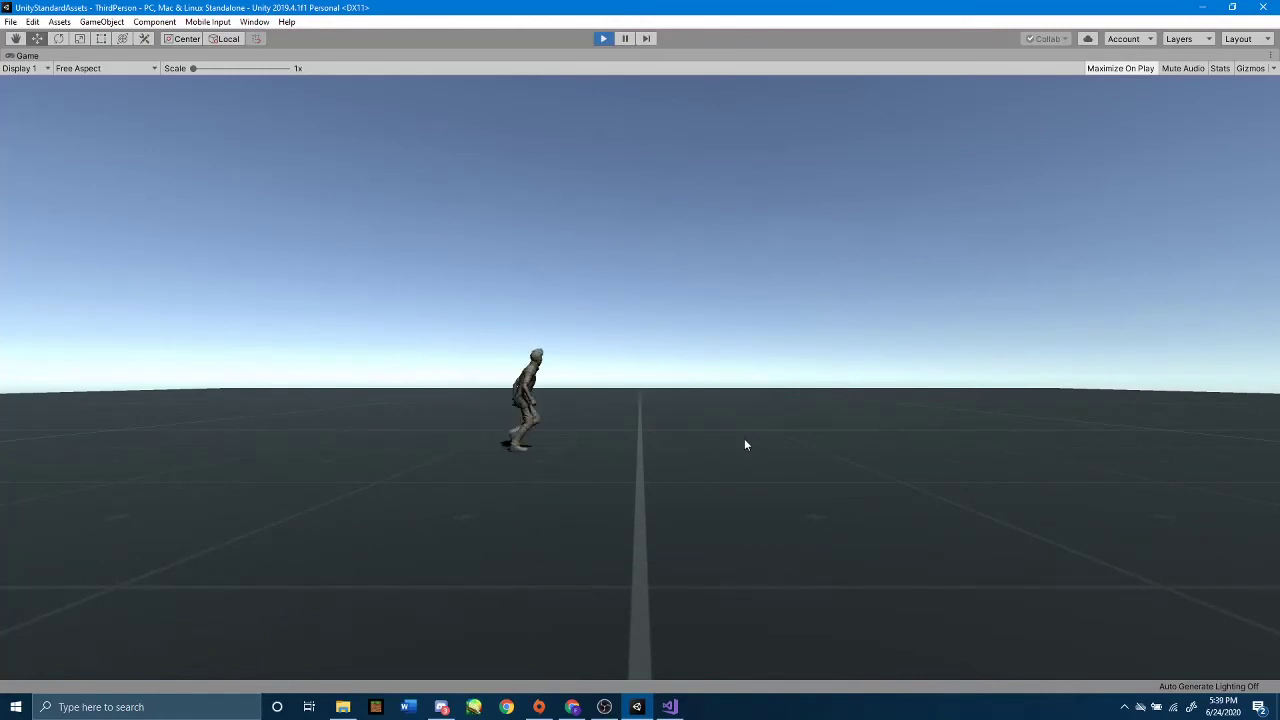
key(w)
key(space)
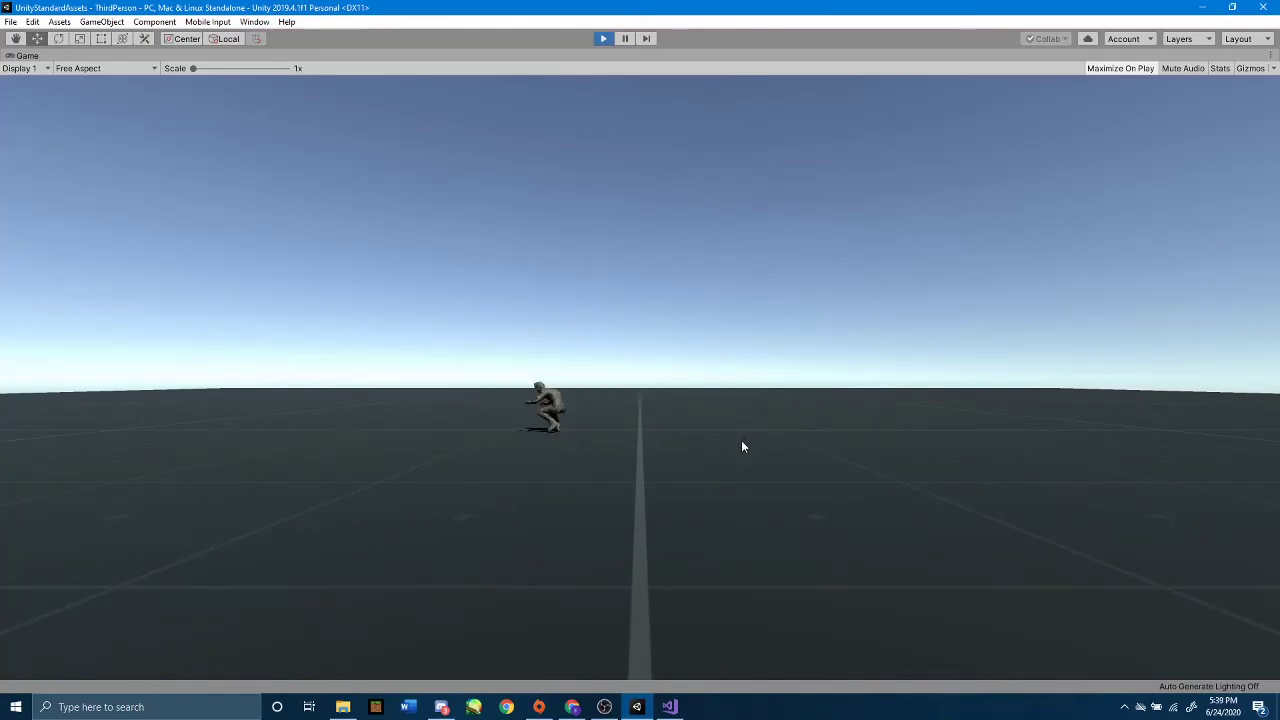
- Test jumps while running sideways in both directions, then stop the scene and return to the Gravity Multiplier setting
key(d)
key(space)
key(d)
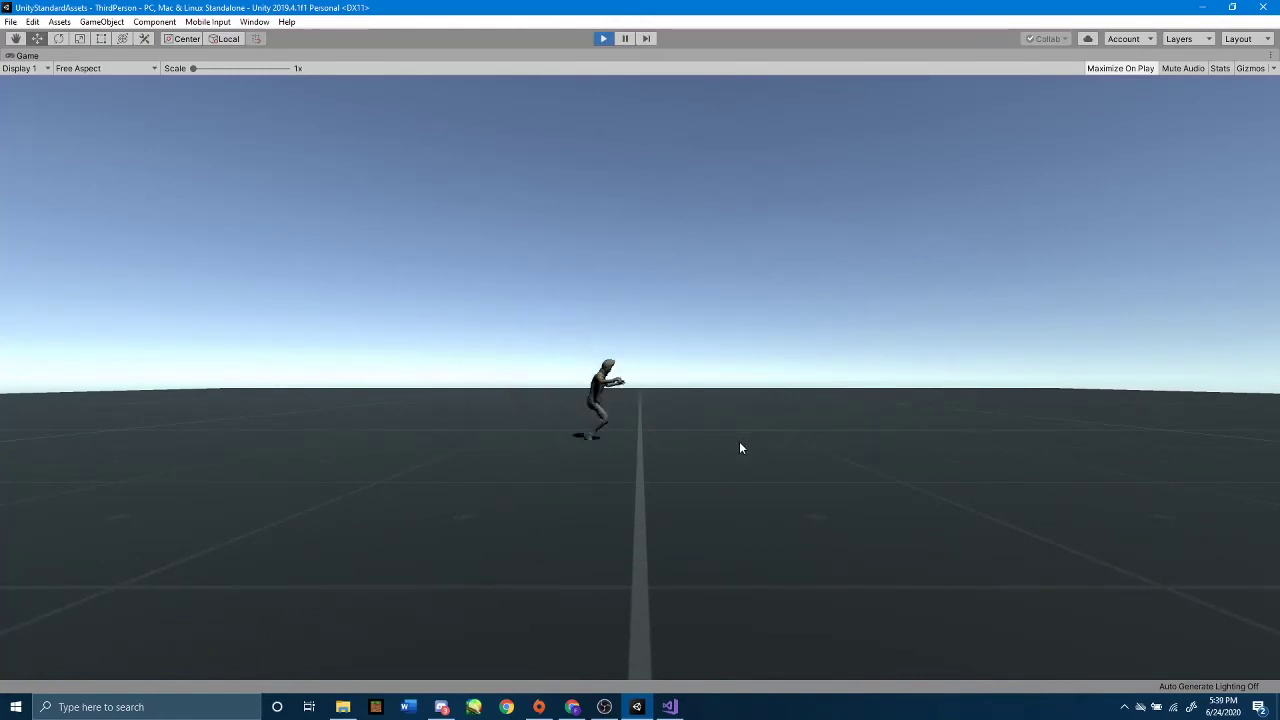
key(a)
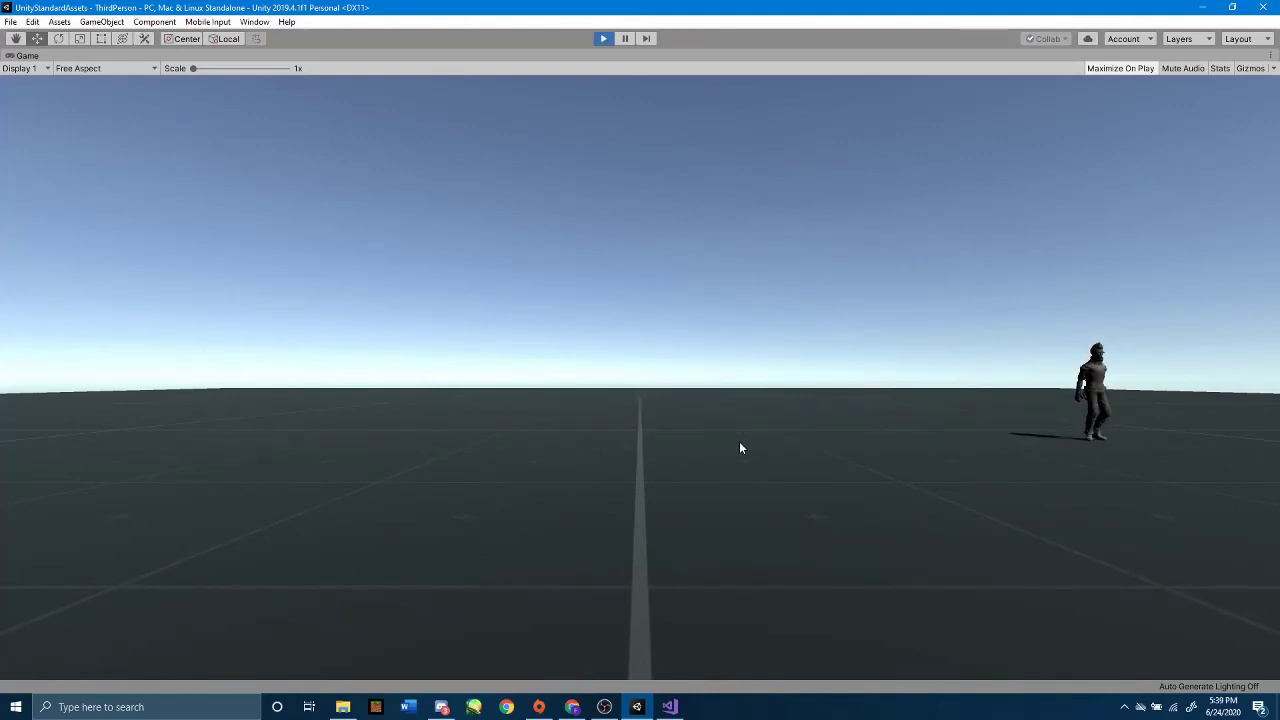
key(space)
key(a)
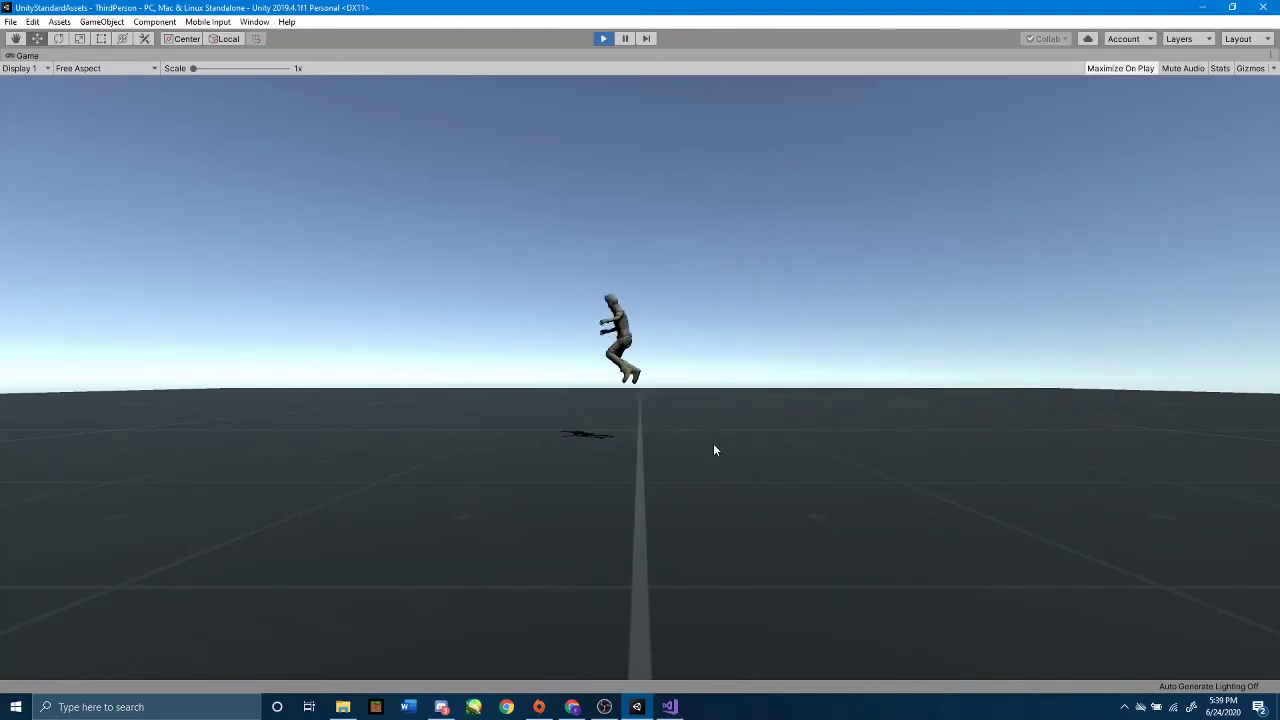
key(d)
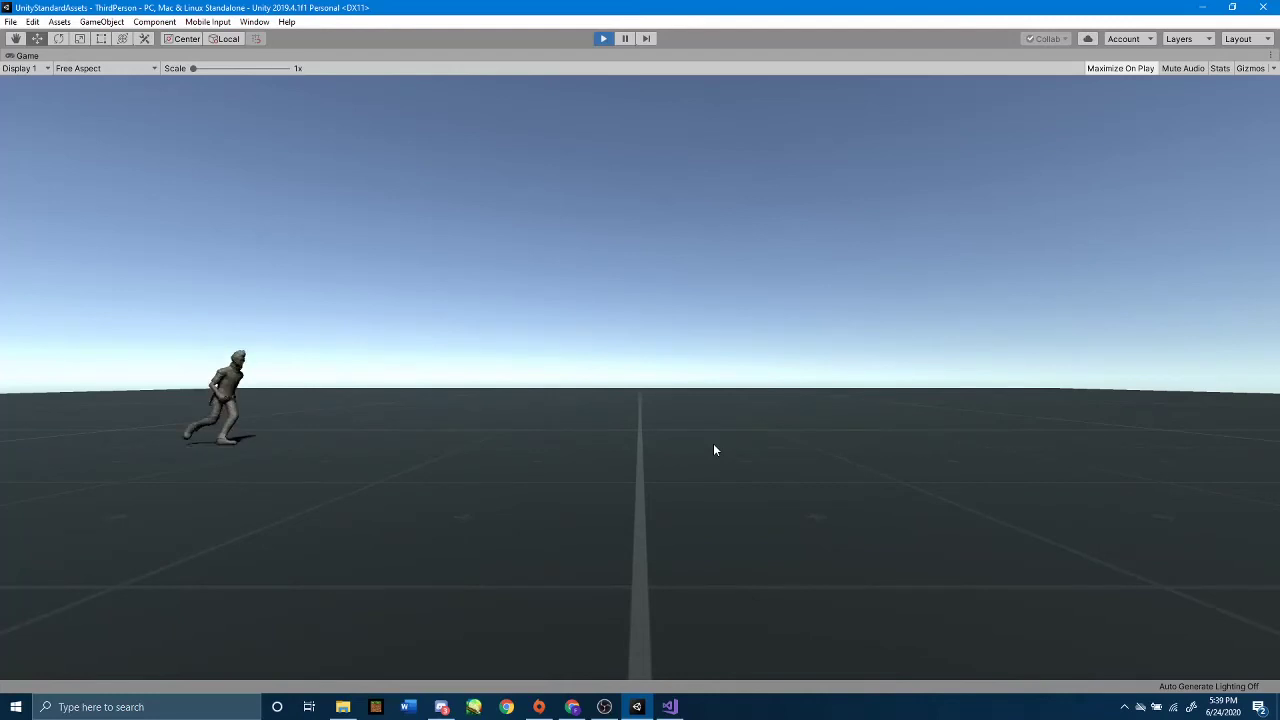
key(space)
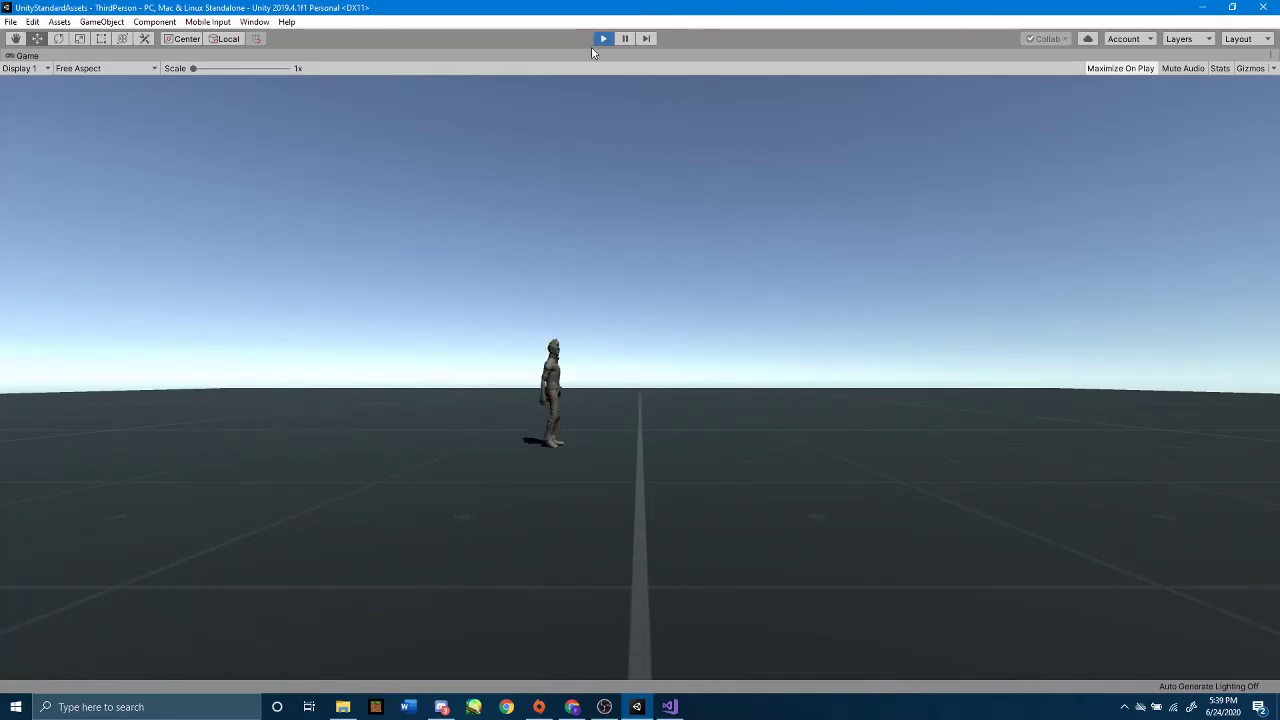
click(600, 38)
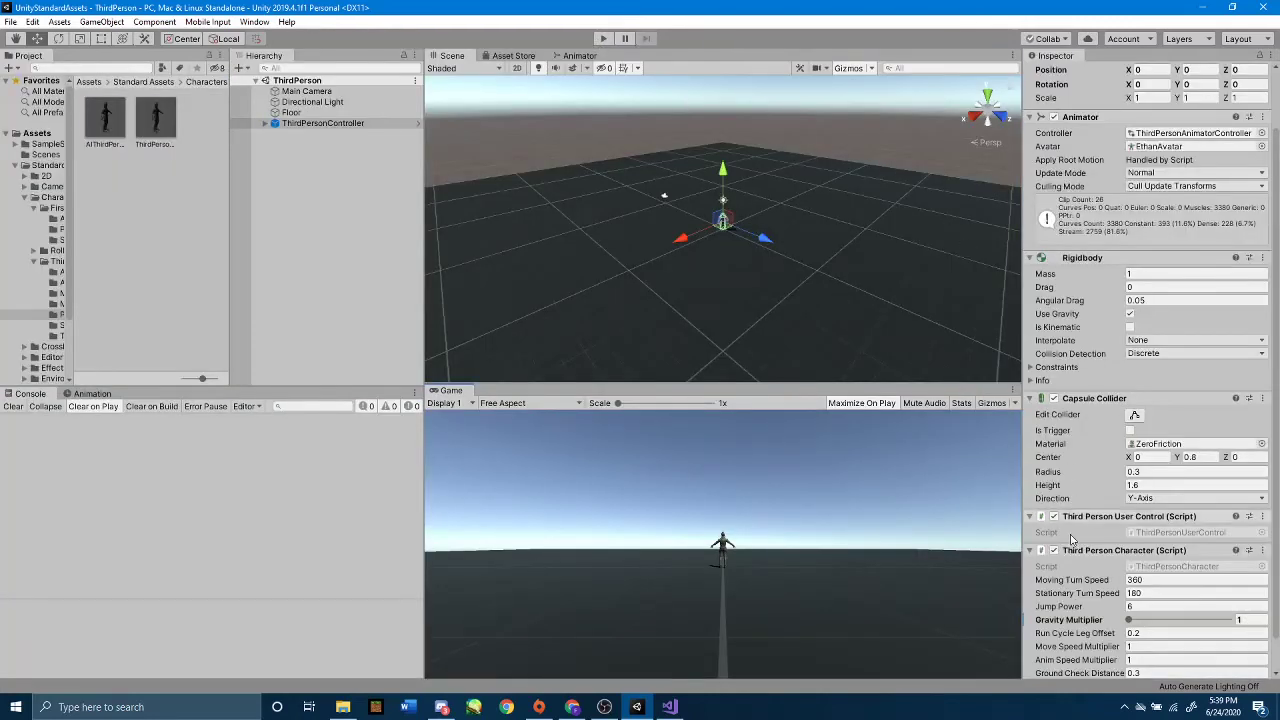
scroll(1071, 539, down, 2)
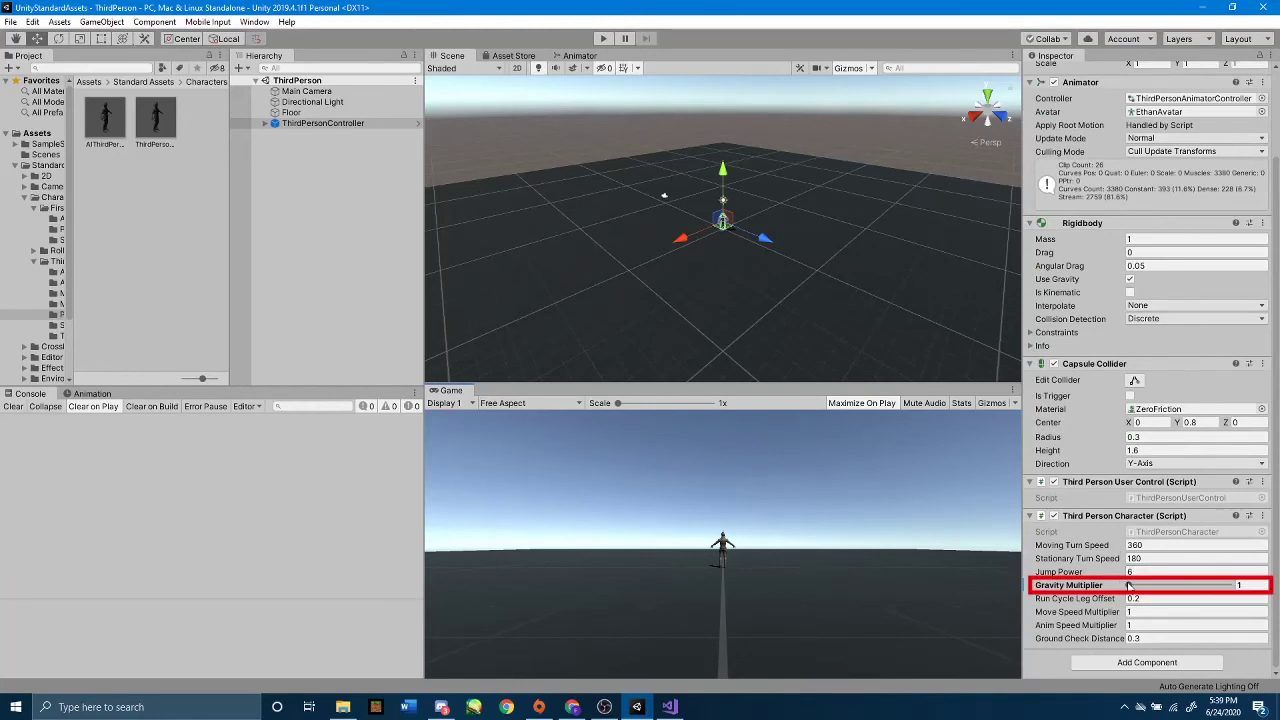
- Set ThirdPersonController's Gravity Multiplier to 4 and run the scene, moving the character sideways and making it jump
drag(1154, 585, 1186, 583)
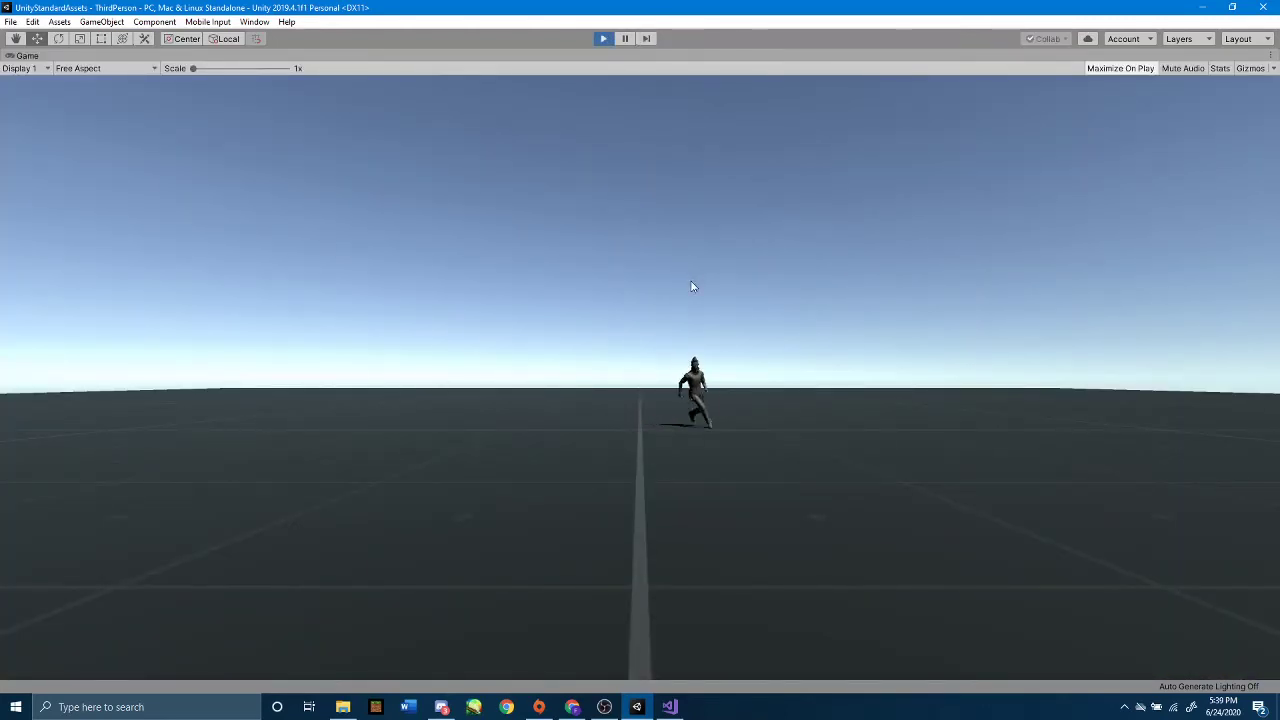
key(a)
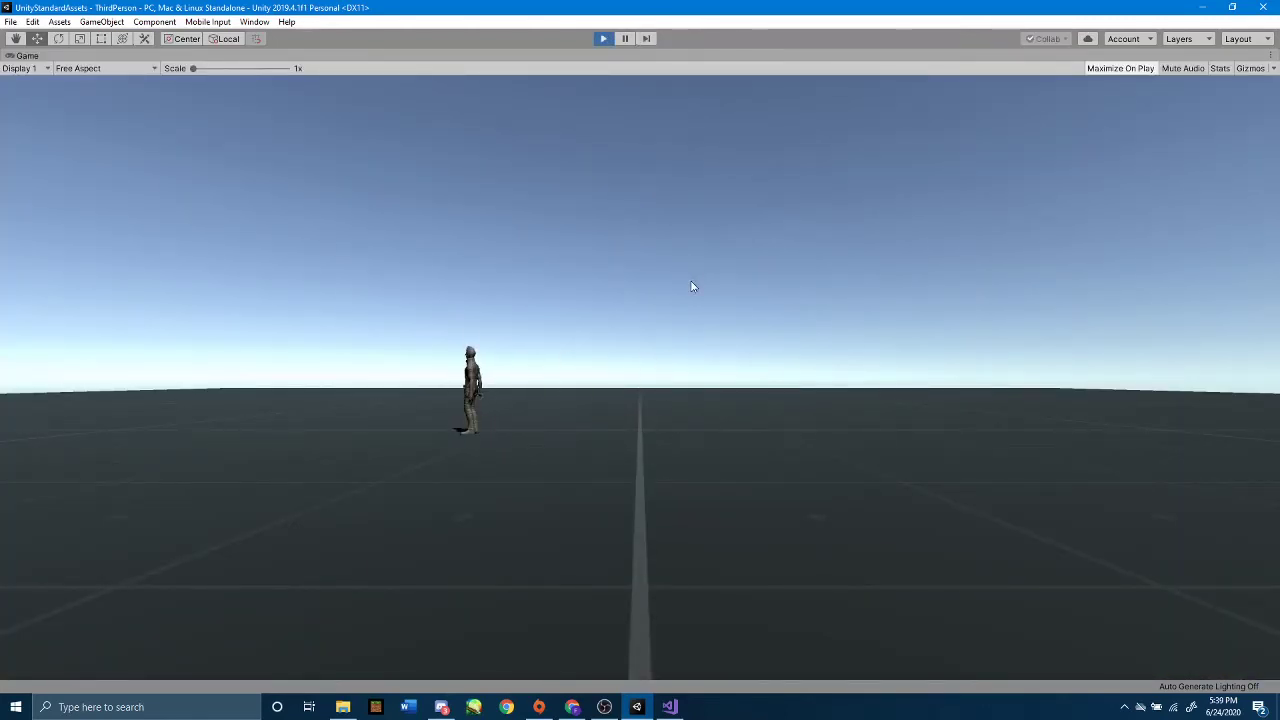
key(space)
key(space)
key(d)
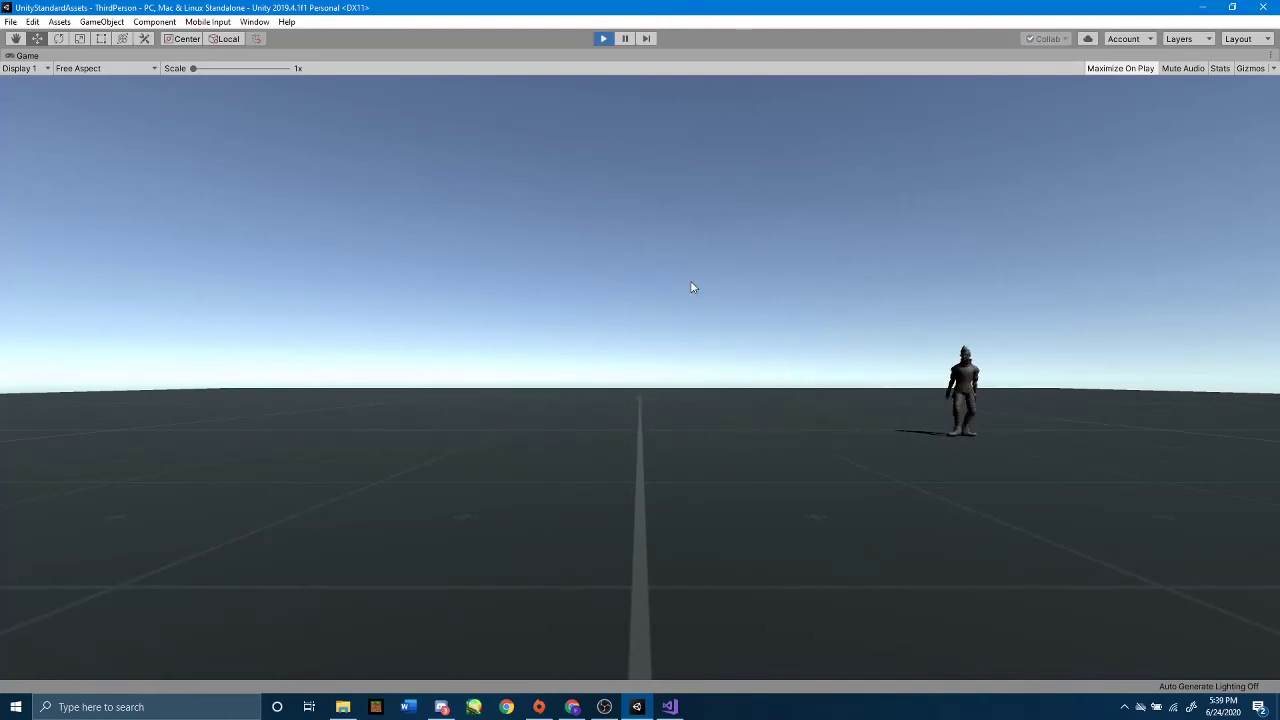
- Test the stronger gravity with jumps while running sideways in both directions, and stop the scene
key(a)
key(a)
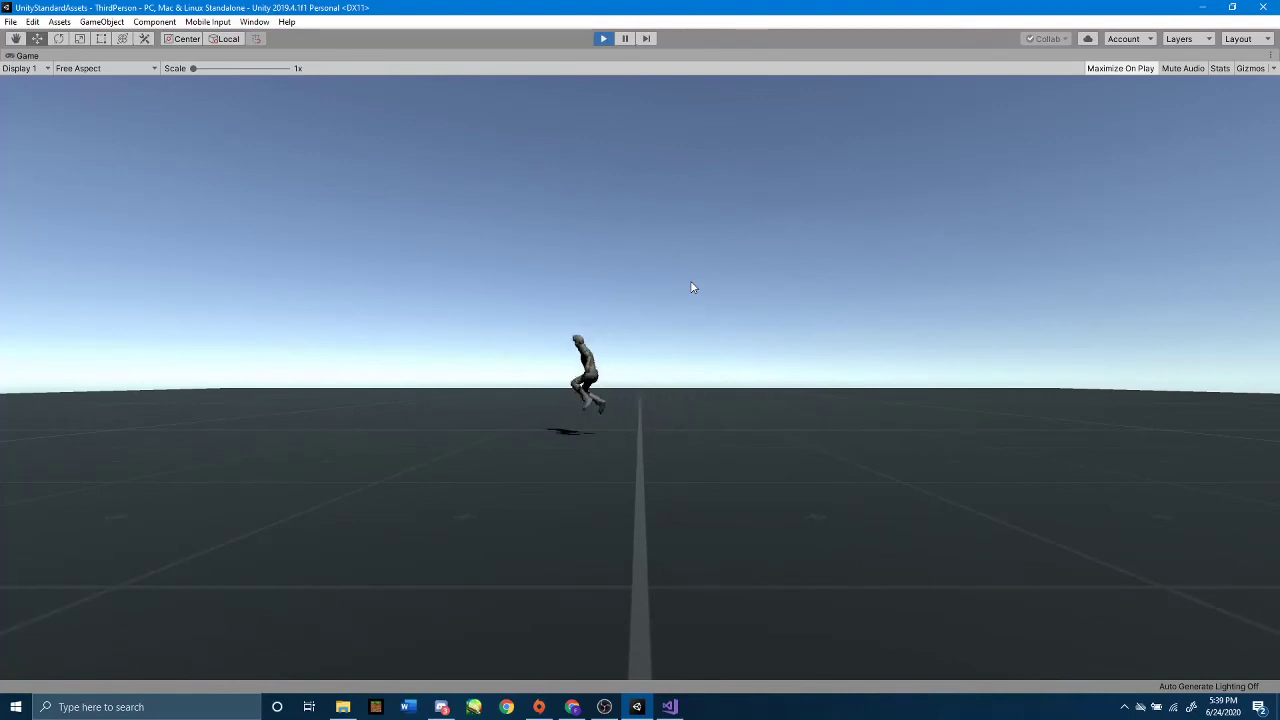
key(d)
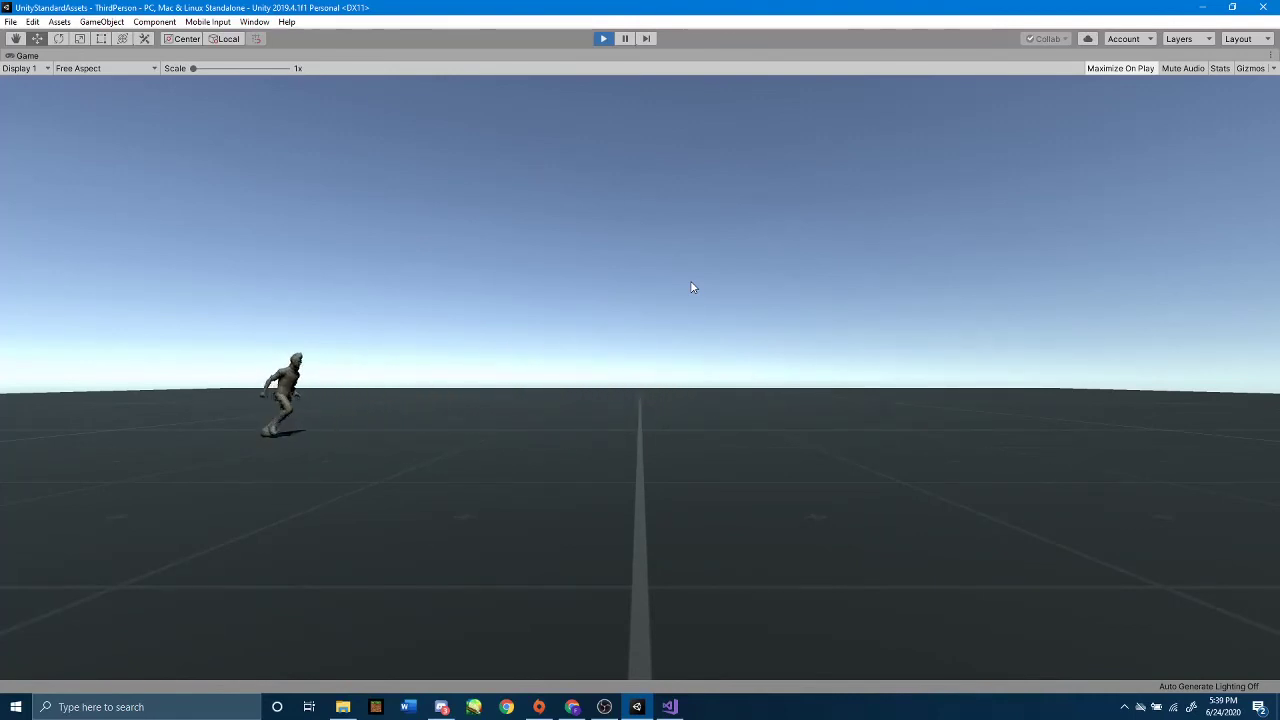
key(space)
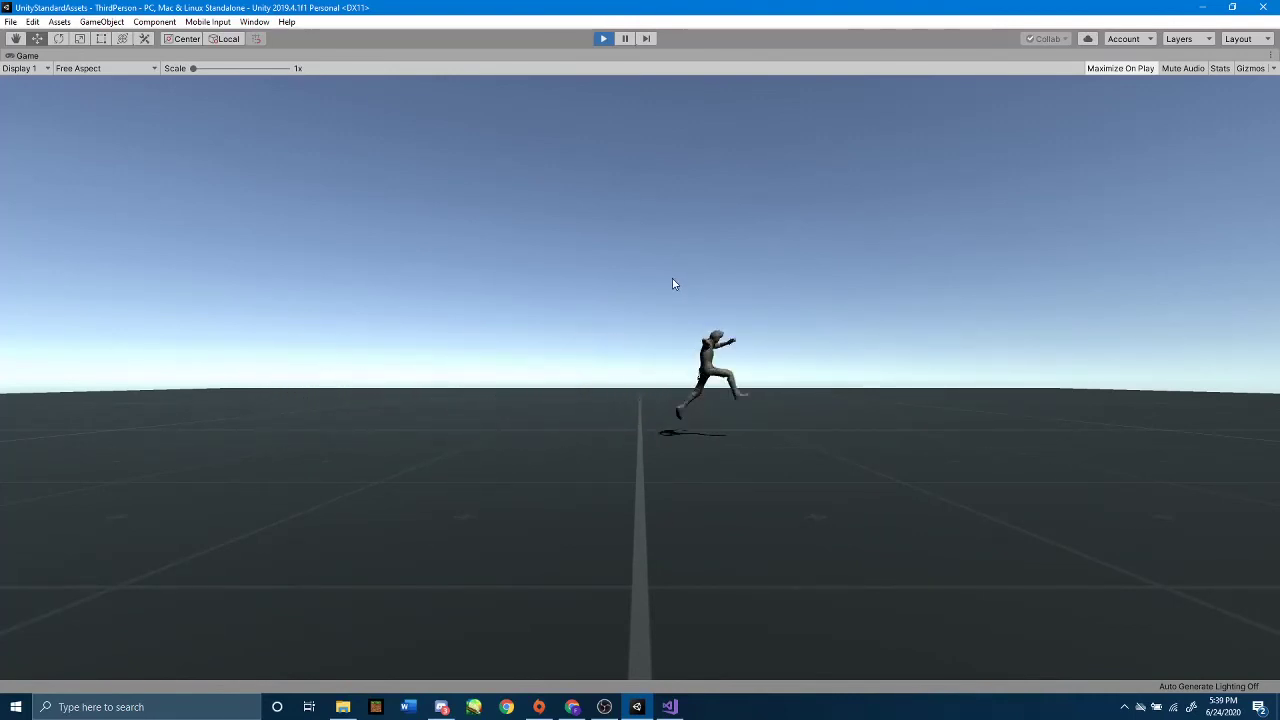
key(a)
key(s)
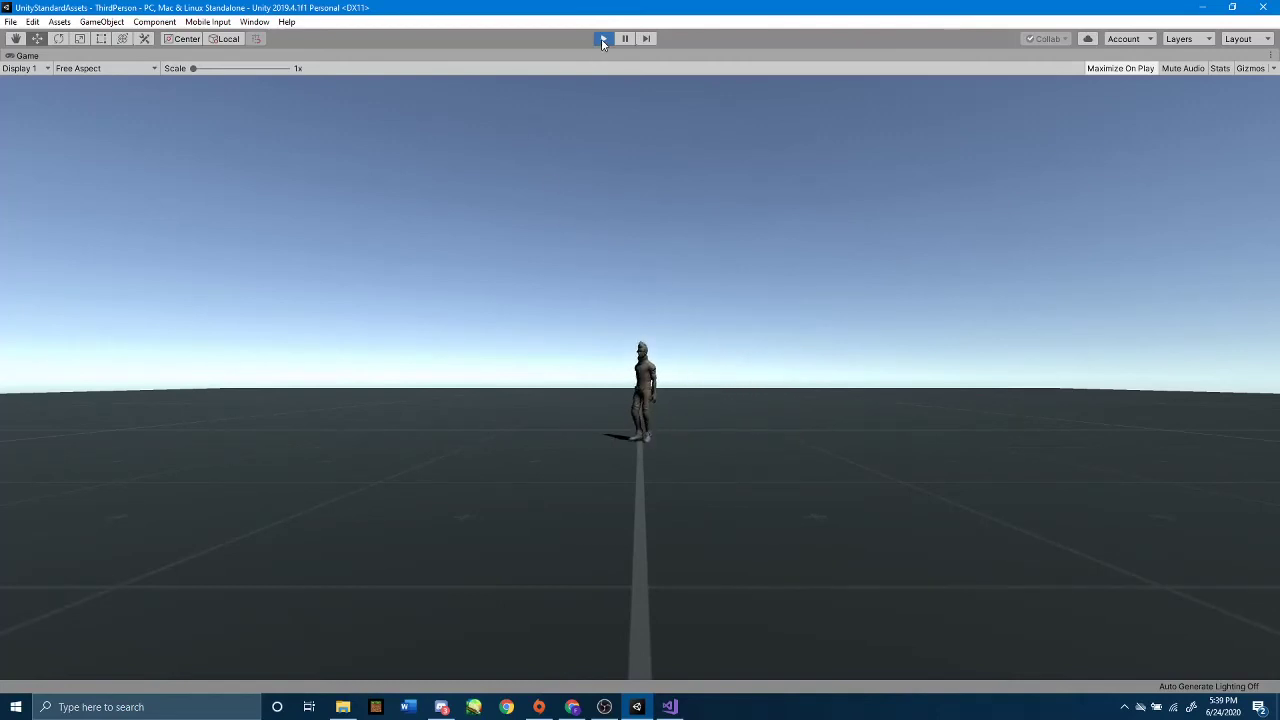
click(602, 39)
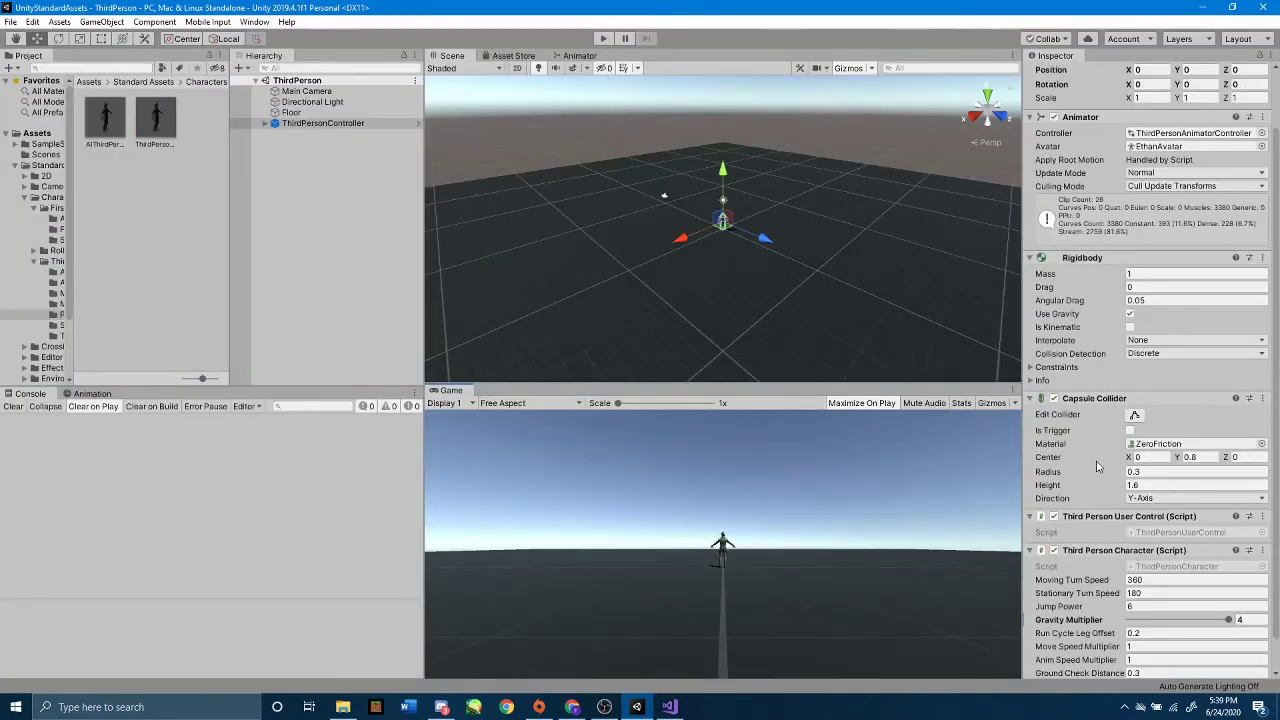
- Set the Gravity Multiplier in ThirdPersonController's Third Person Character script back to 2
scroll(1097, 466, down, 2)
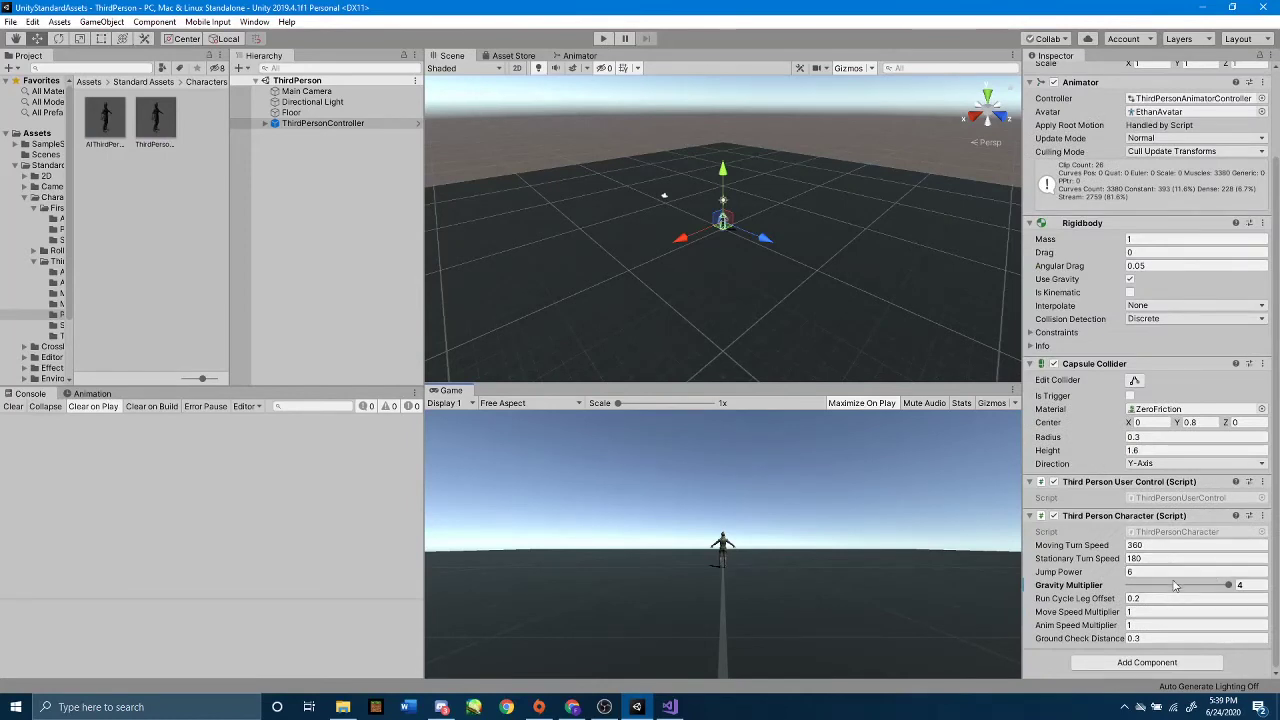
click(1244, 585)
text(2)
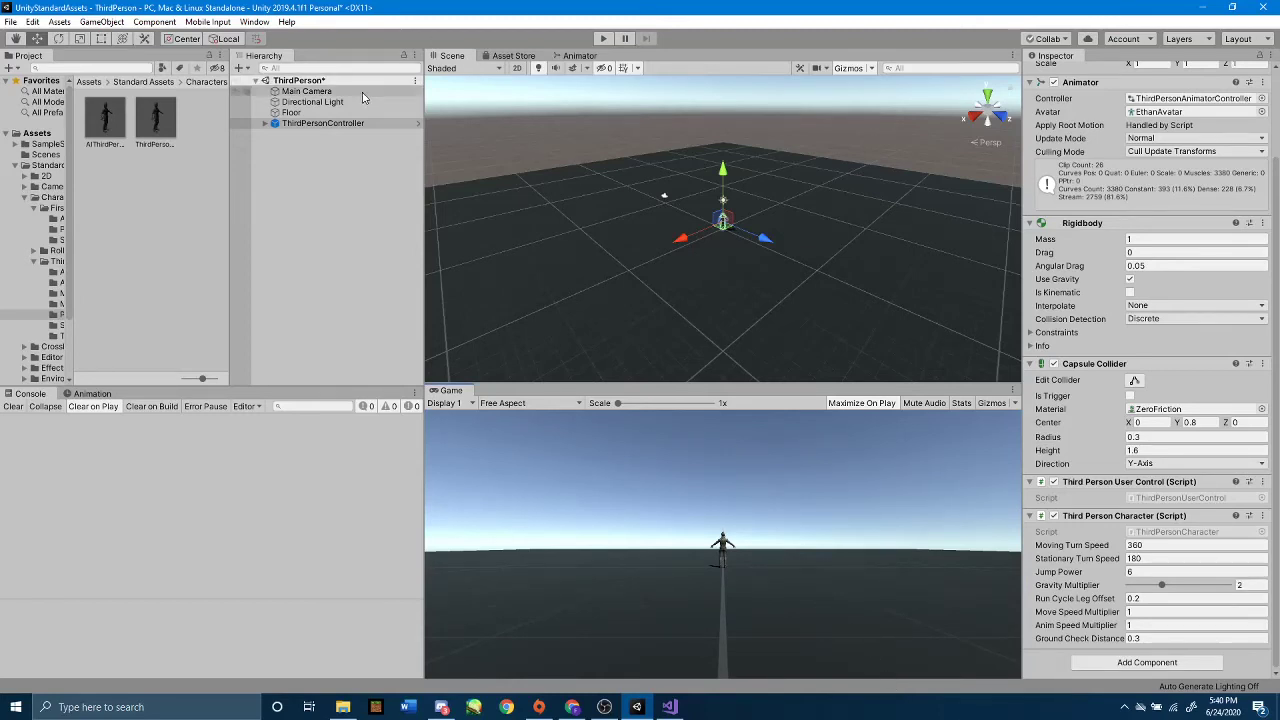
- Move Main Camera closer behind the character to about Z -5.1 and raise it to about Y 2.1
click(306, 91)
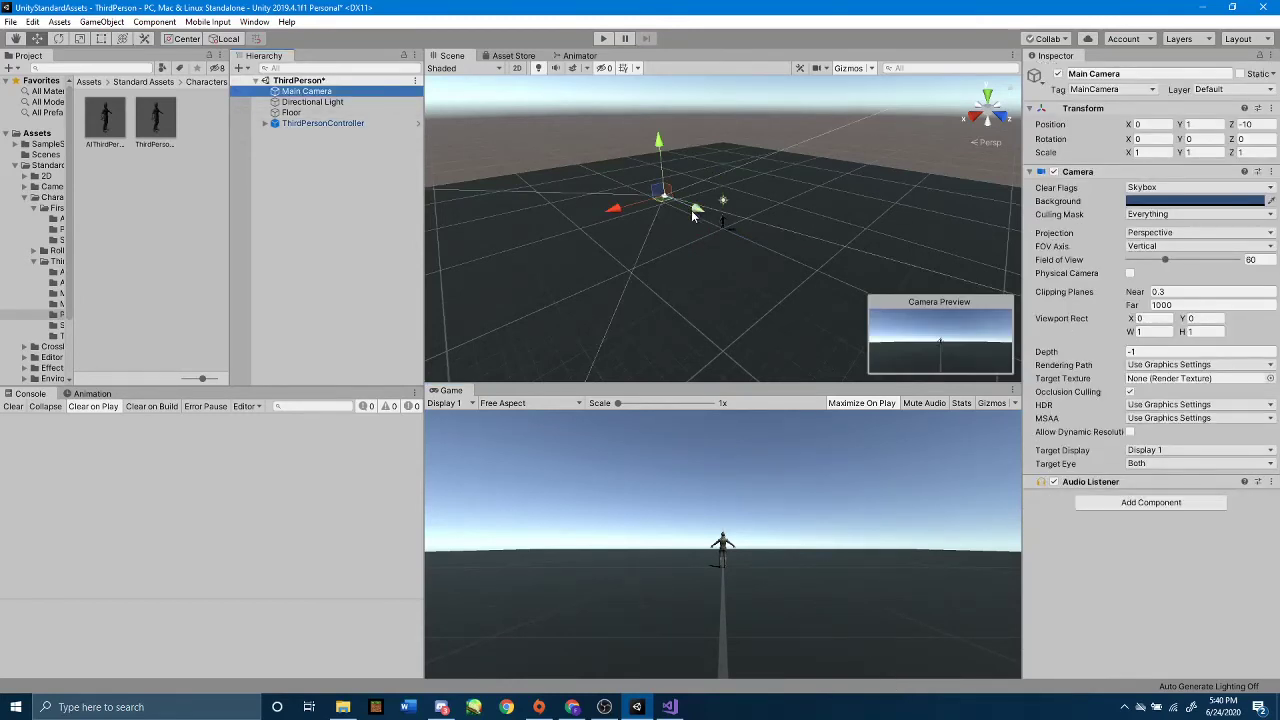
drag(691, 212, 718, 212)
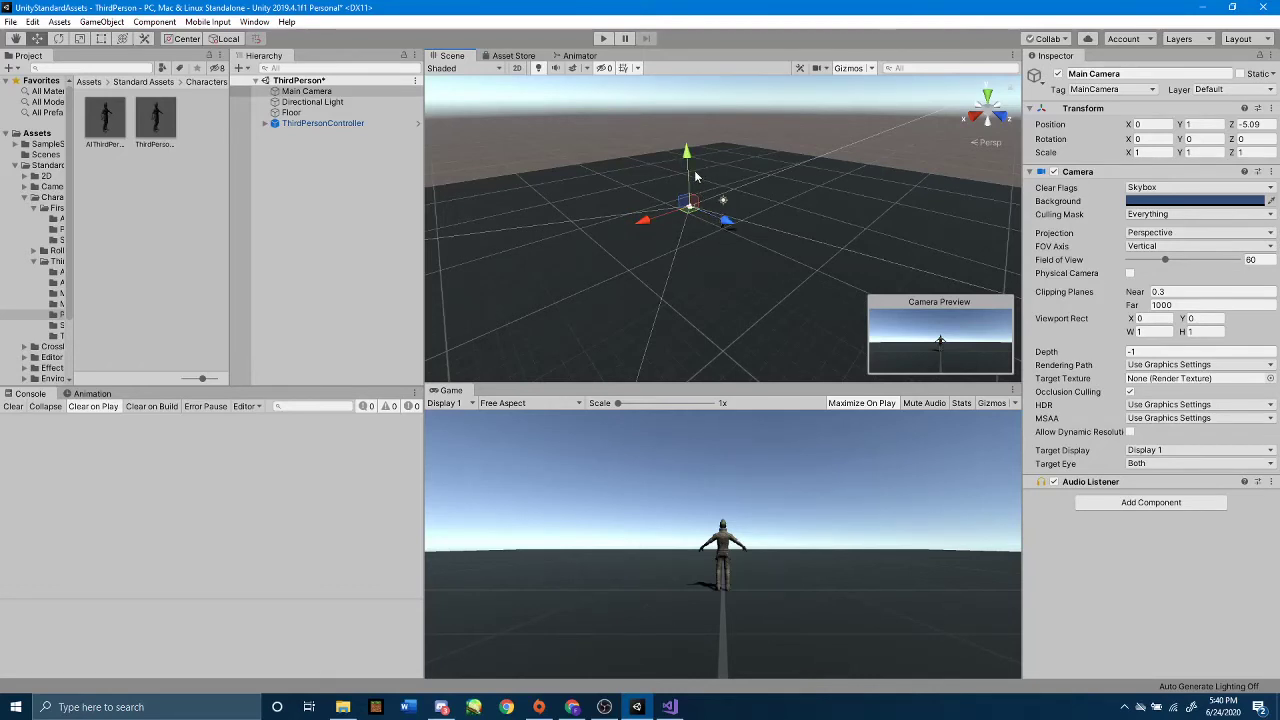
drag(686, 168, 686, 158)
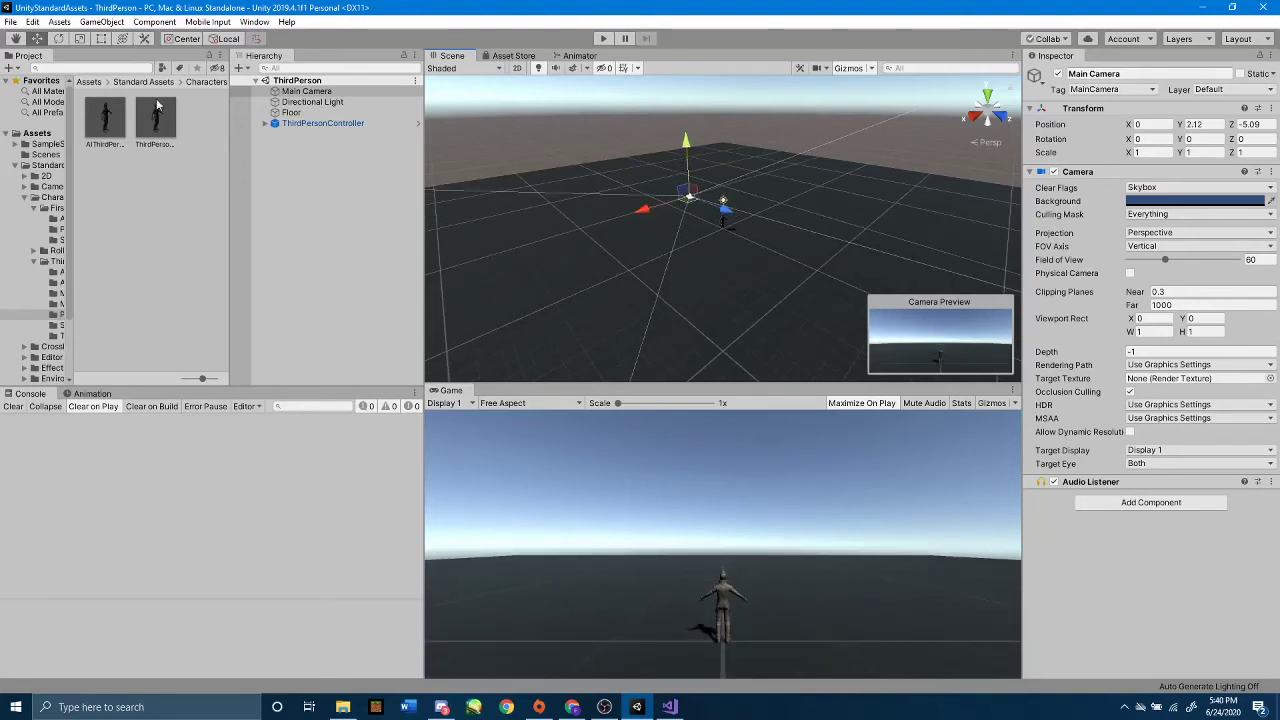
- Tilt Main Camera down about 18.5 degrees on X and shift it along its local up axis to about Y 2.7, Z -4.9
click(59, 38)
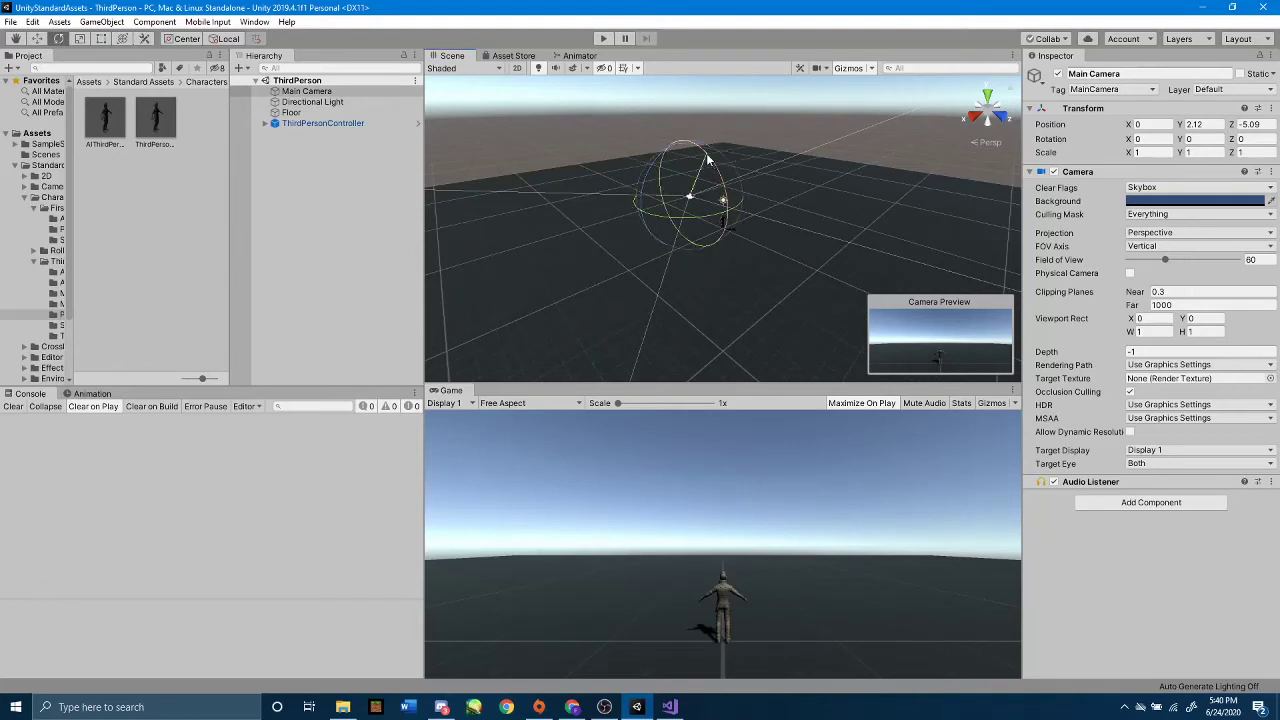
drag(707, 161, 721, 190)
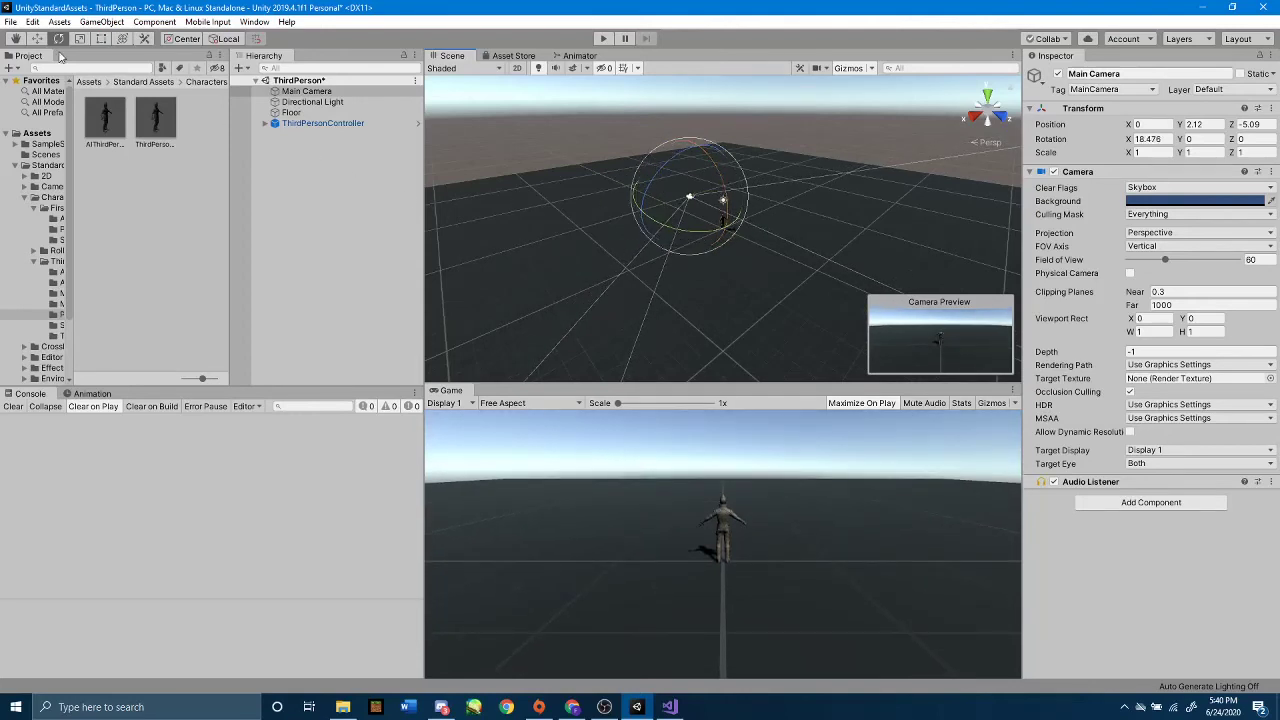
click(36, 40)
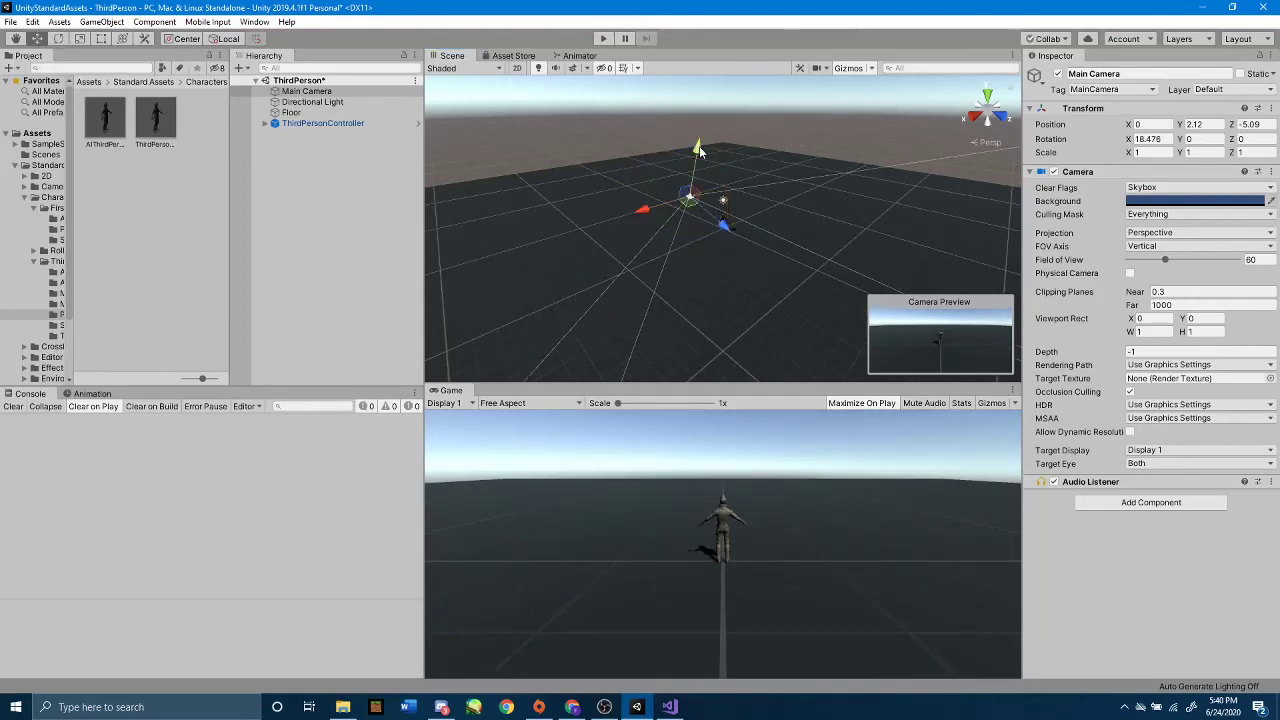
drag(698, 152, 699, 146)
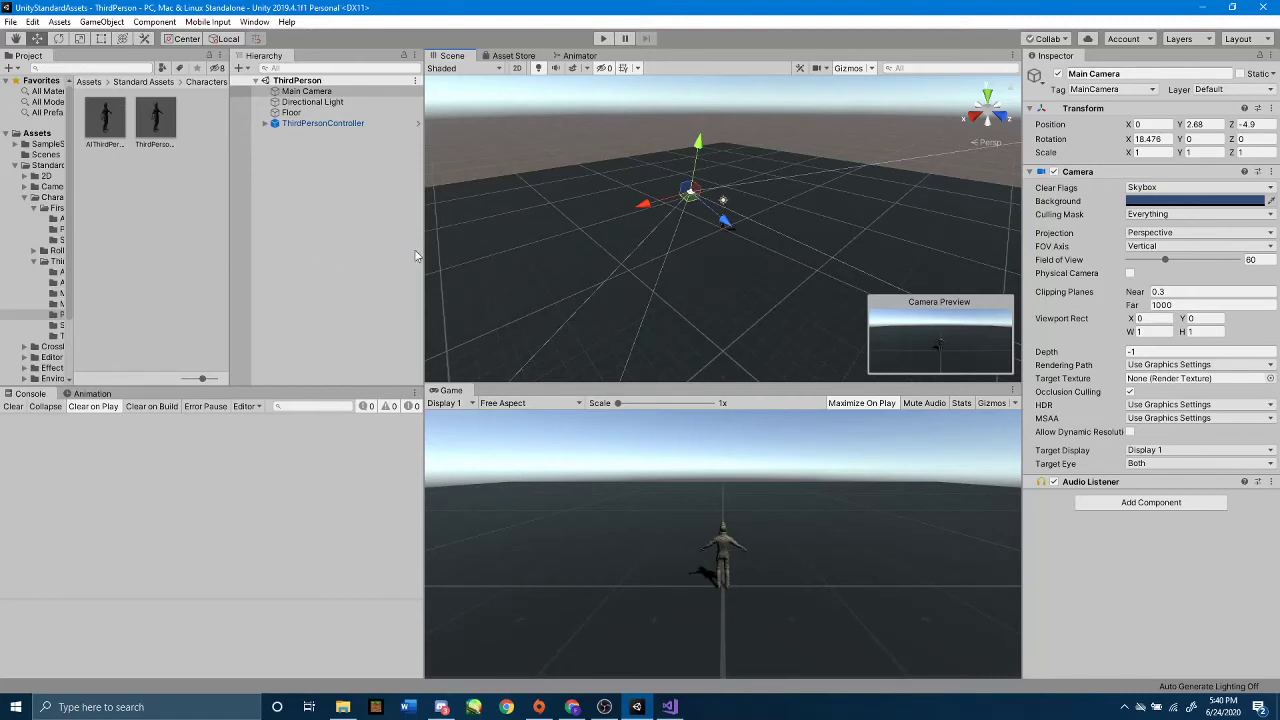
- Make Main Camera a child of ThirdPersonController in the scene hierarchy and save the scene
click(266, 127)
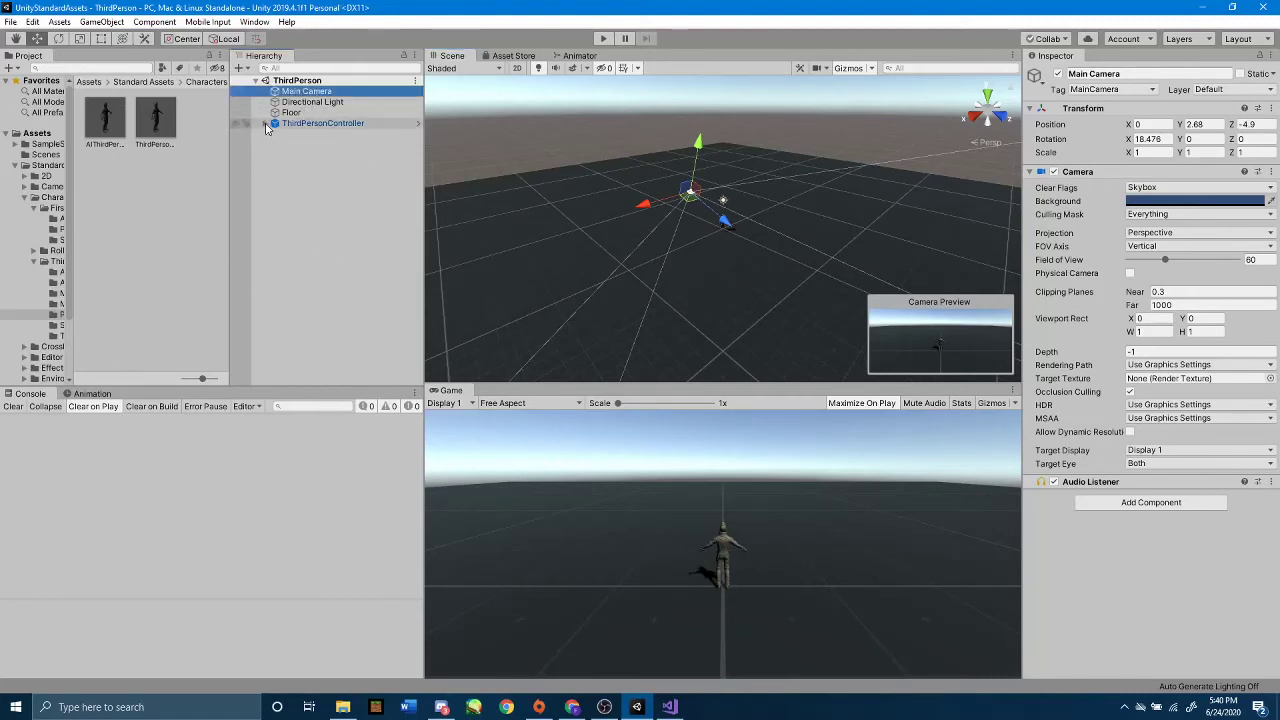
click(266, 125)
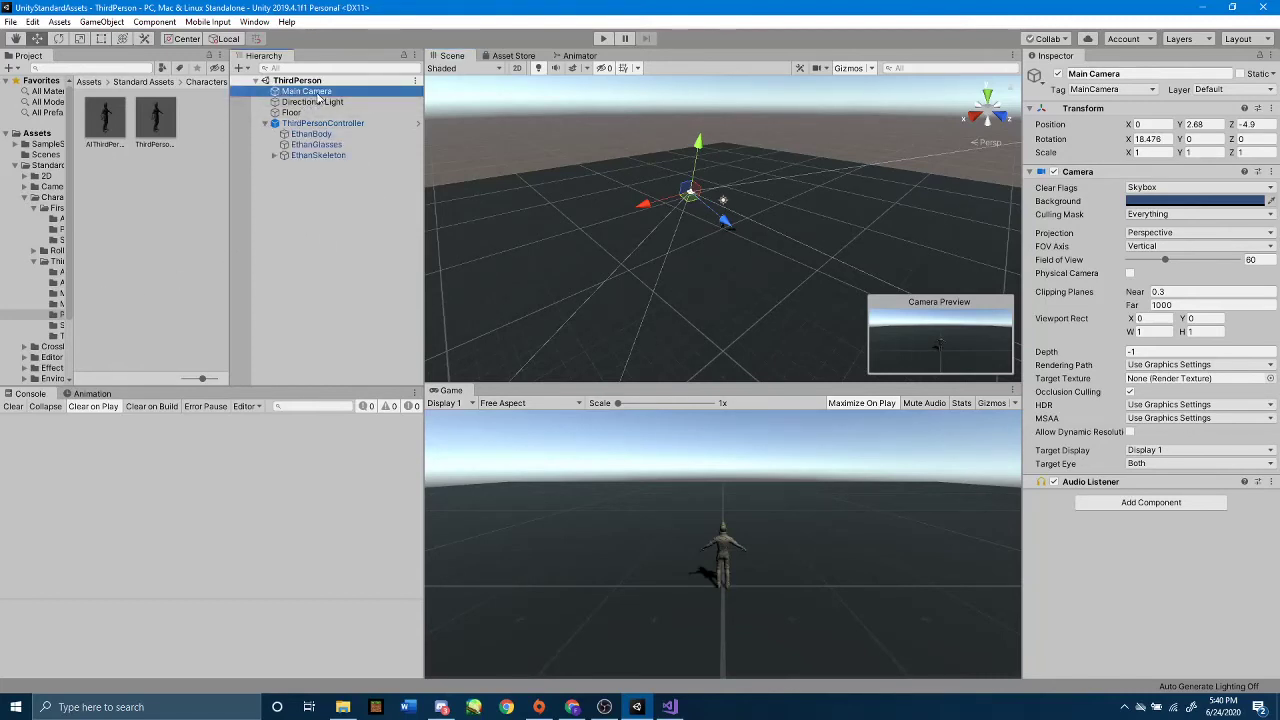
drag(318, 105, 318, 125)
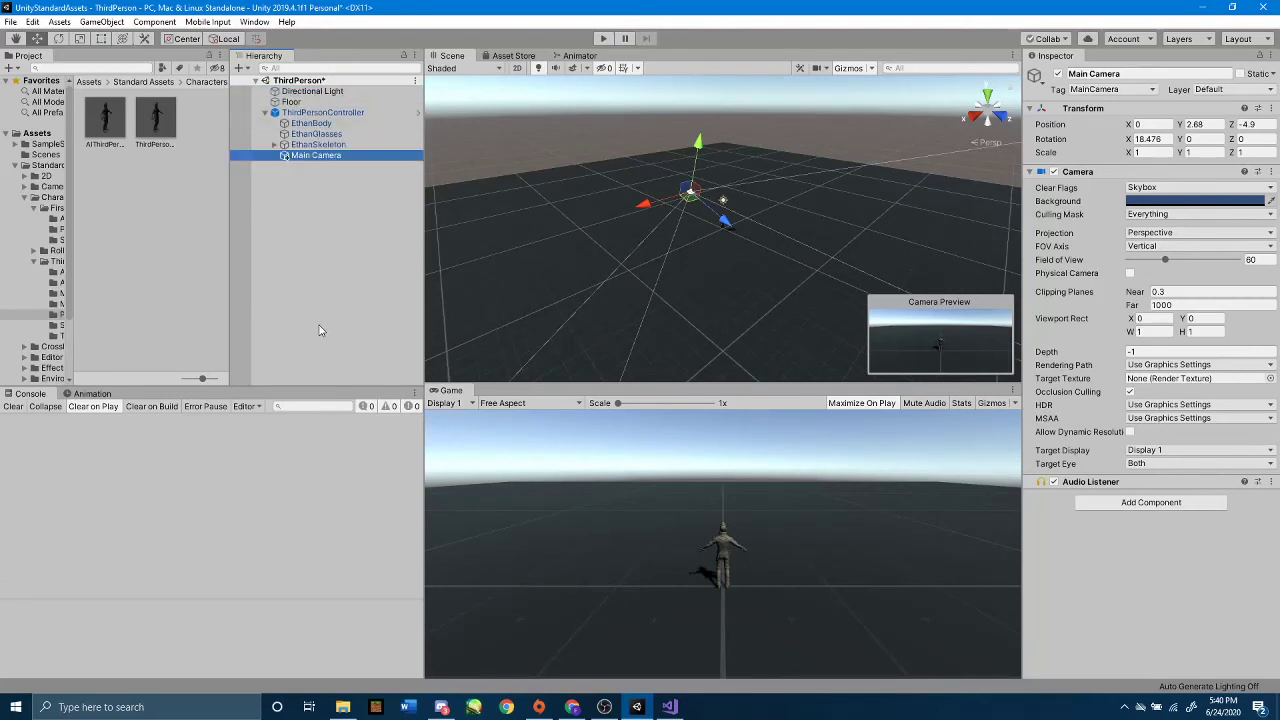
key(ctrl+s)
- Run the scene and test the attached camera by moving the character forward, turning it and making it jump
click(602, 39)
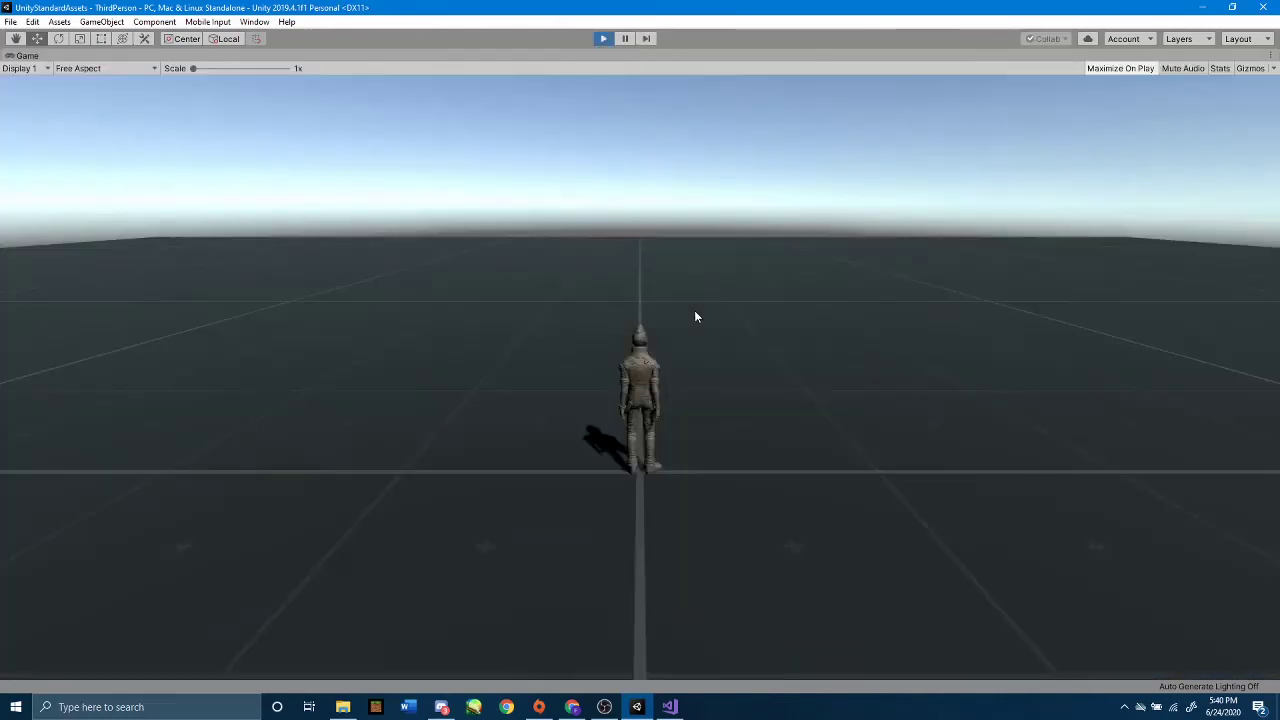
key(w)
key(d)
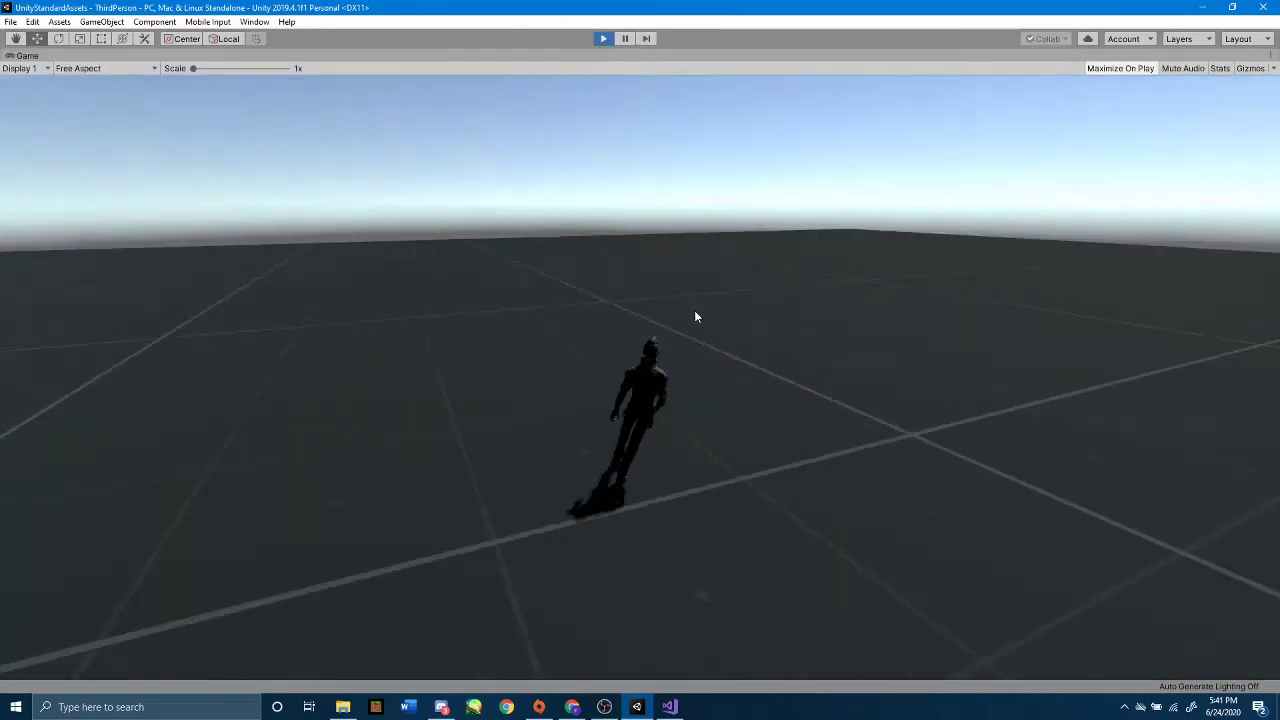
key(space)
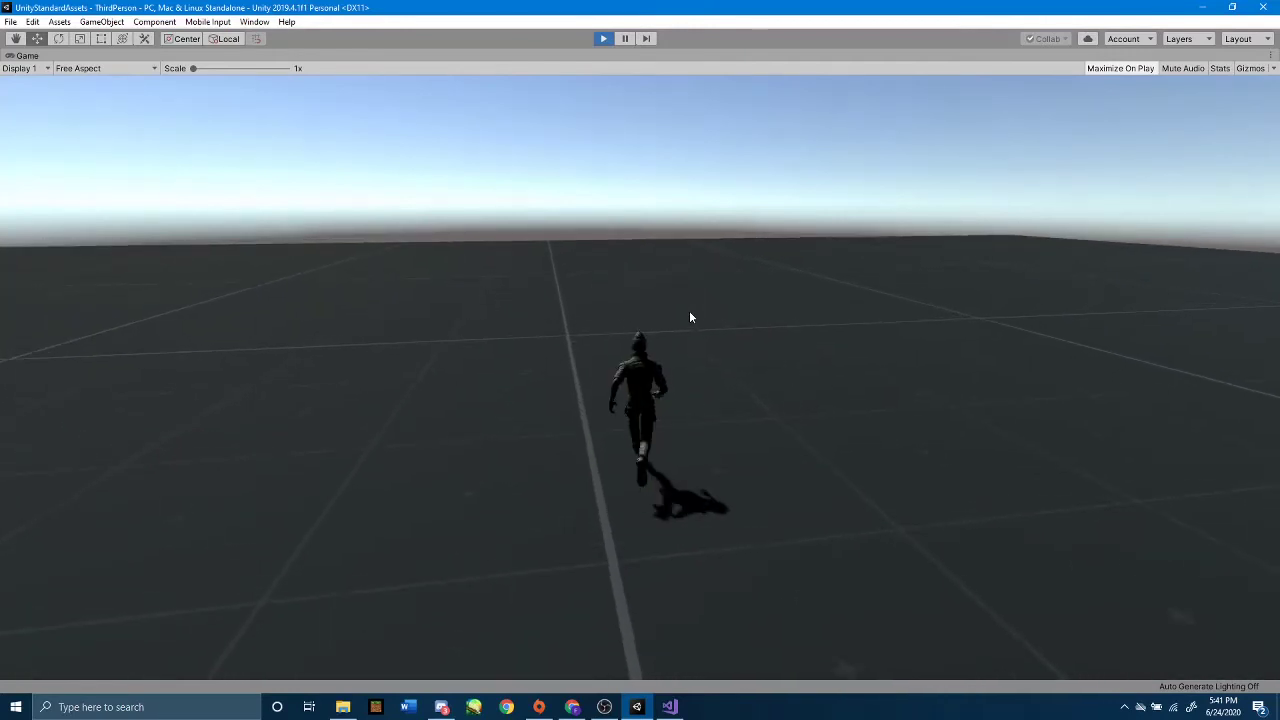
key(space)
key(d)
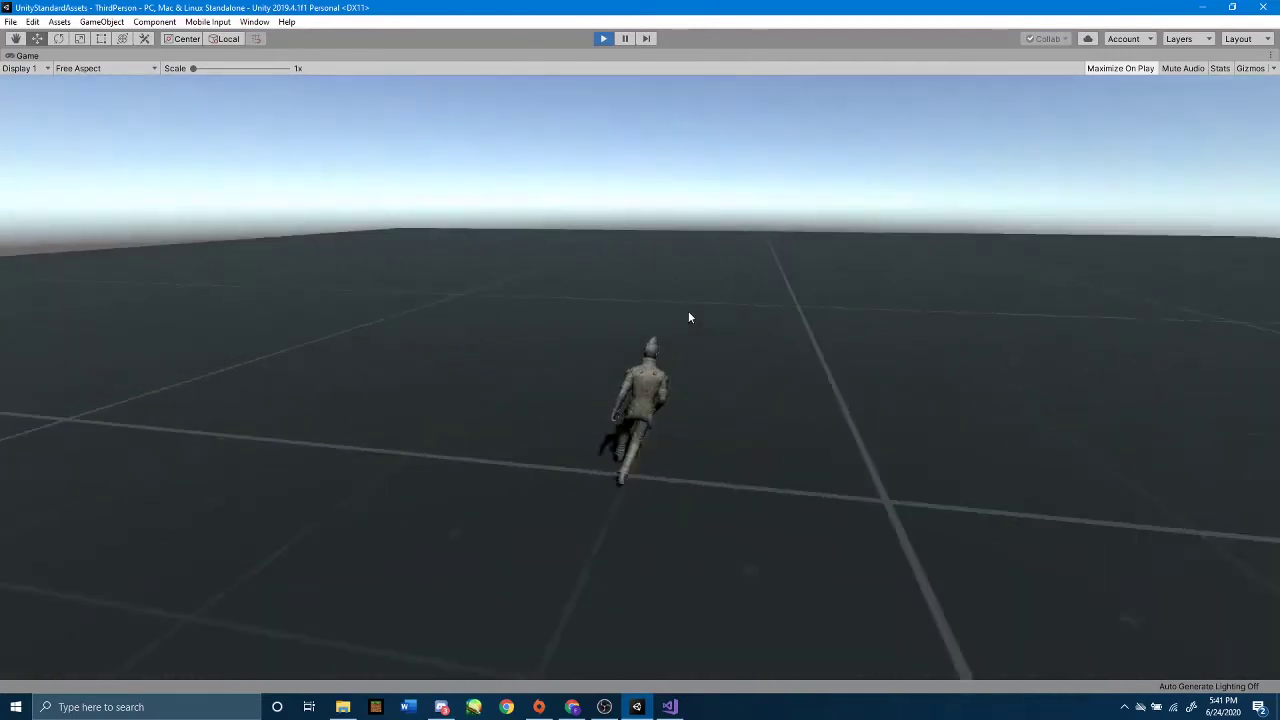
key(a)
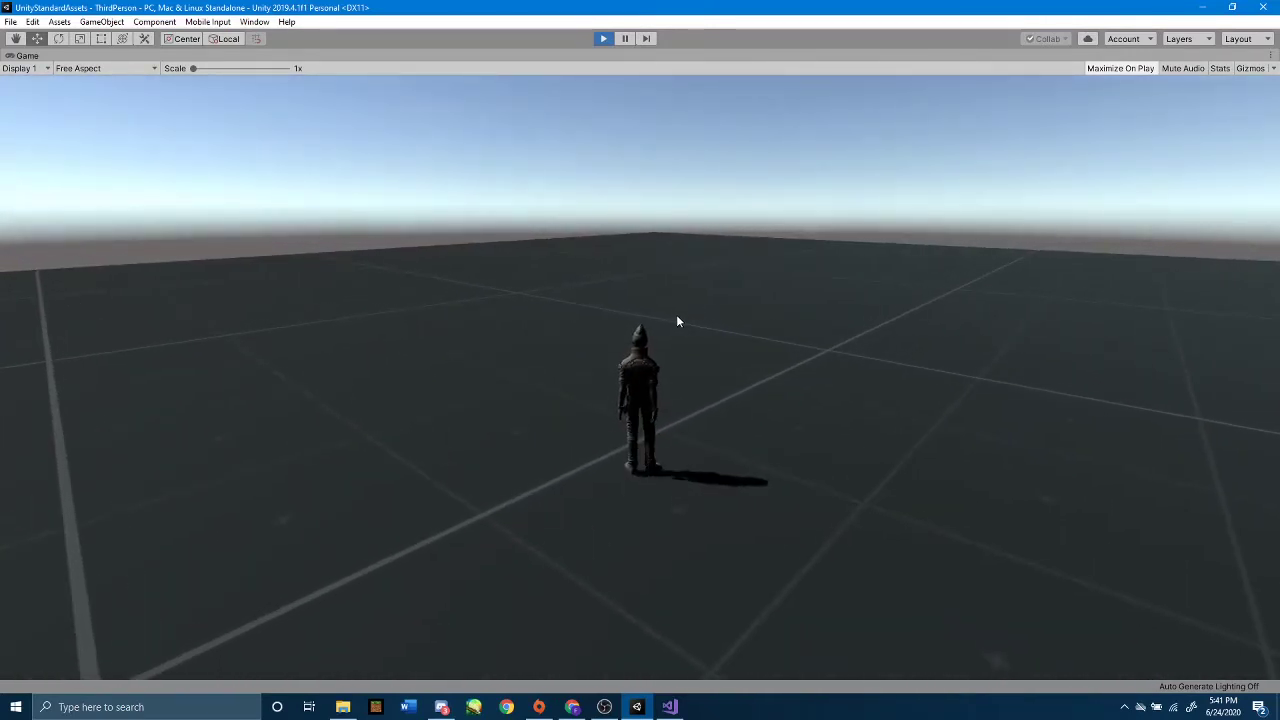
- Check how the camera follows while the character runs forward, turns both ways and jumps
key(w)
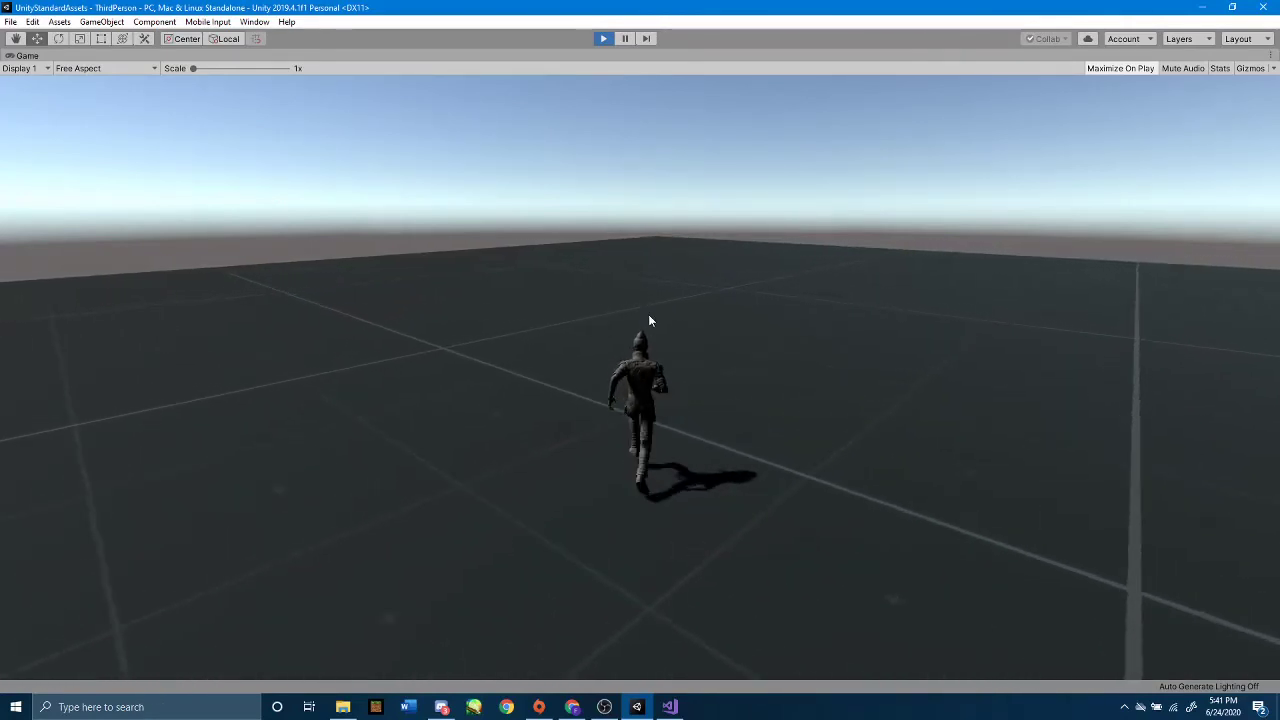
key(d)
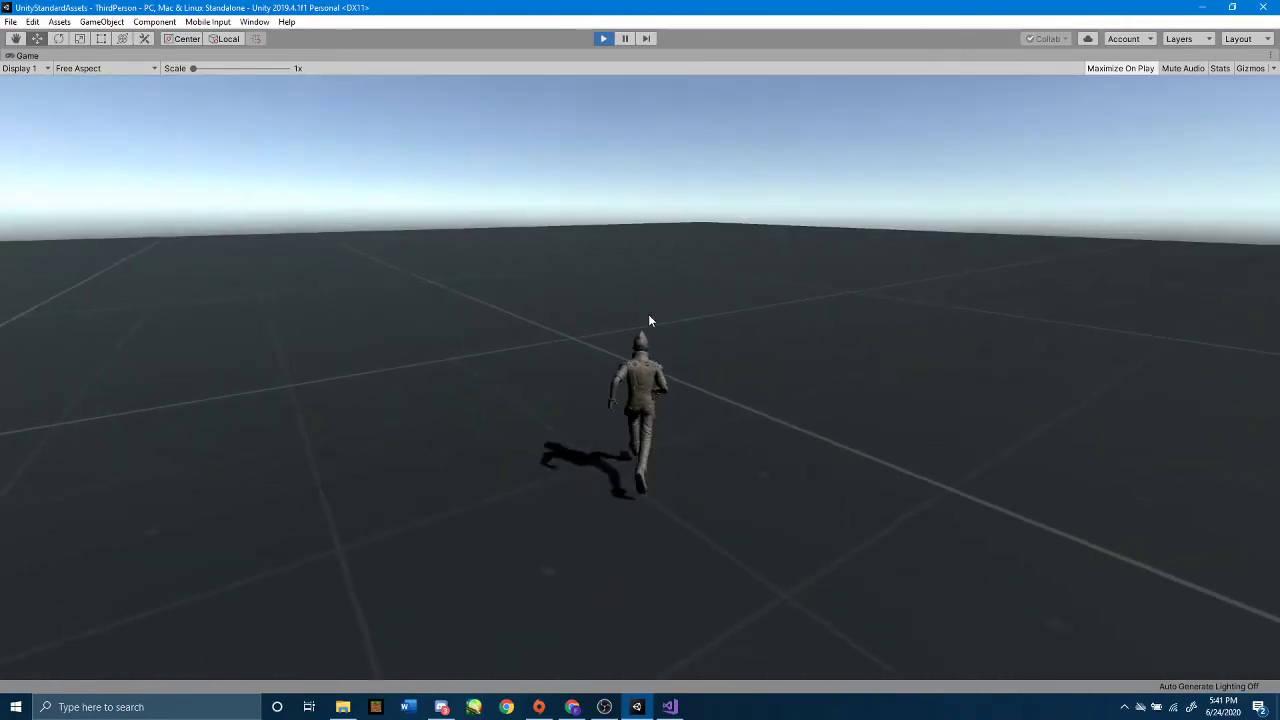
key(a)
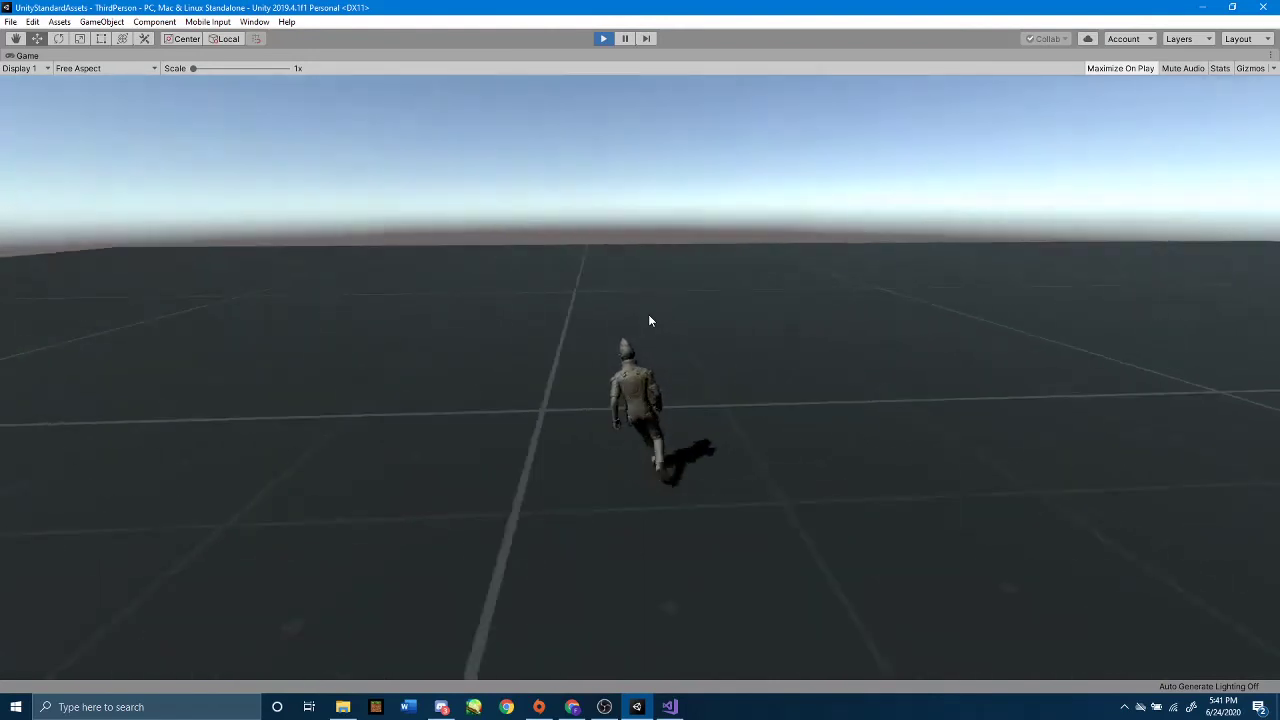
key(d)
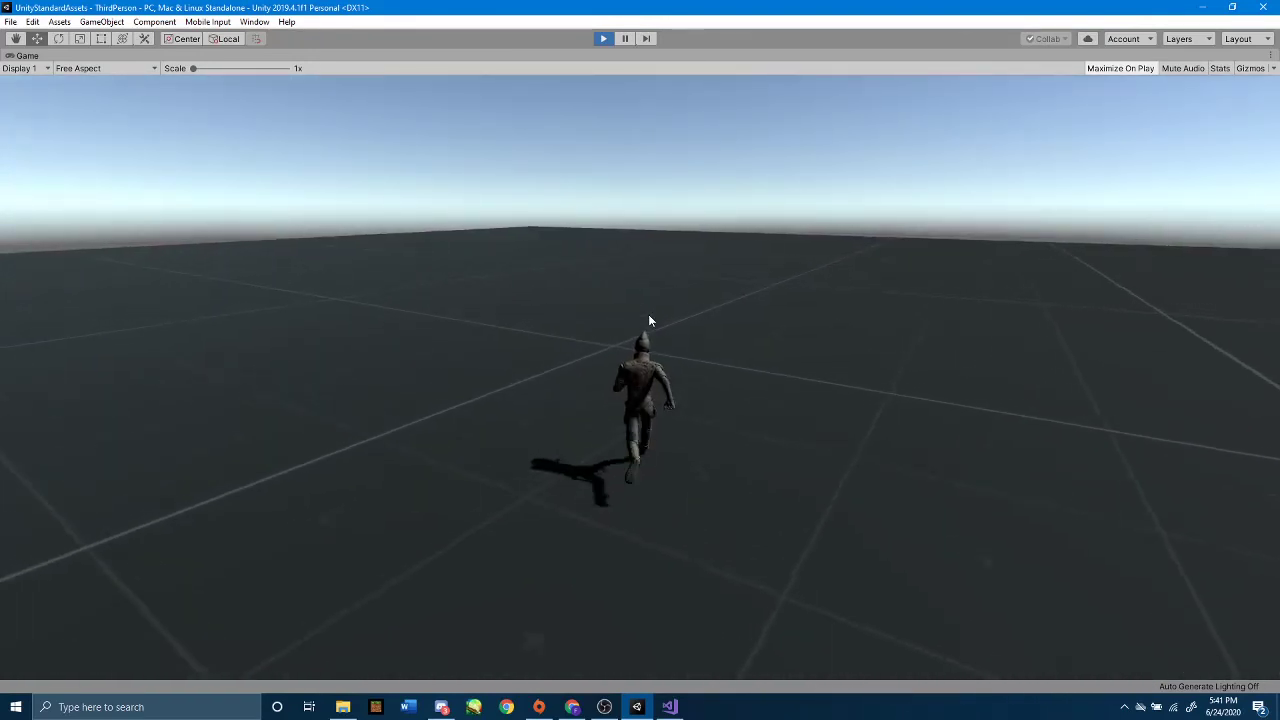
key(space)
key(w)
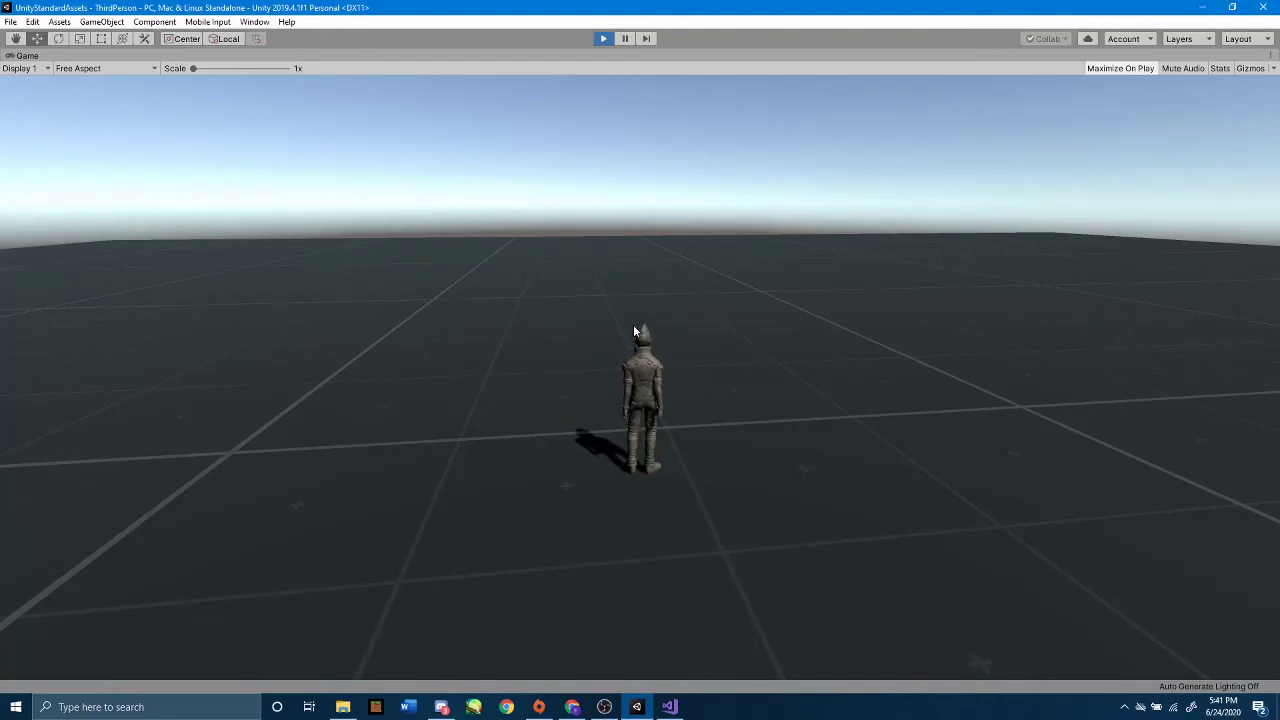
- Test the following camera again with forward running, turns toward the character's right and repeated jumps, and stop the scene
key(d)
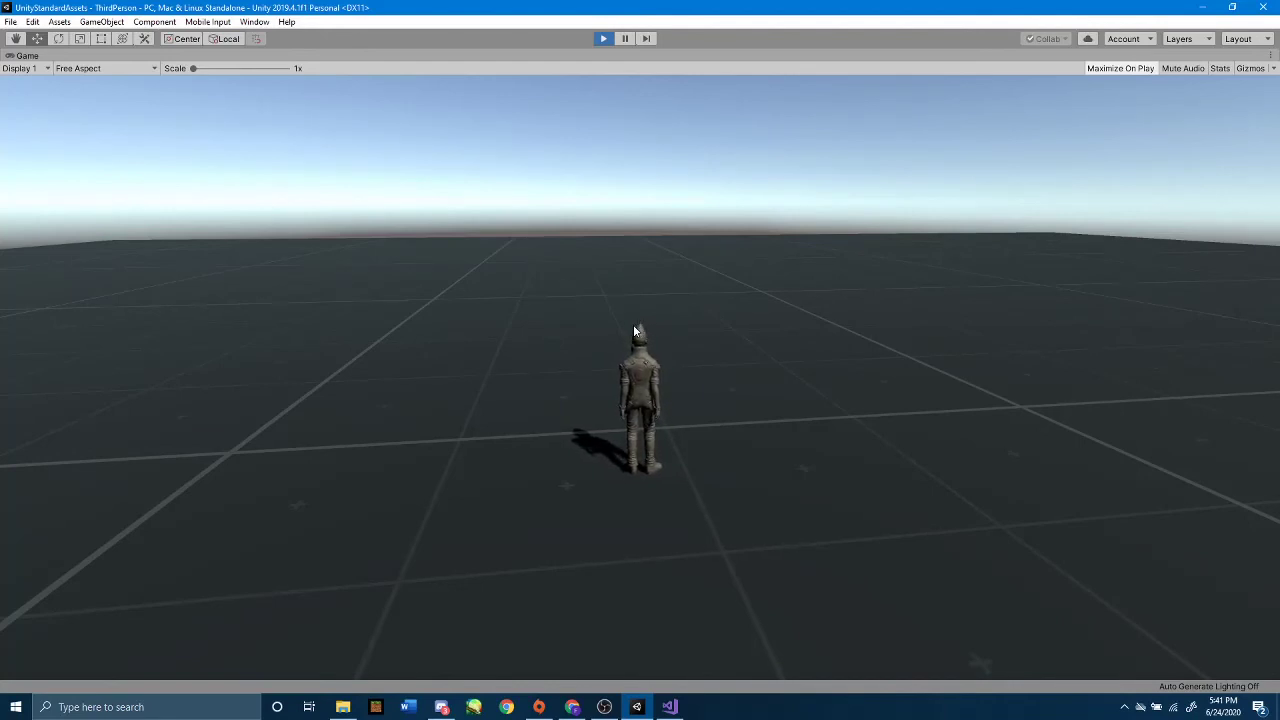
key(w)
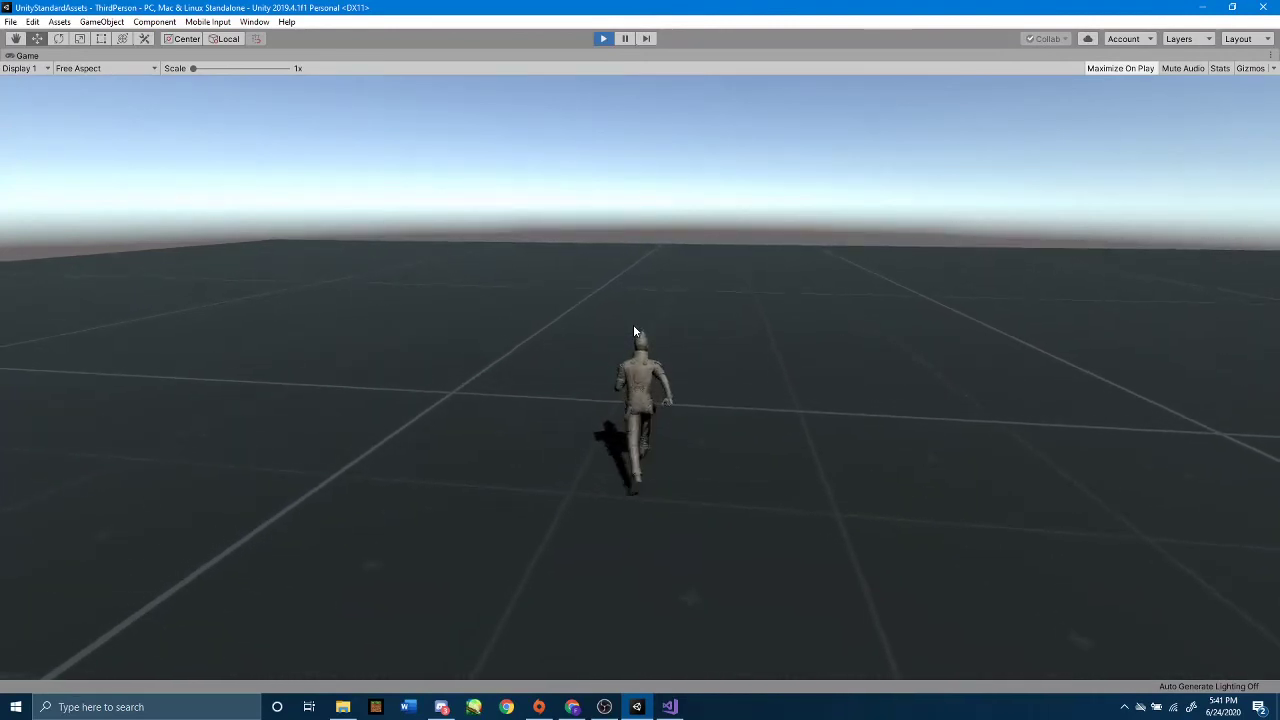
key(space)
key(d)
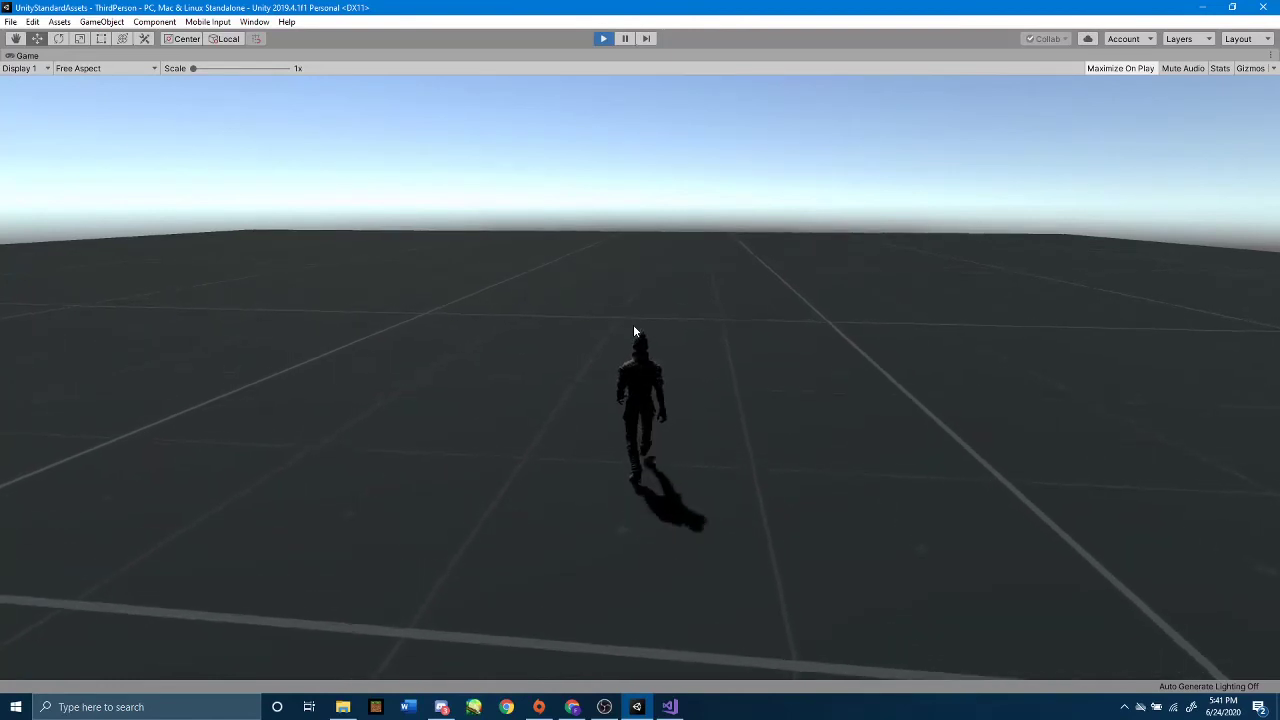
key(space)
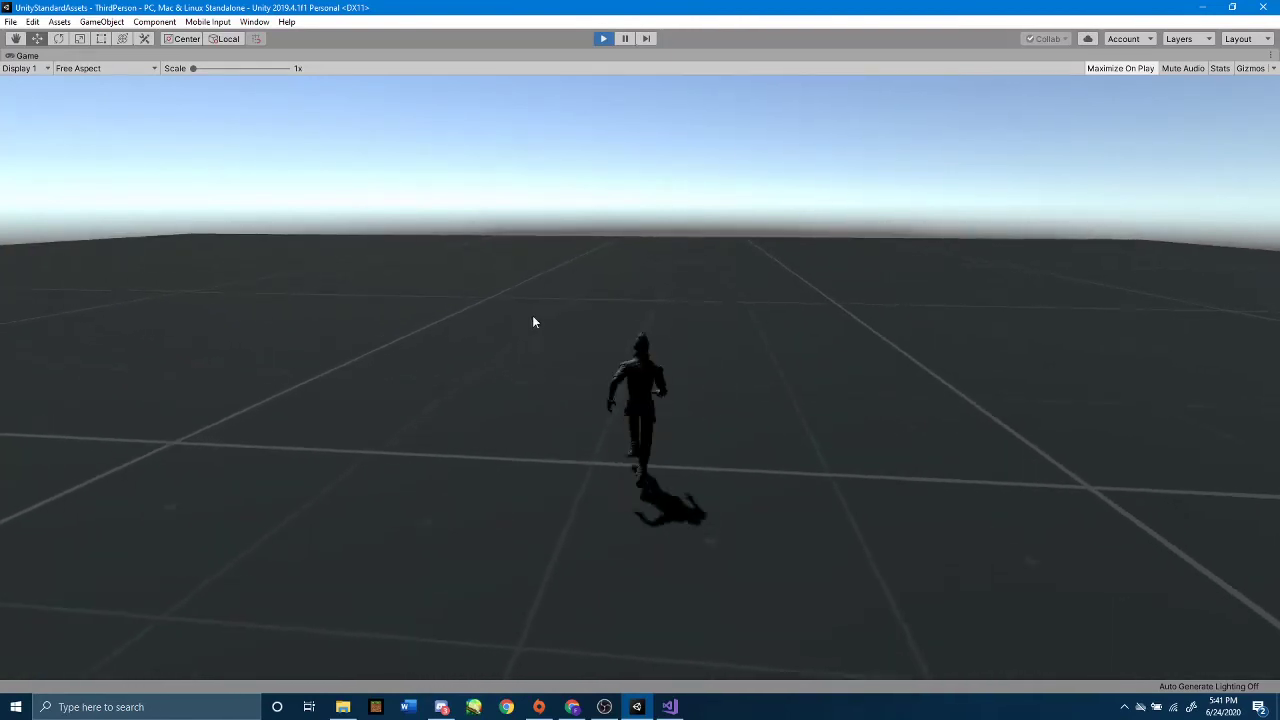
click(603, 38)
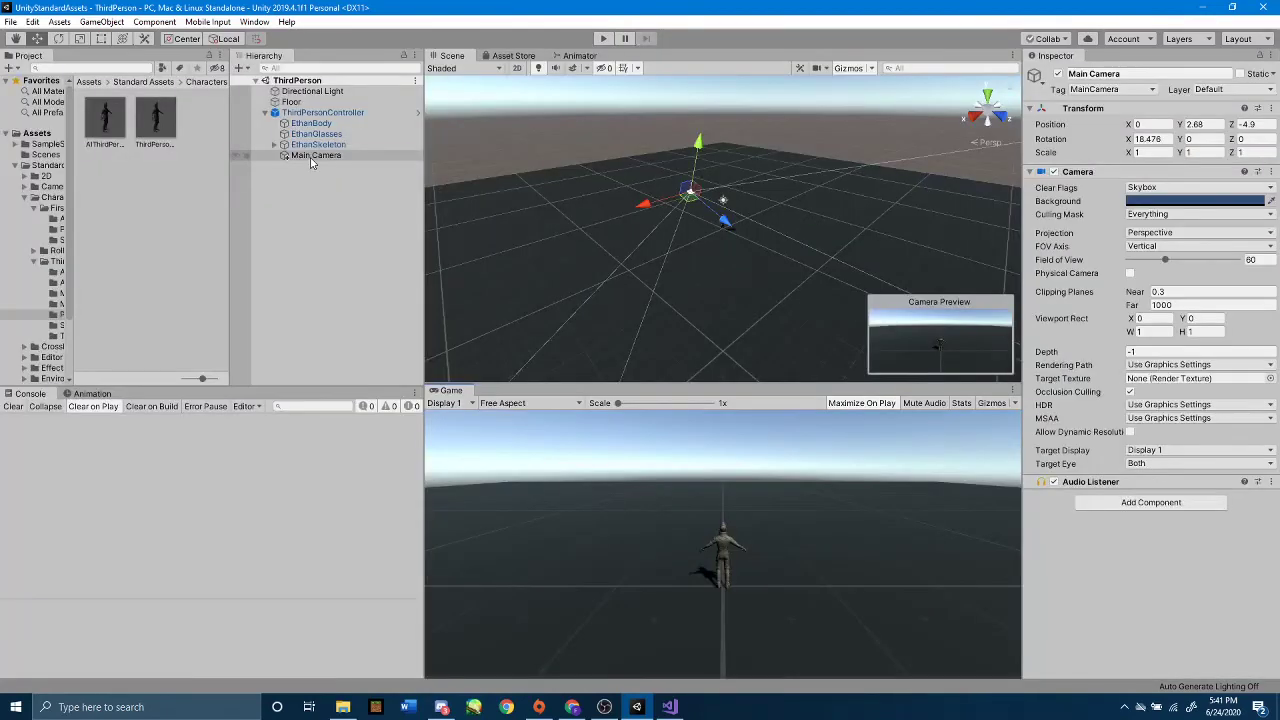
- Move Main Camera out of ThirdPersonController to the top of the hierarchy, reposition it to about Y 4.29, Z -14.77, and save the scene
click(311, 159)
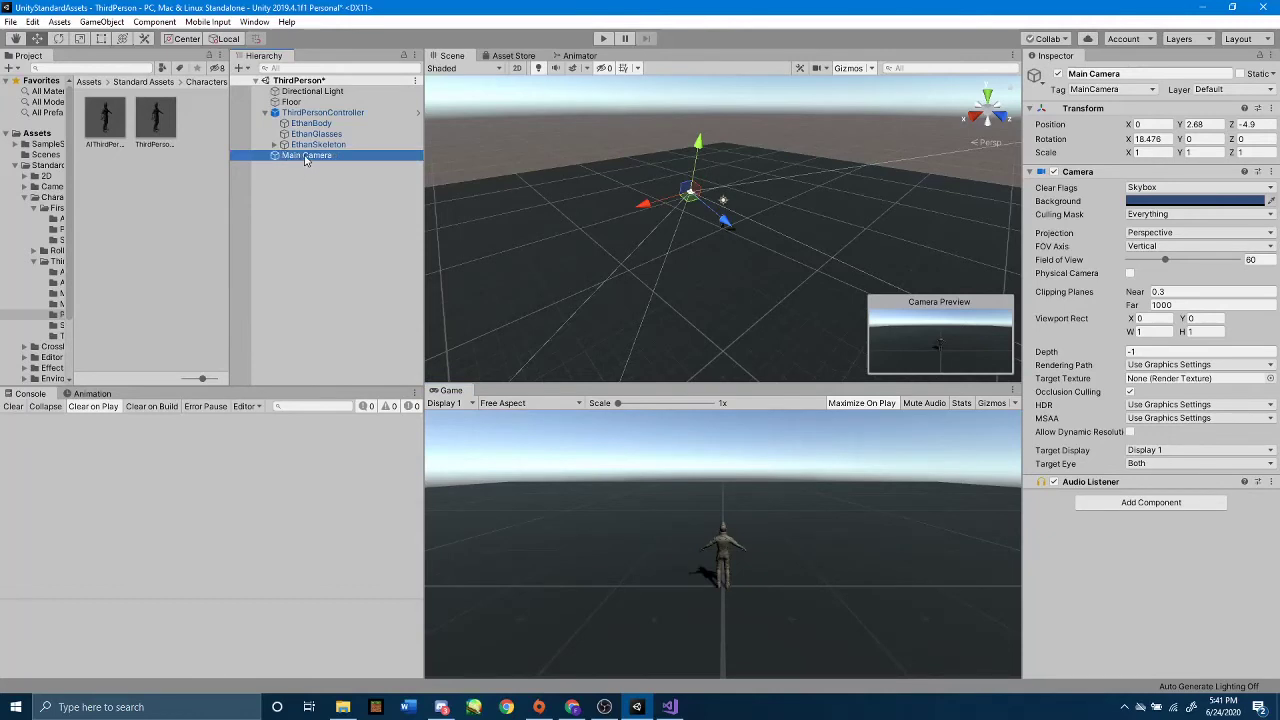
drag(307, 157, 310, 92)
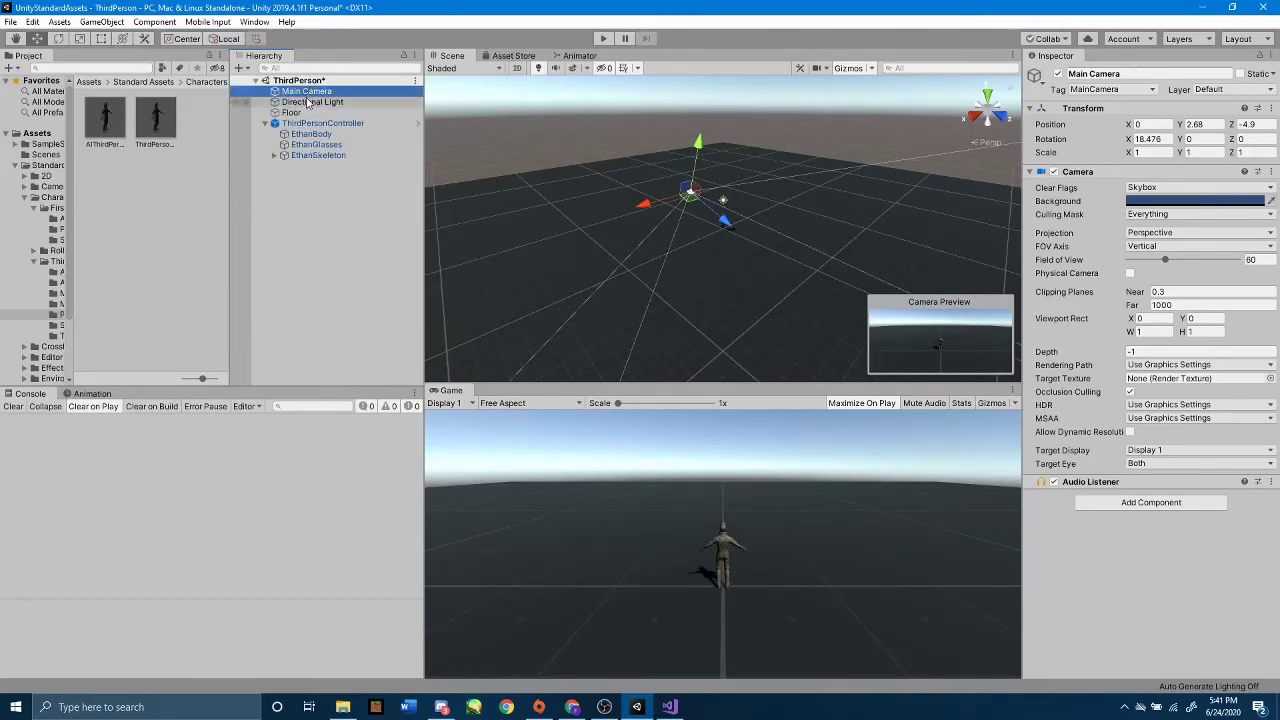
drag(725, 220, 695, 199)
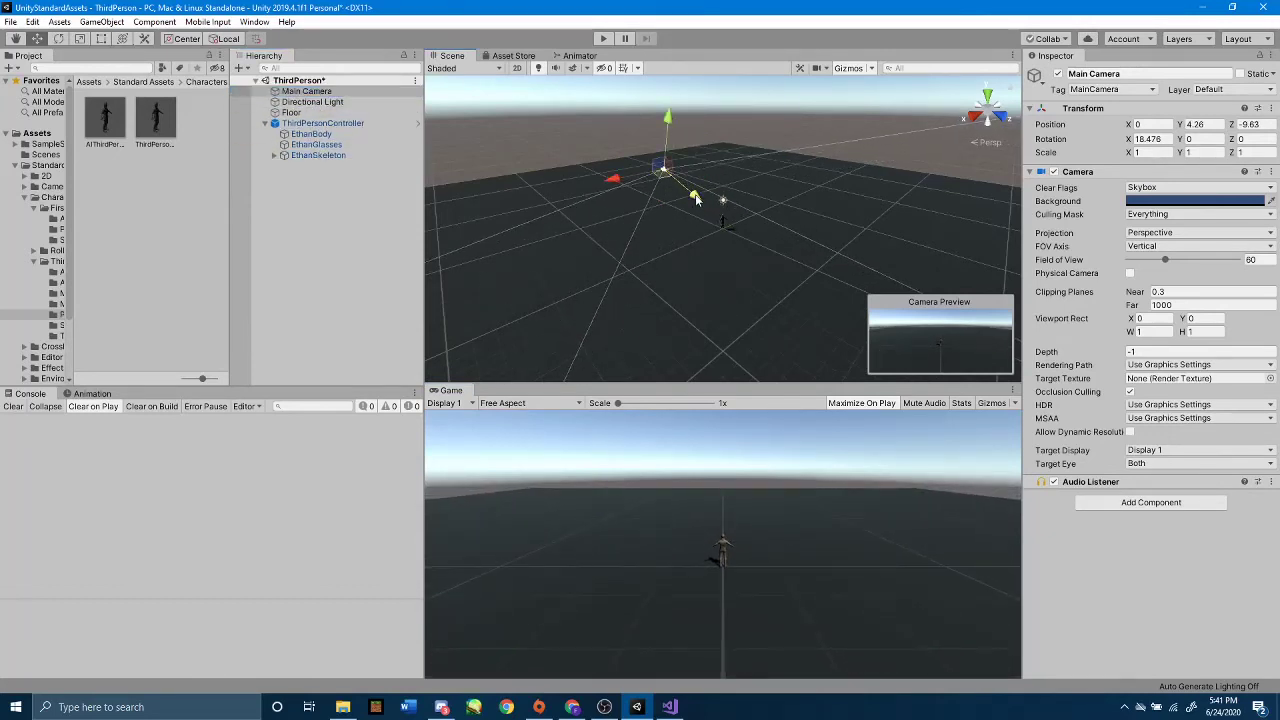
mouse_move(666, 113)
mouse_down()
mouse_move(660, 128)
mouse_move(658, 111)
mouse_up()
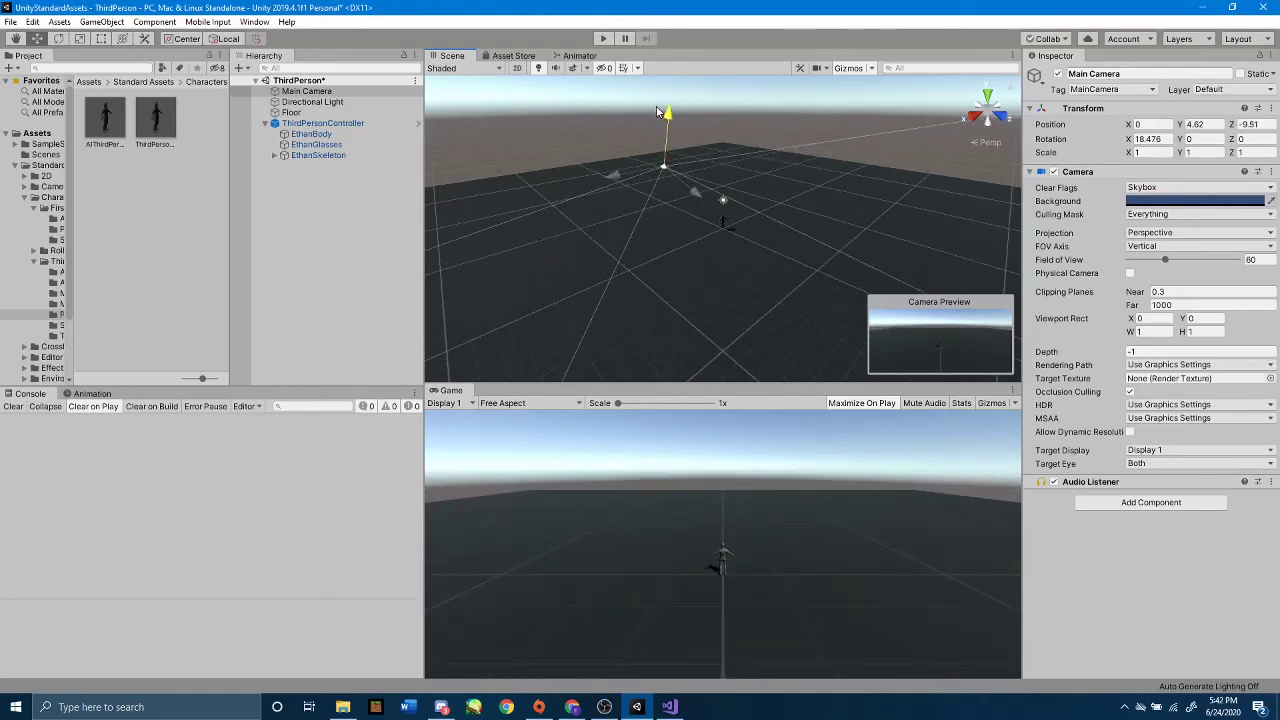
drag(694, 194, 648, 149)
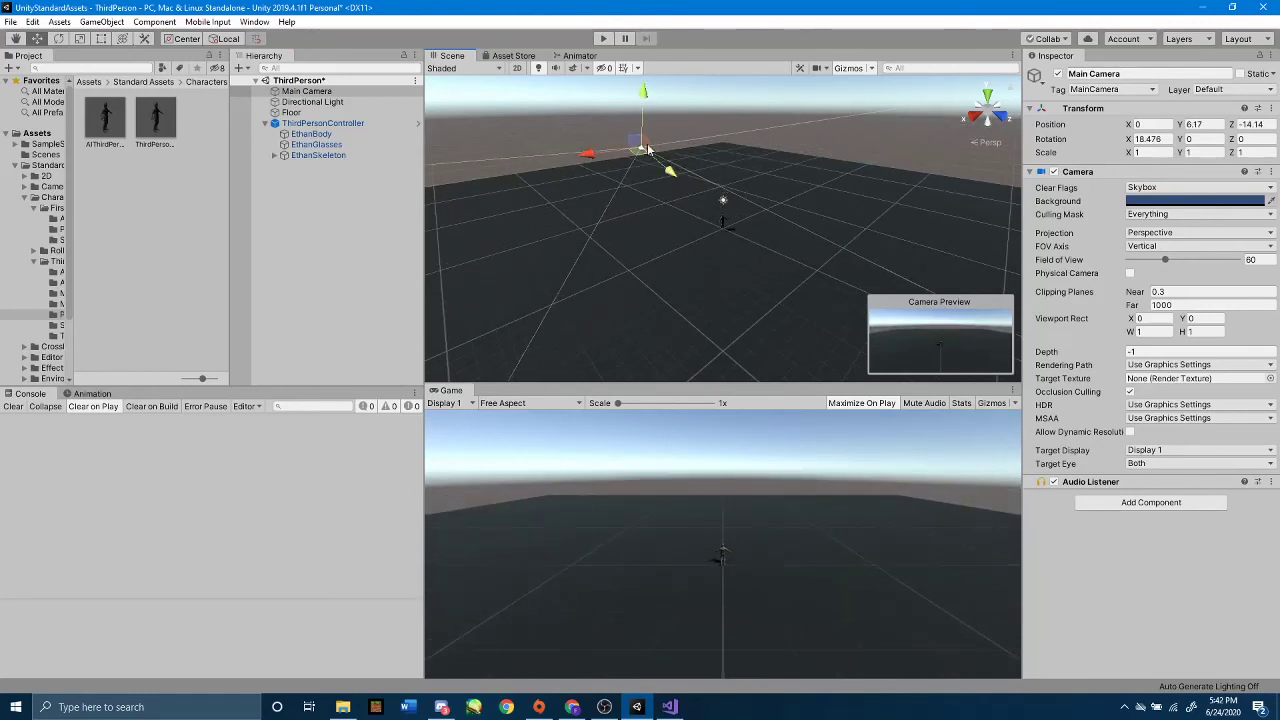
drag(634, 96, 627, 111)
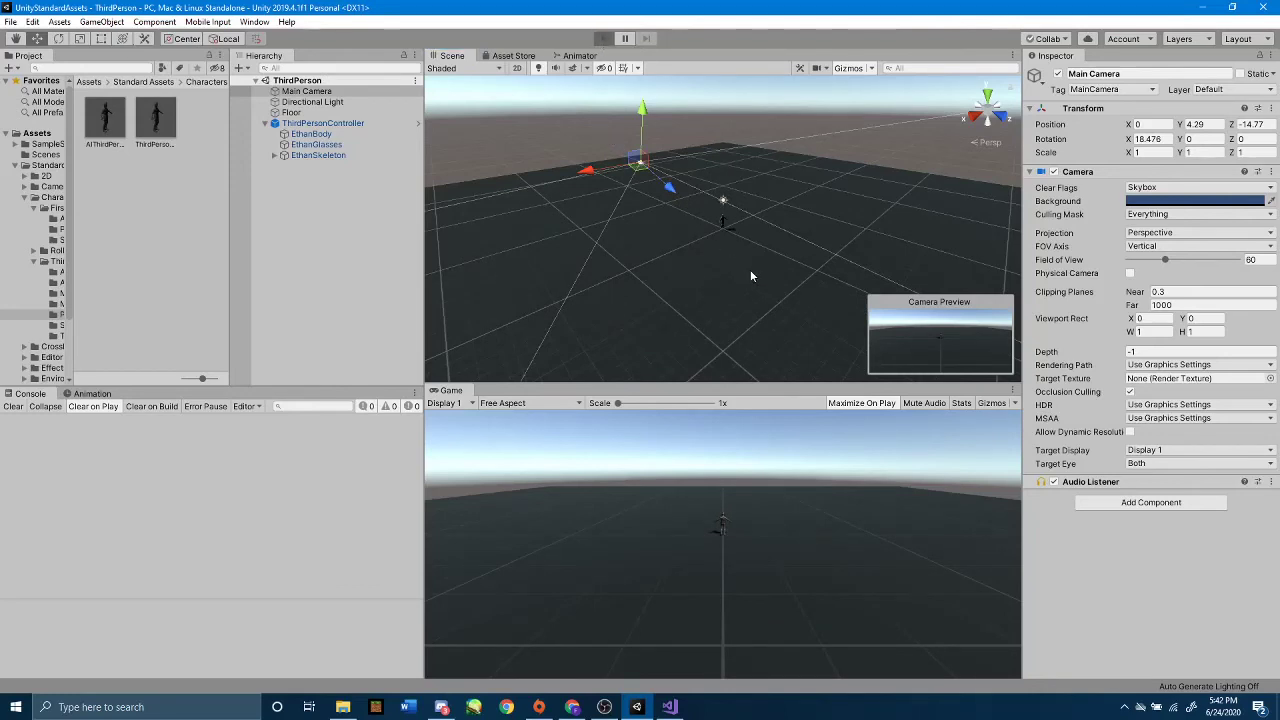
- Run the scene with the detached camera and test the character moving in all four directions and jumping
key(w)
key(d)
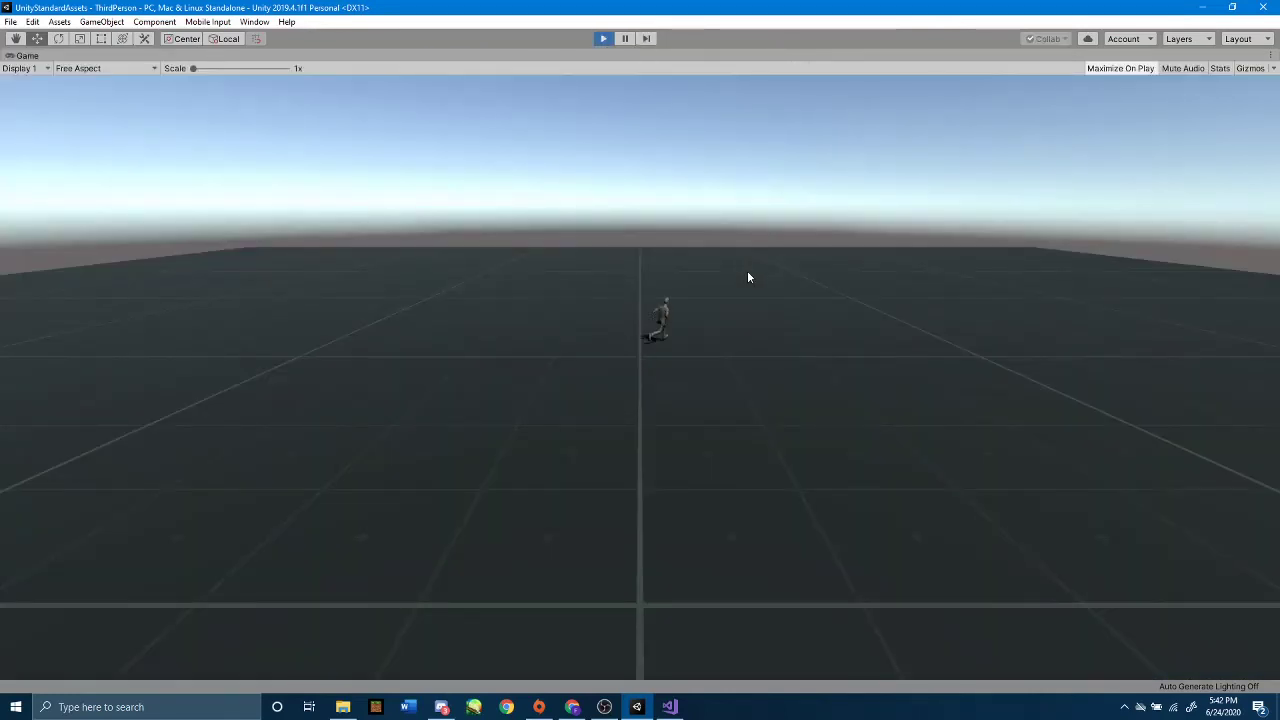
key(s)
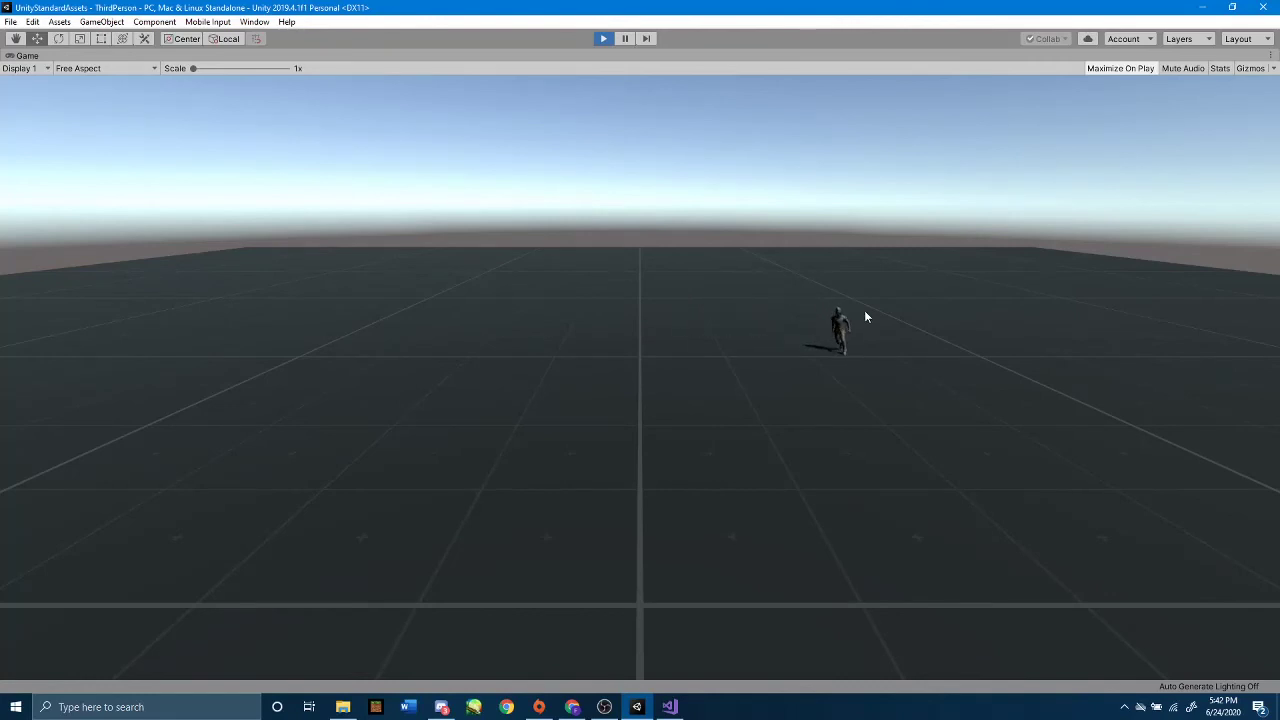
key(a)
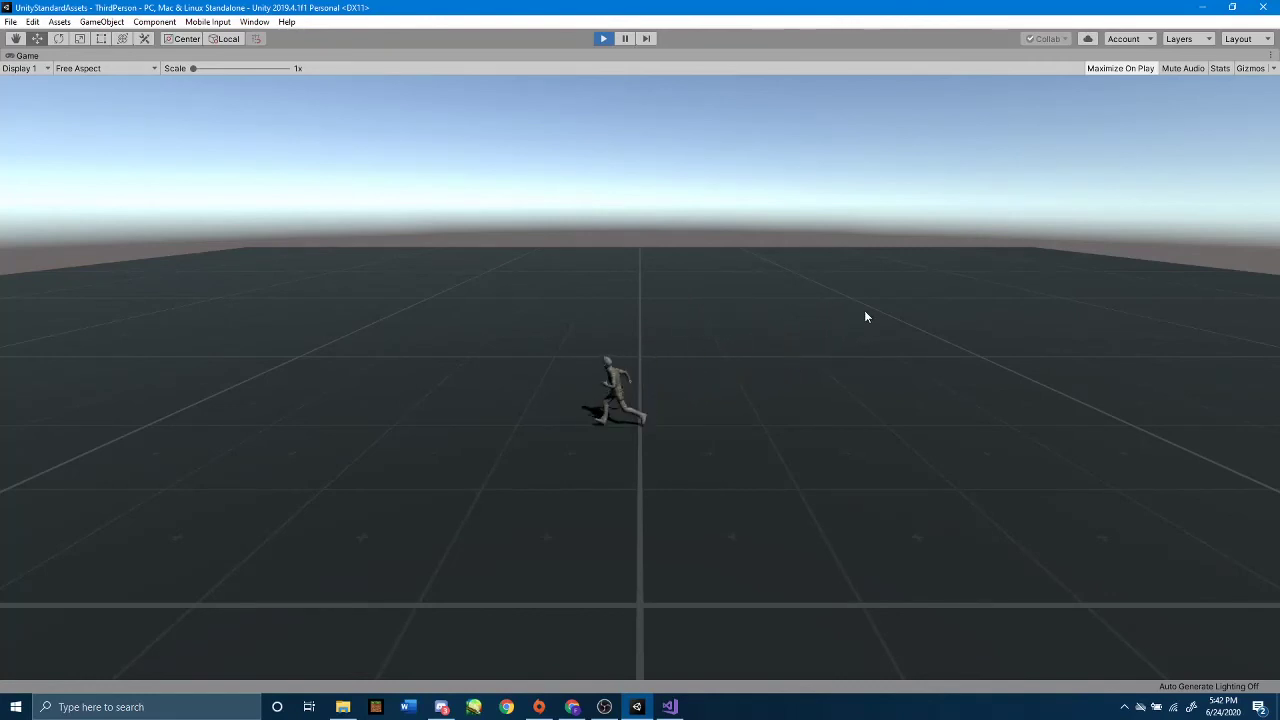
key(space)
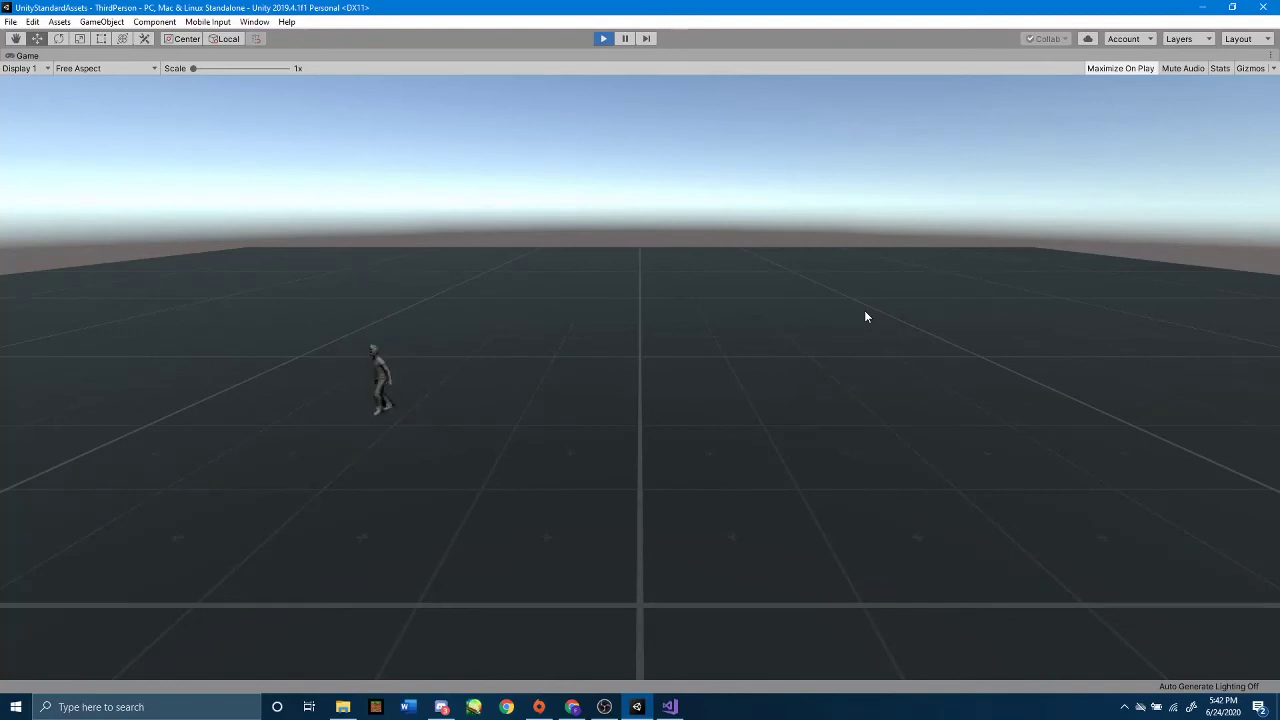
key(s)
key(d)
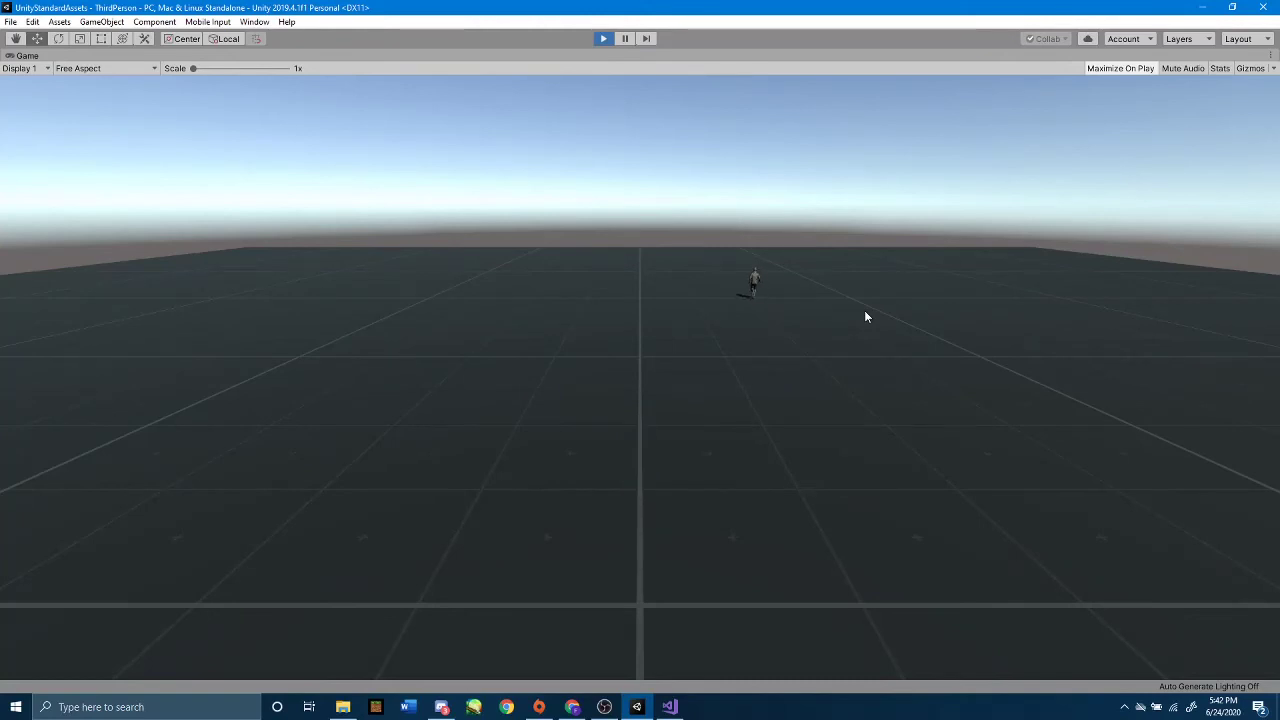
- Continue testing the fixed camera by running the character away, sideways and back toward the camera, and stop the scene
key(w)
key(s)
key(a)
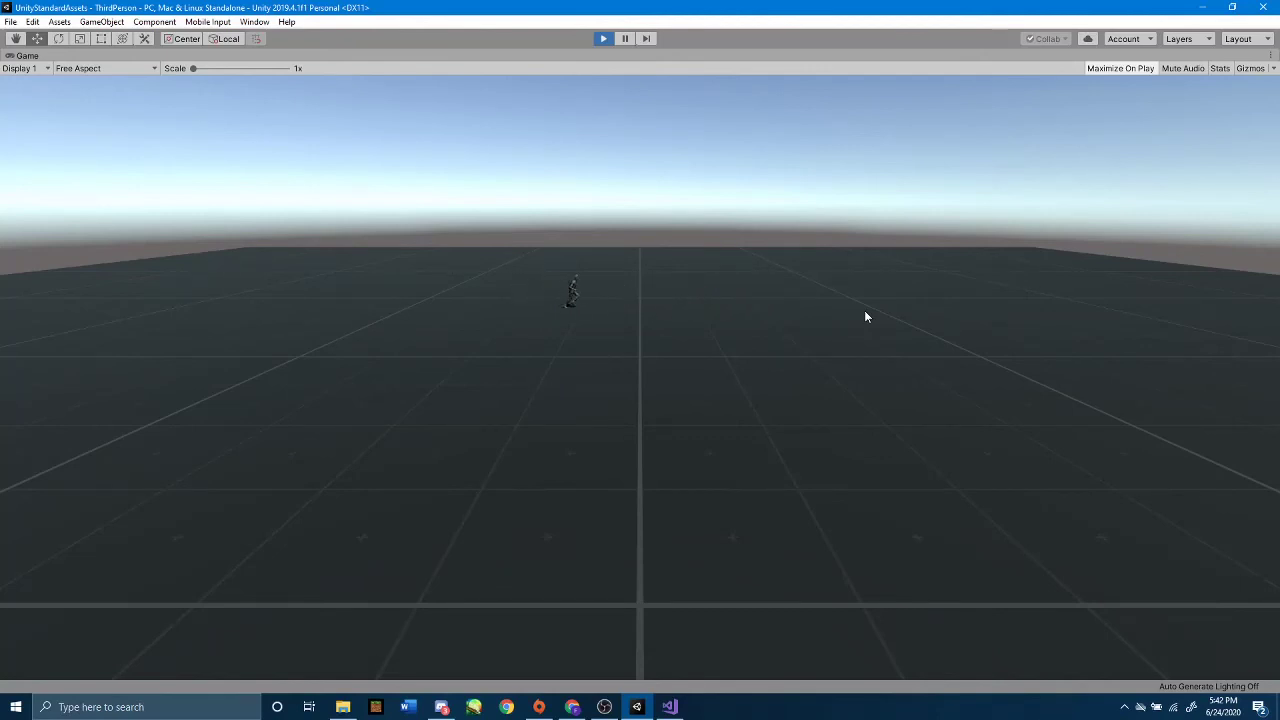
key(s)
key(s)
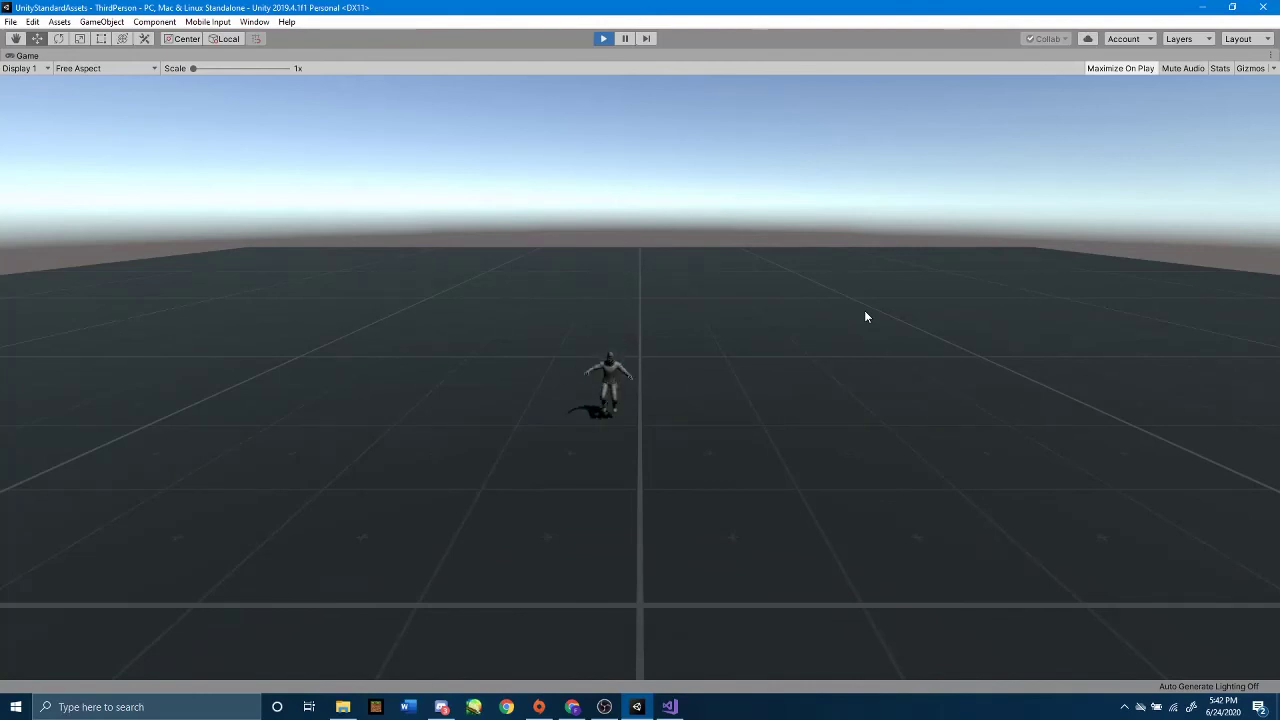
click(603, 39)
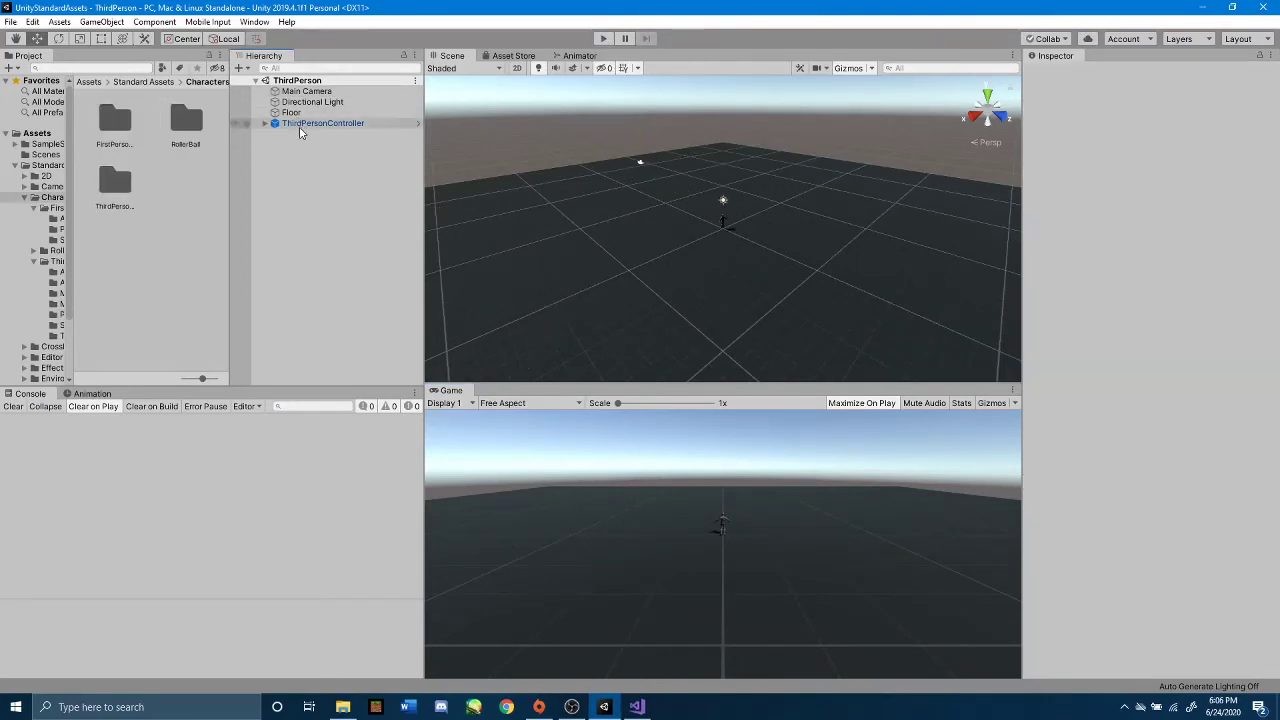
- Delete ThirdPersonController from the scene and add the RollerBall prefab from the Standard Assets Characters folder to the hierarchy
right_click(309, 127)
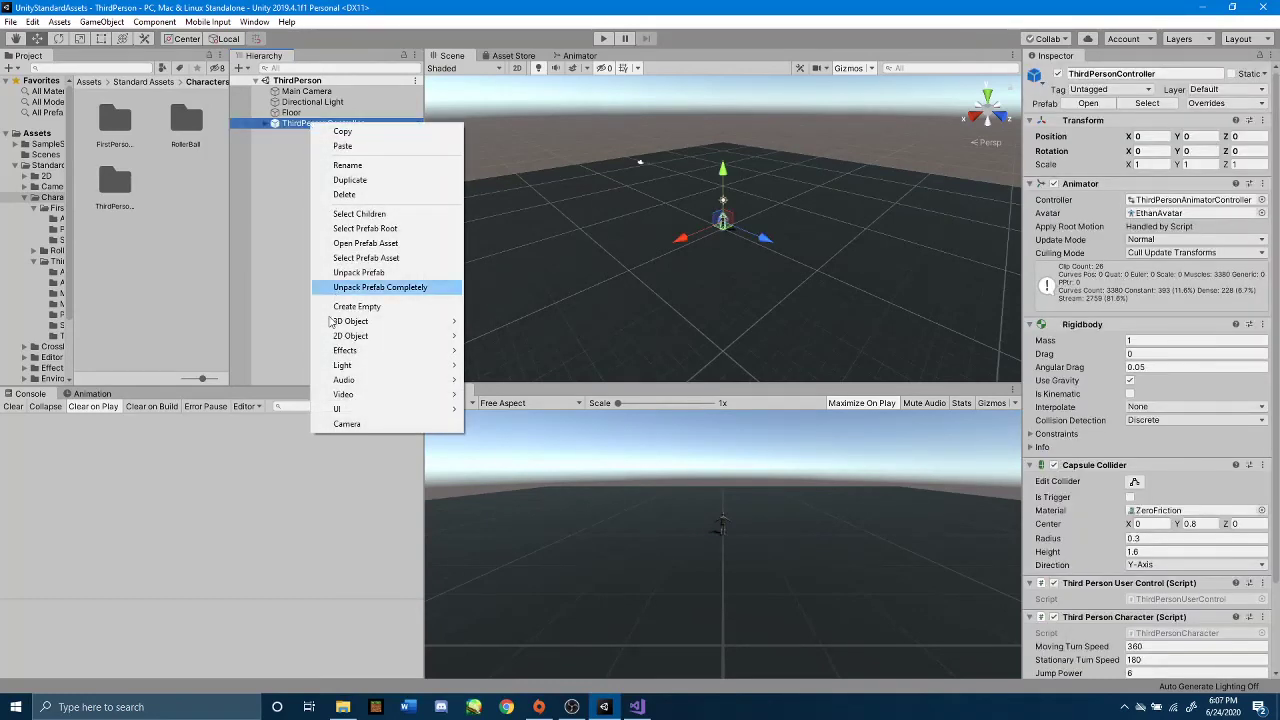
click(330, 191)
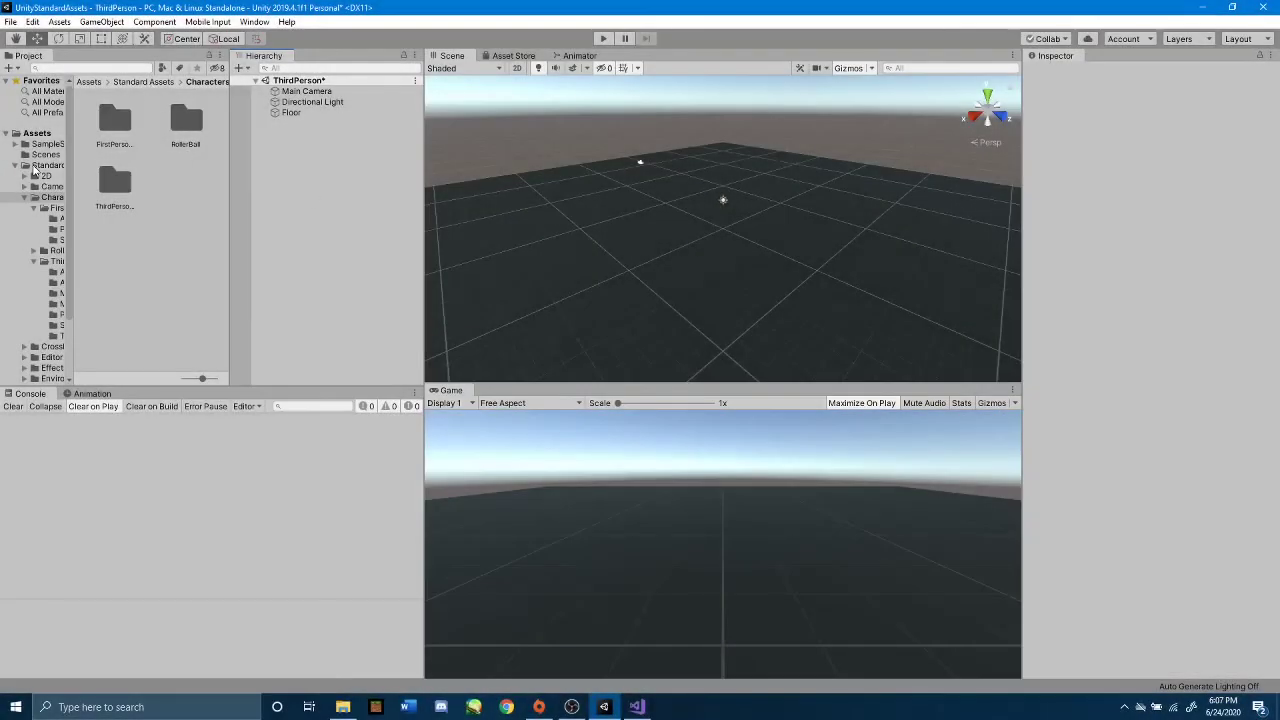
click(14, 167)
click(14, 166)
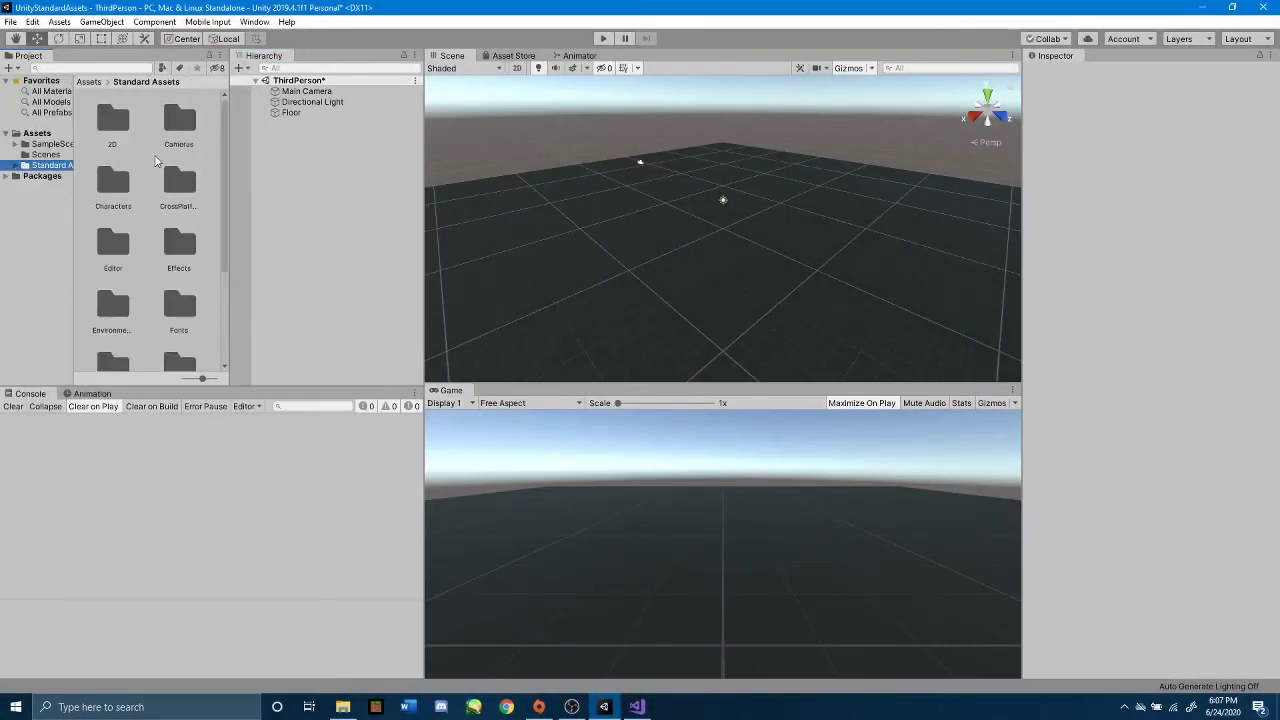
double_click(117, 193)
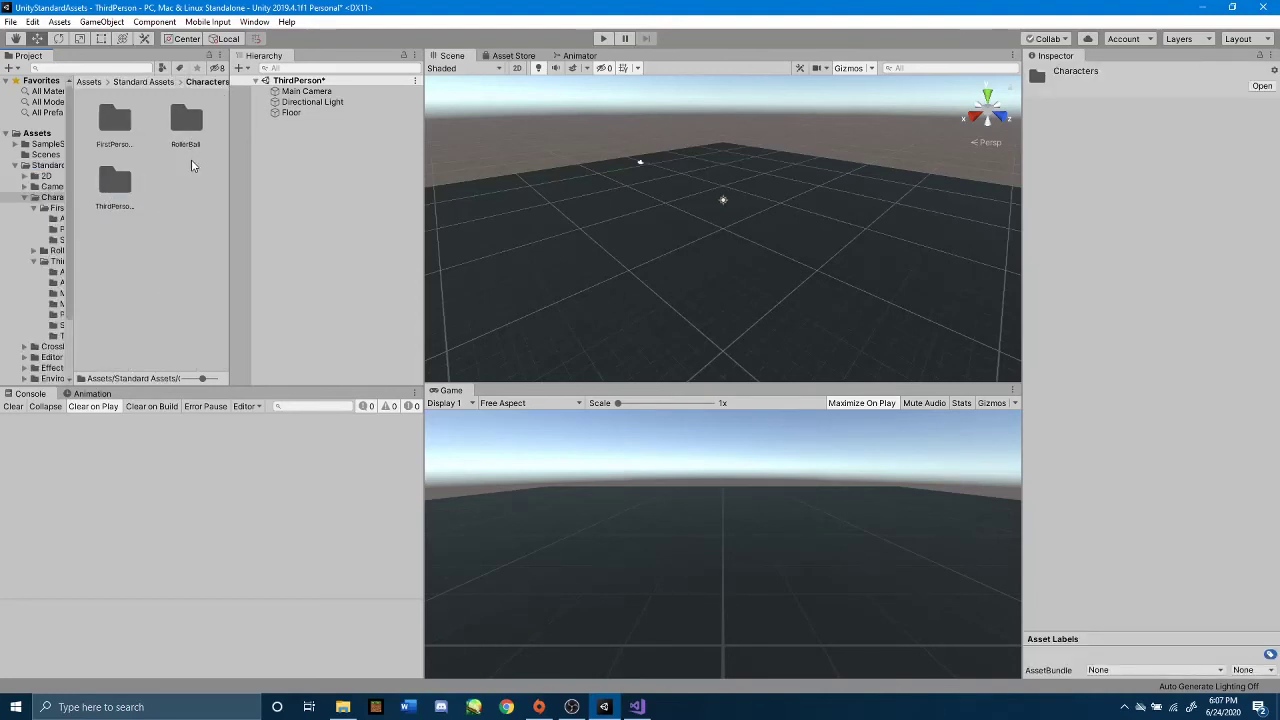
double_click(188, 125)
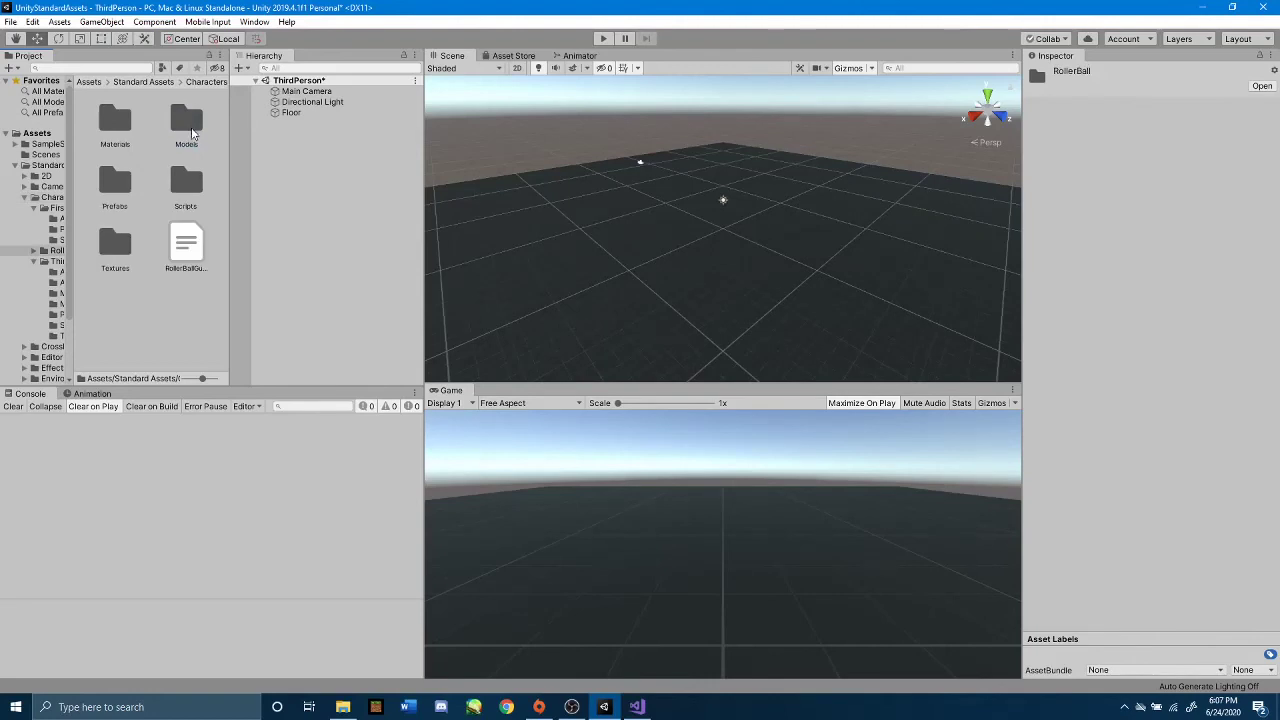
click(114, 186)
double_click(114, 186)
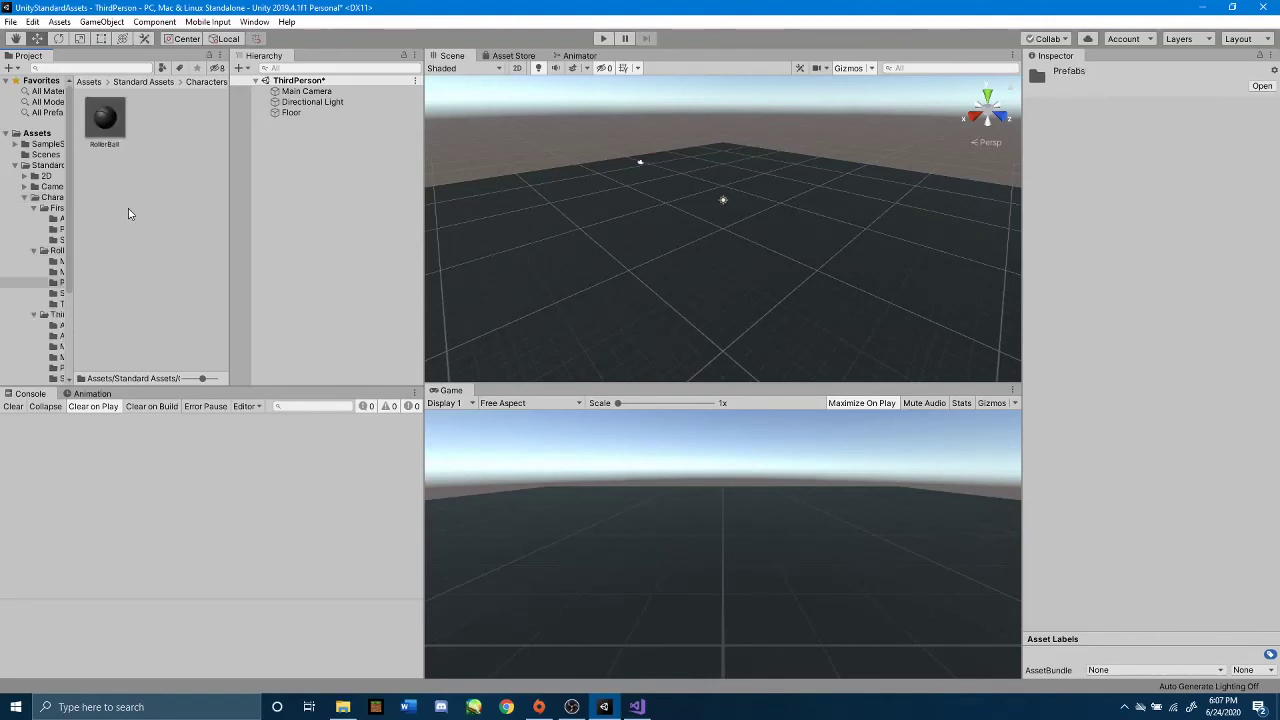
click(99, 119)
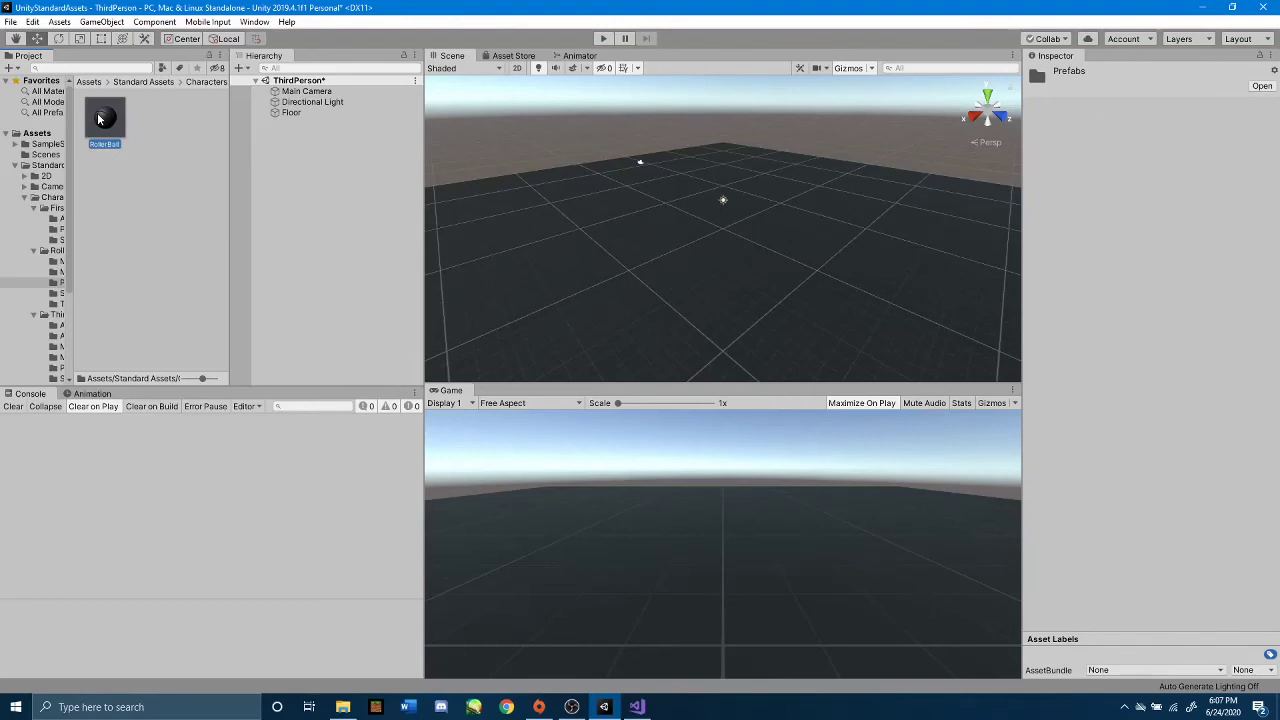
drag(229, 181, 323, 194)
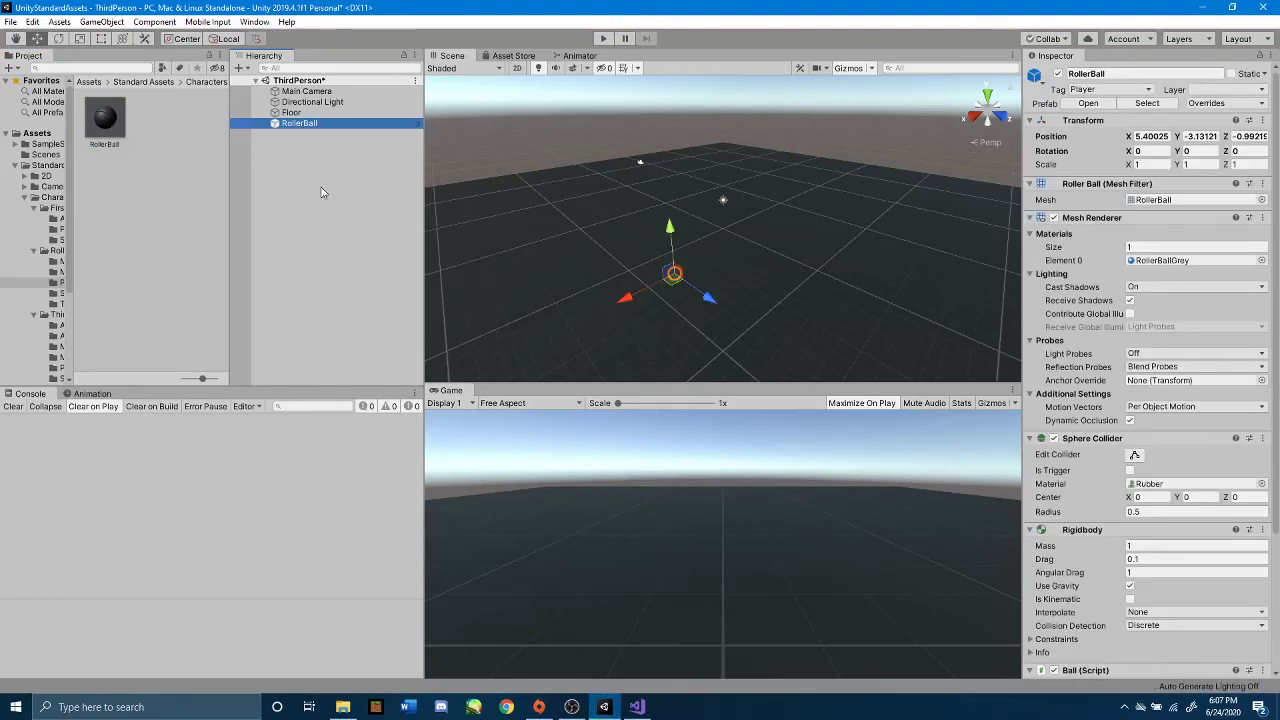
- Set RollerBall's position to X 0, Y 1, Z 0 and save the scene
double_click(305, 124)
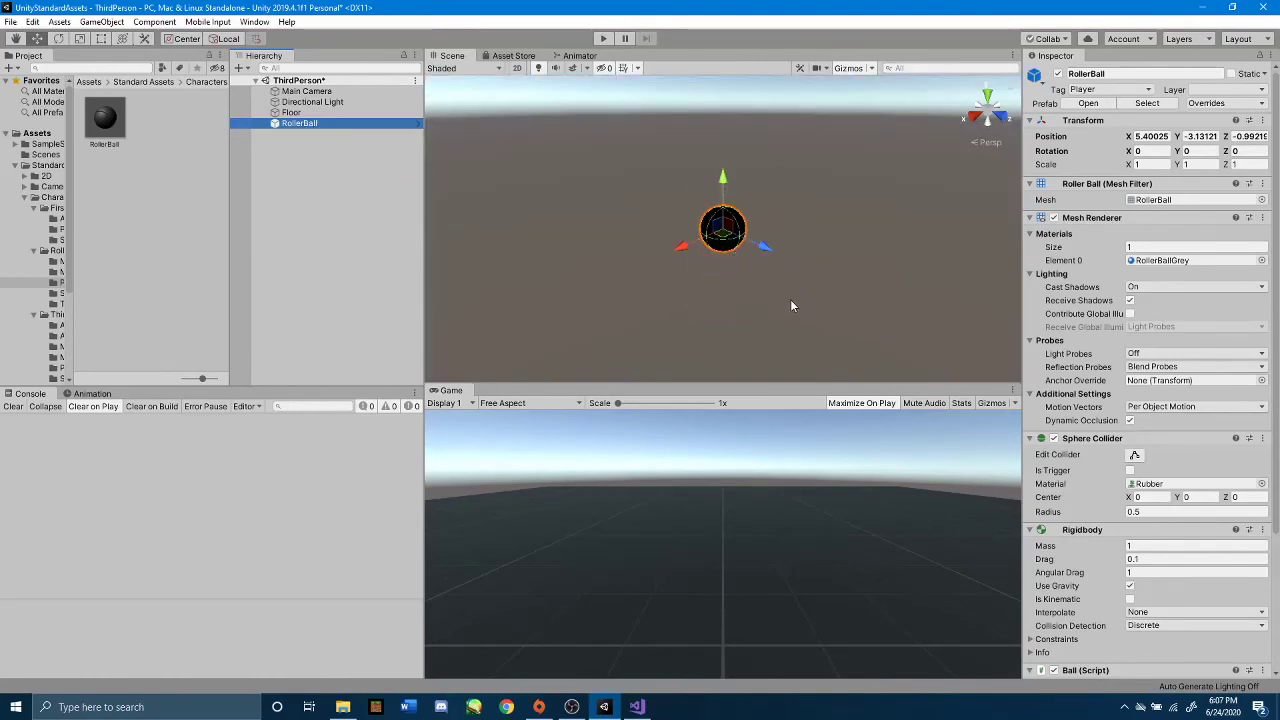
alt+drag(790, 300, 772, 89)
alt+drag(782, 166, 768, 245)
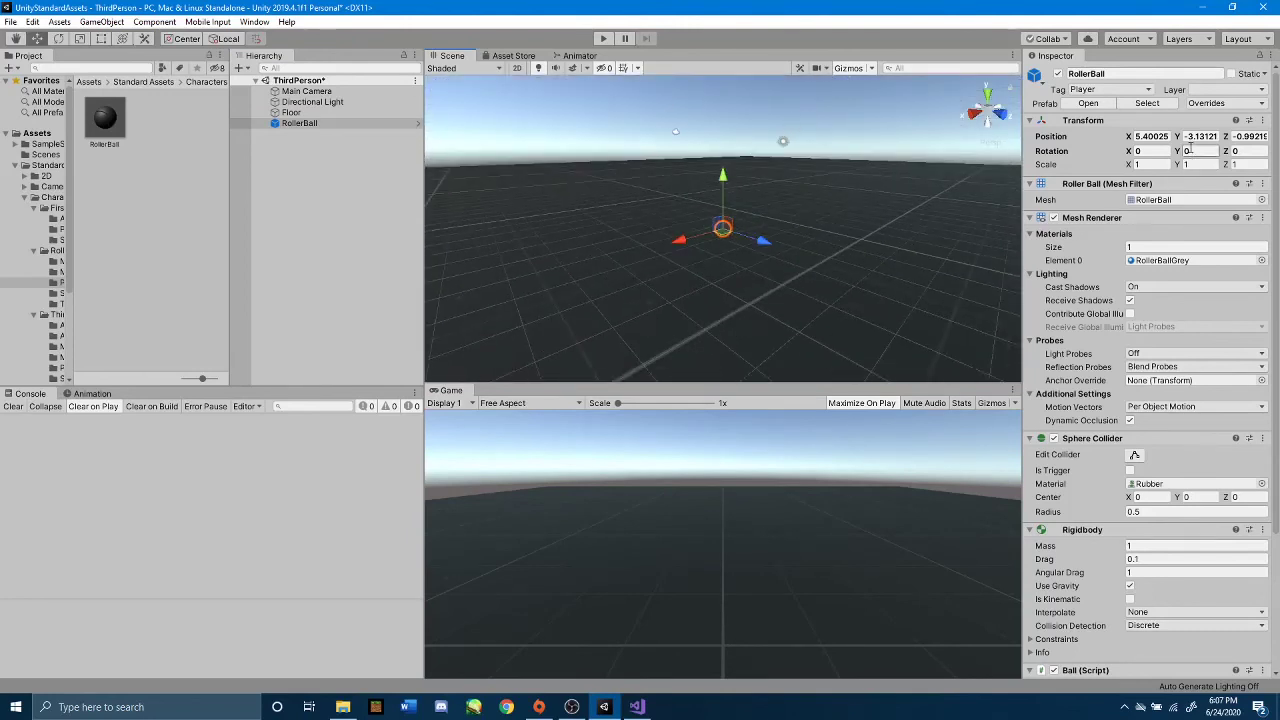
click(1150, 136)
text(0)
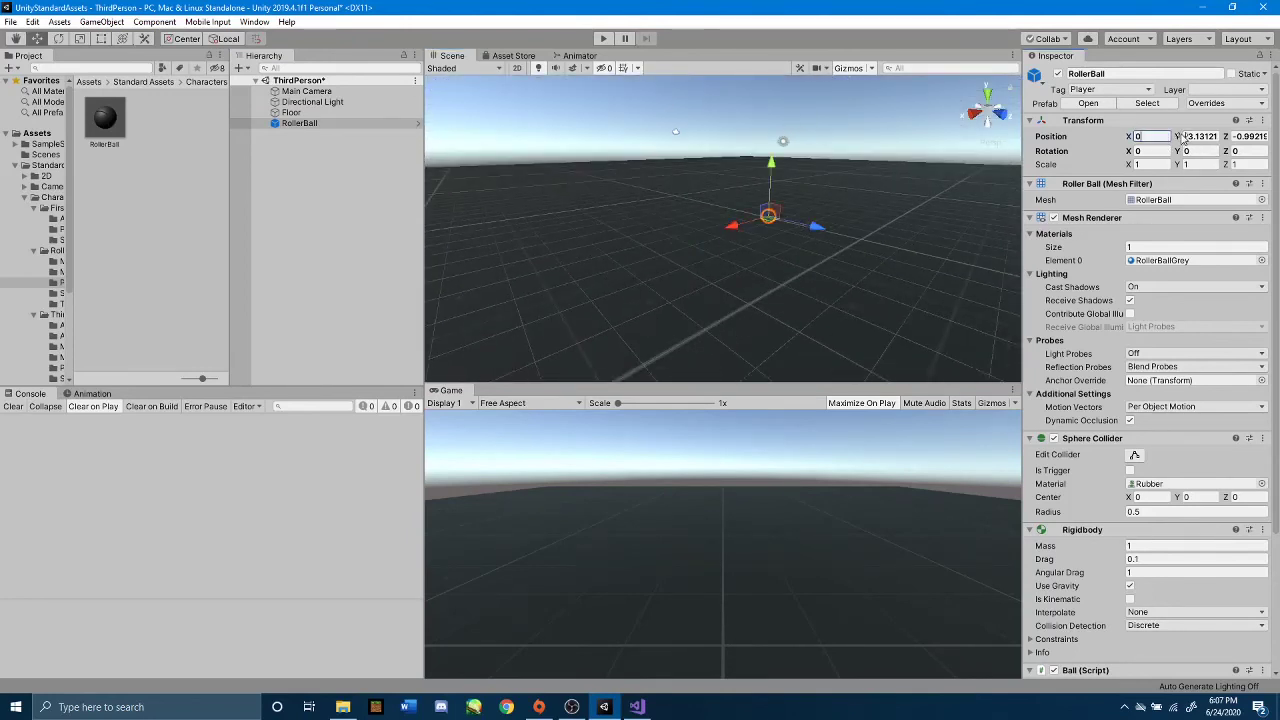
click(1200, 136)
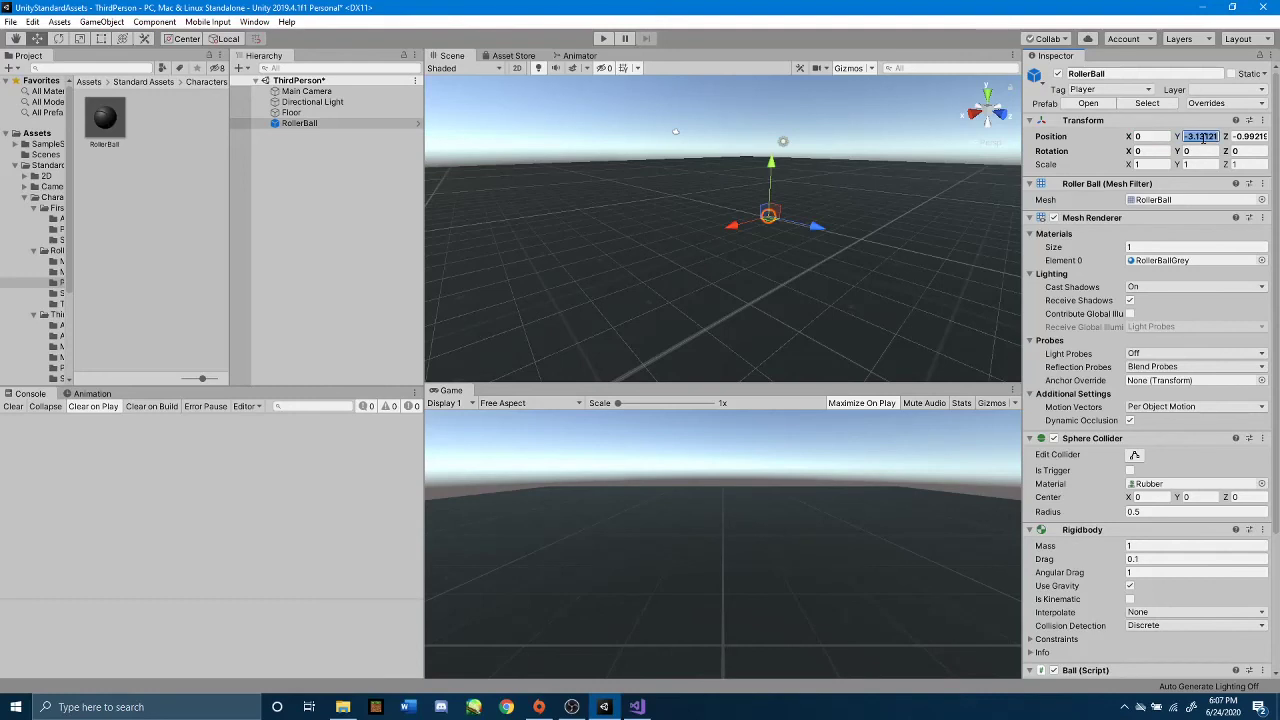
text(2)
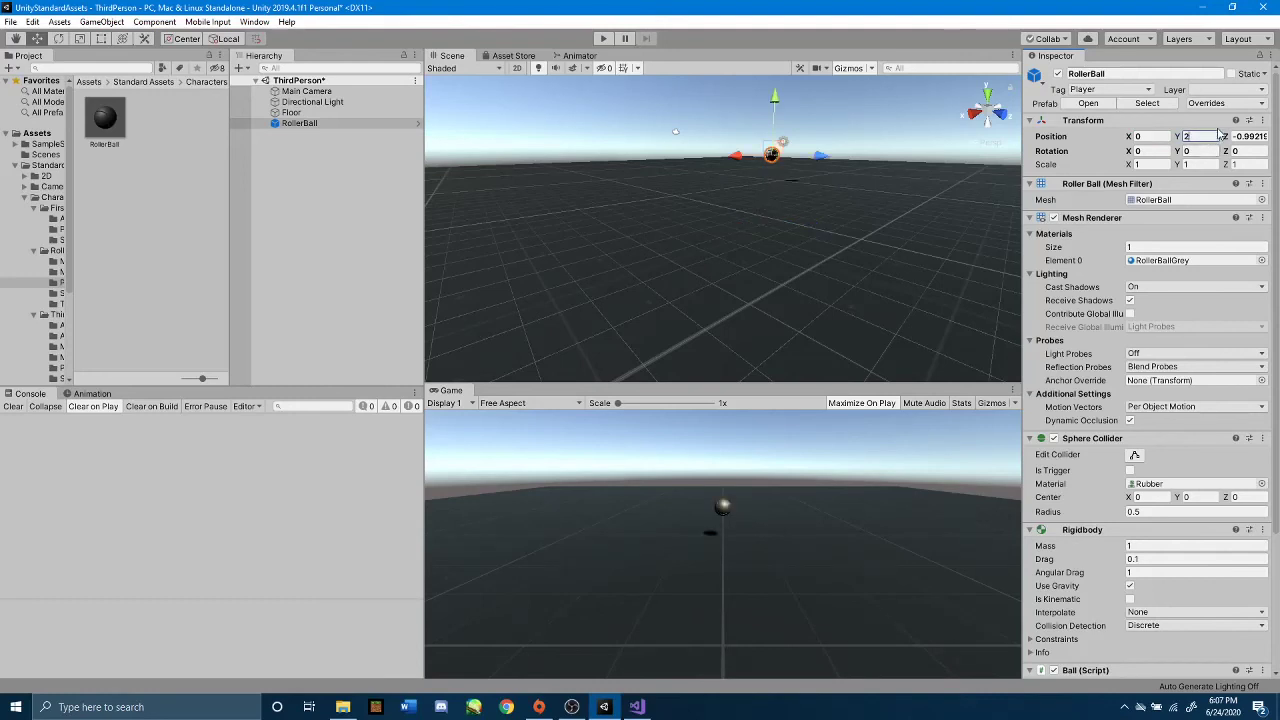
key(BackSpace)
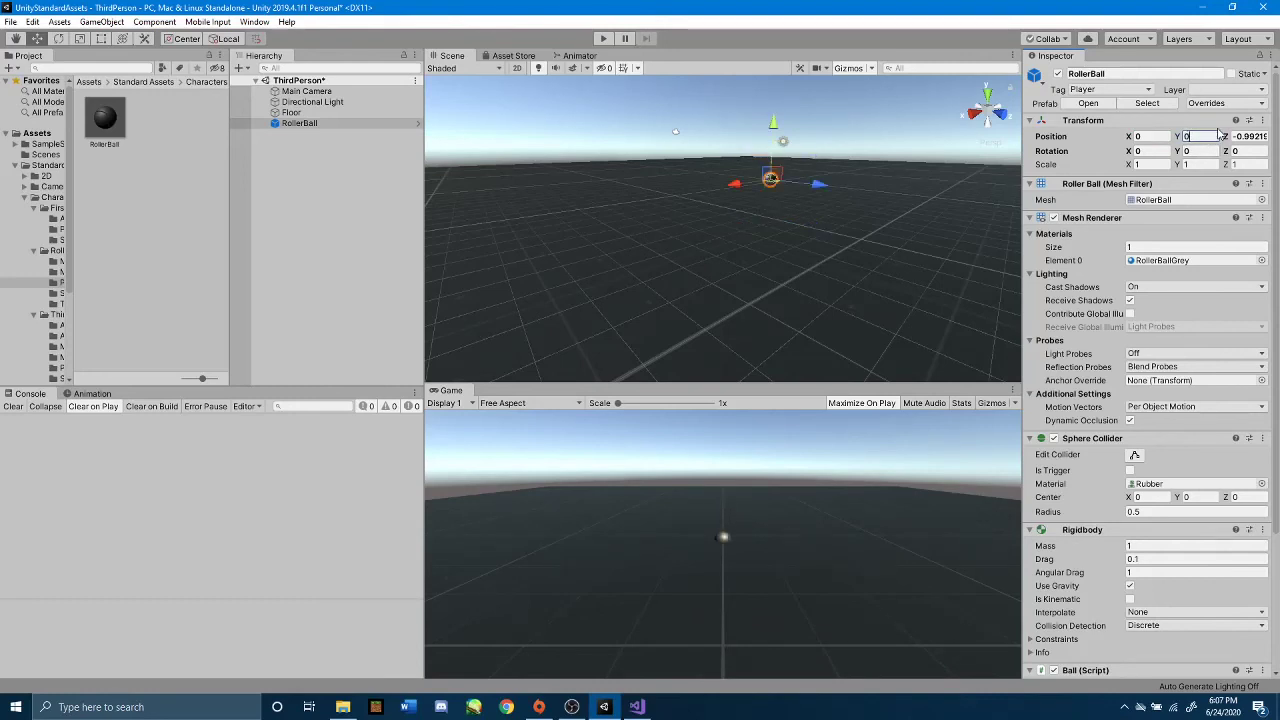
text(1)
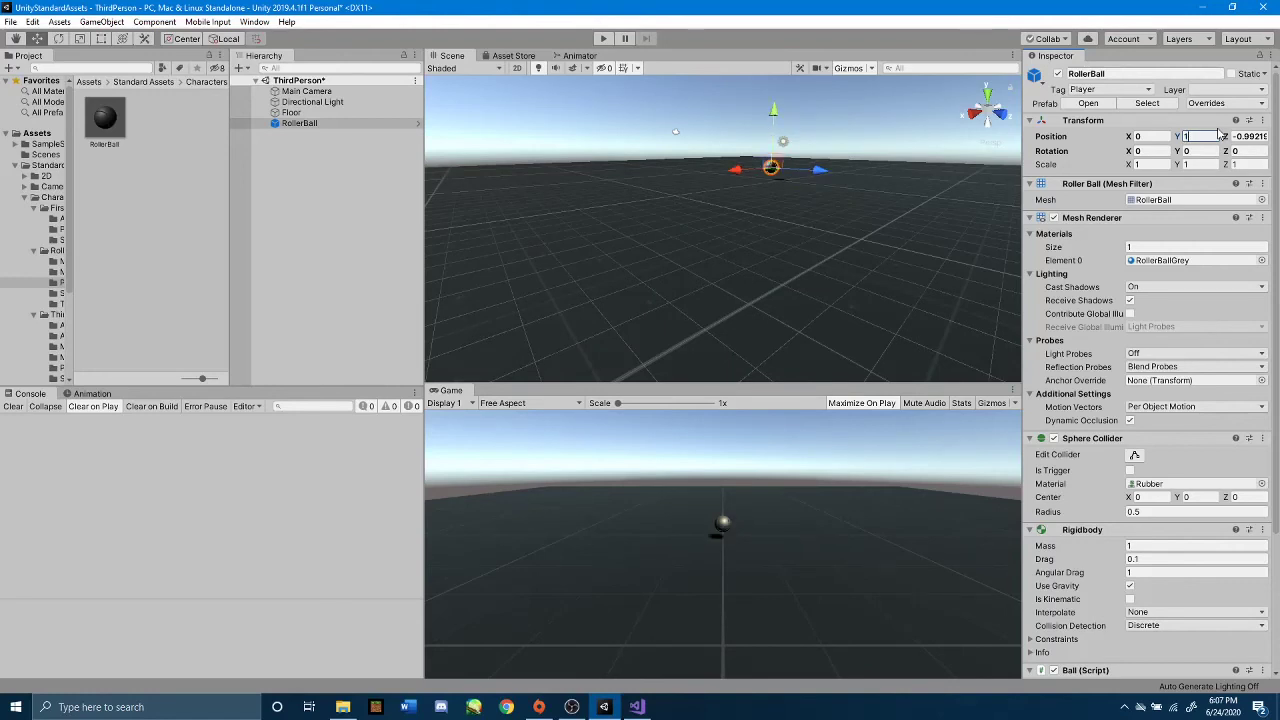
click(1252, 136)
text(0)
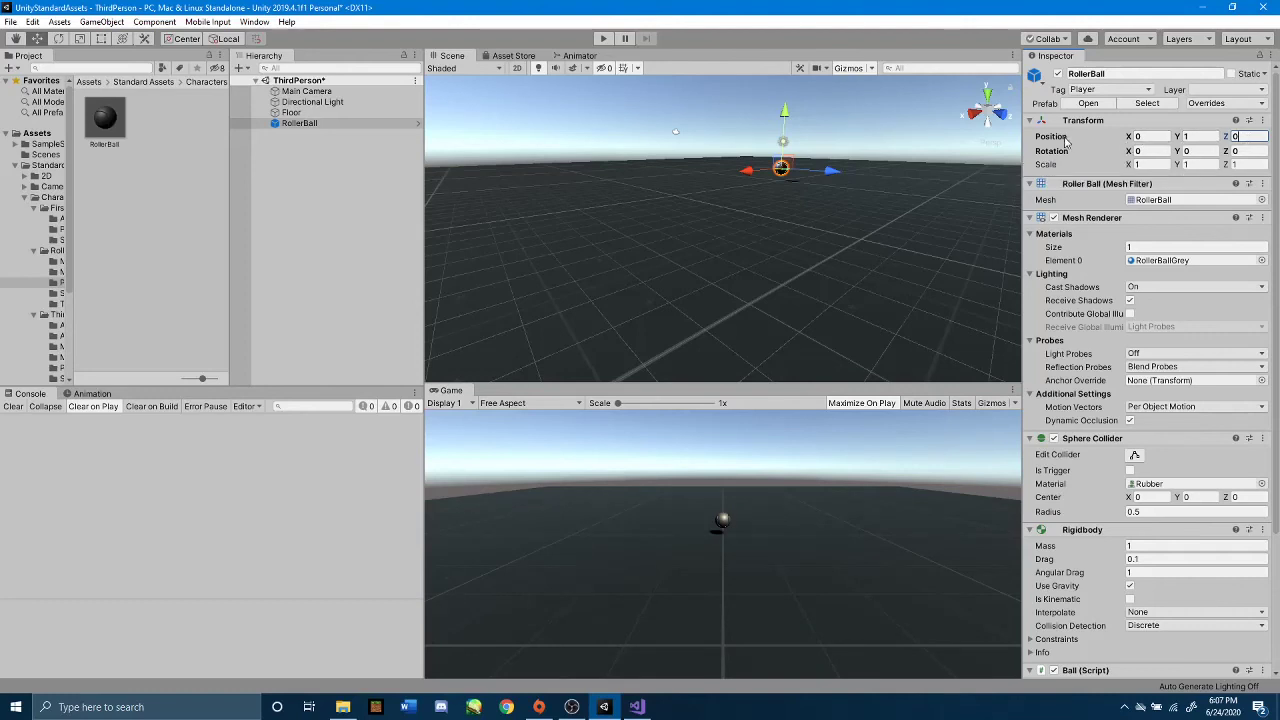
click(826, 133)
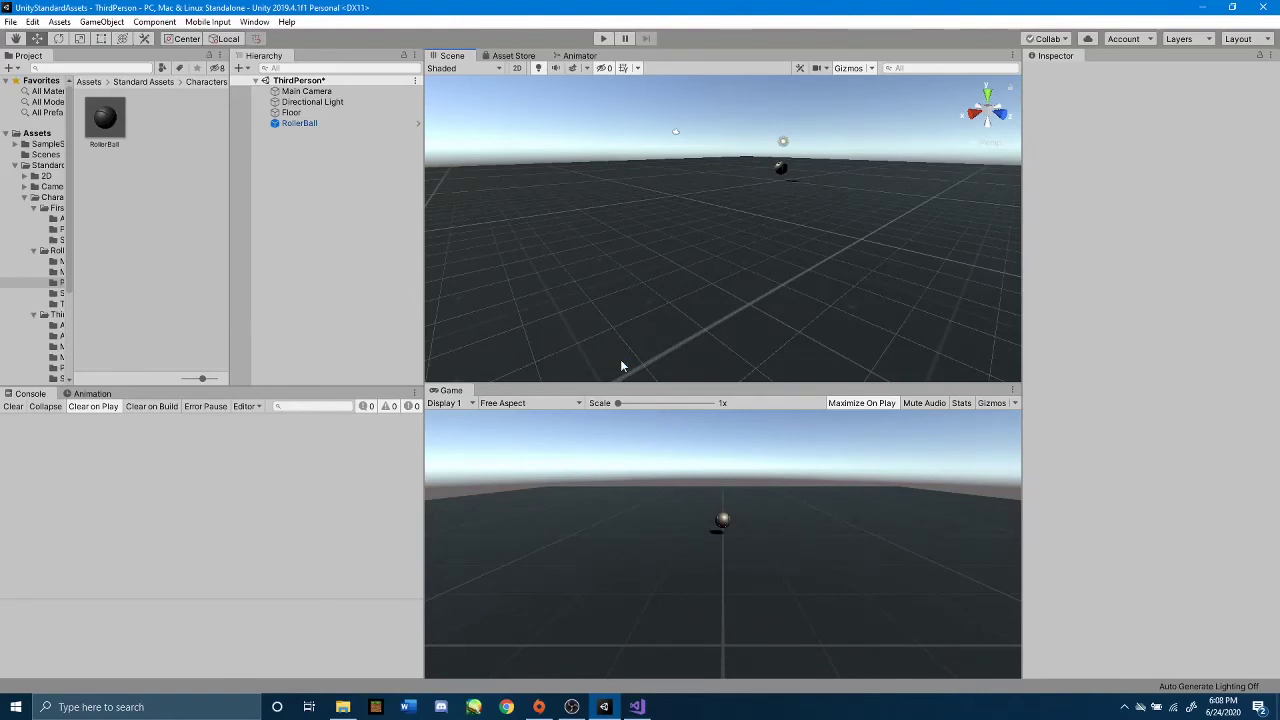
- Review RollerBall's component settings, then run the scene to test rolling the ball in all four directions and stop it
click(300, 123)
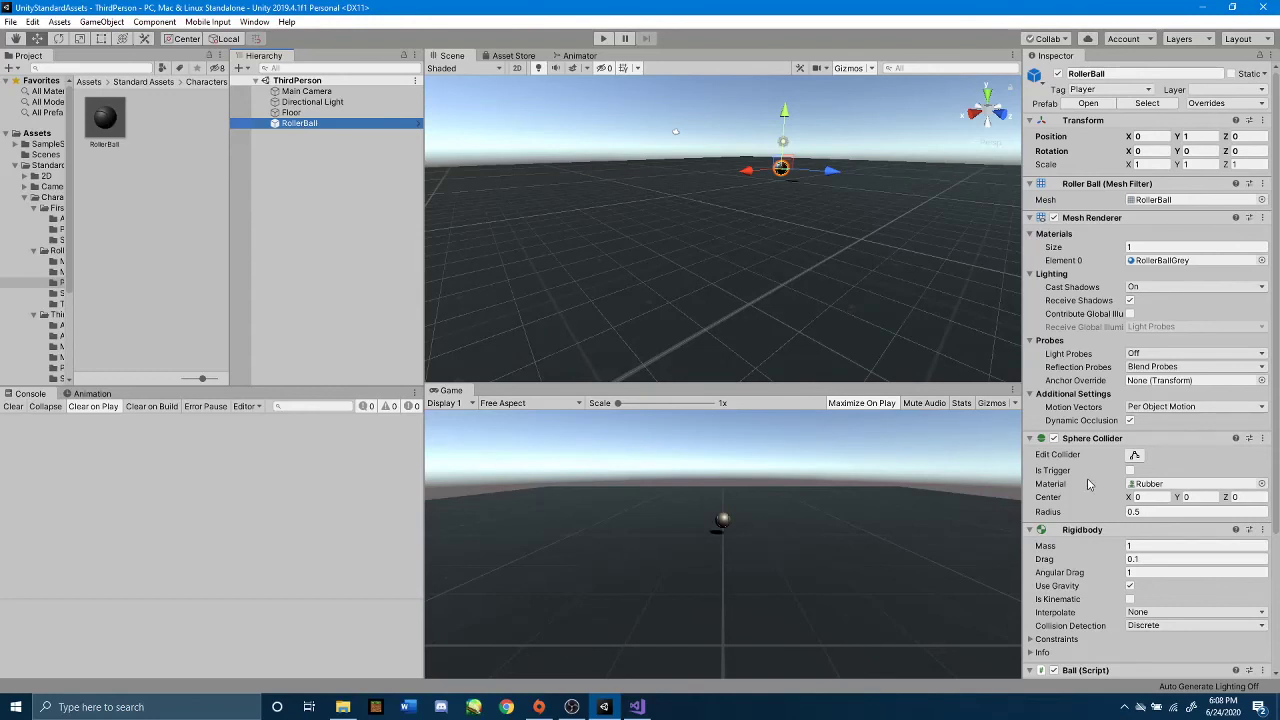
scroll(1089, 484, down, 3)
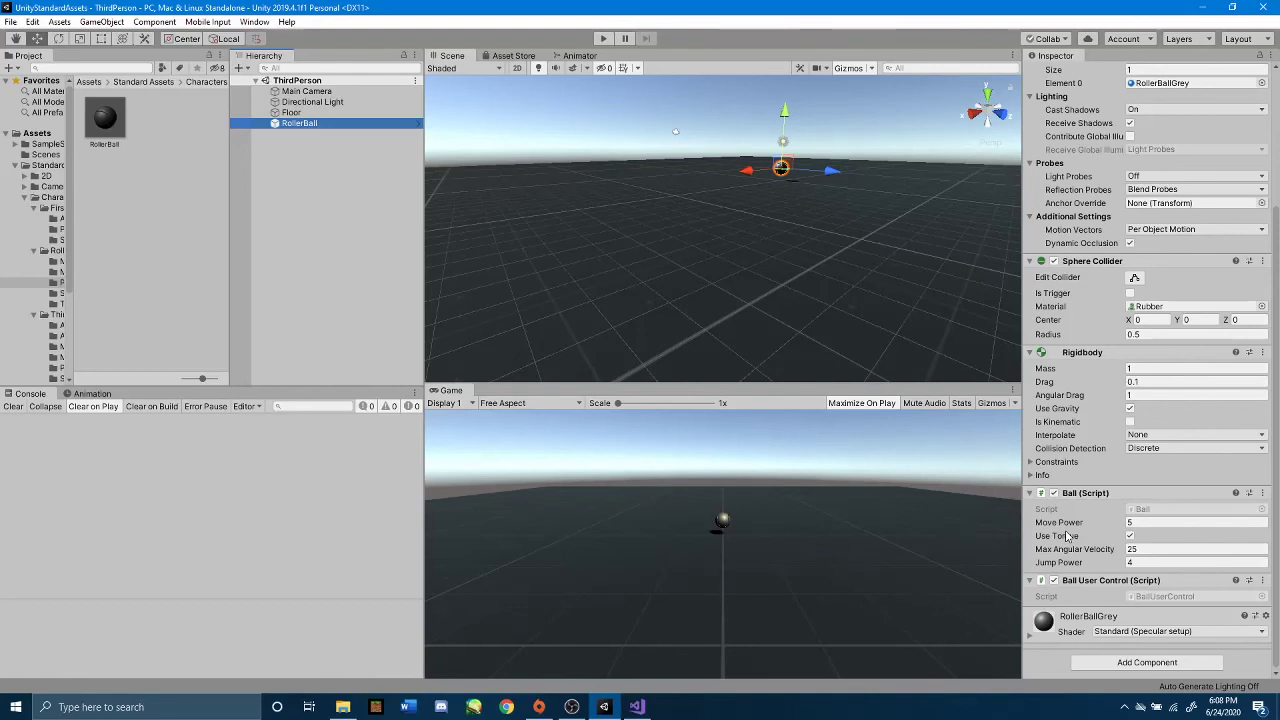
click(601, 42)
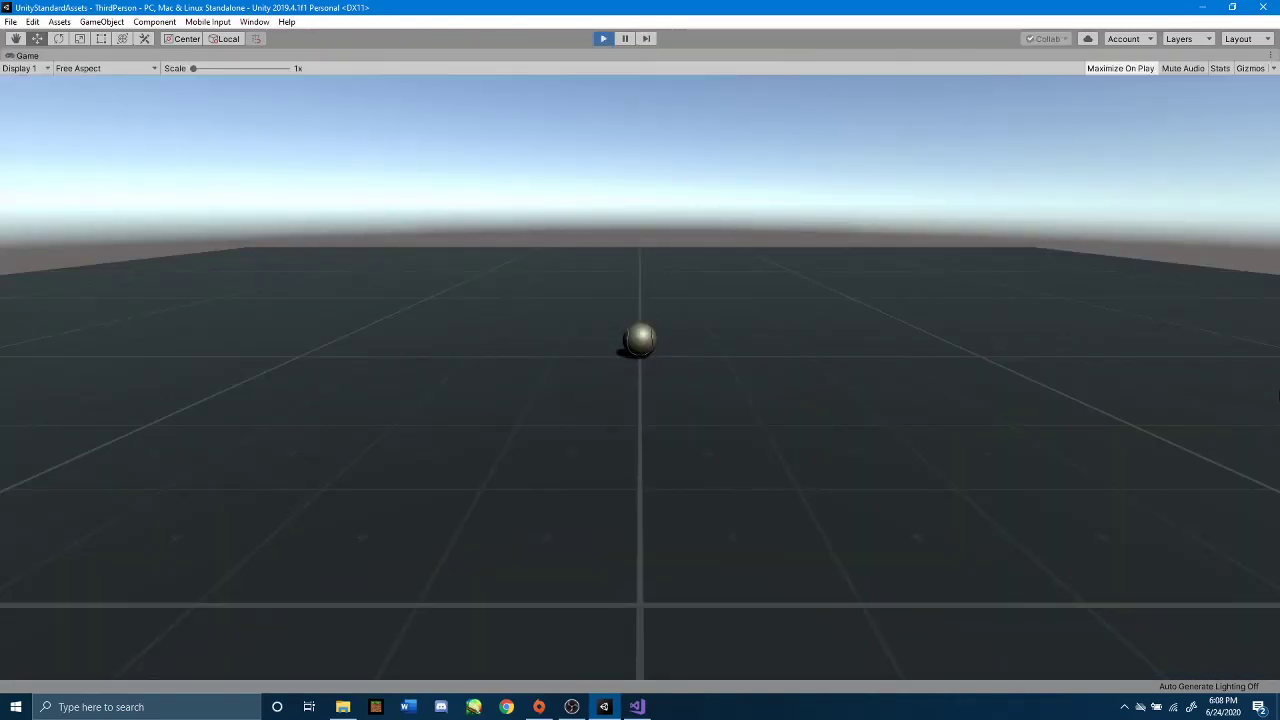
key(a)
key(s)
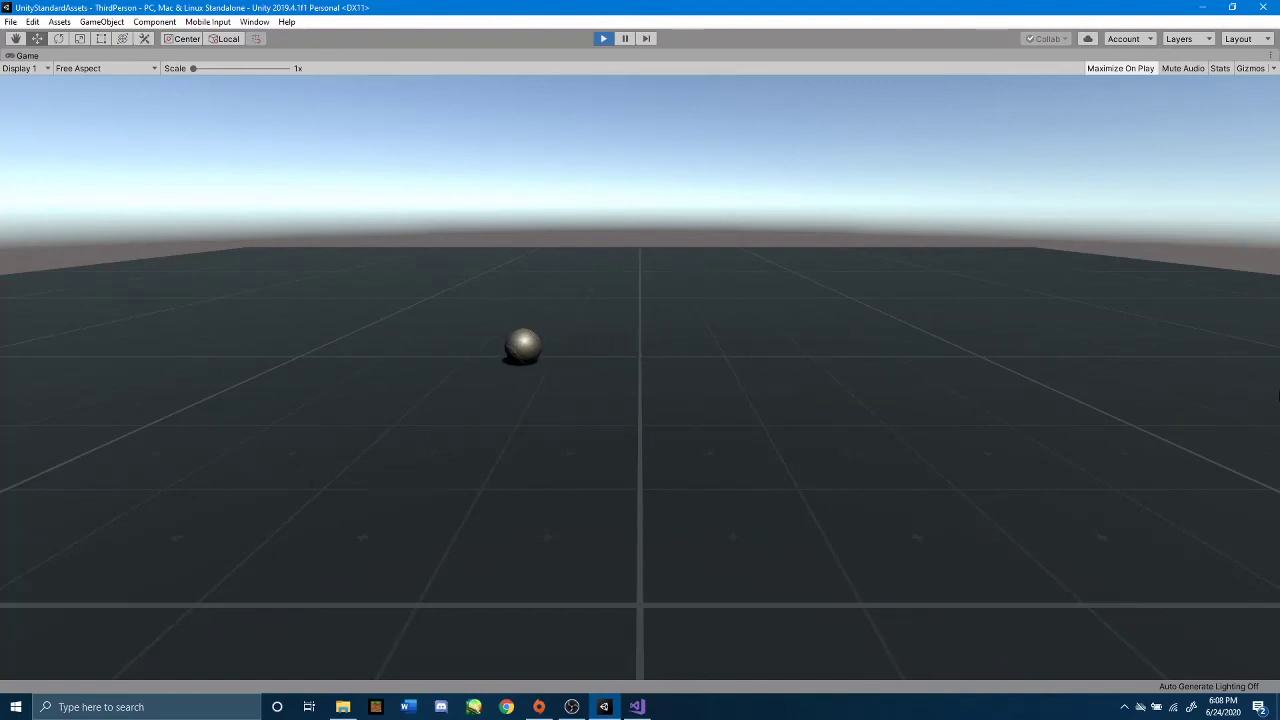
key(d)
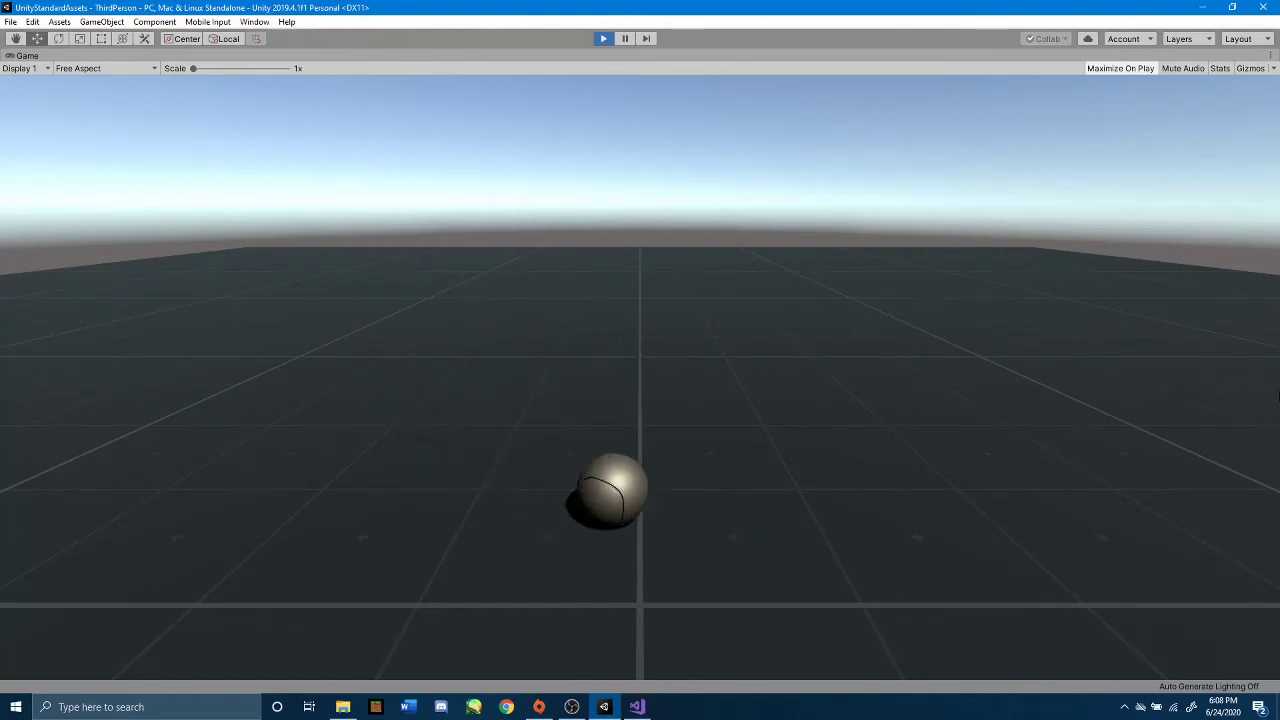
key(w)
key(a)
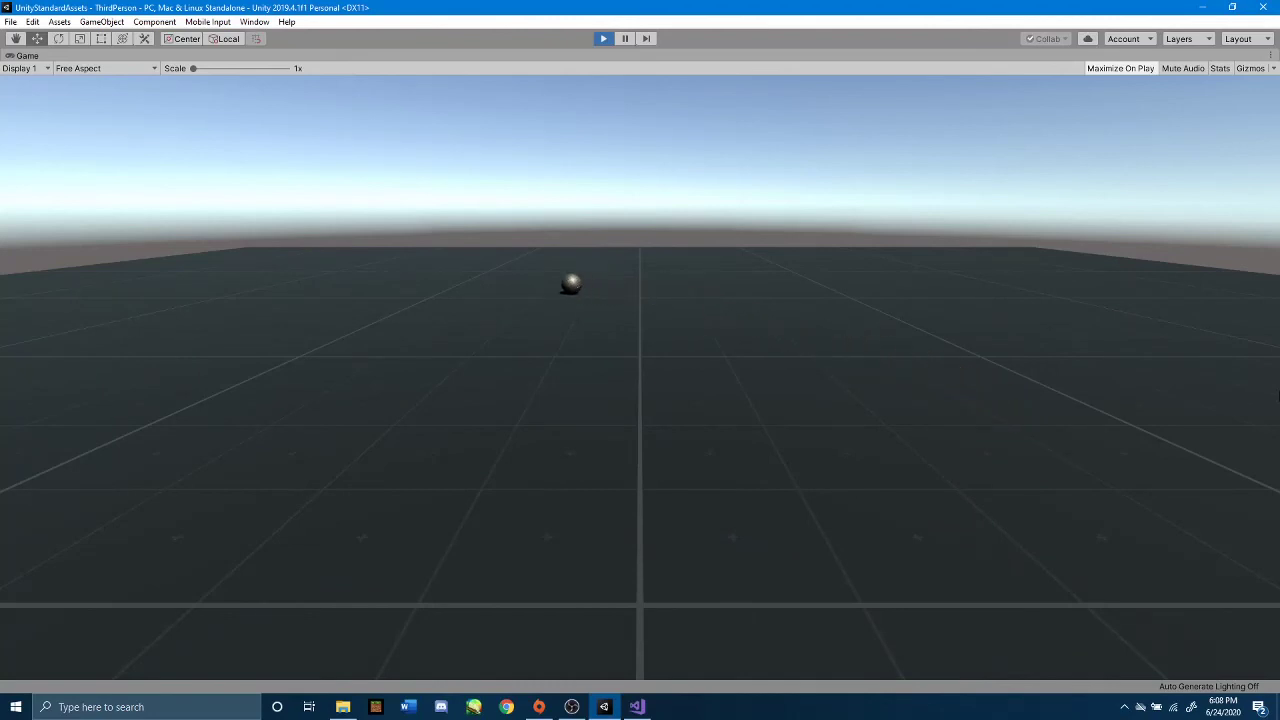
key(s)
click(601, 38)
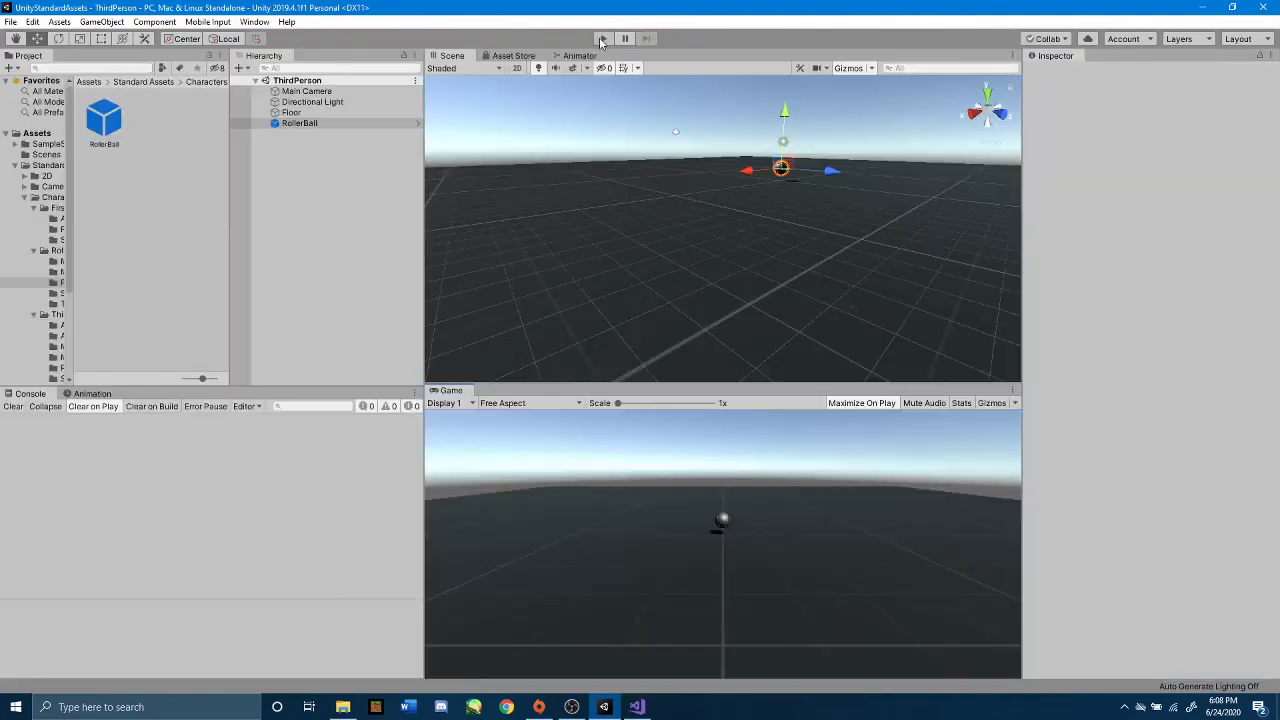
- Create a material named Green in the RollerBall Prefabs folder and apply it to RollerBall in the scene
right_click(175, 205)
mouse_move(206, 207)
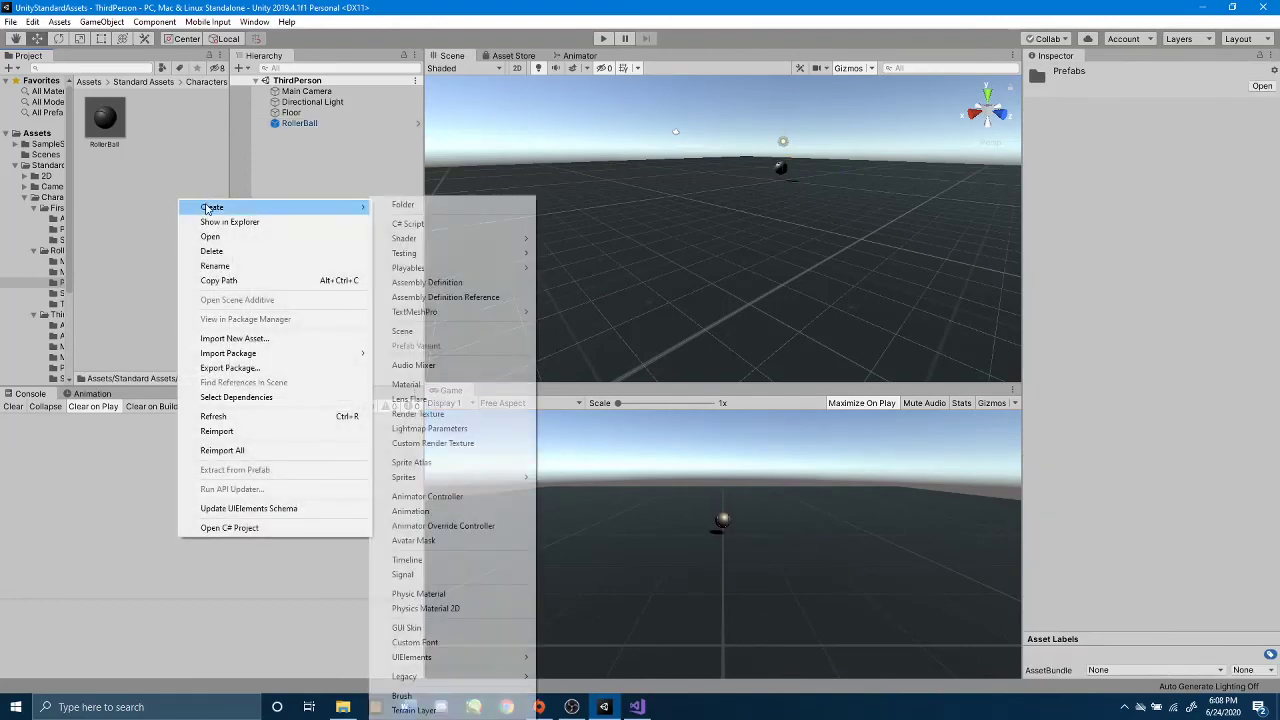
click(503, 384)
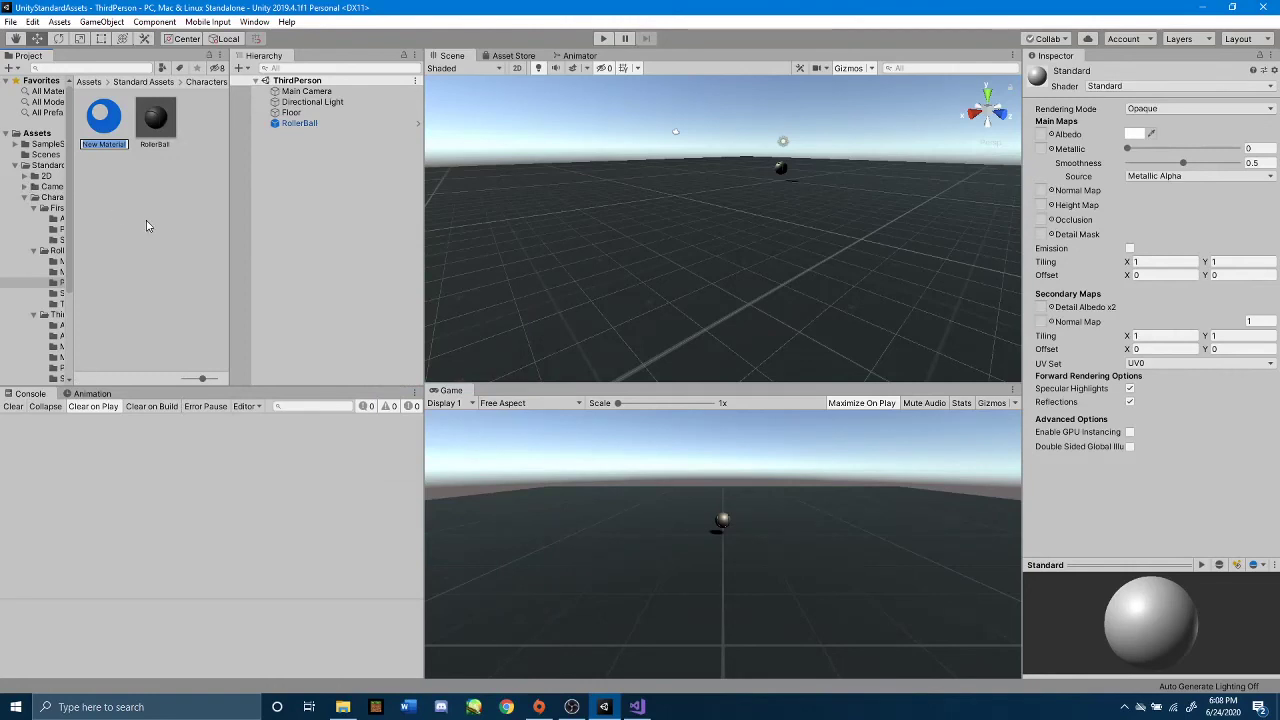
text(Green)
key(Return)
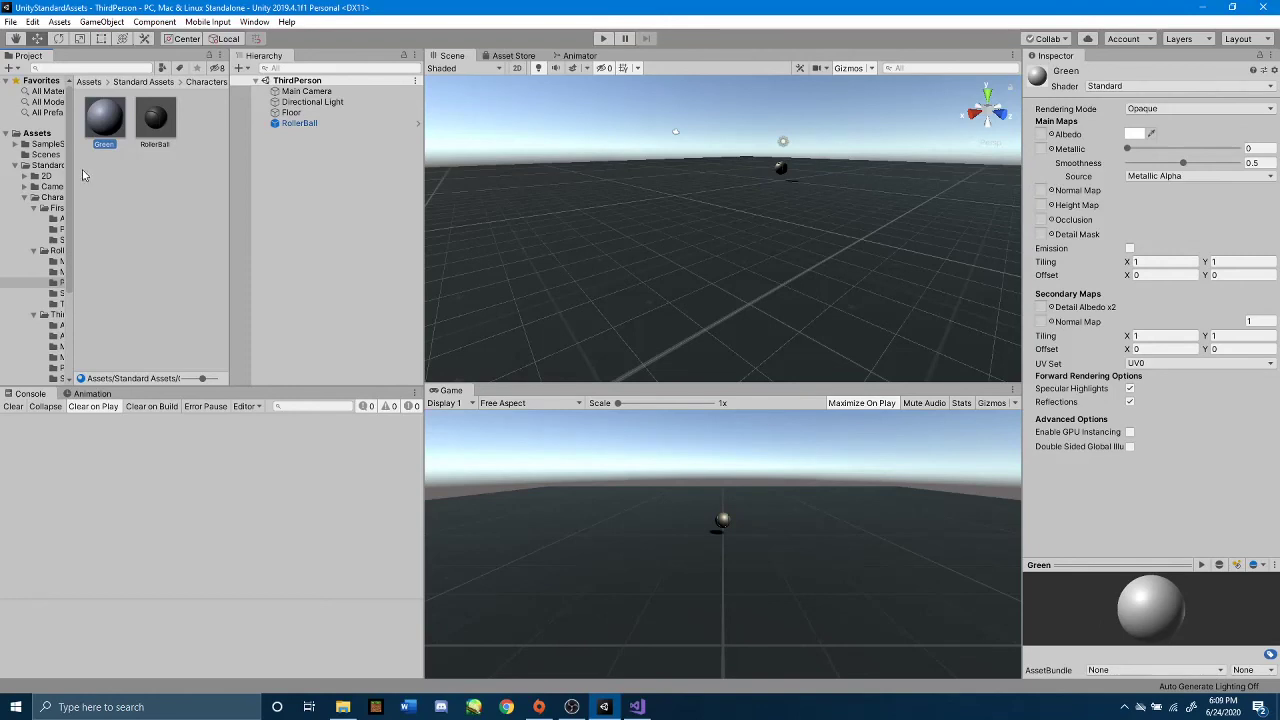
drag(93, 122, 288, 125)
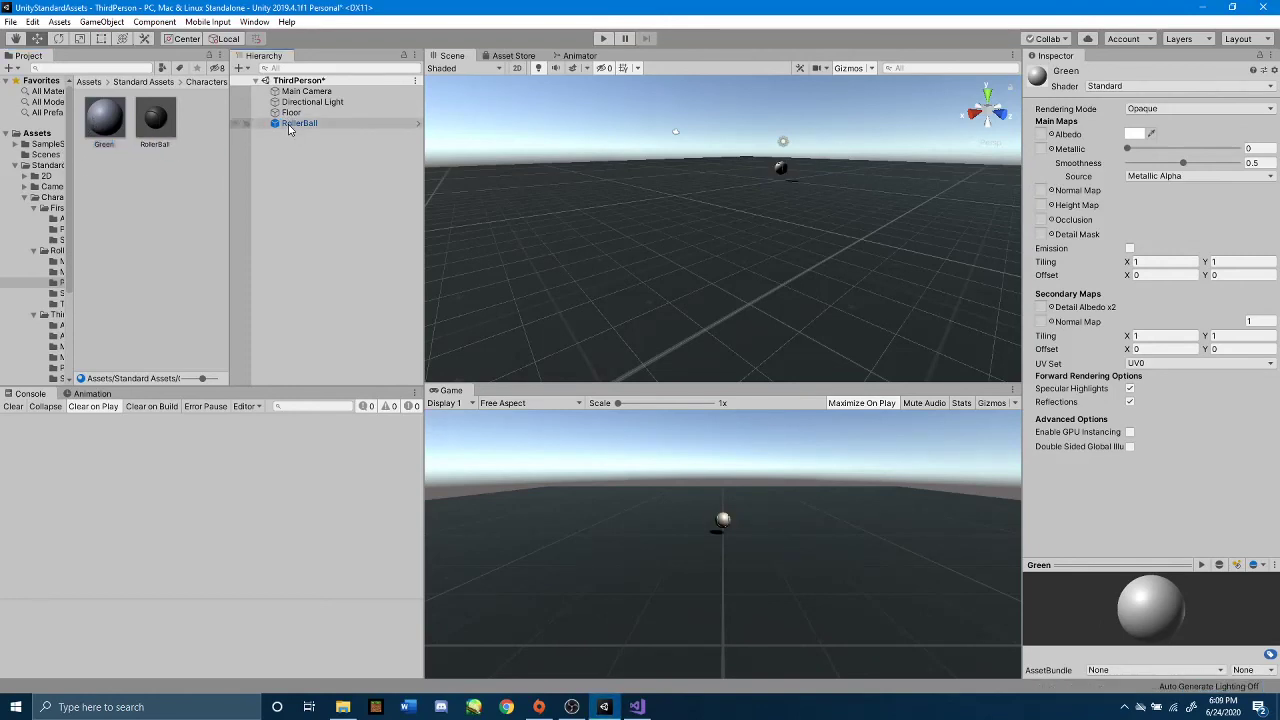
click(308, 123)
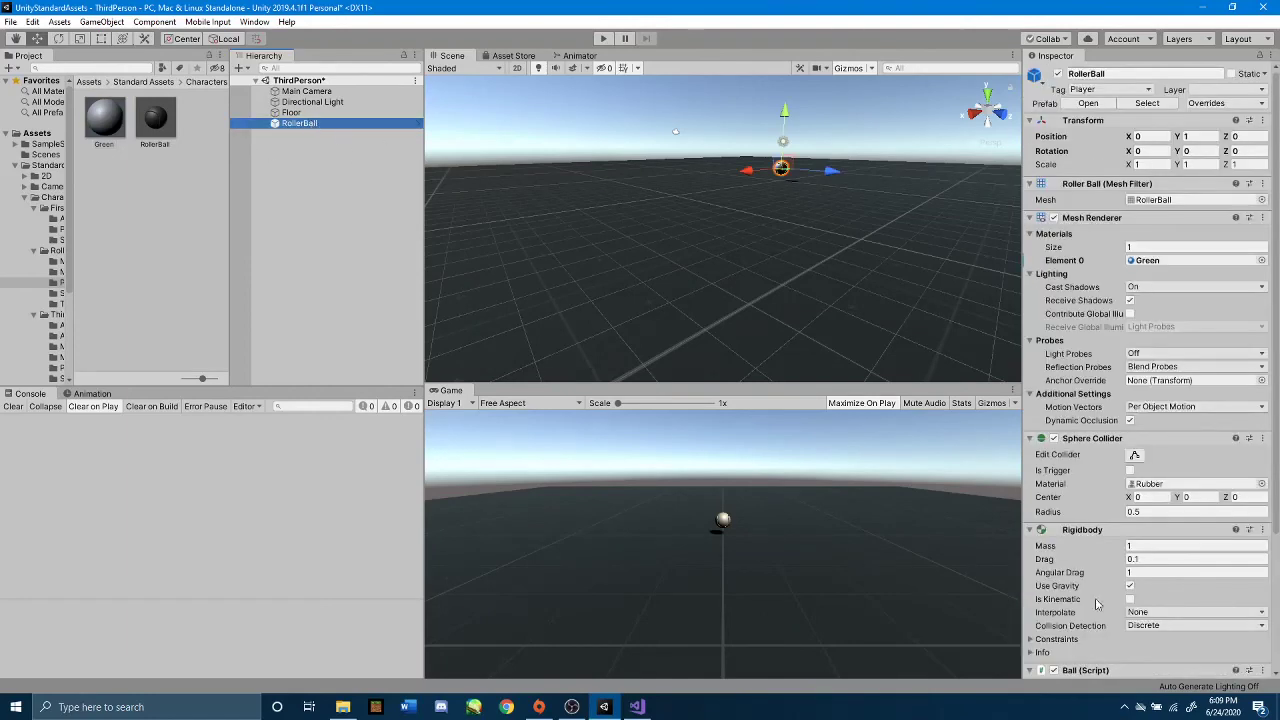
scroll(1096, 604, down, 4)
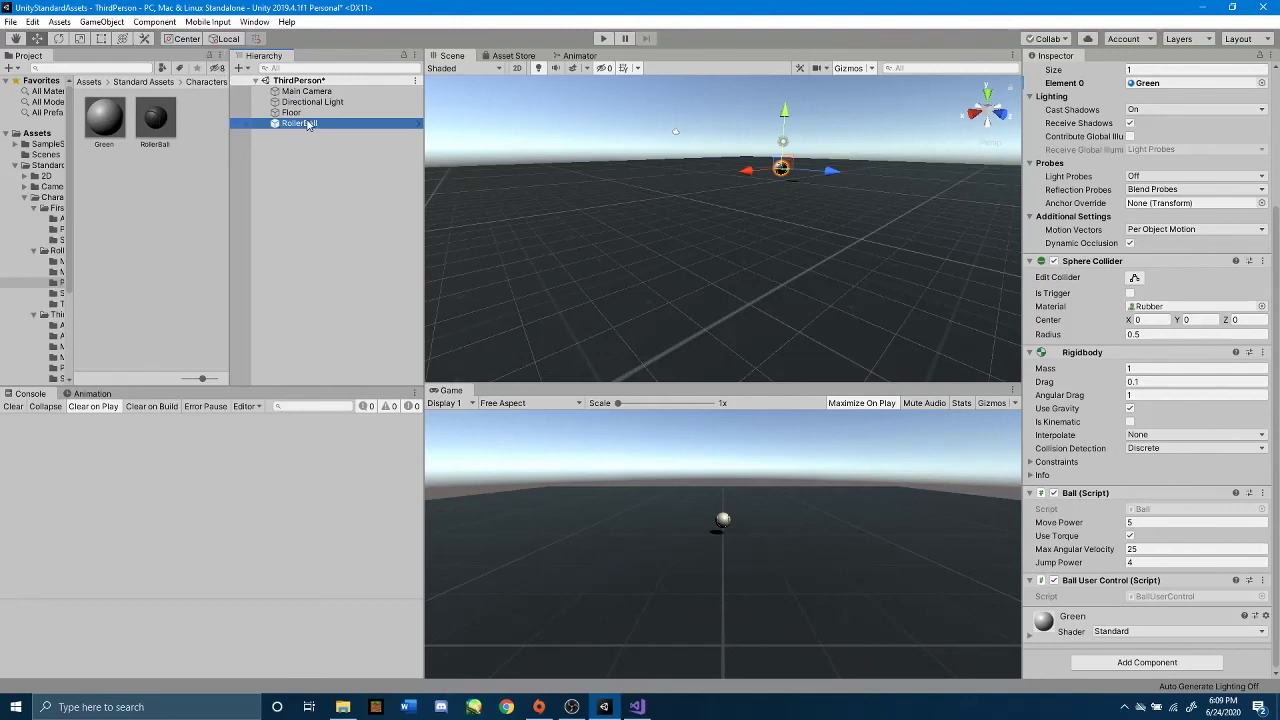
- Set the Green material's albedo to a light green of about RGB 105, 217, 95 and save the scene
click(93, 122)
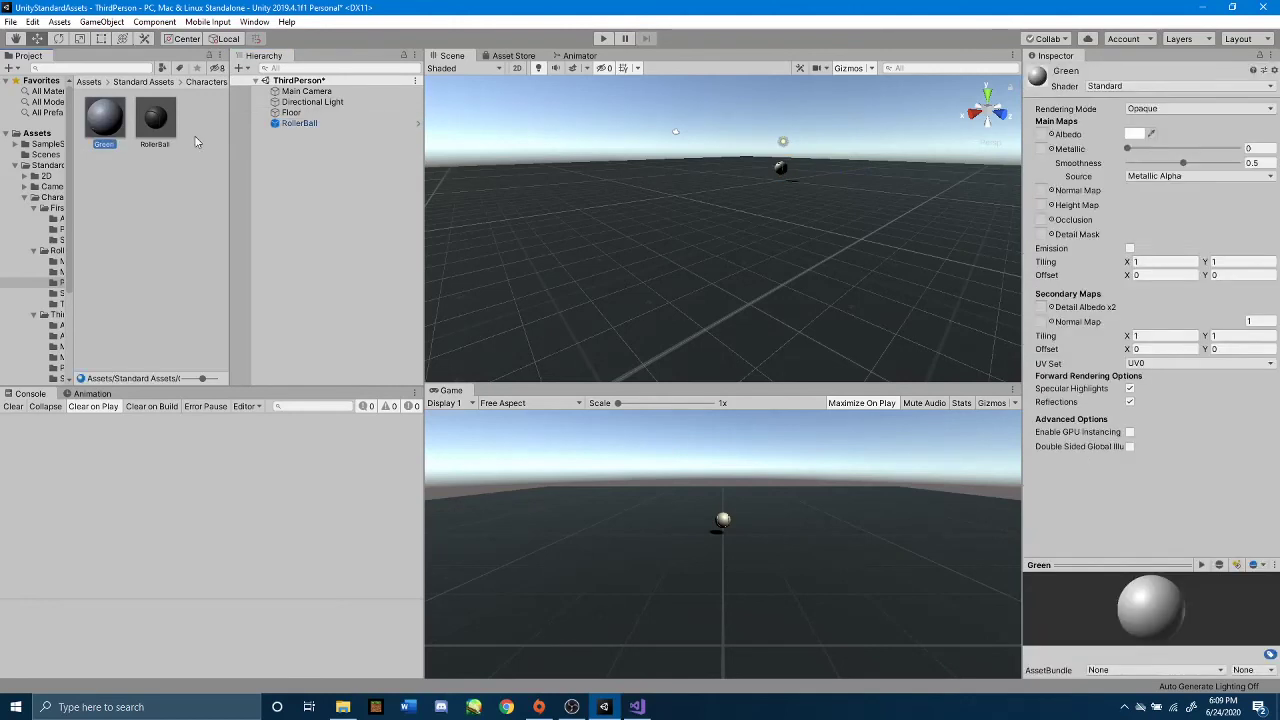
click(1140, 135)
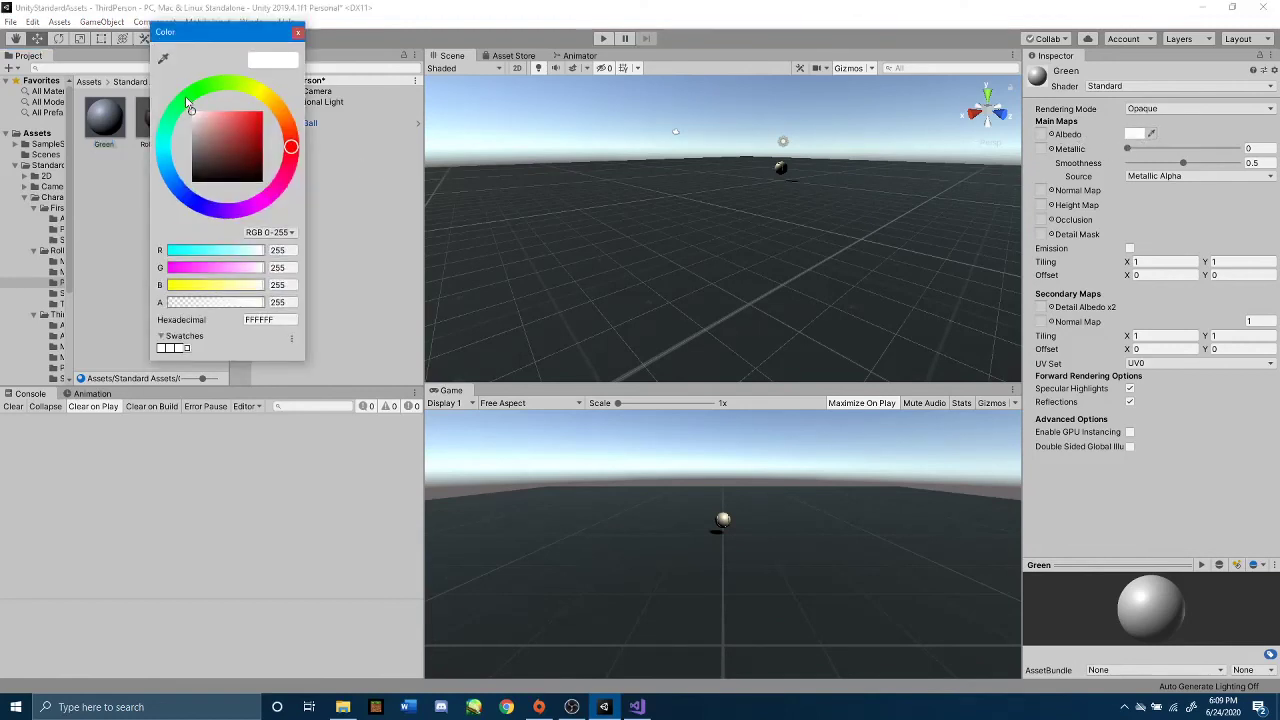
drag(186, 101, 201, 92)
mouse_move(221, 141)
mouse_down()
mouse_move(255, 126)
mouse_move(256, 109)
mouse_move(233, 101)
mouse_move(233, 127)
mouse_up()
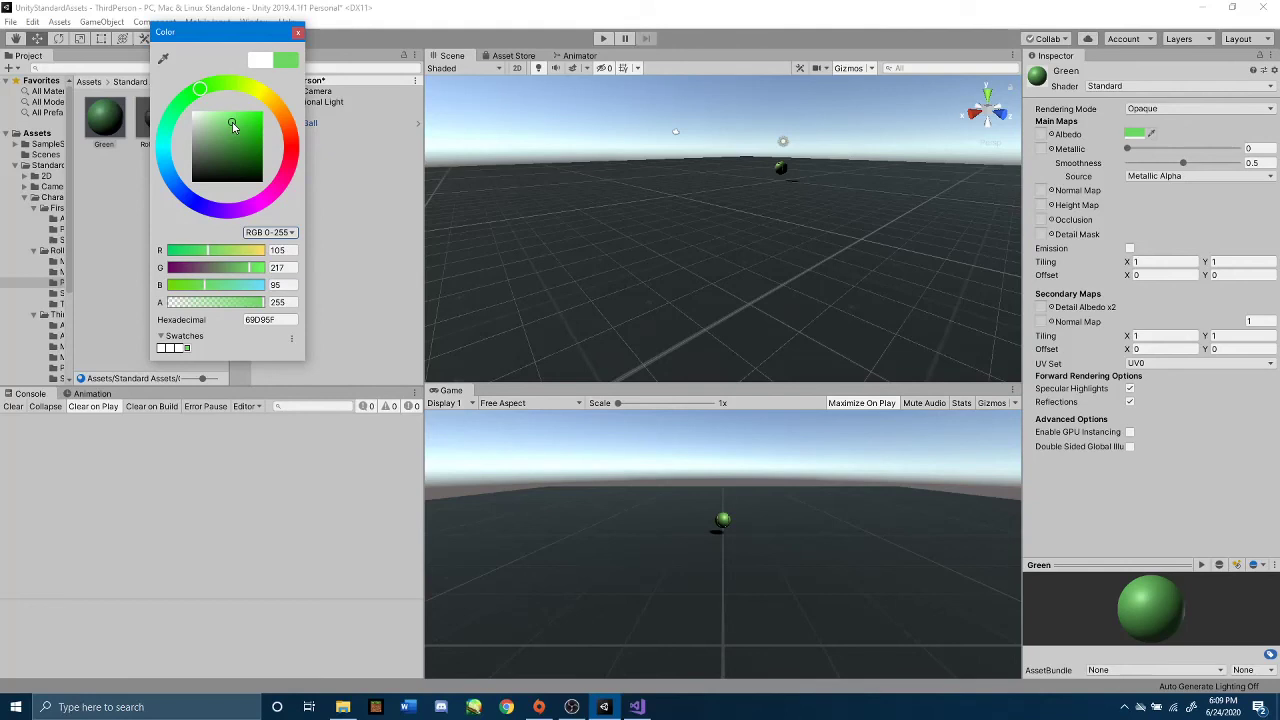
click(297, 35)
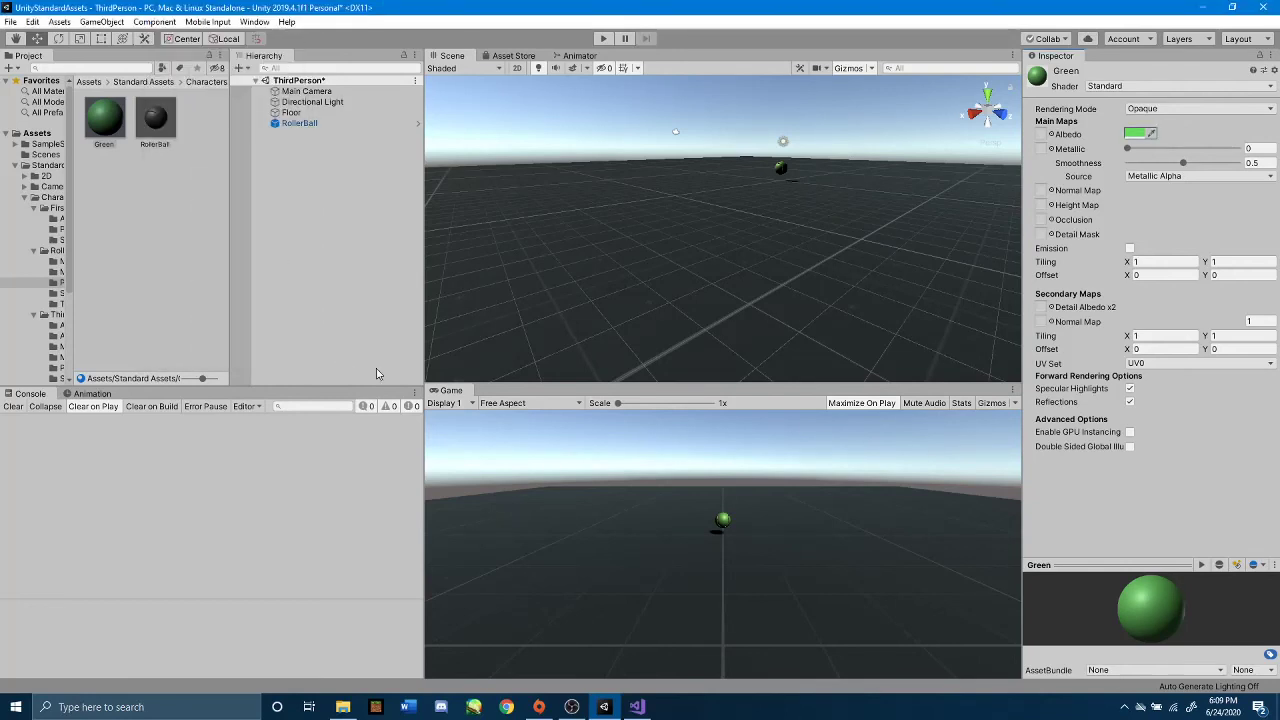
click(303, 124)
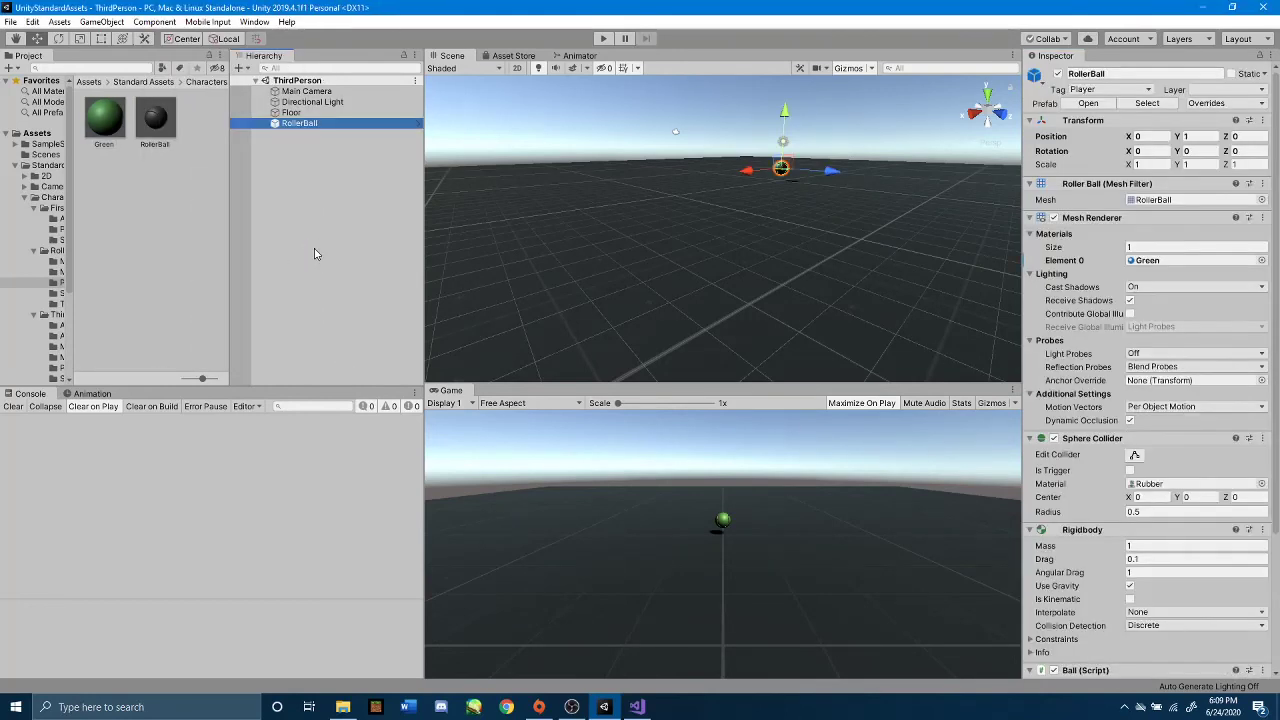
- Run the scene and test the green ball by rolling it in all four directions and jumping
click(606, 38)
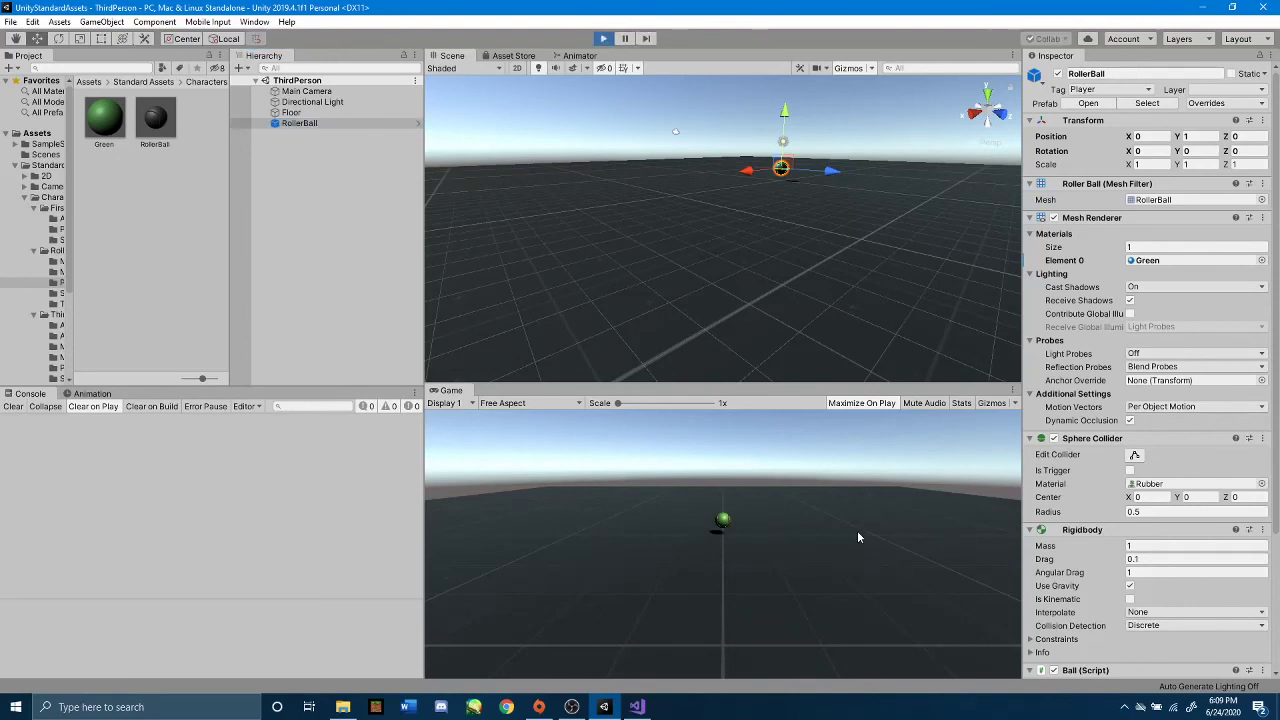
key(w)
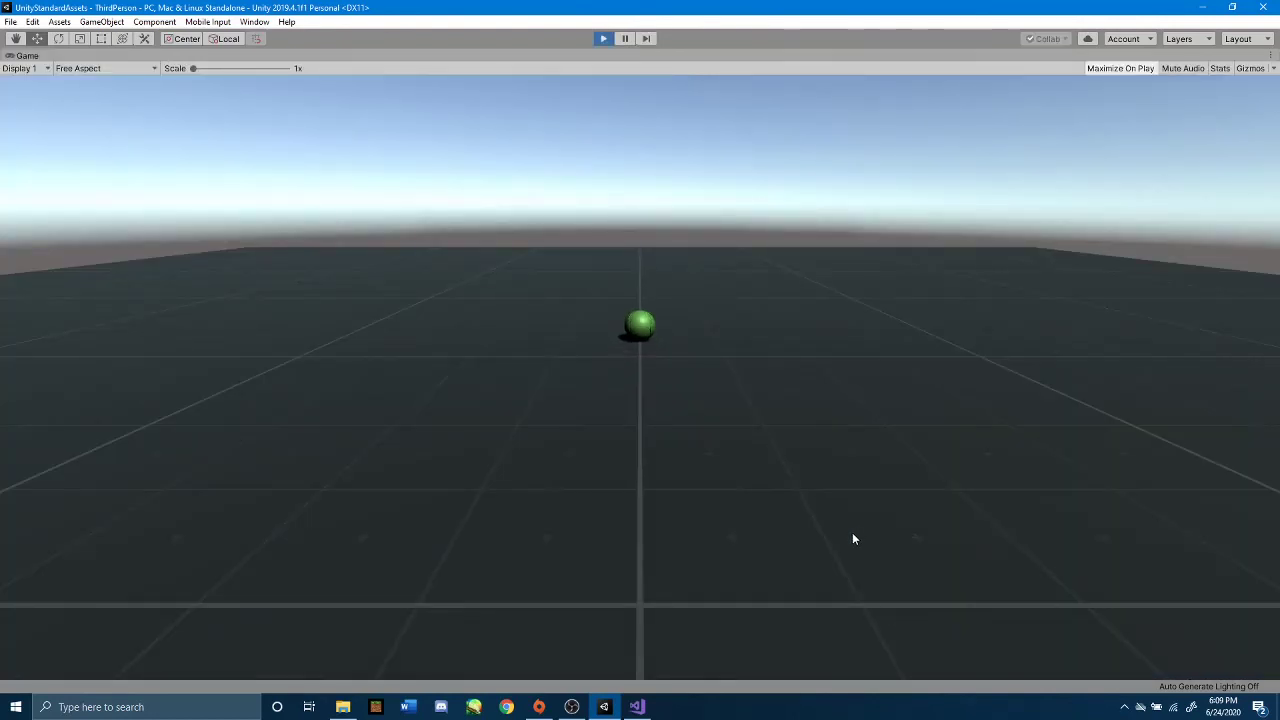
key(d)
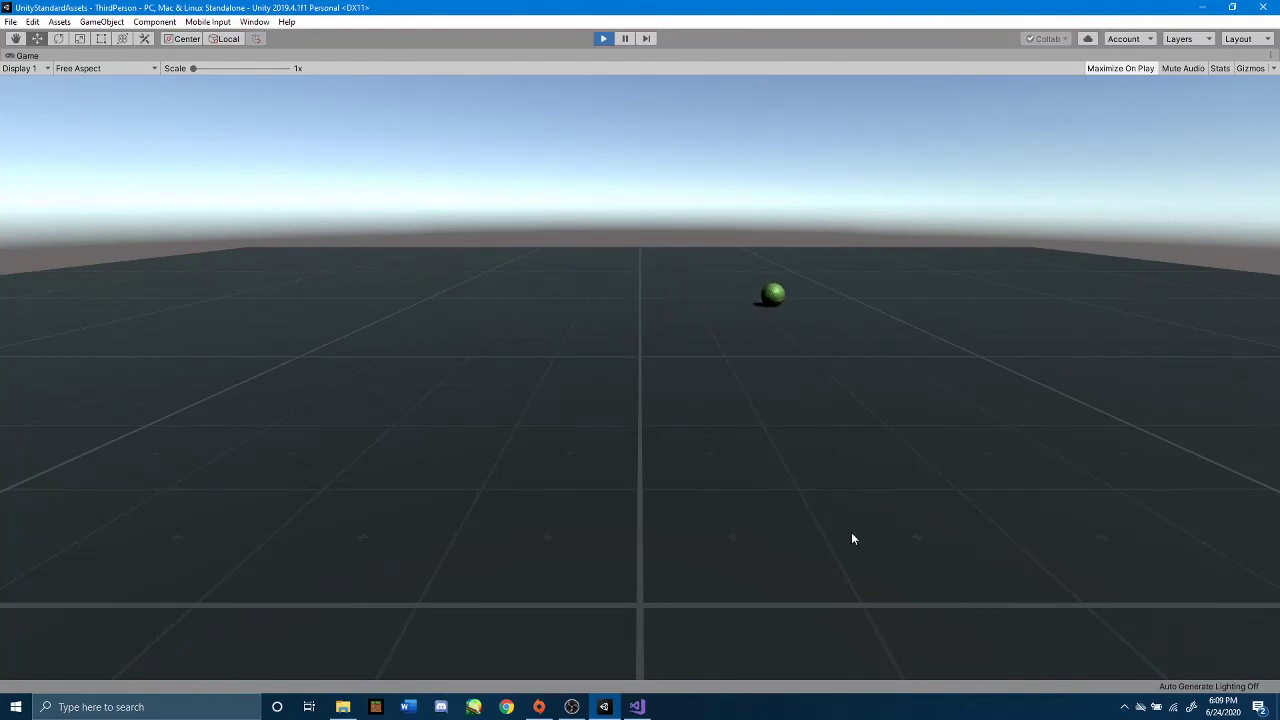
key(space)
key(s)
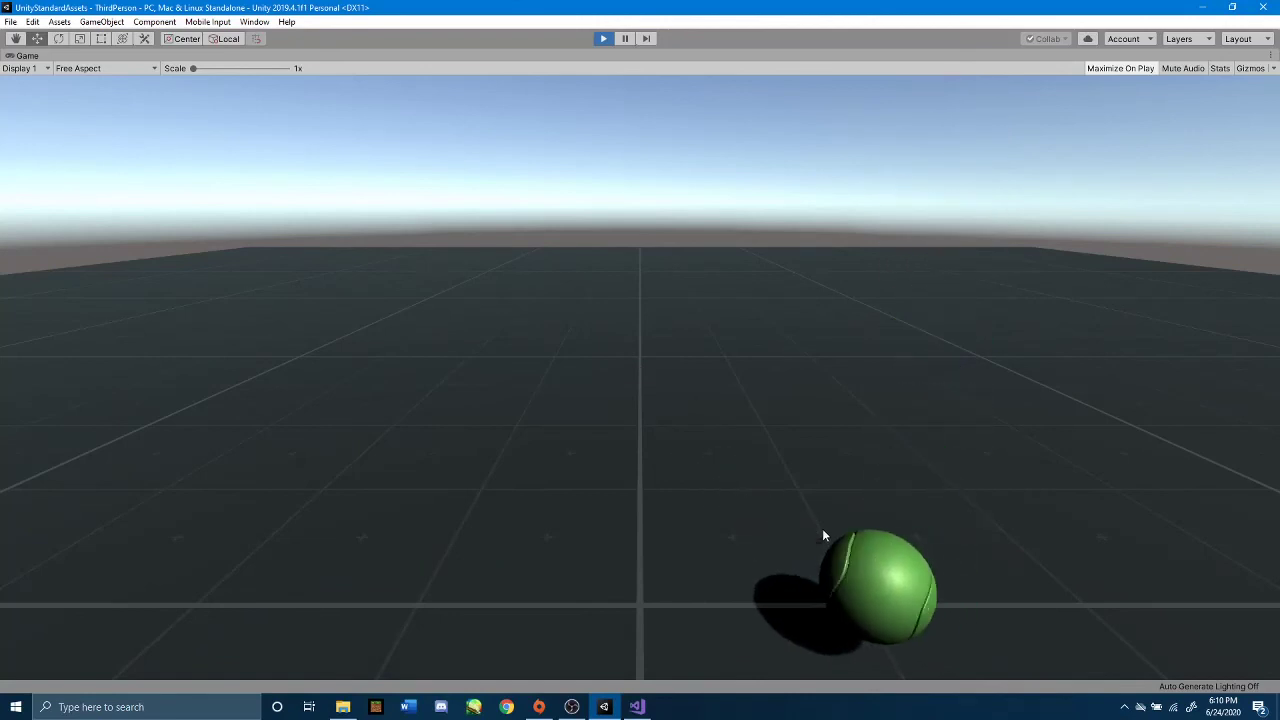
key(a)
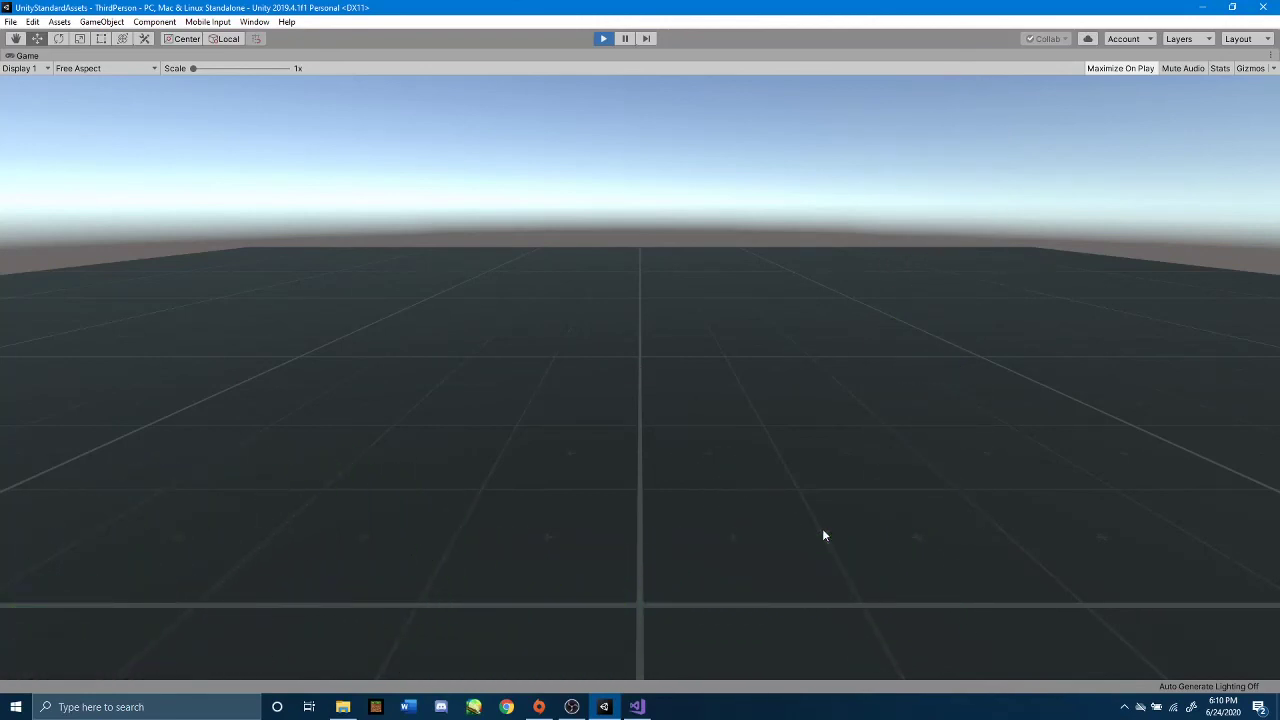
key(d)
key(w)
key(space)
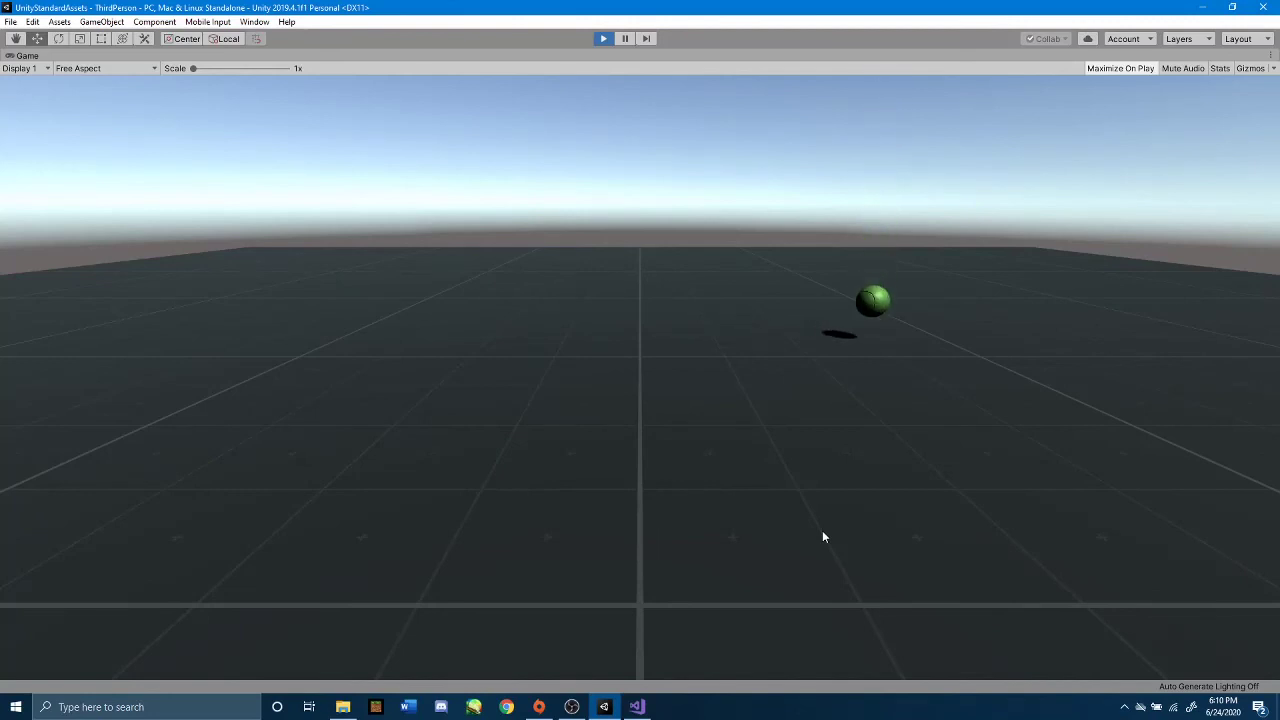
- Continue testing the ball with sideways rolls, direction changes and further jumps, and stop the scene
key(a)
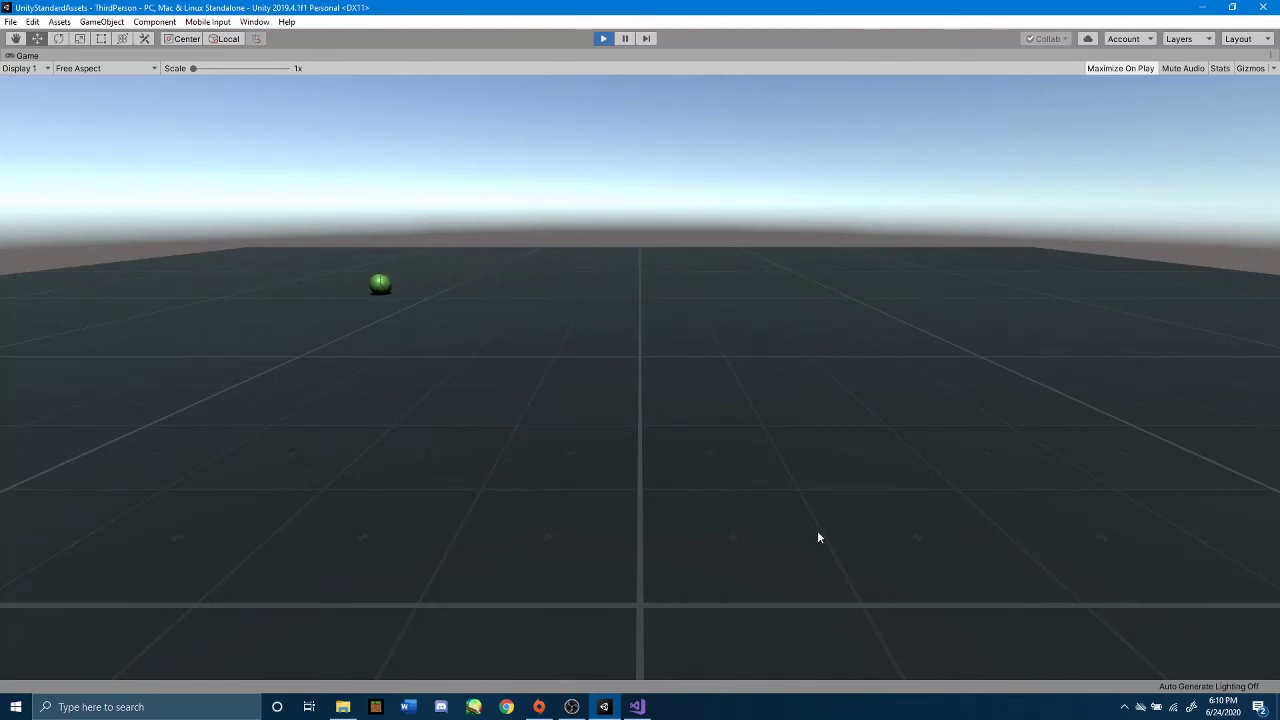
key(space)
key(d)
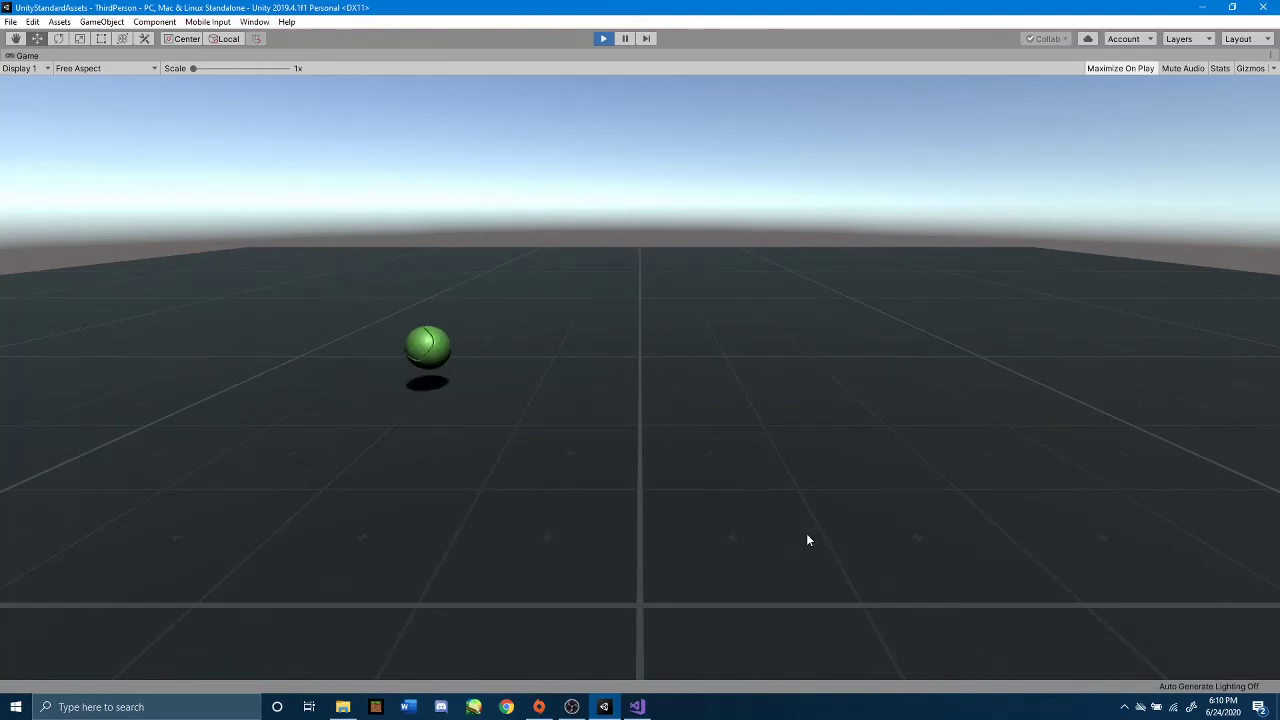
key(w)
key(a)
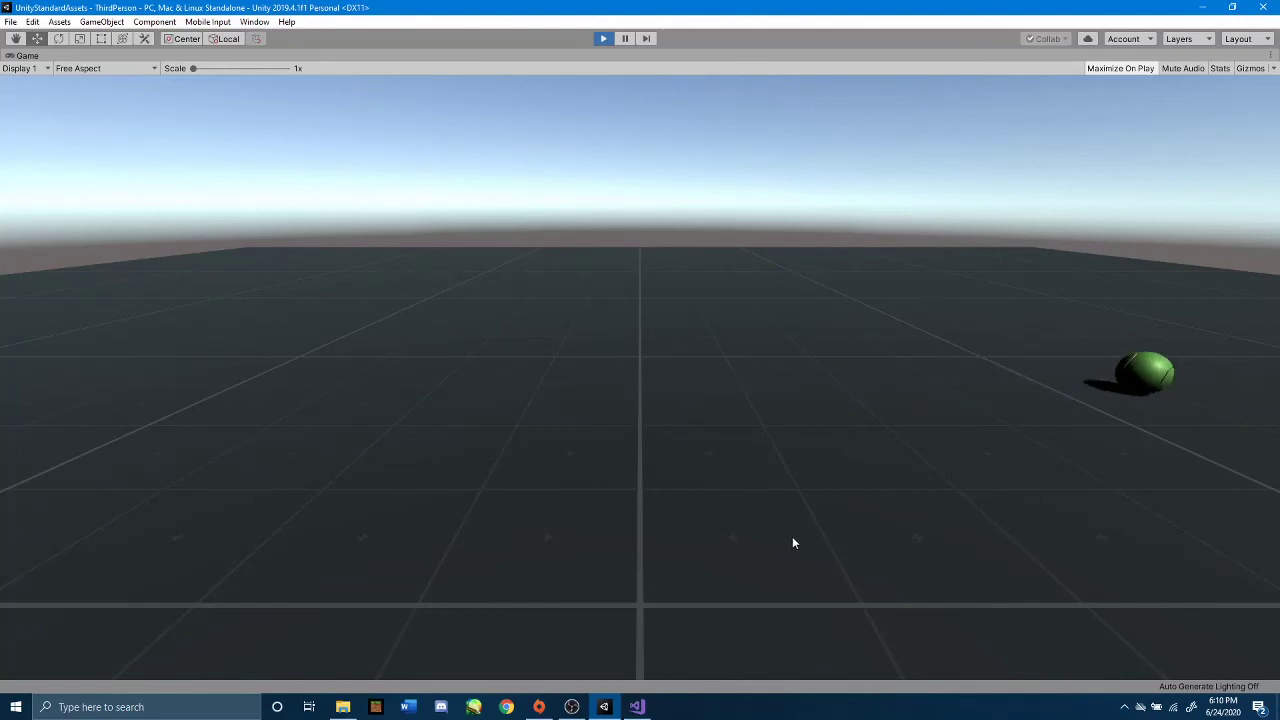
key(a)
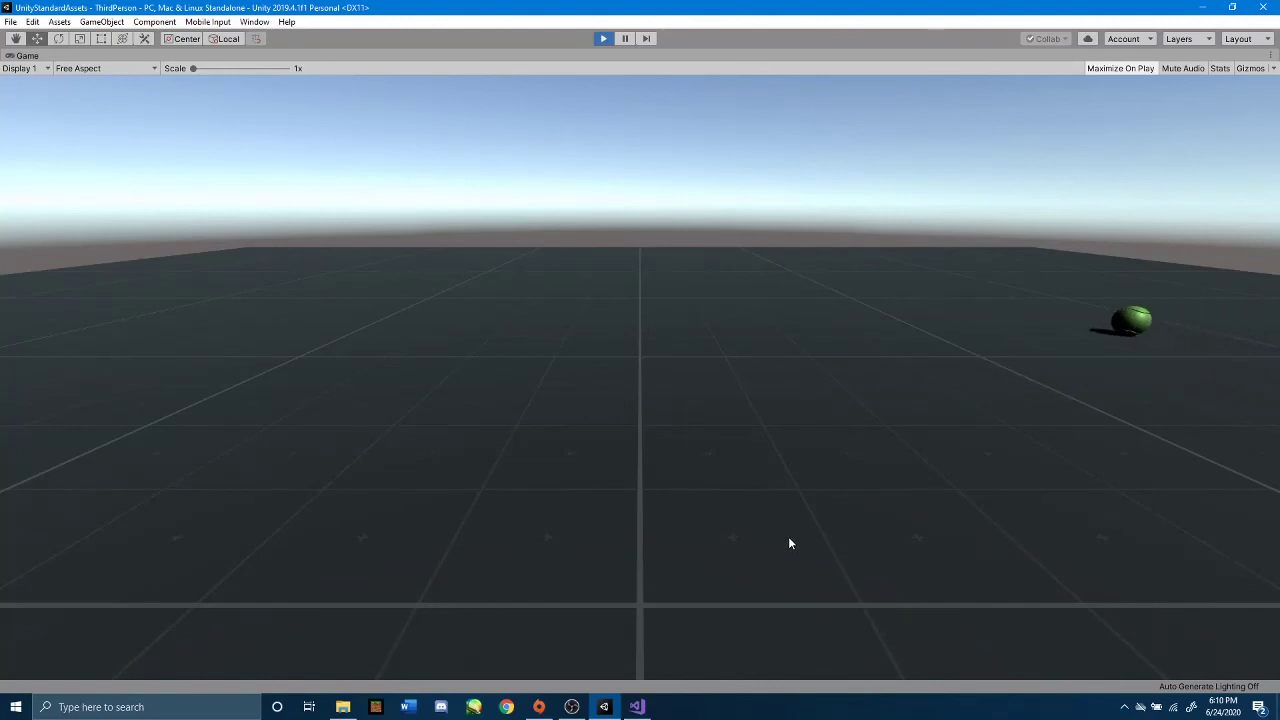
key(space)
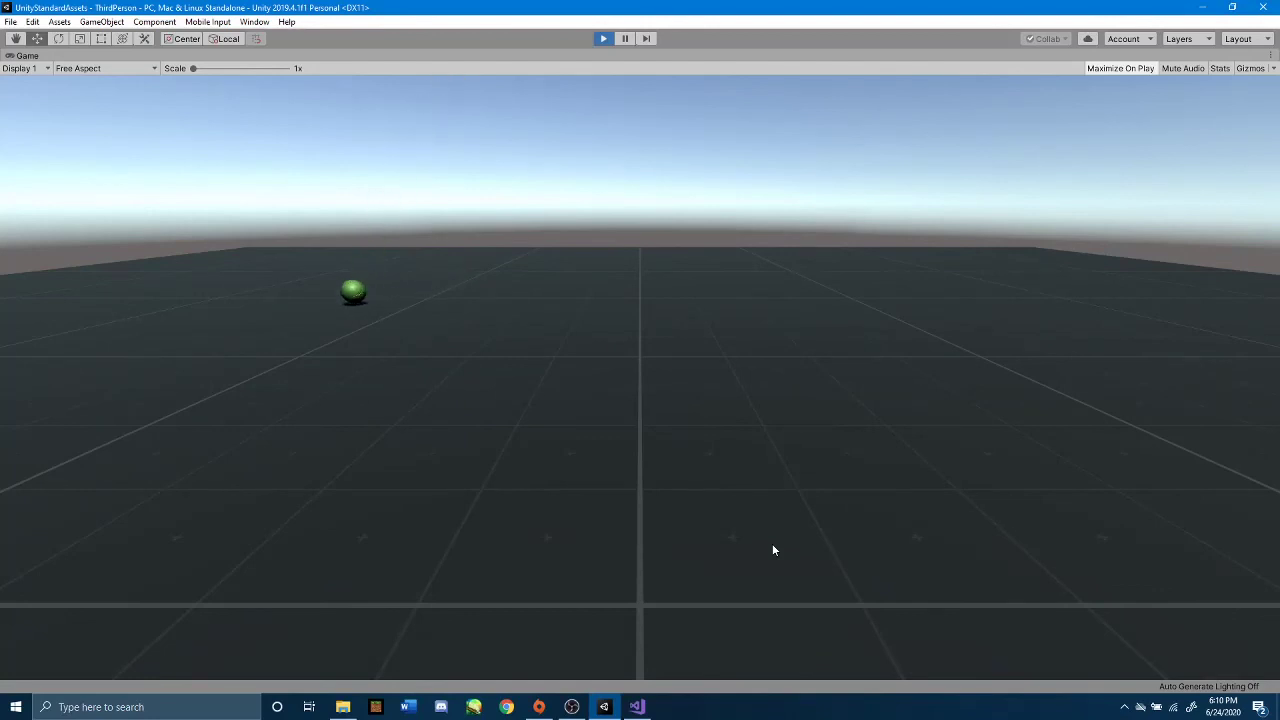
key(d)
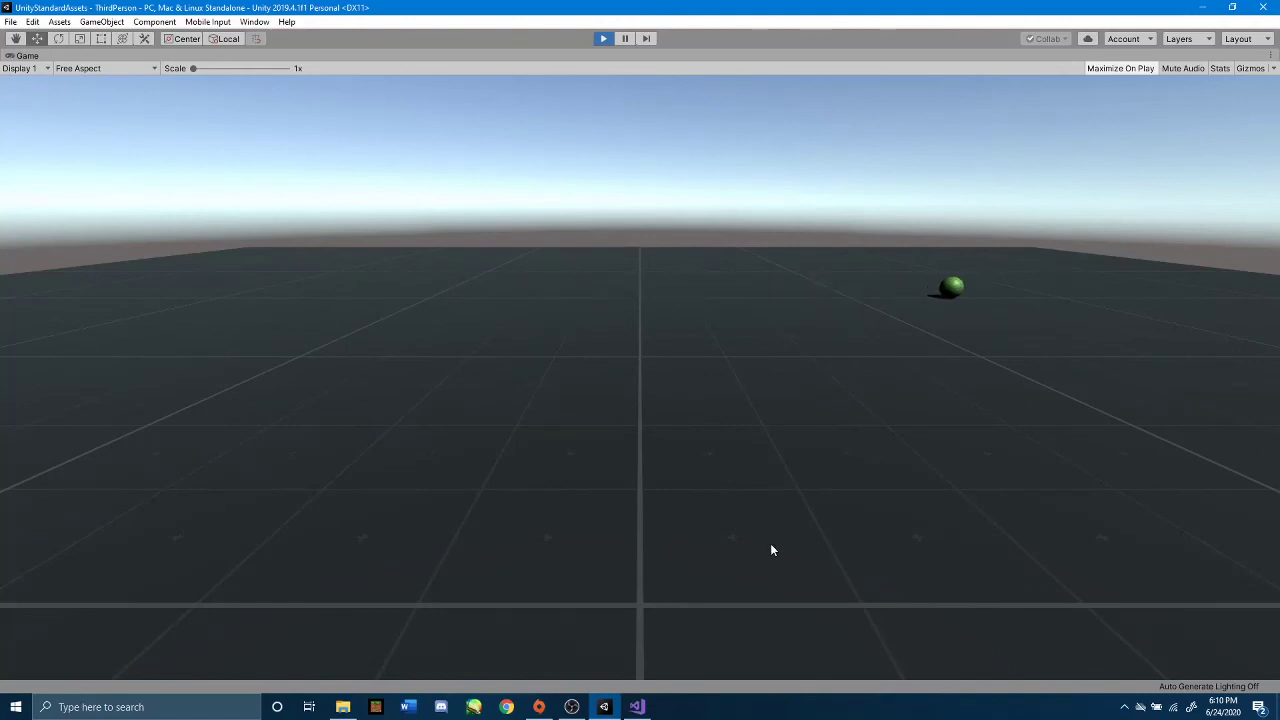
key(a)
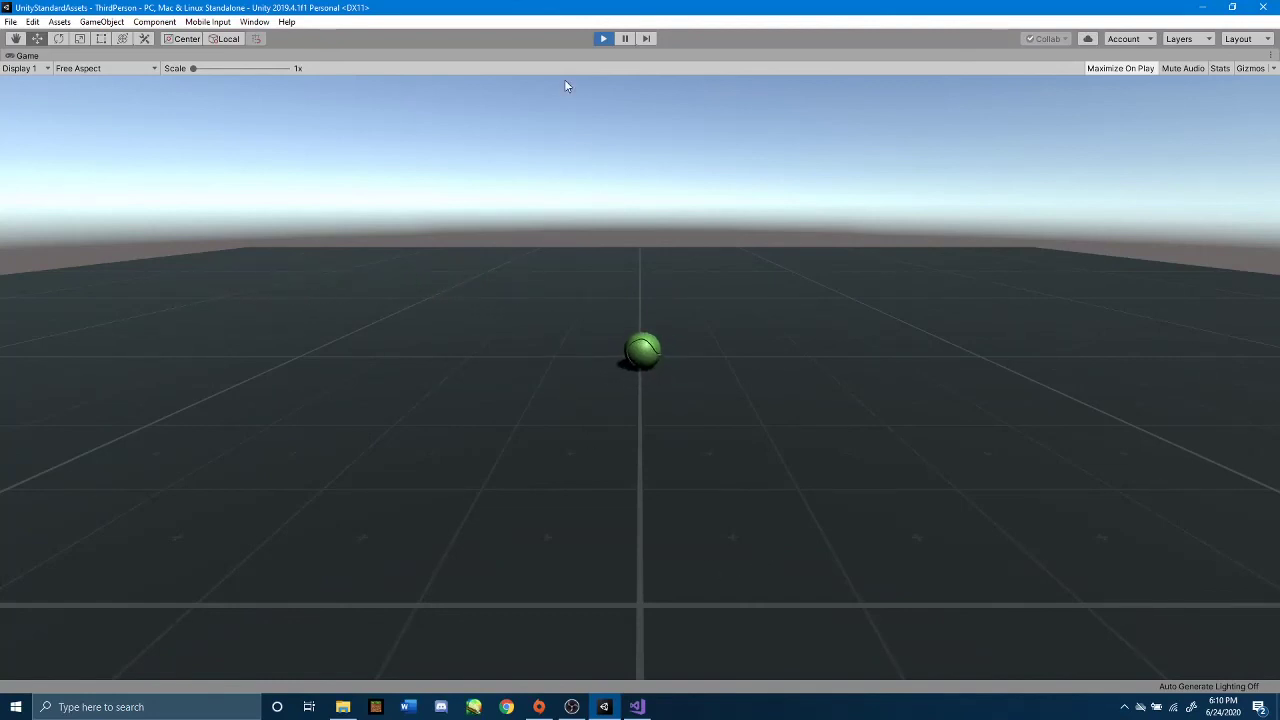
click(601, 39)
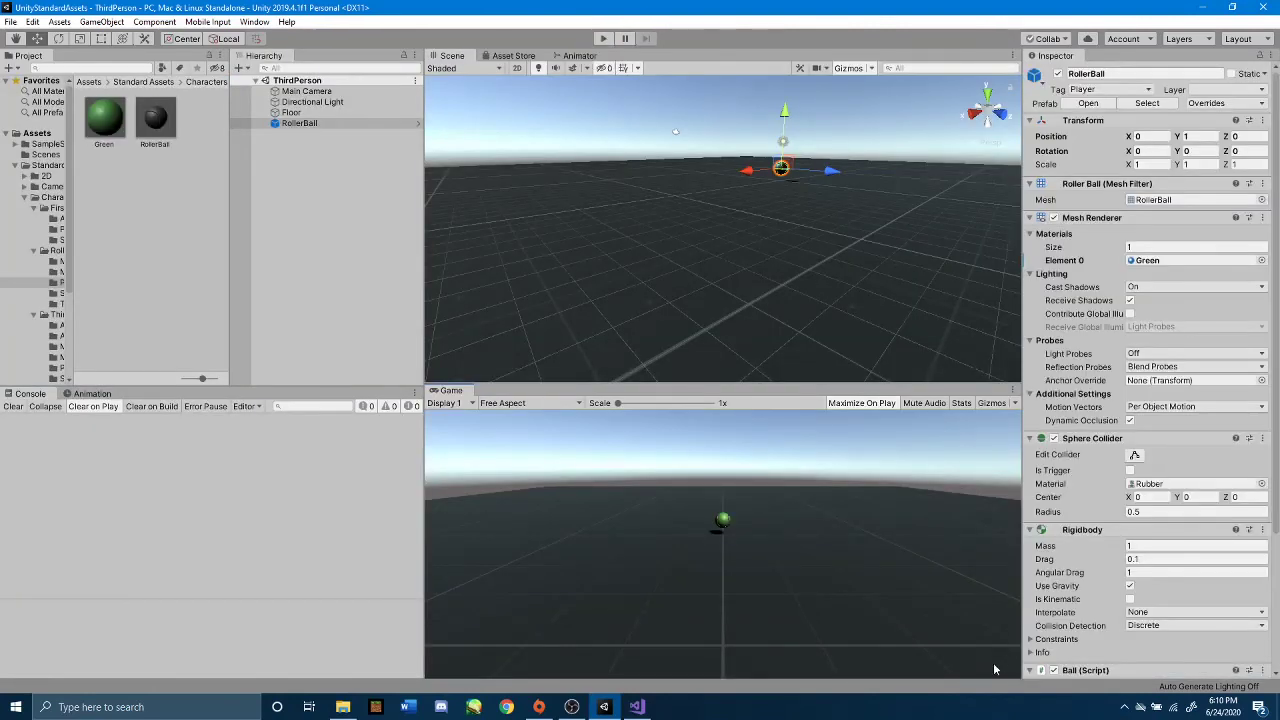
- Set RollerBall's Jump Power to 2 in the Ball script
scroll(1097, 628, down, 3)
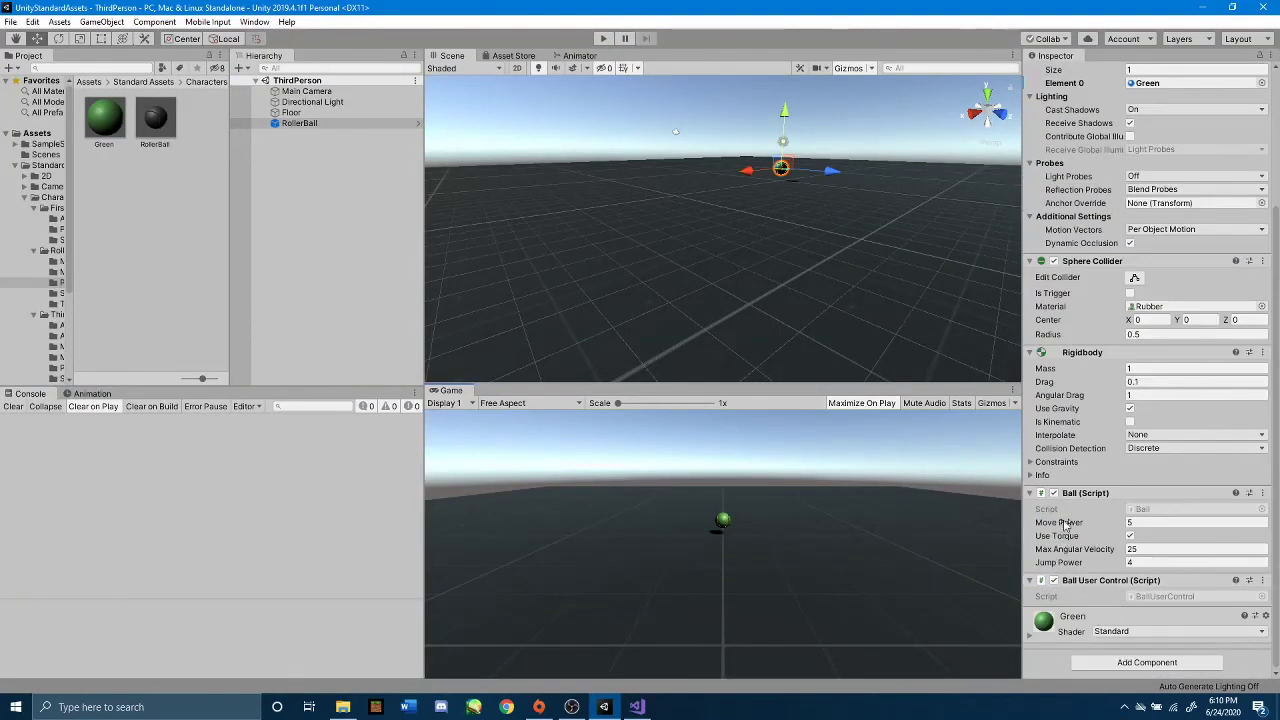
click(1150, 563)
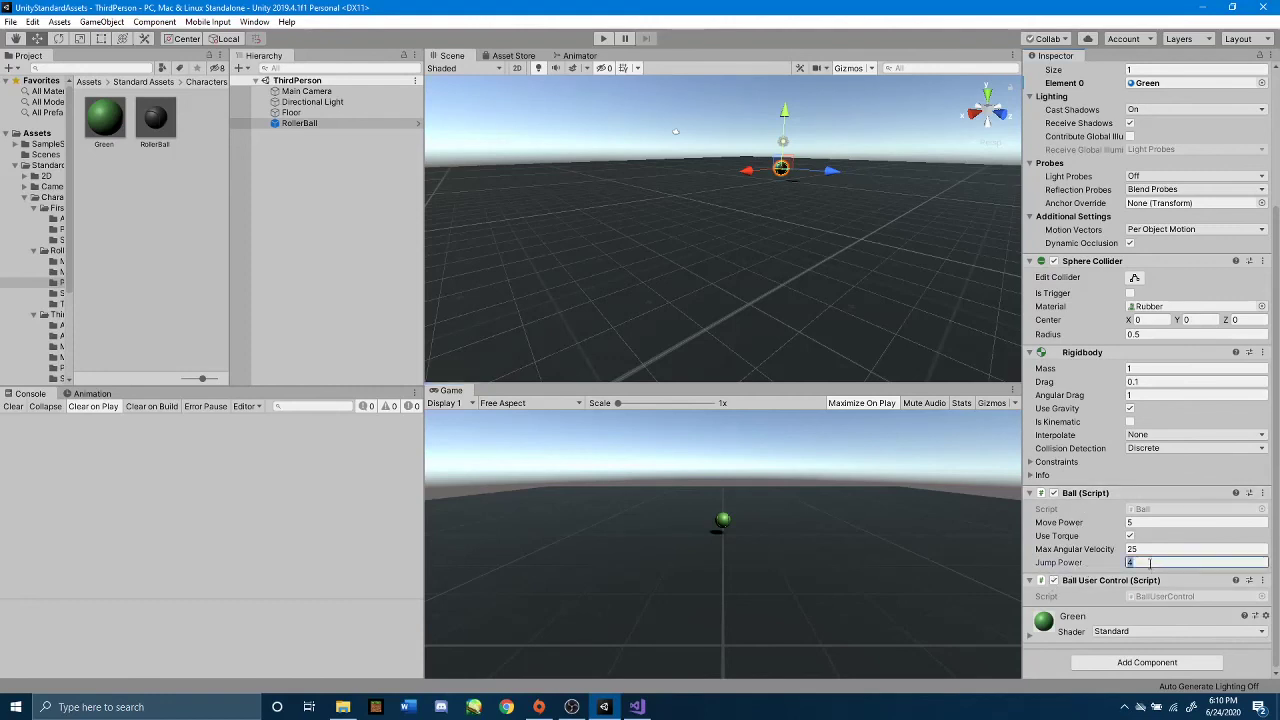
text(2)
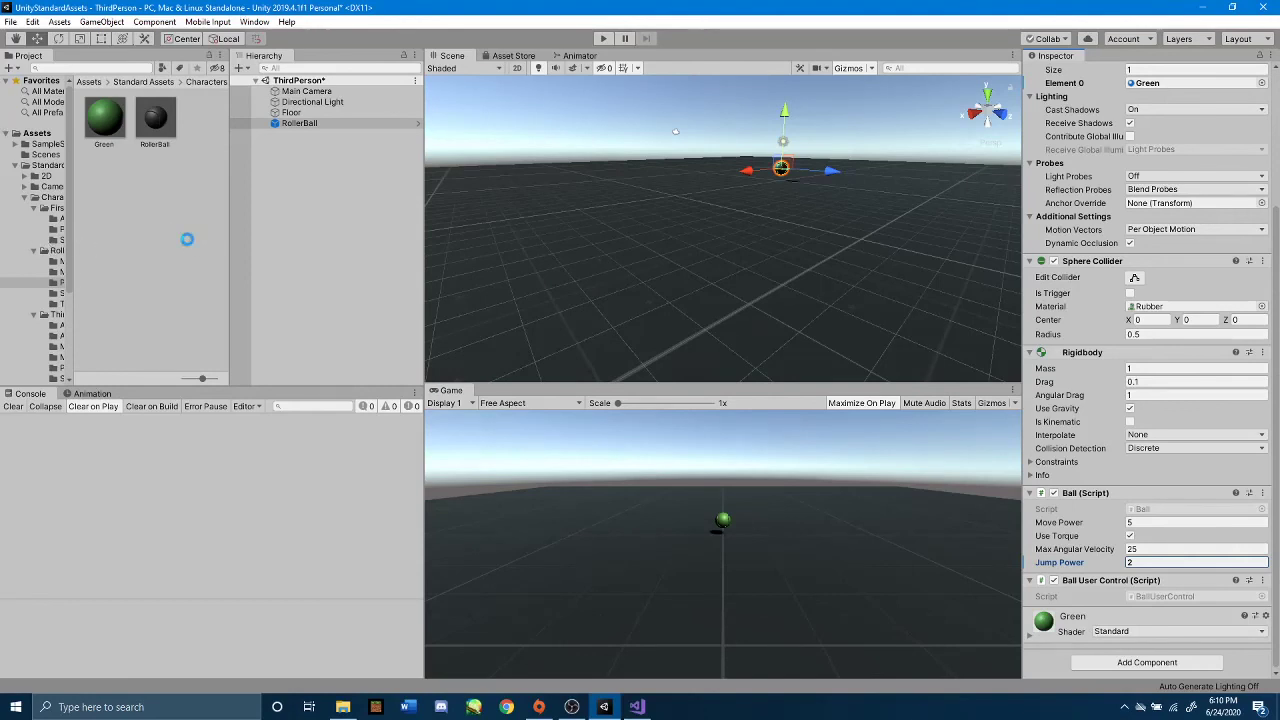
- Run the scene and test RollerBall's jump, then roll the ball sideways and forward across the floor
click(601, 39)
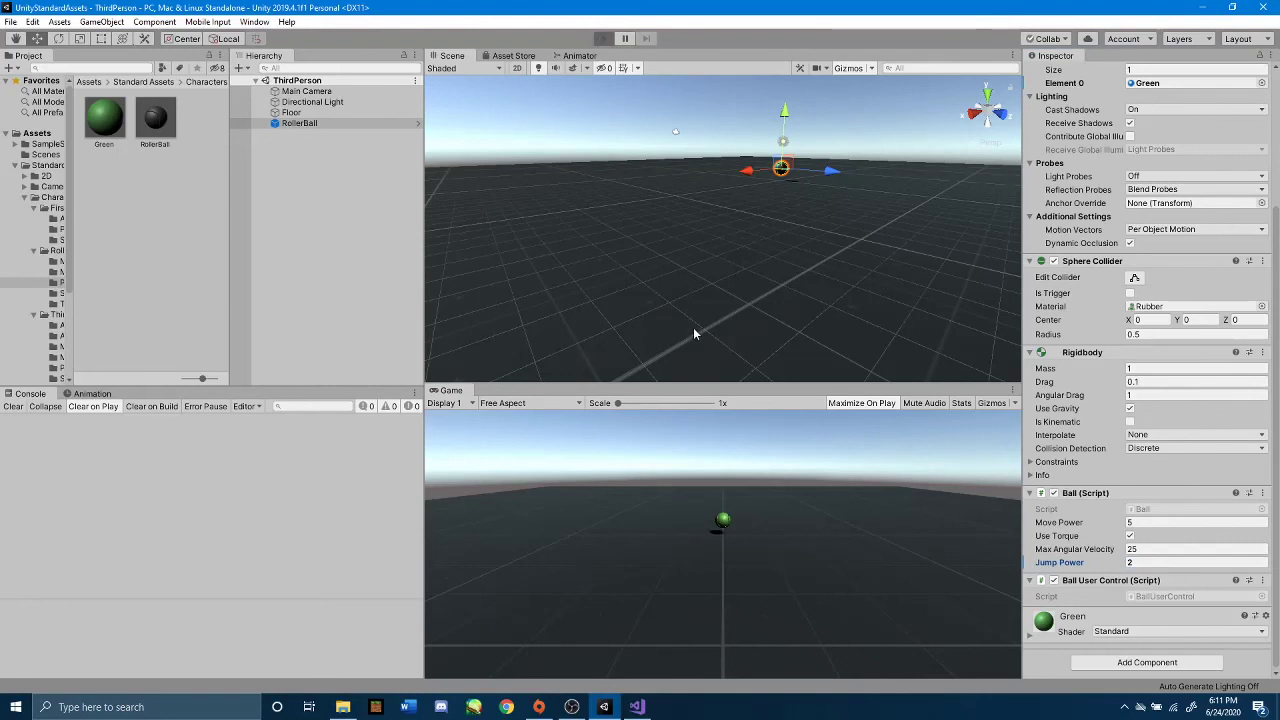
key(space)
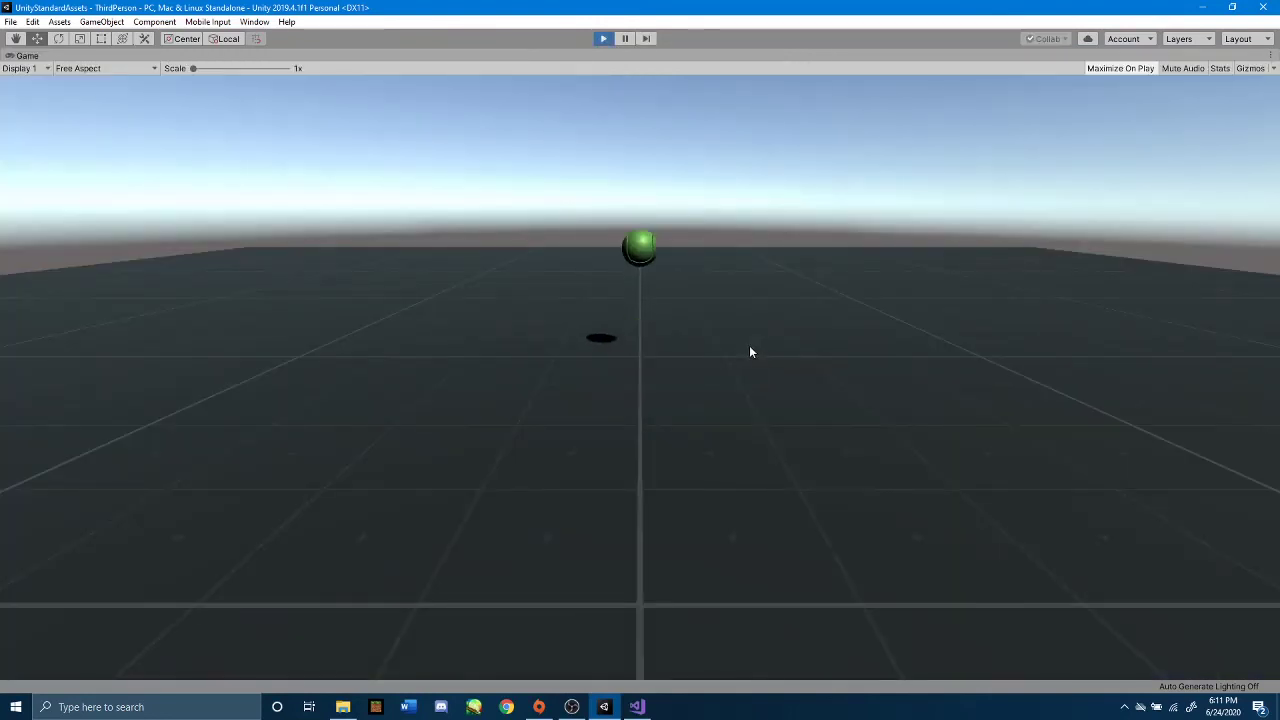
key(a)
key(space)
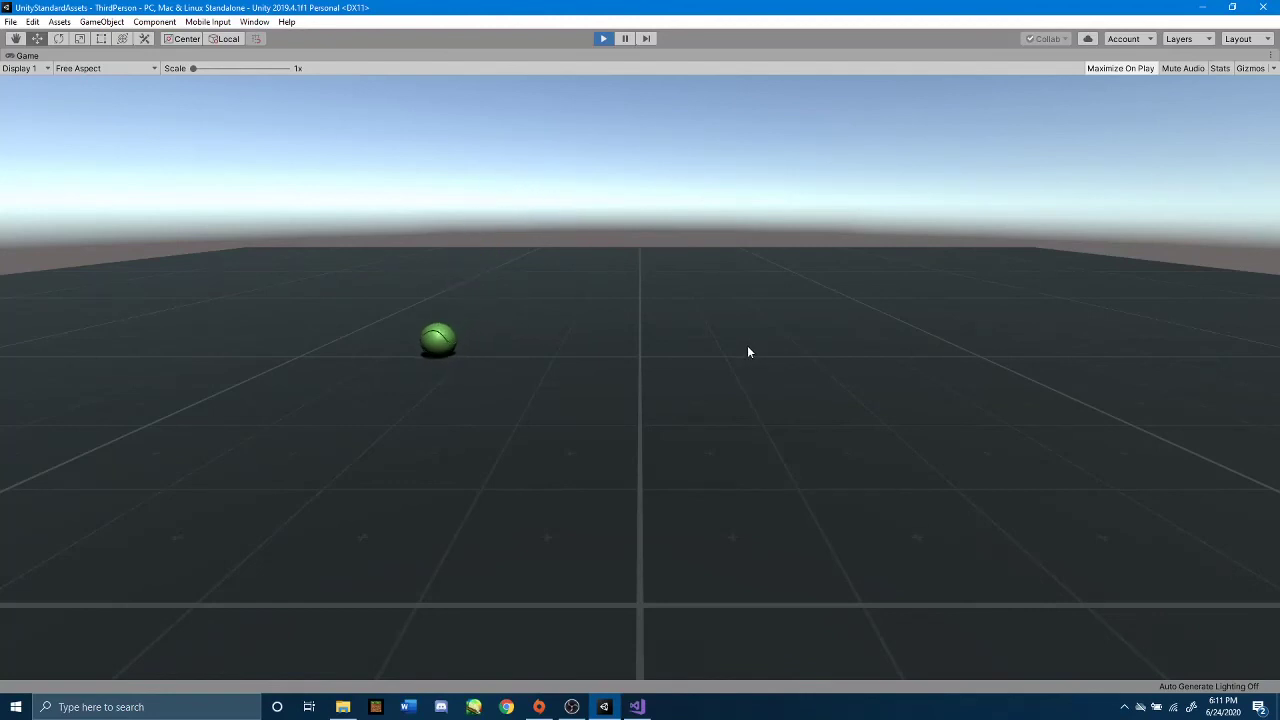
key(d)
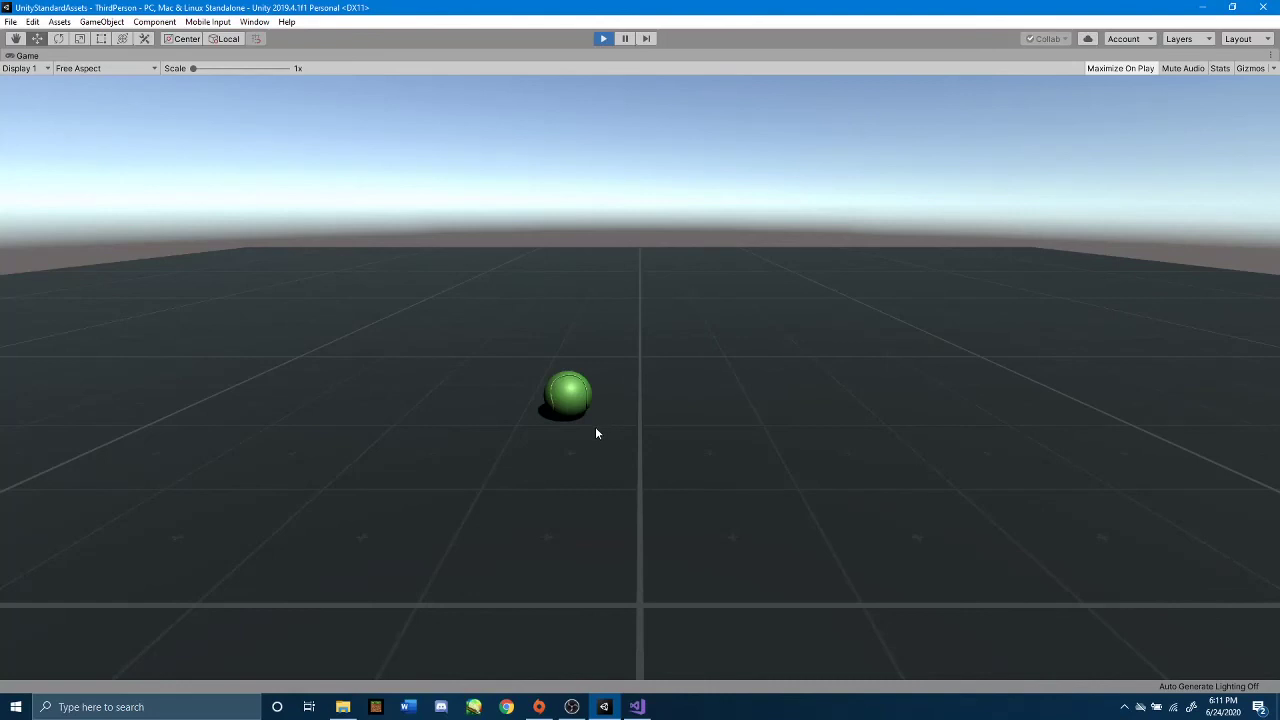
key(Right)
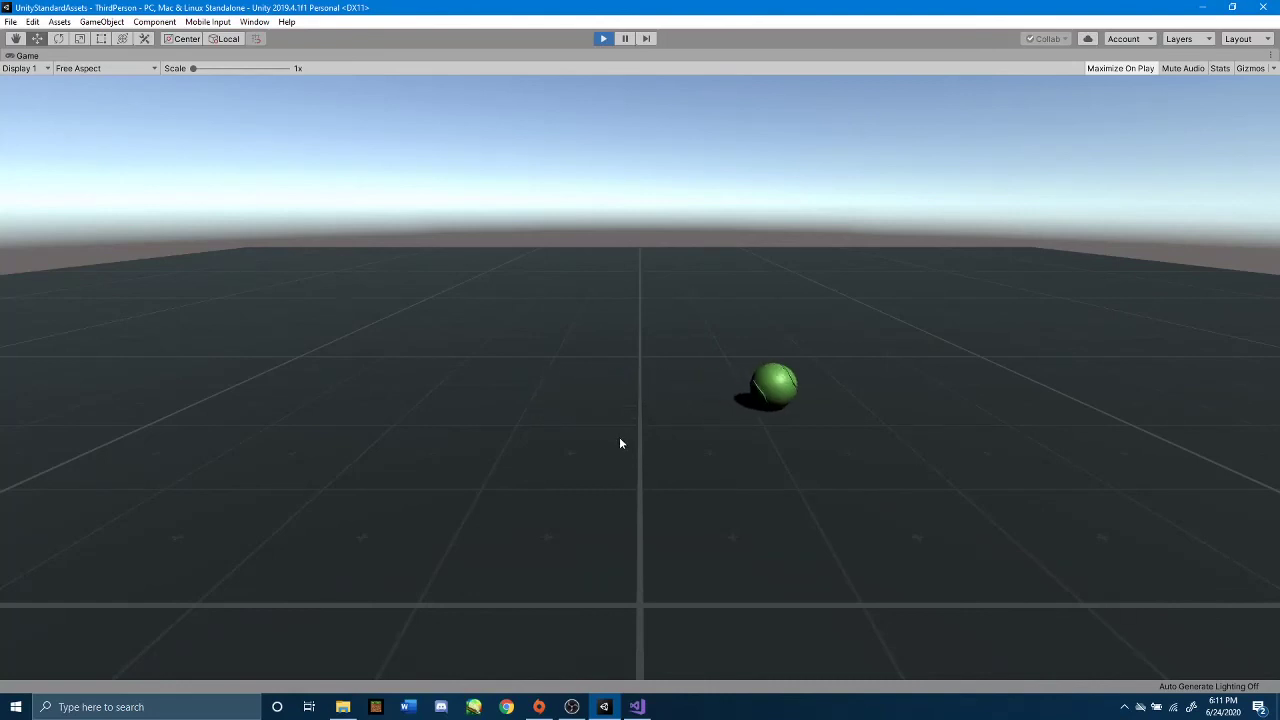
key(Up)
key(Left)
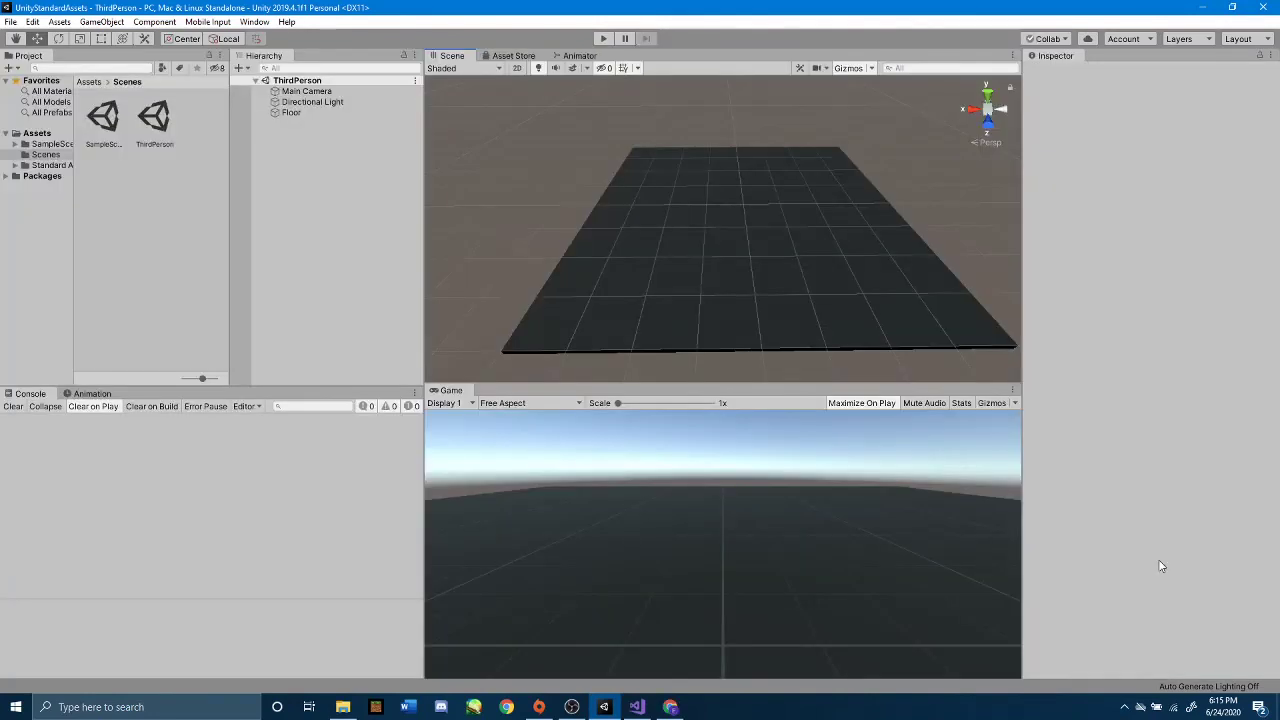
- Look through the Standard Assets and Characters folders, return to the root Assets folder and collapse the Standard Assets tree
click(36, 166)
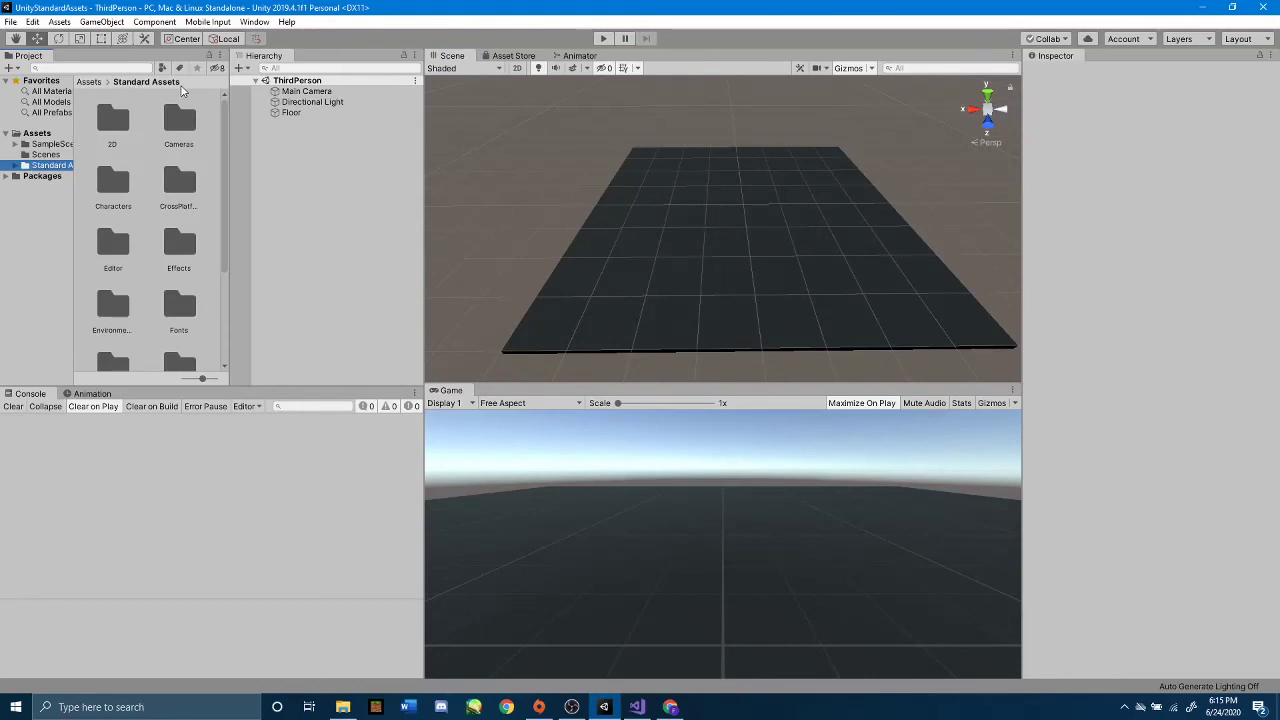
double_click(116, 196)
click(37, 133)
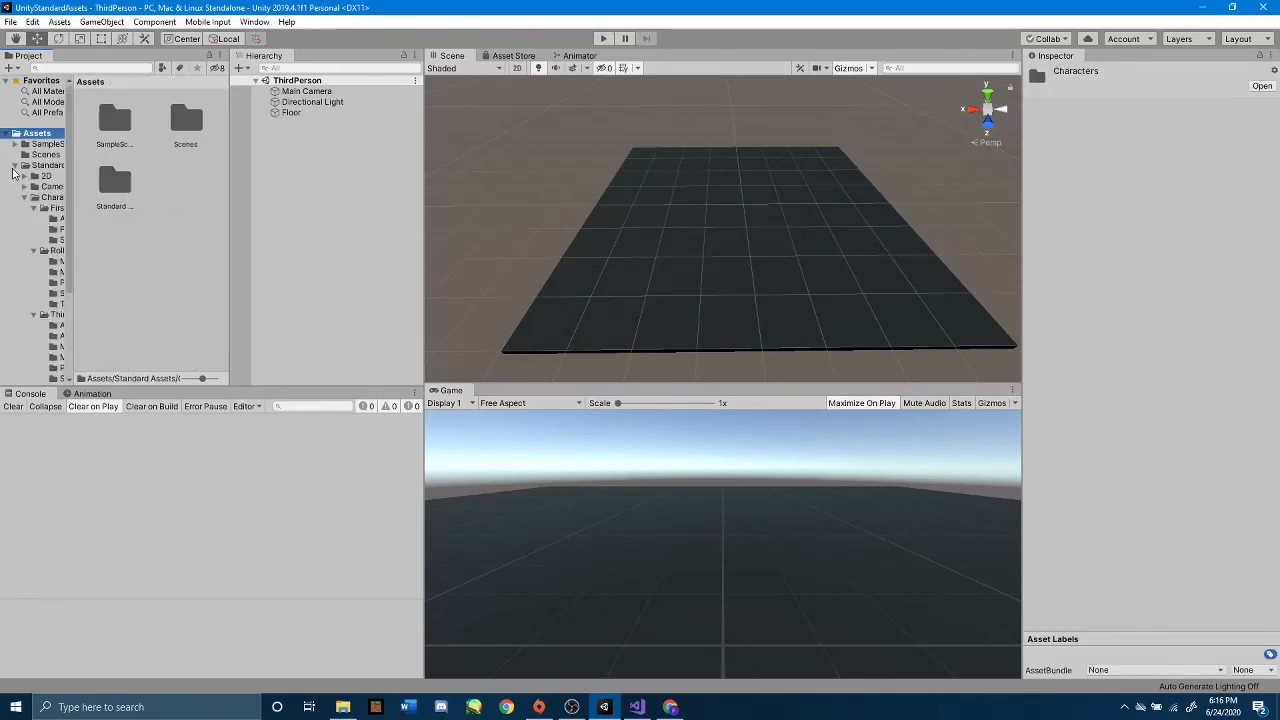
click(14, 165)
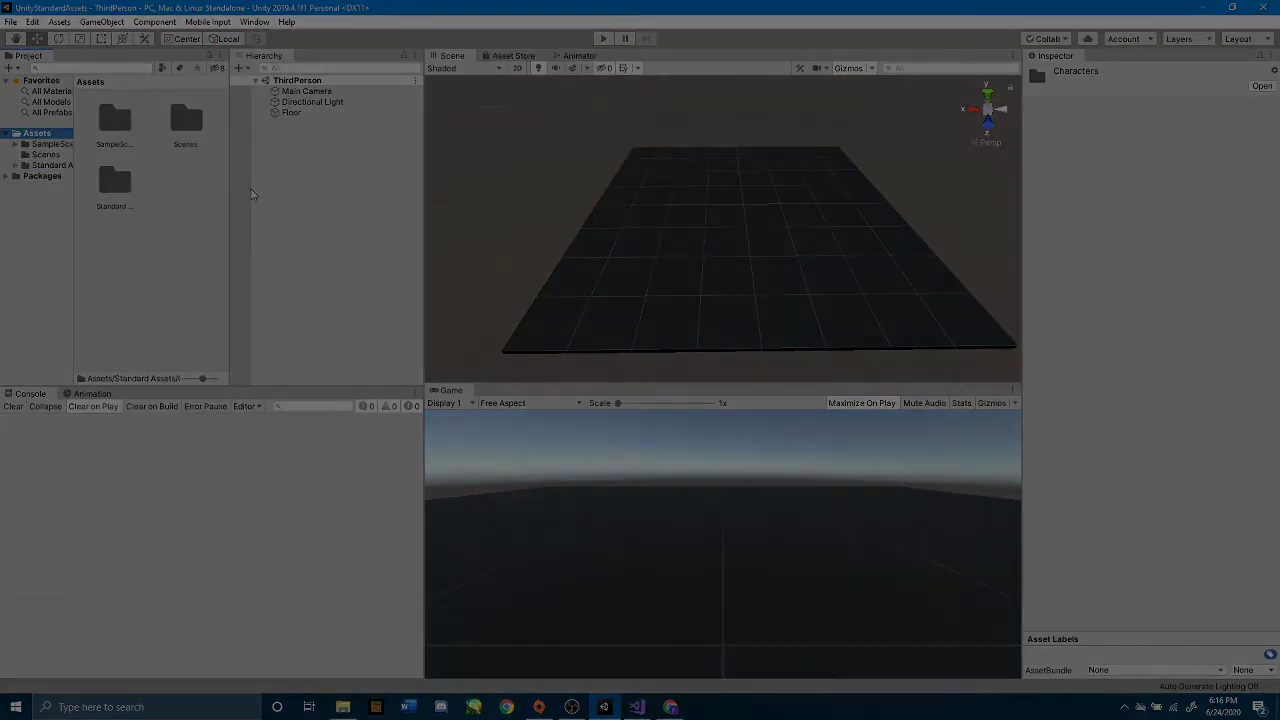